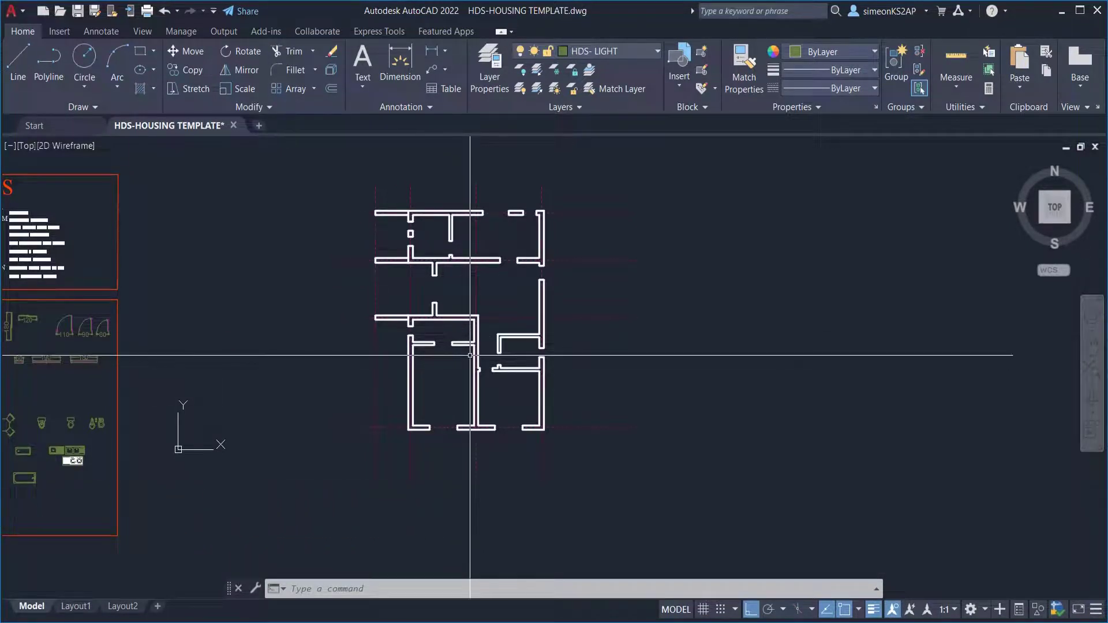
Examine the walls and existing openings around the central vertical wall in the lower part of the floor plan
scroll(470, 357, "up", 2)
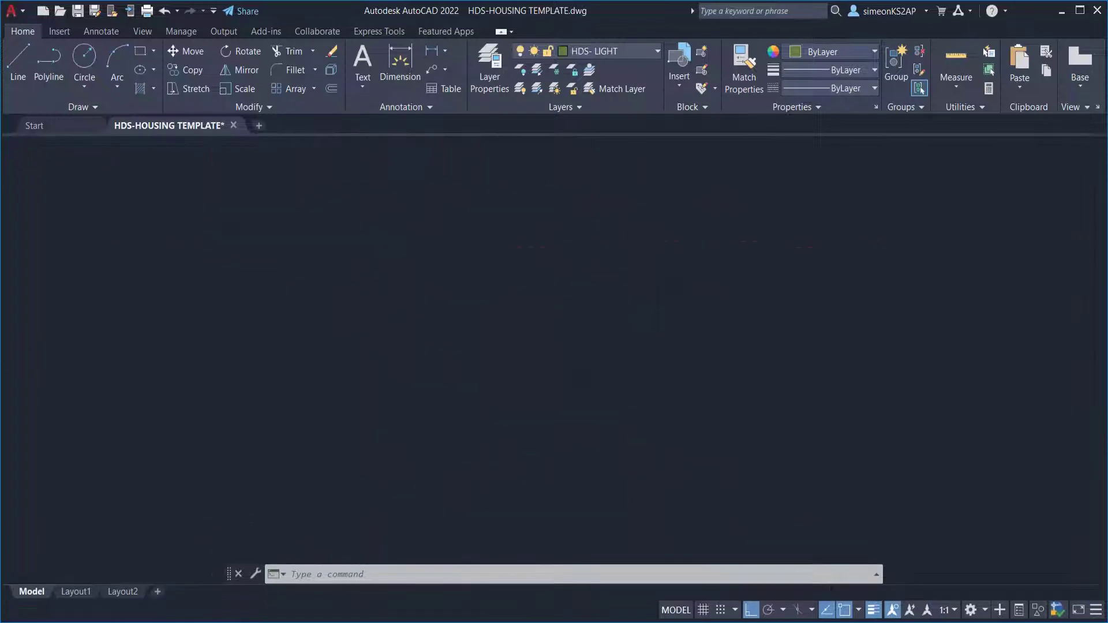
scroll(485, 338, "down", 1)
scroll(451, 324, "down", 1)
scroll(450, 324, "up", 1)
scroll(454, 346, "down", 1)
middle_click_drag(456, 351, 463, 304)
scroll(456, 299, "up", 4)
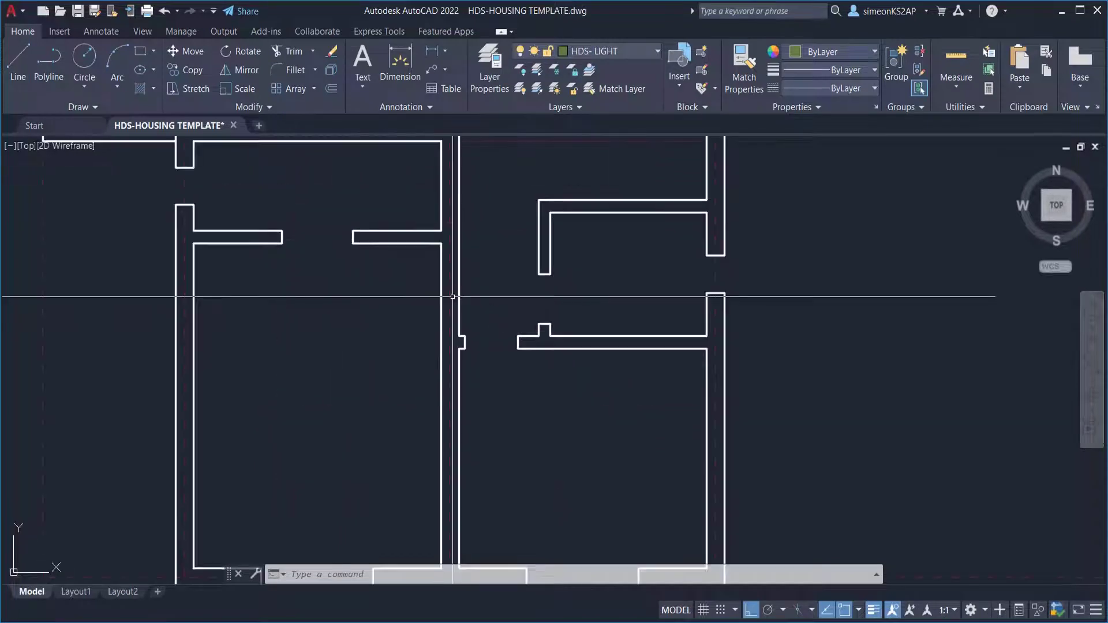
scroll(479, 312, "down", 4)
scroll(479, 312, "up", 4)
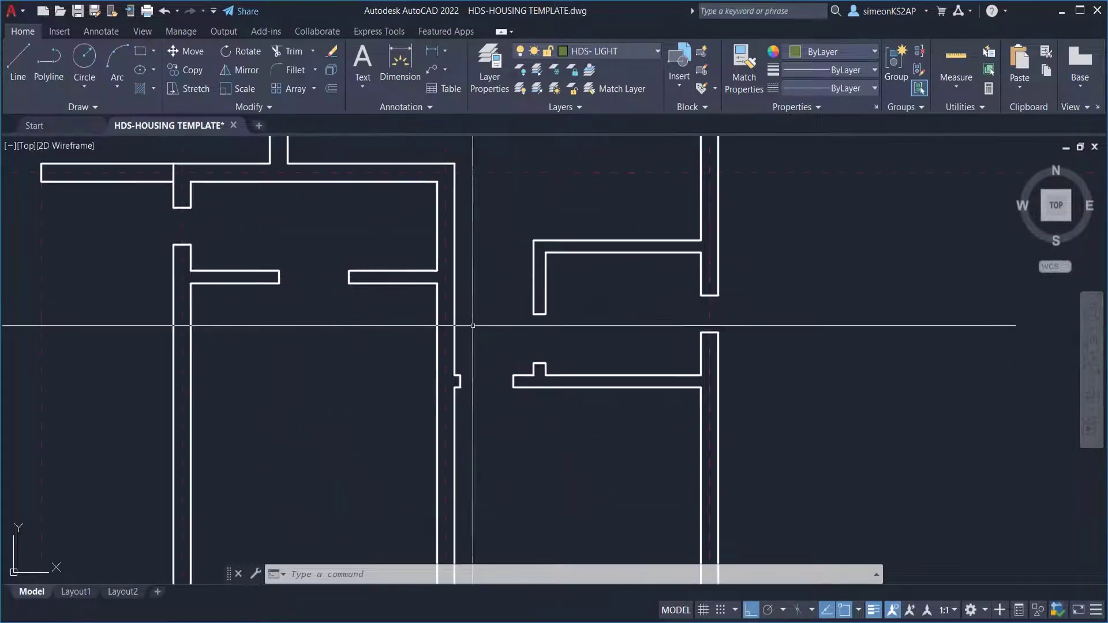
scroll(446, 316, "down", 2)
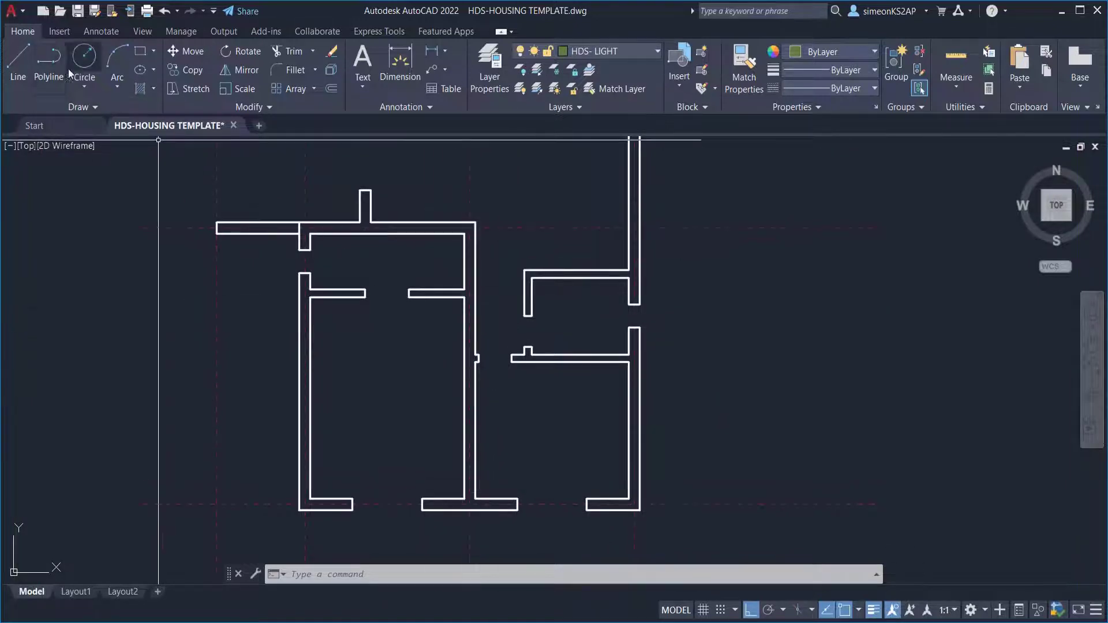
Draw a polyline across the central vertical wall's thickness, starting 20 below the lower corner of the adjoining horizontal partition
left_click(49, 65)
scroll(472, 323, "up", 2)
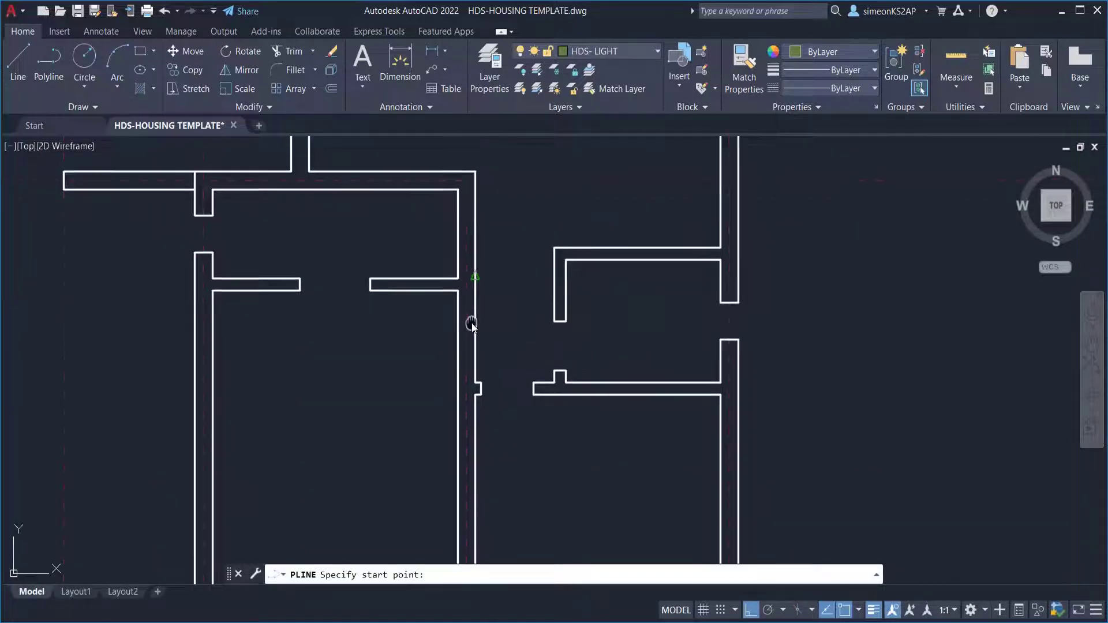
scroll(473, 334, "up", 2)
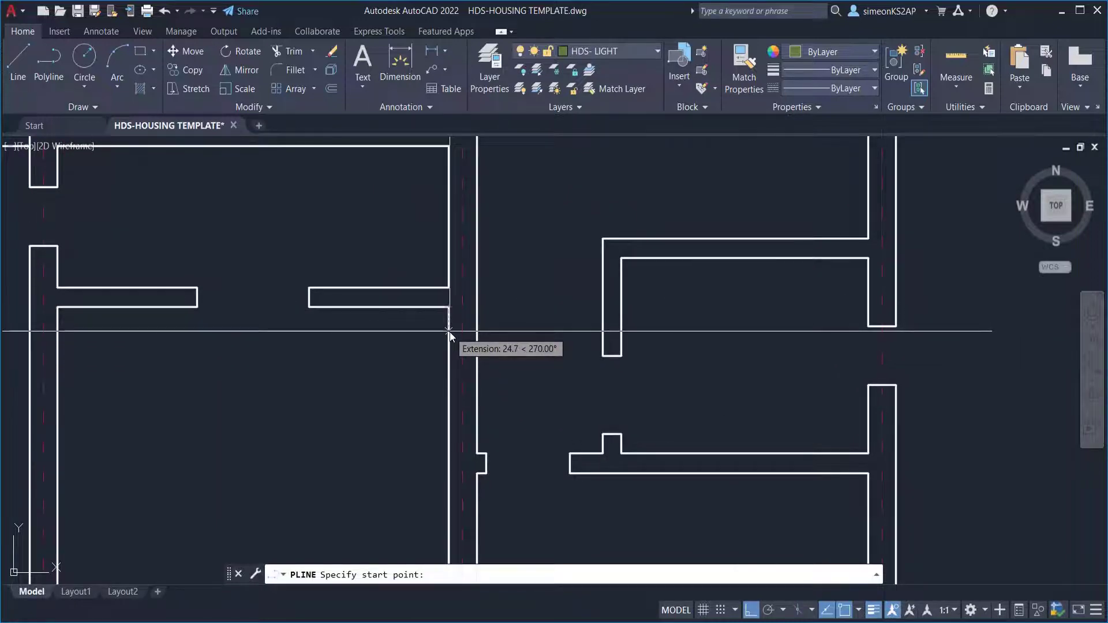
type("20")
key("Return")
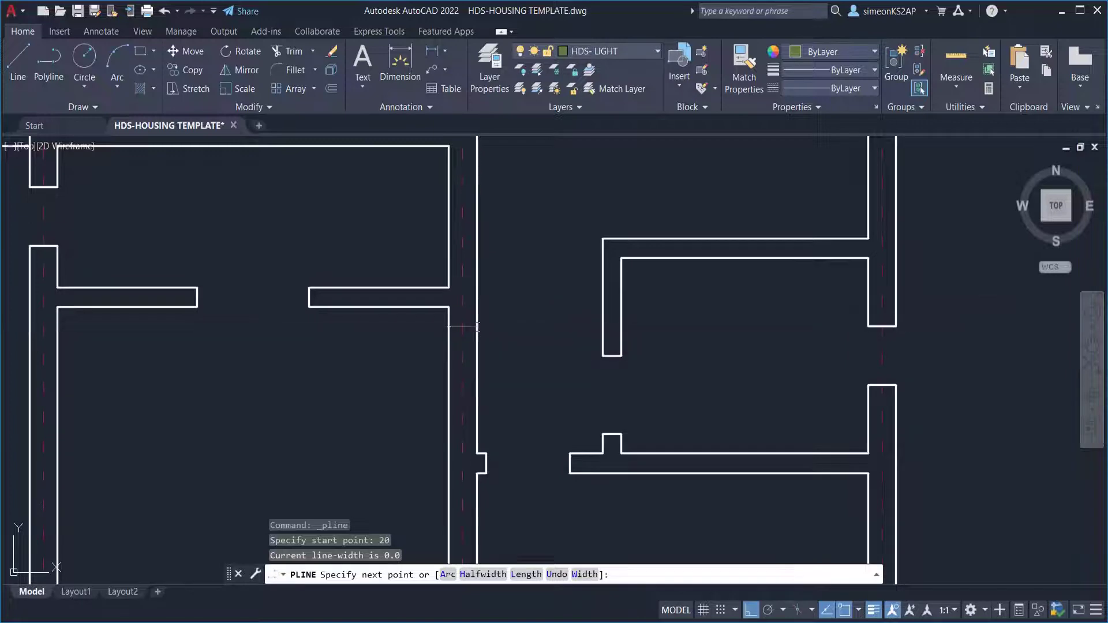
left_click(477, 325)
right_click(525, 317)
left_click(553, 325)
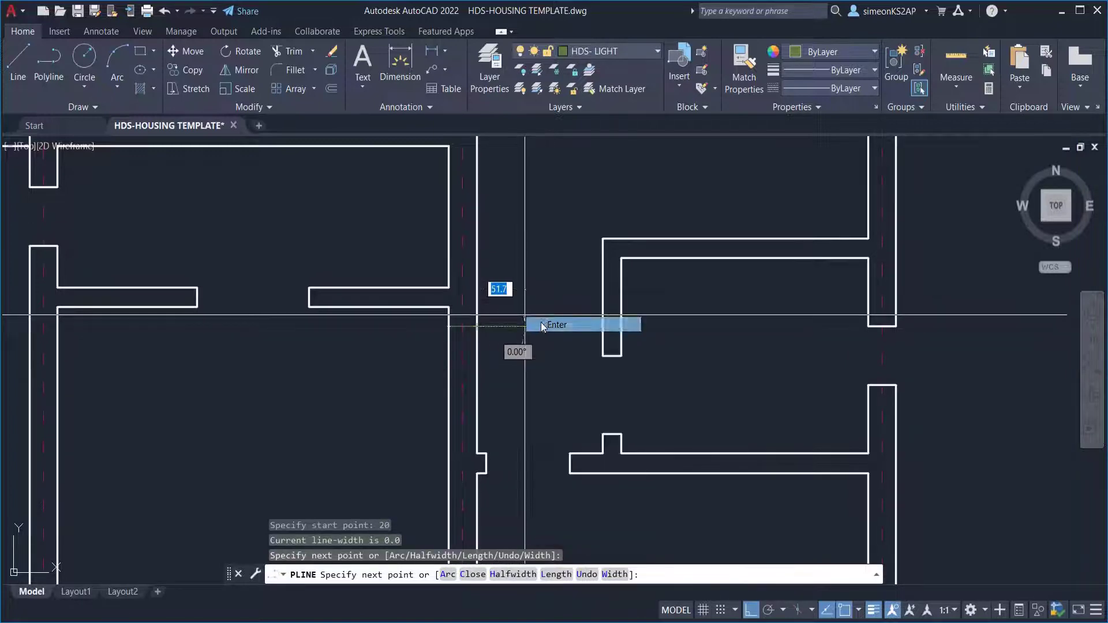
Move the short line across the central wall to the HDS-HEAVY layer
scroll(450, 327, "up", 4)
left_click(429, 326)
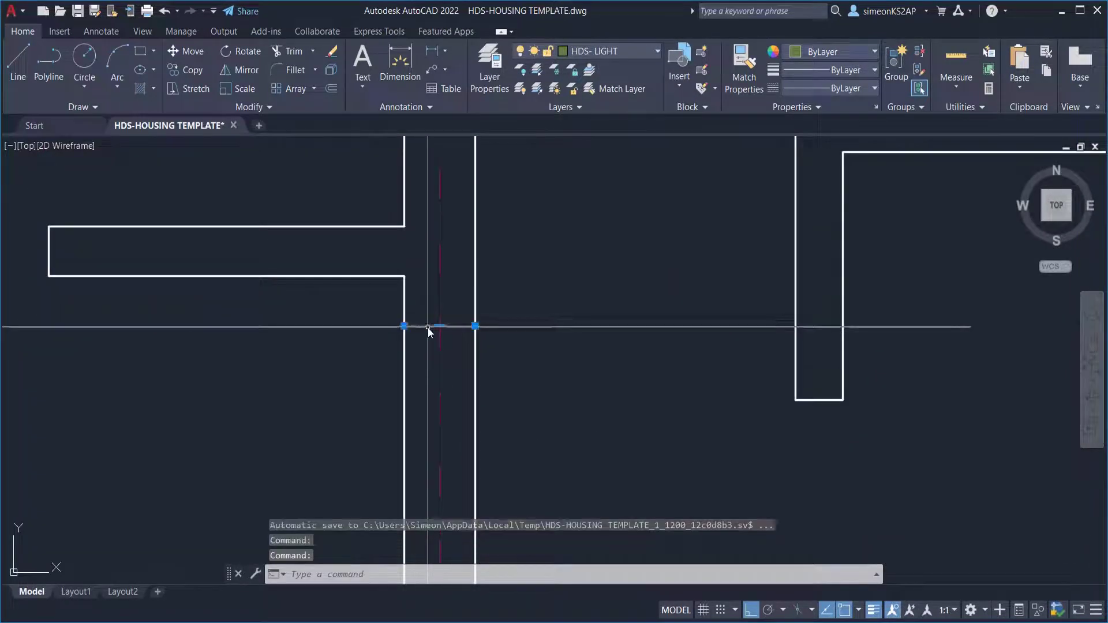
left_click(639, 53)
left_click(611, 214)
scroll(438, 326, "down", 4)
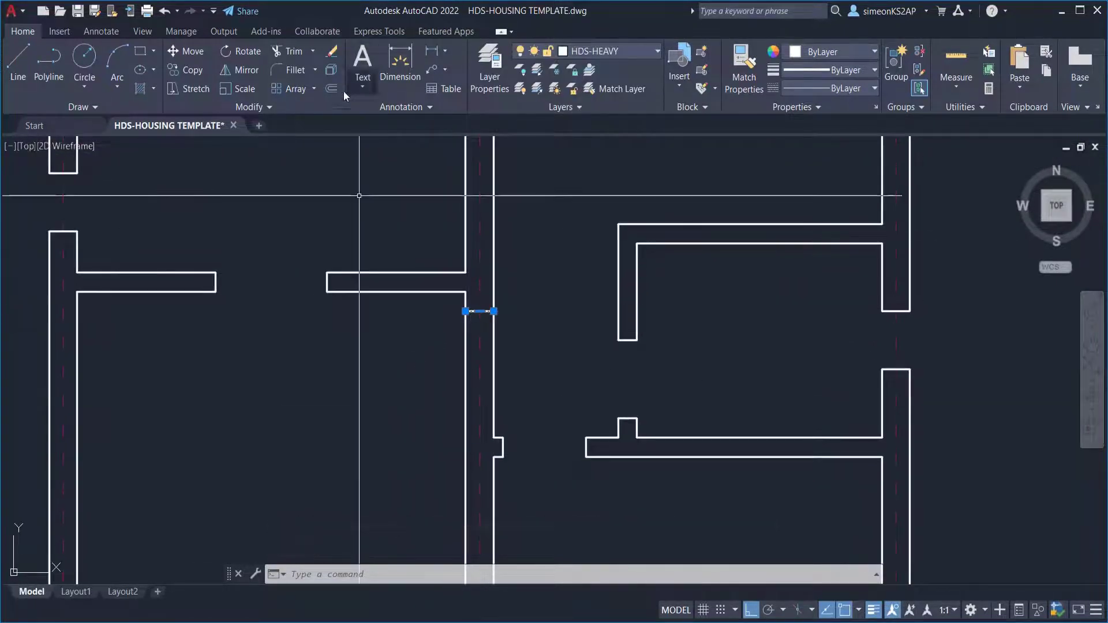
Offset the short jamb line downward by 90 to mark the other side of the door opening
left_click(331, 89)
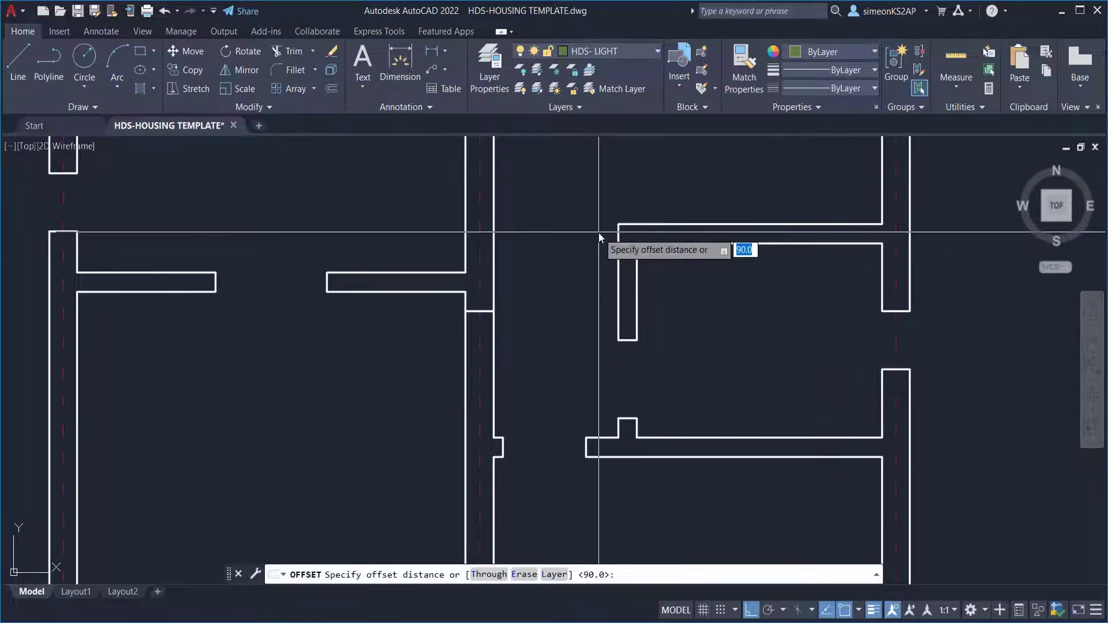
type("90")
key("Return")
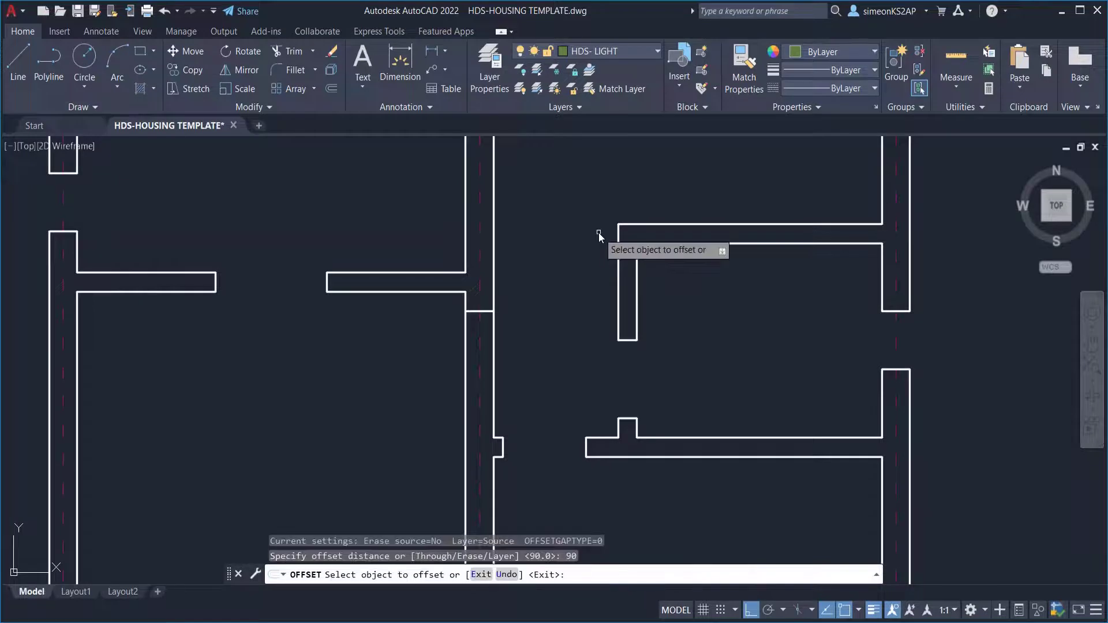
left_click(479, 310)
left_click(486, 394)
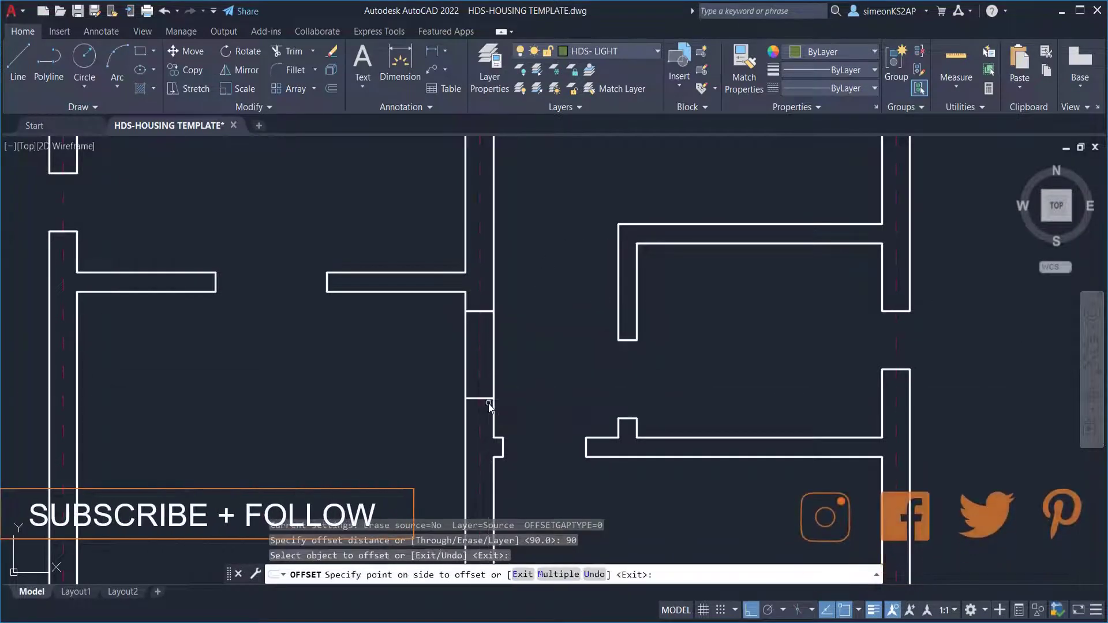
key("Escape")
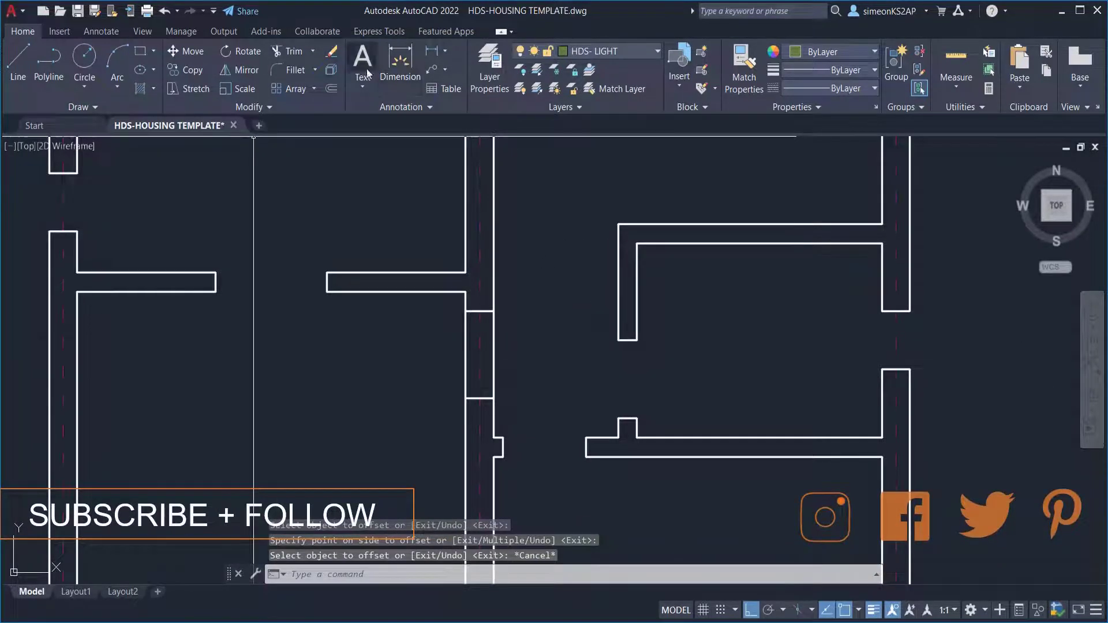
Trim both central wall lines between the two jamb lines to cut the door opening
left_click(294, 52)
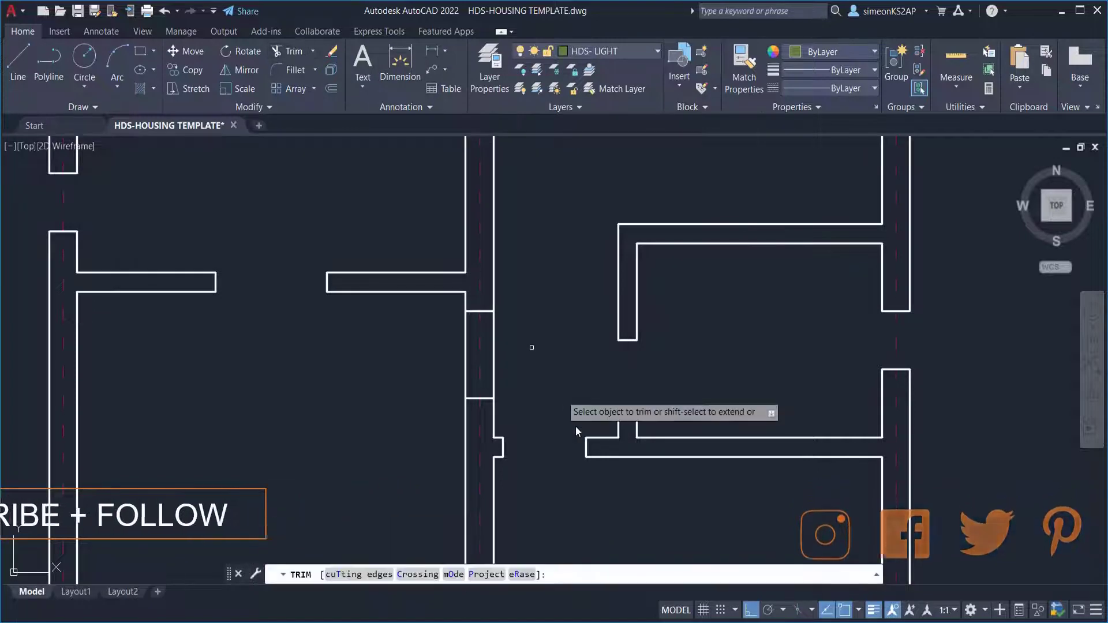
left_click(520, 359)
left_click(478, 361)
key("Return")
scroll(504, 366, "down", 4)
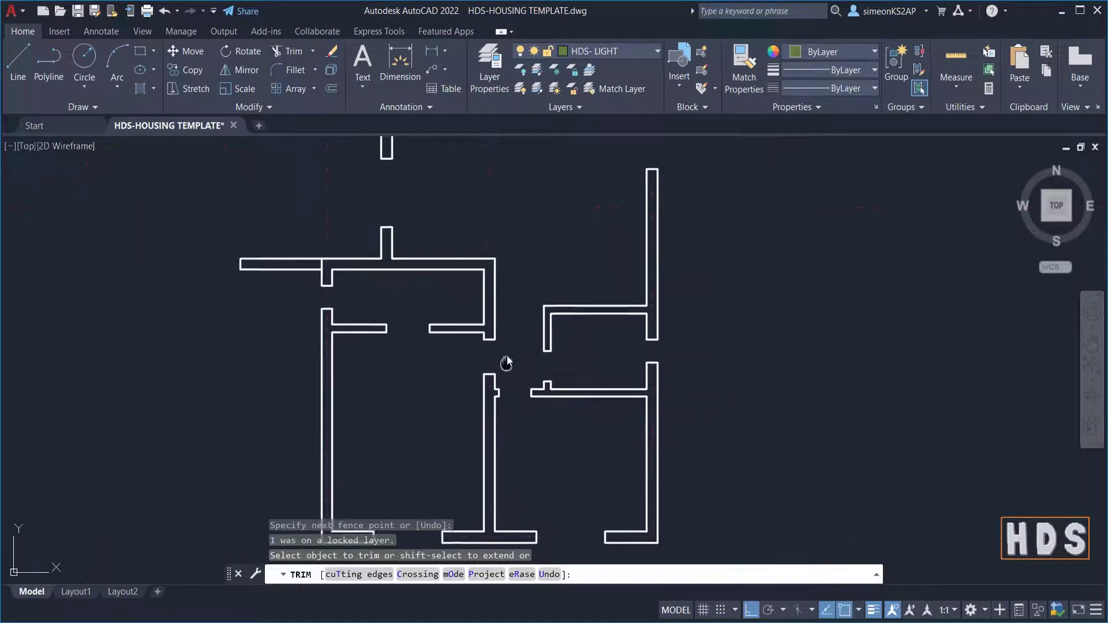
key("Escape")
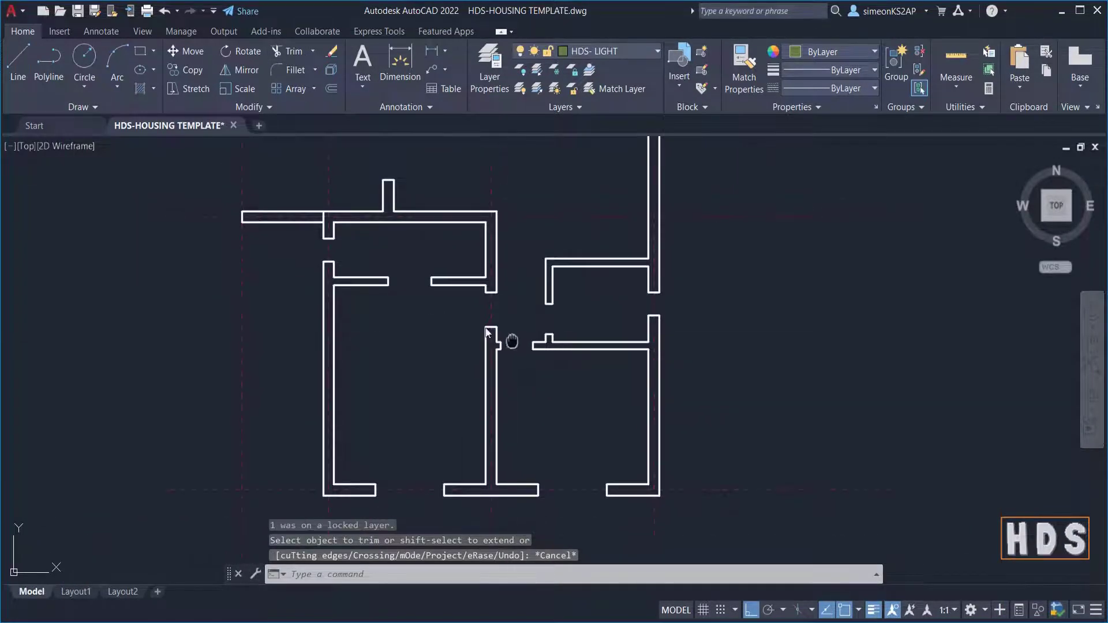
Examine the new door opening and the other wall openings across the floor plan
middle_click_drag(533, 384, 497, 365)
scroll(487, 347, "up", 2)
scroll(477, 286, "down", 2)
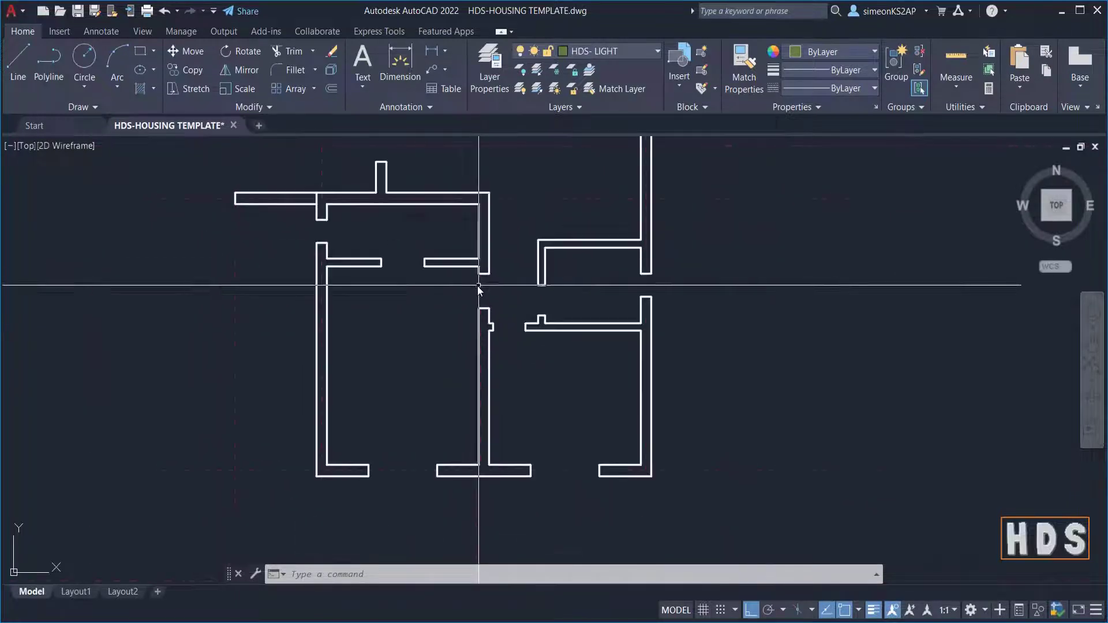
scroll(471, 317, "down", 5)
scroll(471, 313, "up", 6)
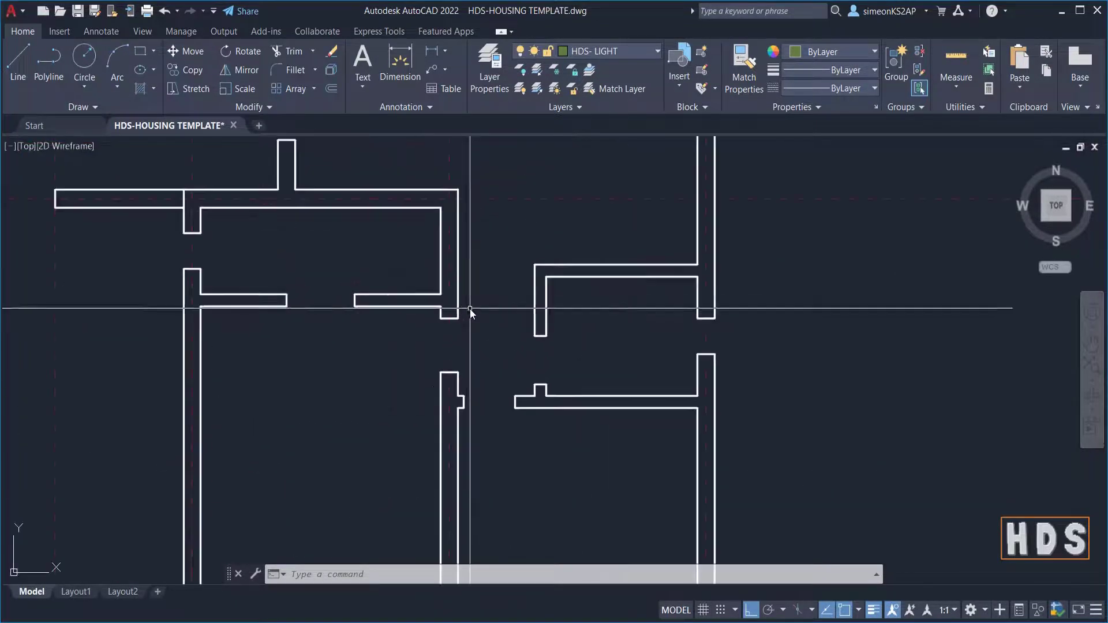
scroll(476, 325, "down", 4)
scroll(476, 324, "down", 1)
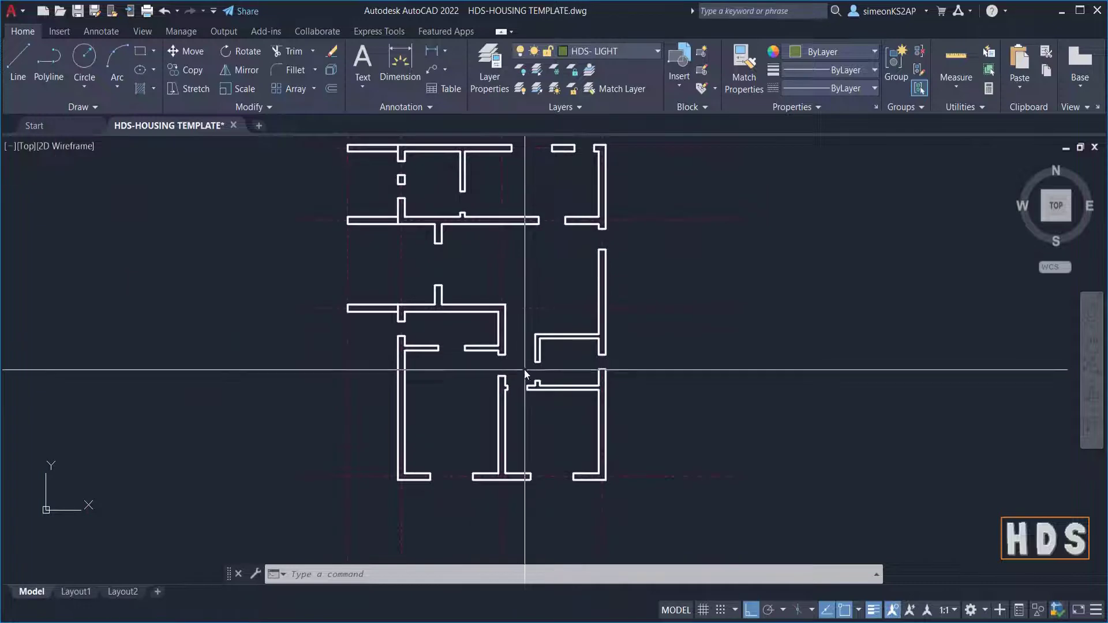
scroll(524, 368, "down", 3)
scroll(521, 384, "up", 6)
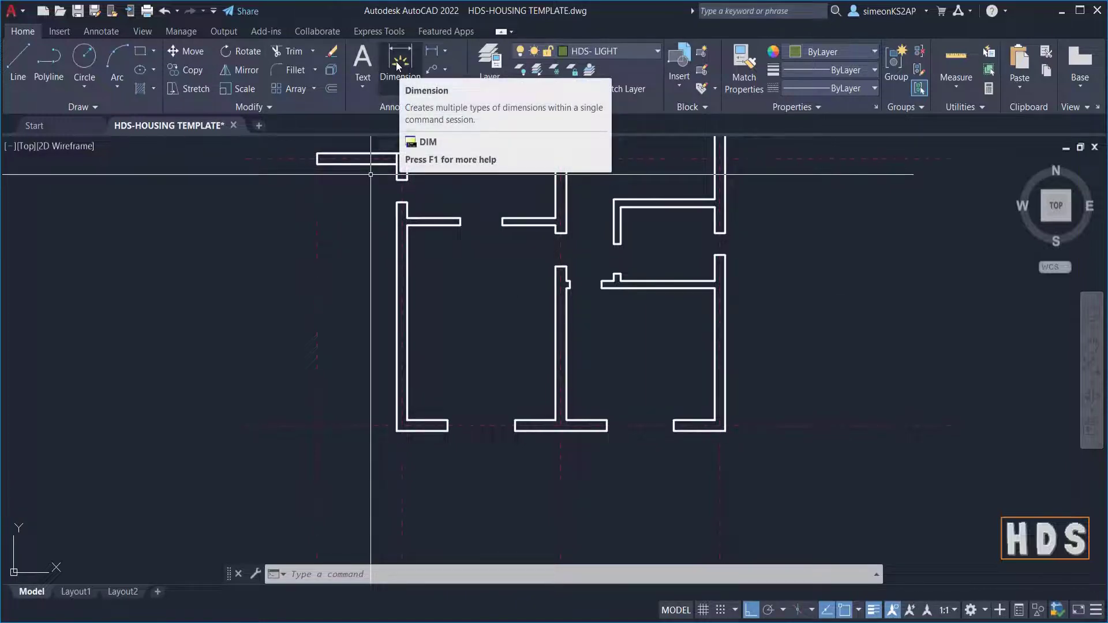
scroll(485, 424, "up", 4)
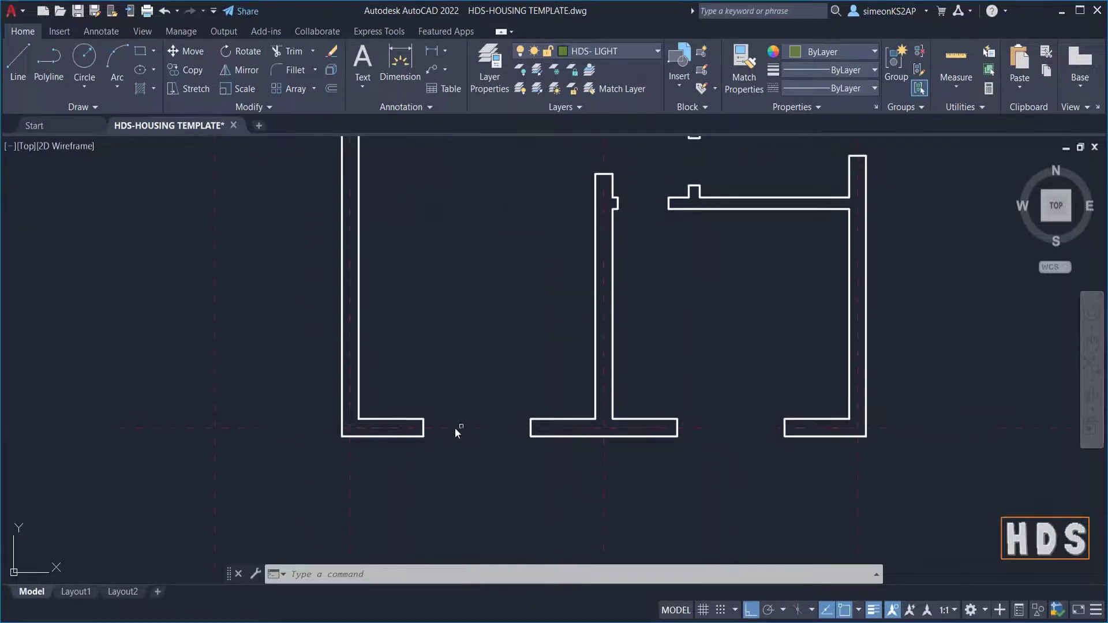
scroll(520, 361, "down", 7)
scroll(508, 358, "up", 1)
scroll(508, 369, "down", 3)
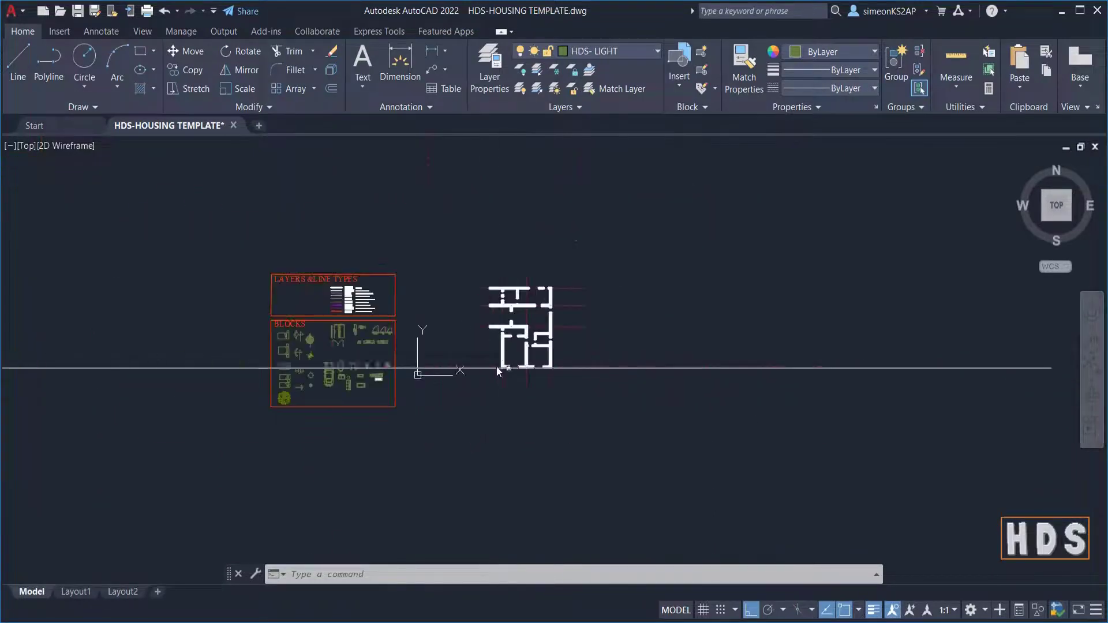
Copy the 190 window block from the blocks area into the first opening in the plan's bottom wall, snapping at the jamb's midpoint
scroll(375, 348, "up", 4)
scroll(404, 337, "up", 5)
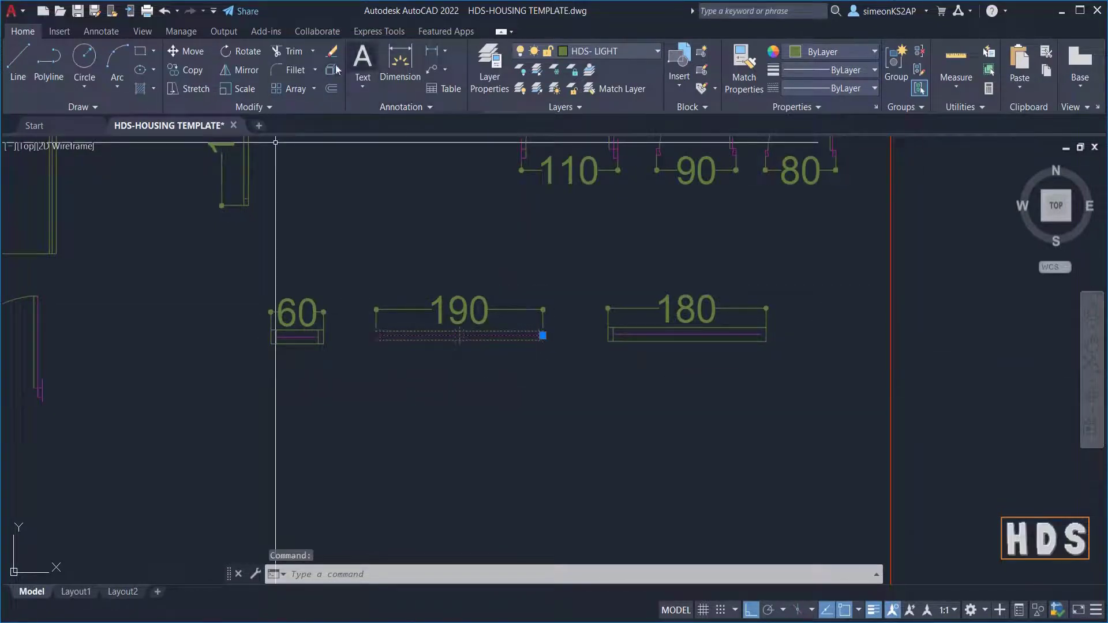
left_click(193, 75)
scroll(369, 335, "up", 4)
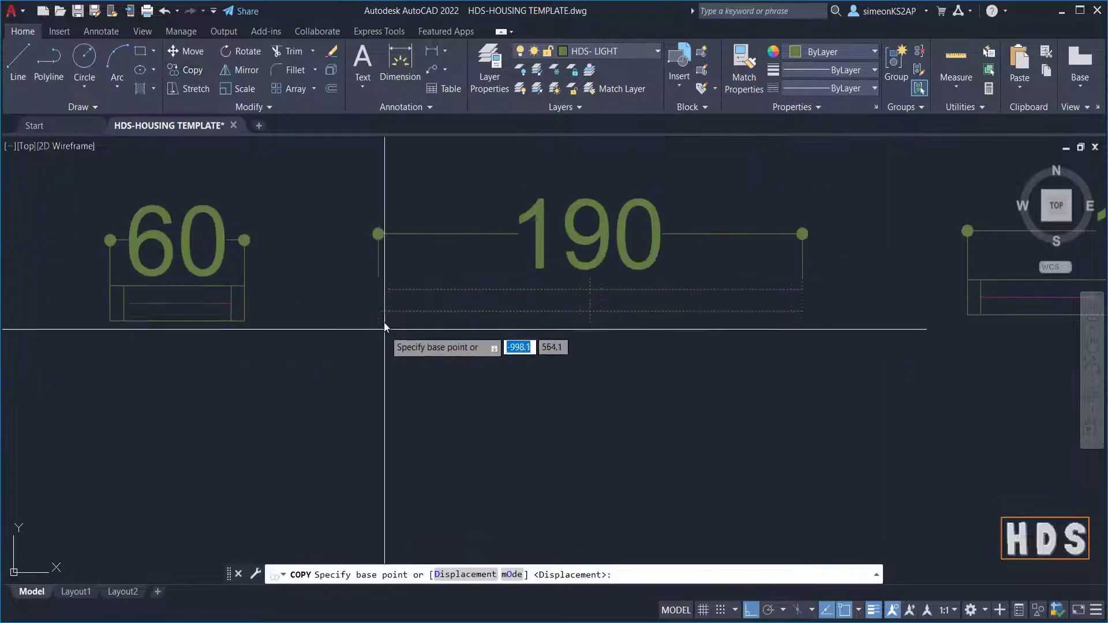
left_click(379, 290)
scroll(569, 317, "down", 10)
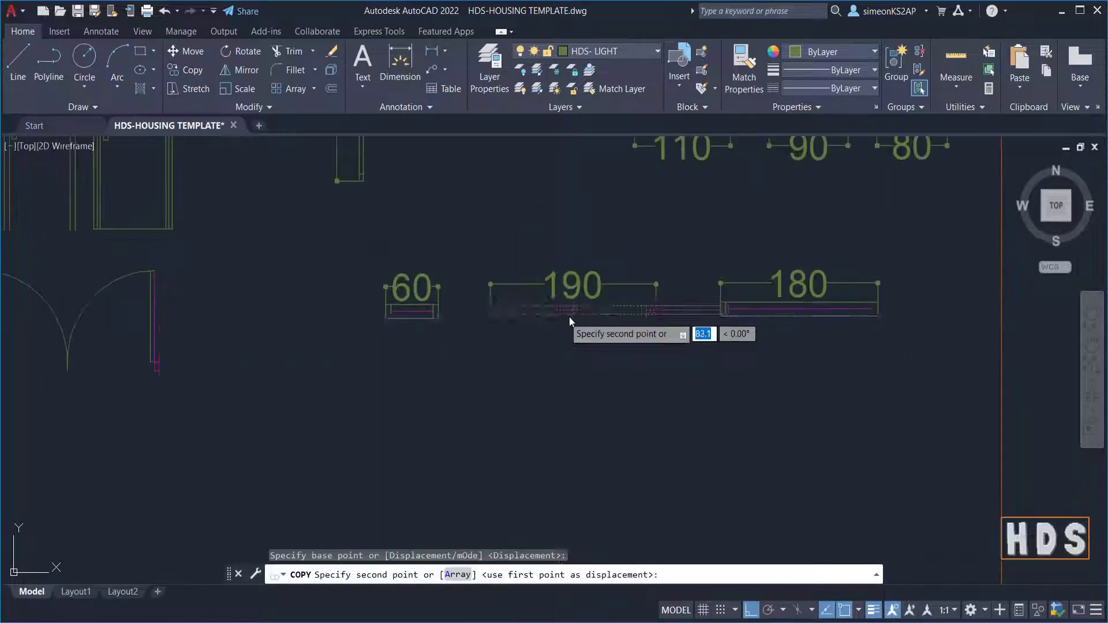
scroll(586, 320, "down", 10)
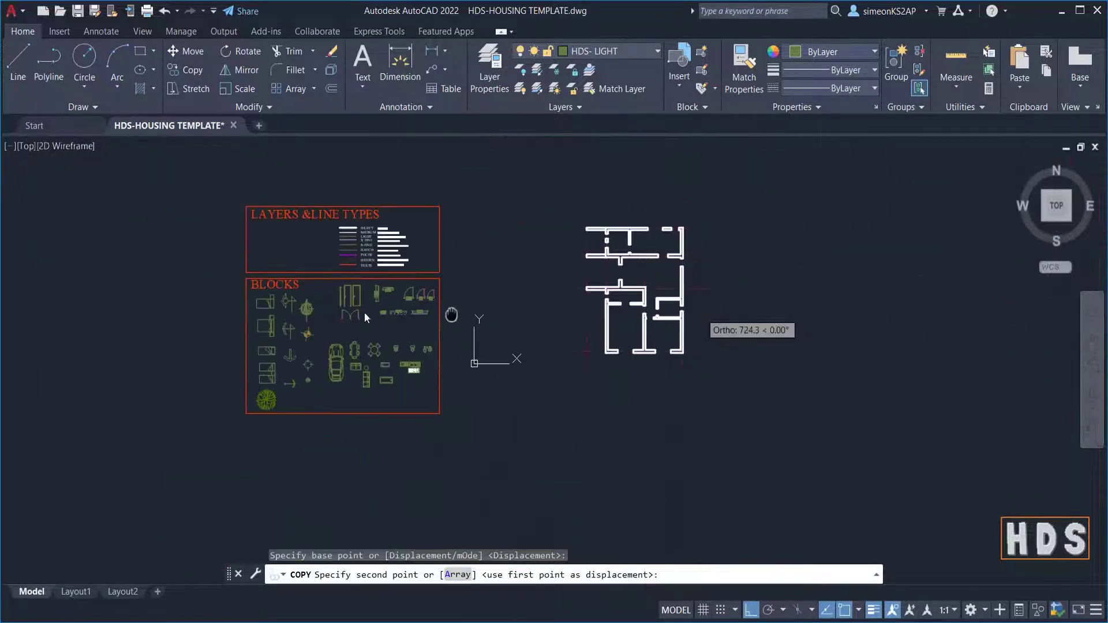
scroll(496, 358, "up", 10)
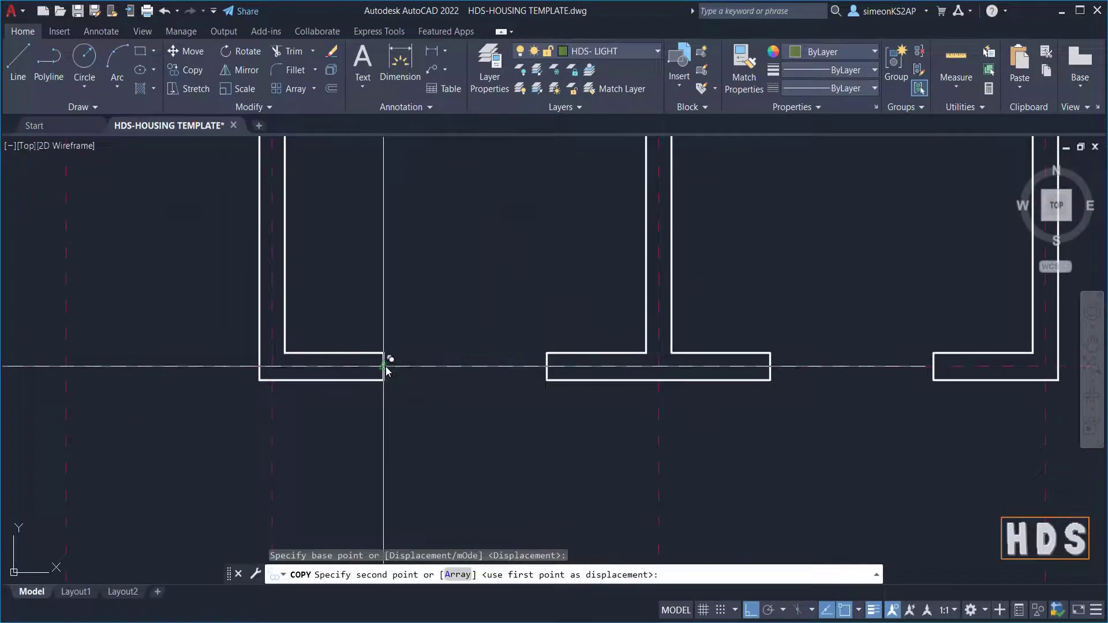
left_click(384, 367)
Place a second copy of the 190 window in the bottom wall's opening right of the central wall and finish copying
middle_click_drag(600, 369, 537, 369)
middle_click_drag(640, 380, 395, 372)
scroll(429, 367, "up", 2)
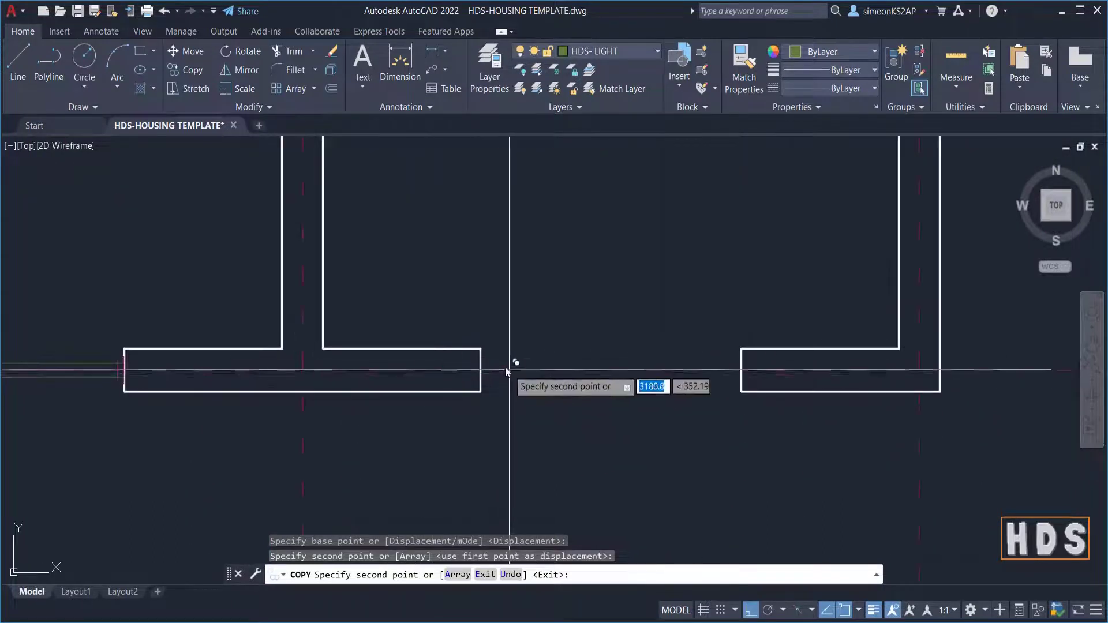
left_click(484, 370)
scroll(571, 375, "down", 5)
key("Escape")
scroll(544, 379, "down", 3)
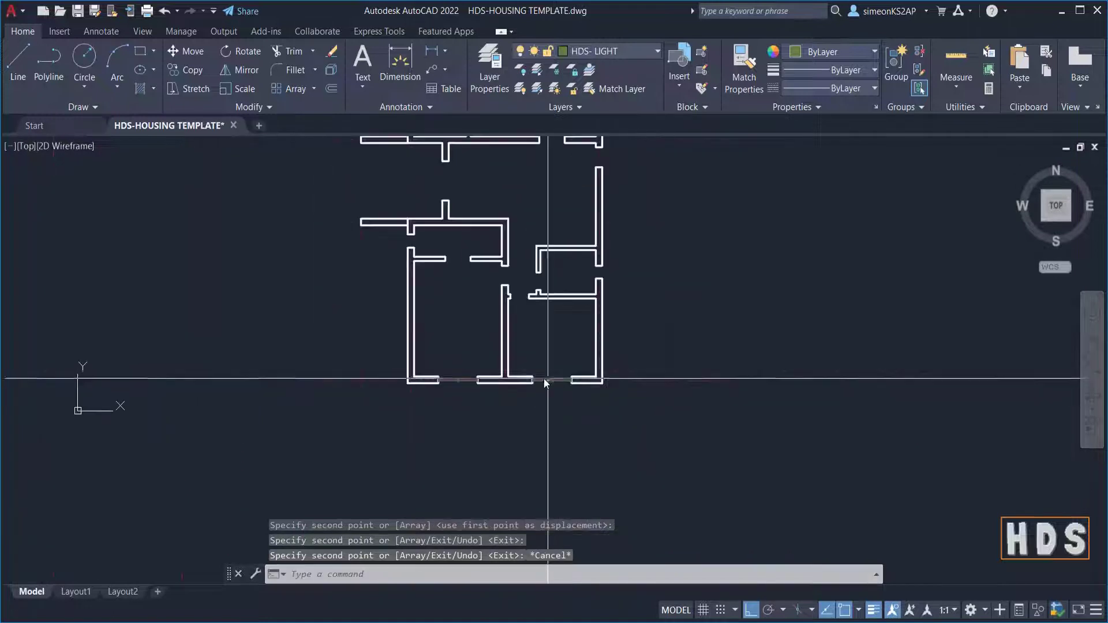
Examine the plan's remaining openings and the door and window blocks available in the blocks area
scroll(460, 276, "up", 2)
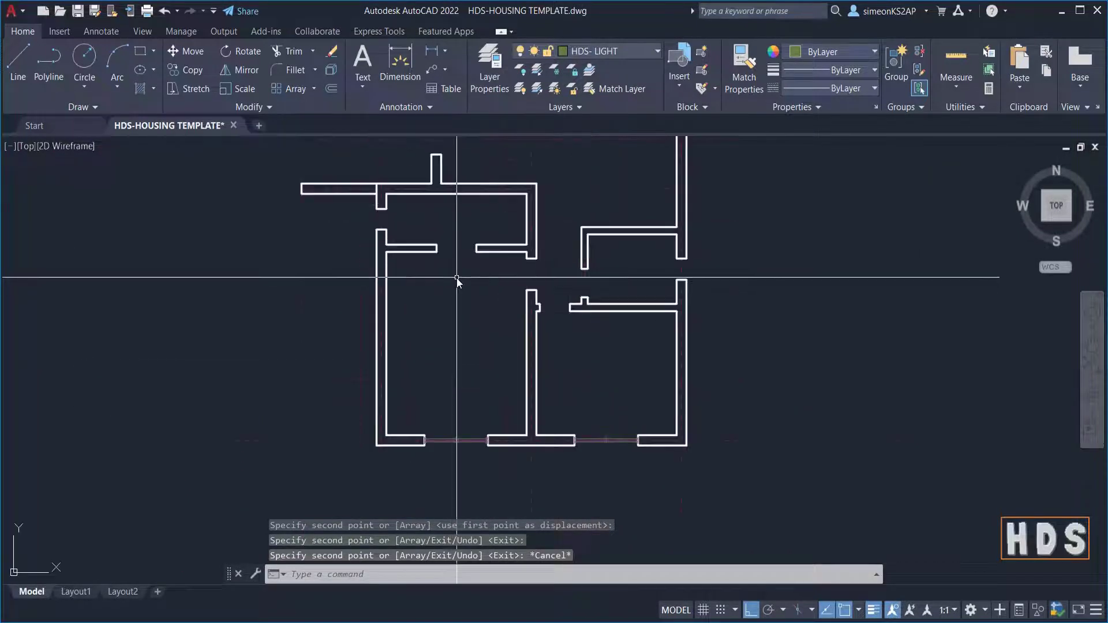
middle_click_drag(597, 349, 507, 354)
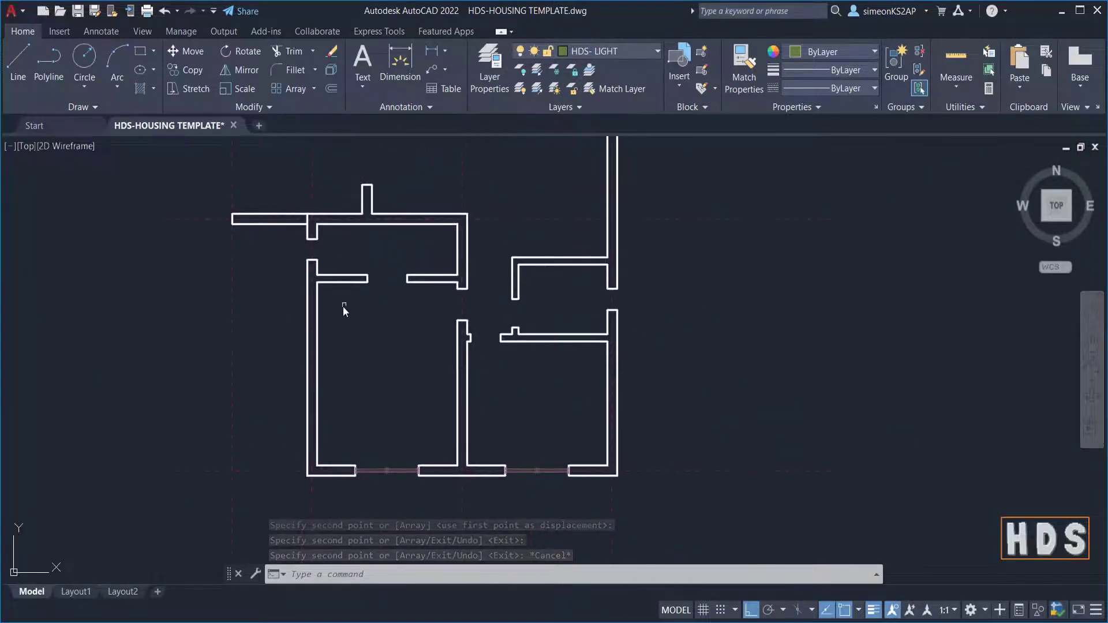
scroll(404, 287, "down", 2)
middle_click_drag(404, 287, 519, 317)
scroll(434, 312, "down", 2)
scroll(507, 272, "up", 4)
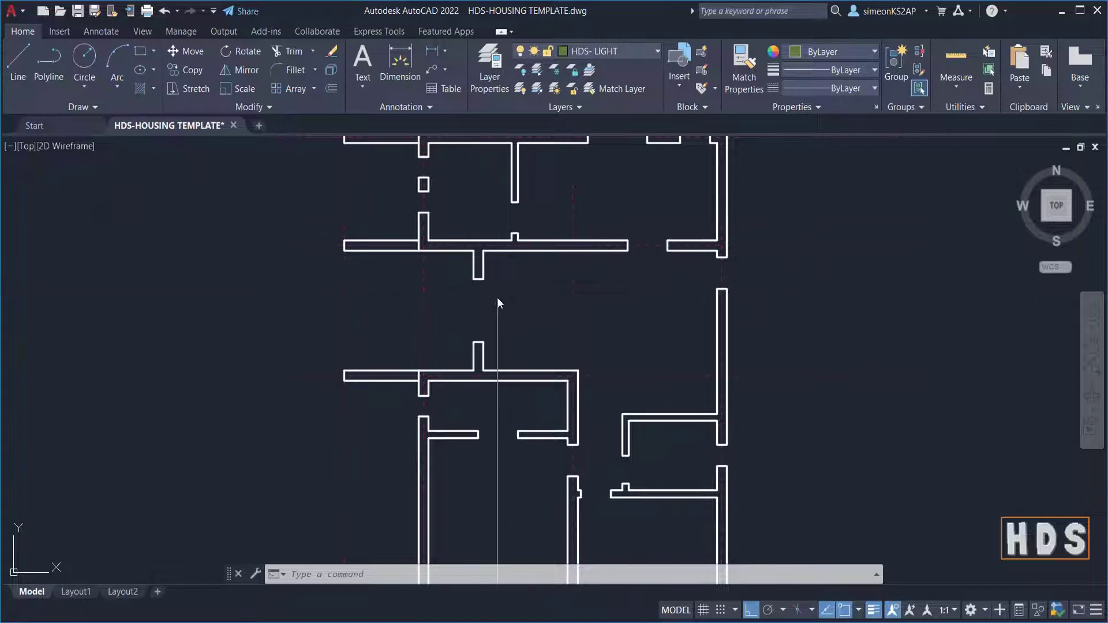
scroll(500, 296, "down", 4)
middle_click_drag(521, 297, 586, 298)
middle_click_drag(310, 306, 373, 299)
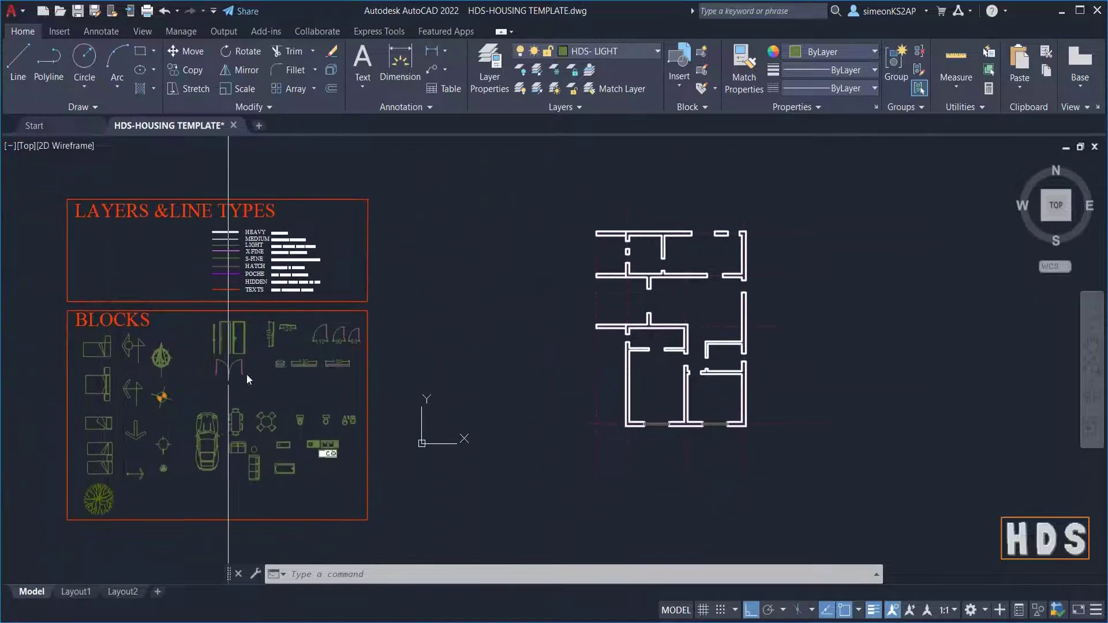
scroll(275, 339, "up", 5)
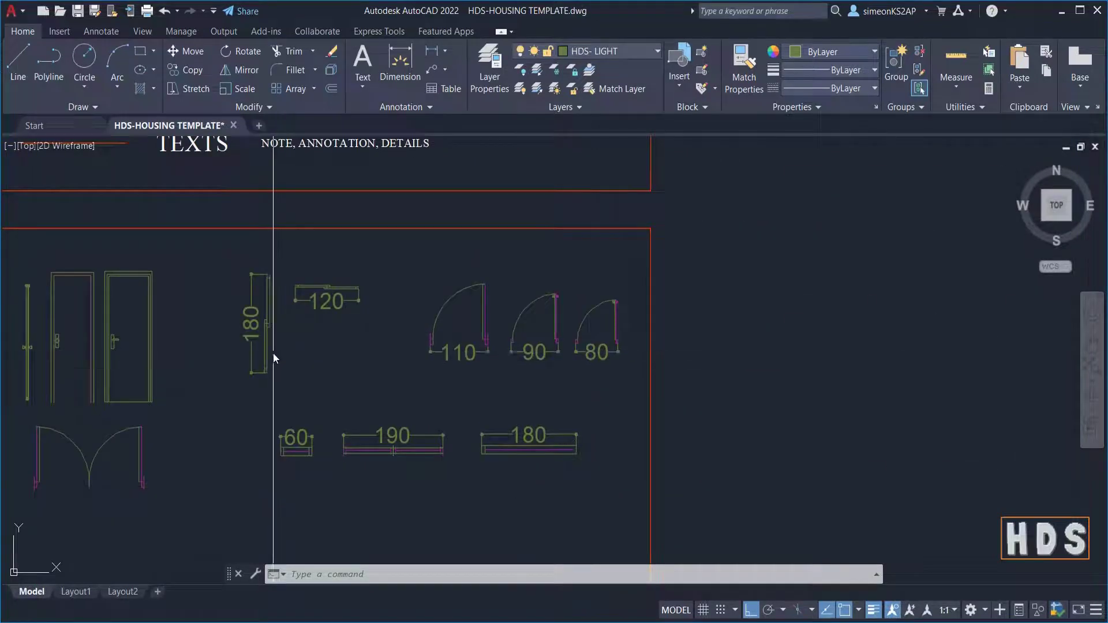
Start copying the vertical 180 sliding door block with its base point midway between the two corners of its lower end
scroll(275, 358, "up", 2)
left_click(272, 358)
left_click(277, 342)
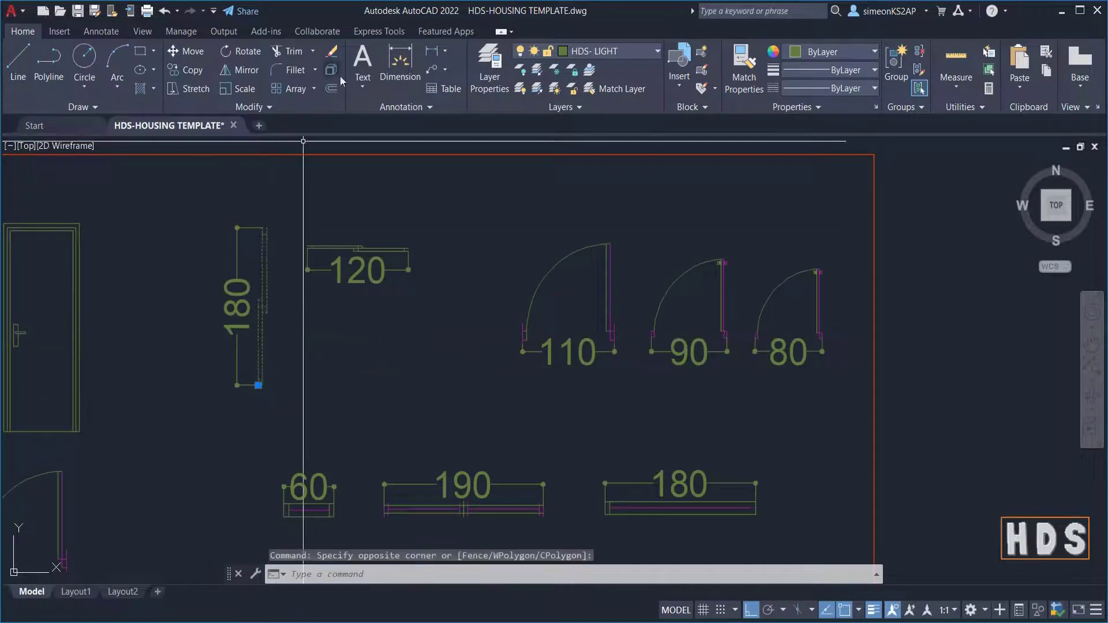
type("co")
key("Return")
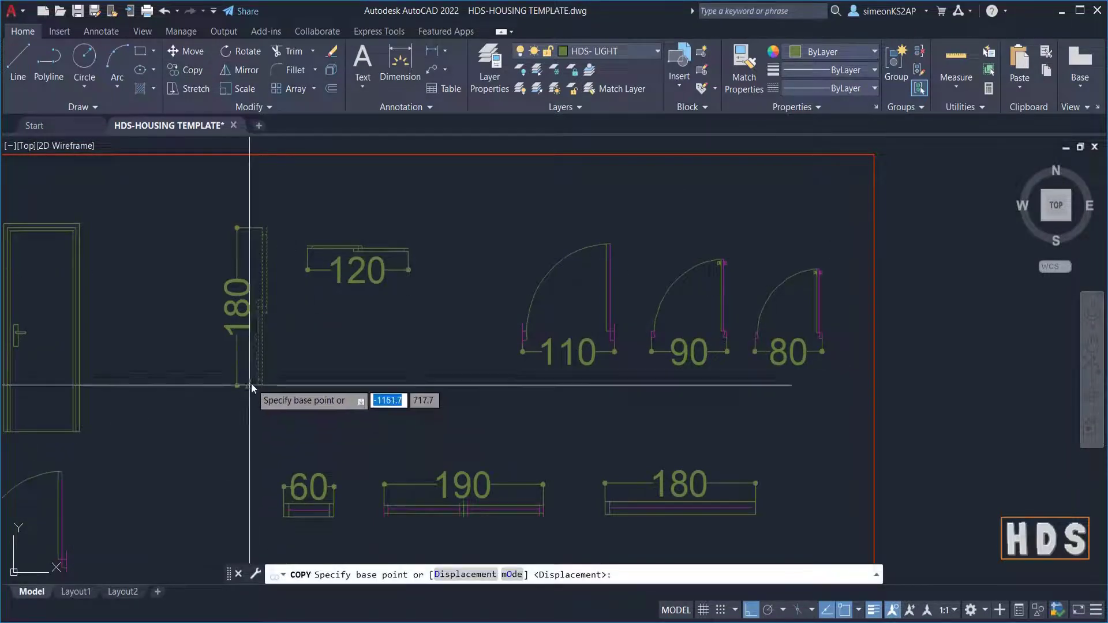
scroll(251, 383, "up", 6)
right_click(286, 409, "shift")
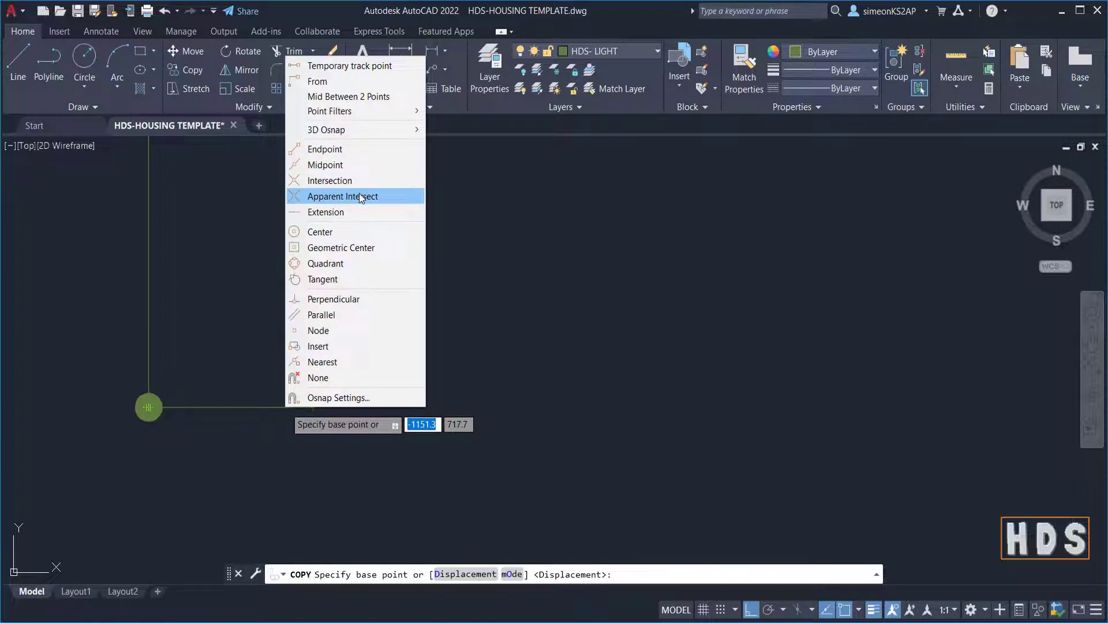
left_click(363, 98)
scroll(314, 414, "up", 3)
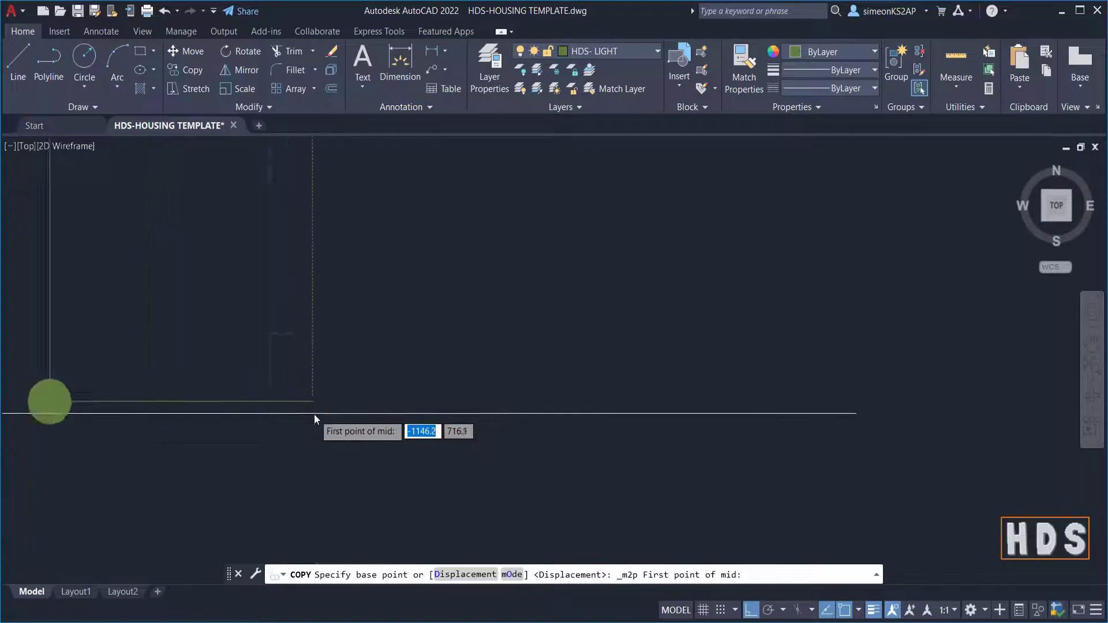
left_click(310, 394)
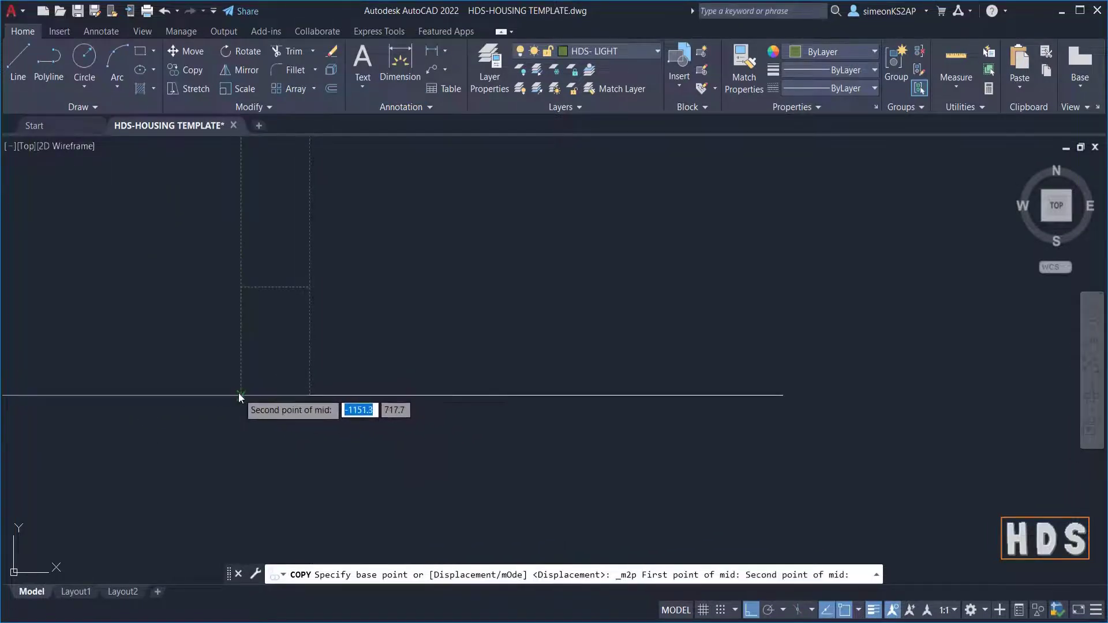
left_click(237, 394)
scroll(358, 415, "up", 3)
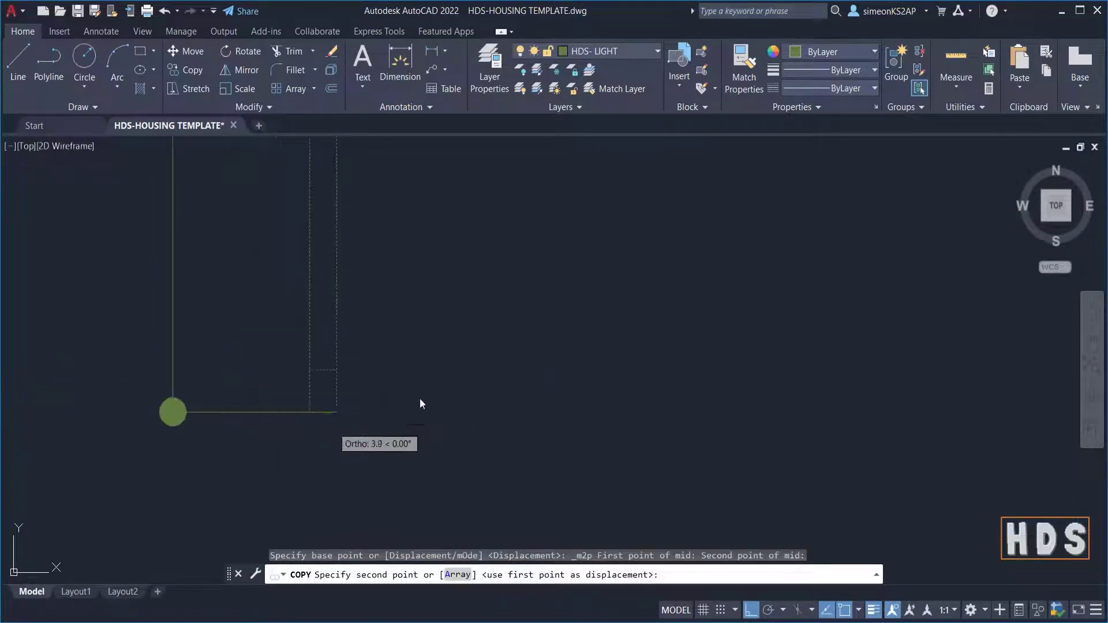
Place the 180 sliding door in the central short vertical wall's opening, at the lower jamb's midpoint, and finish copying
scroll(479, 403, "down", 5)
mouse_move(602, 384)
middle_mouse_down()
mouse_move(321, 371)
mouse_move(254, 356)
middle_mouse_up()
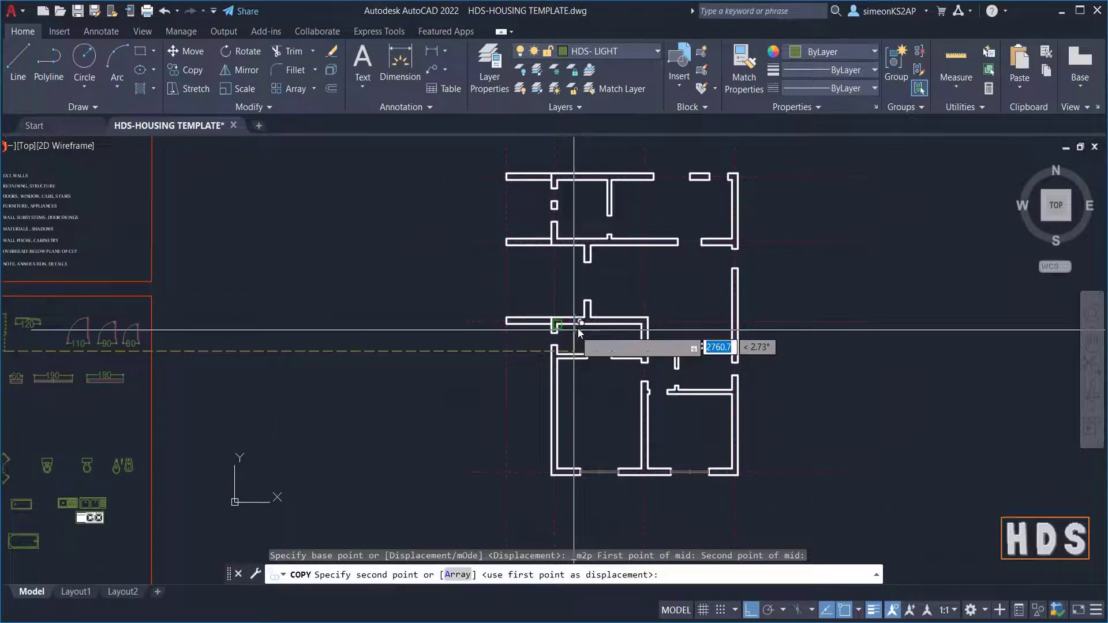
scroll(580, 310, "up", 6)
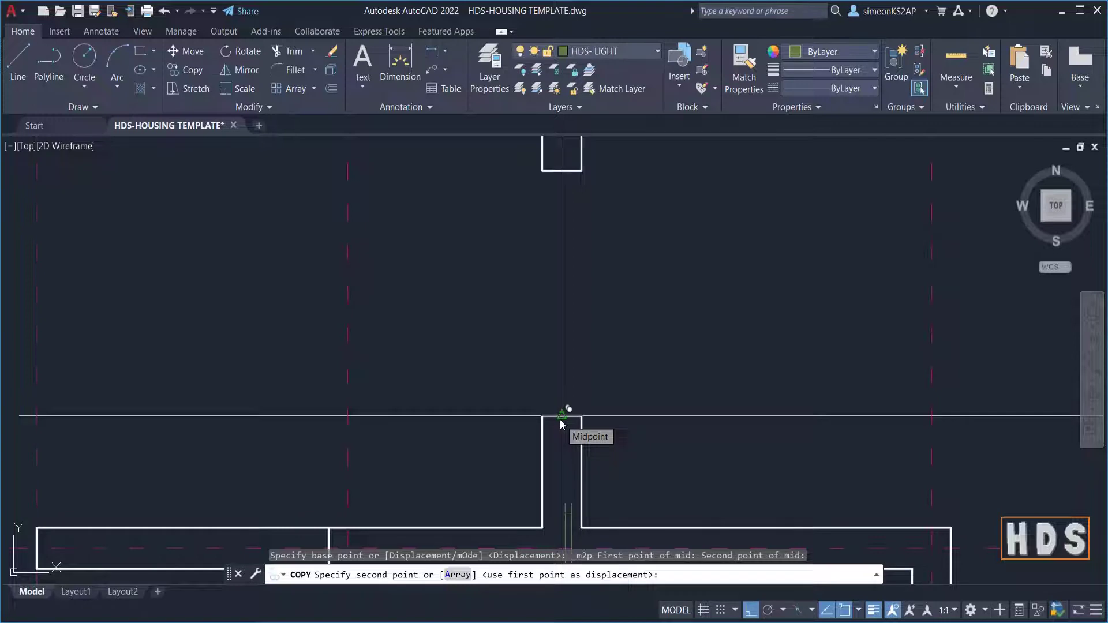
left_click(561, 415)
scroll(577, 358, "down", 3)
right_click(543, 321)
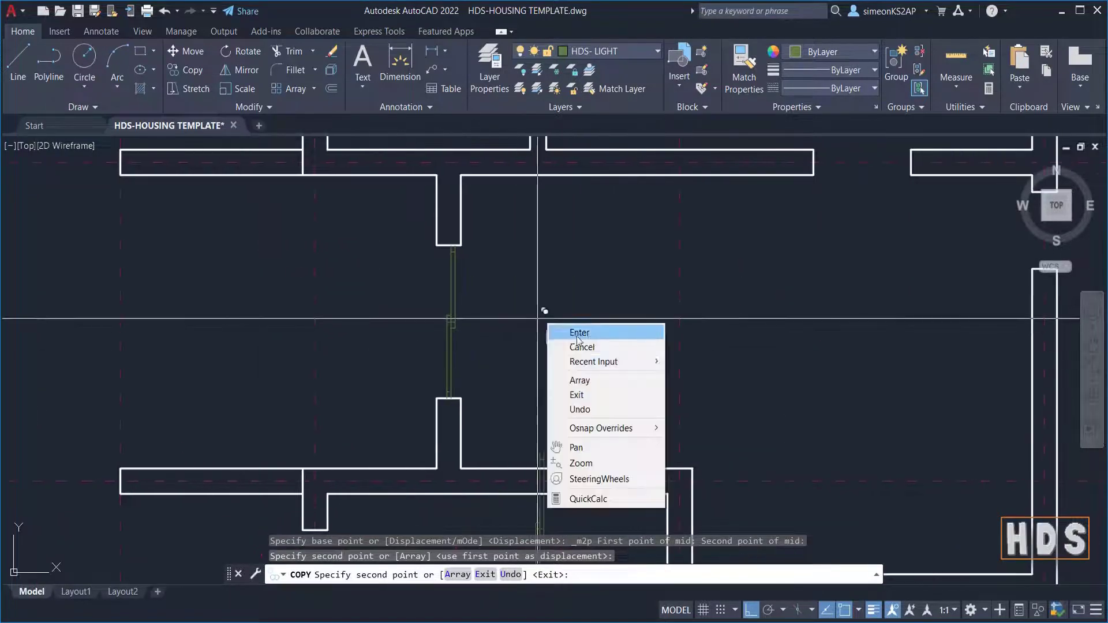
left_click(584, 345)
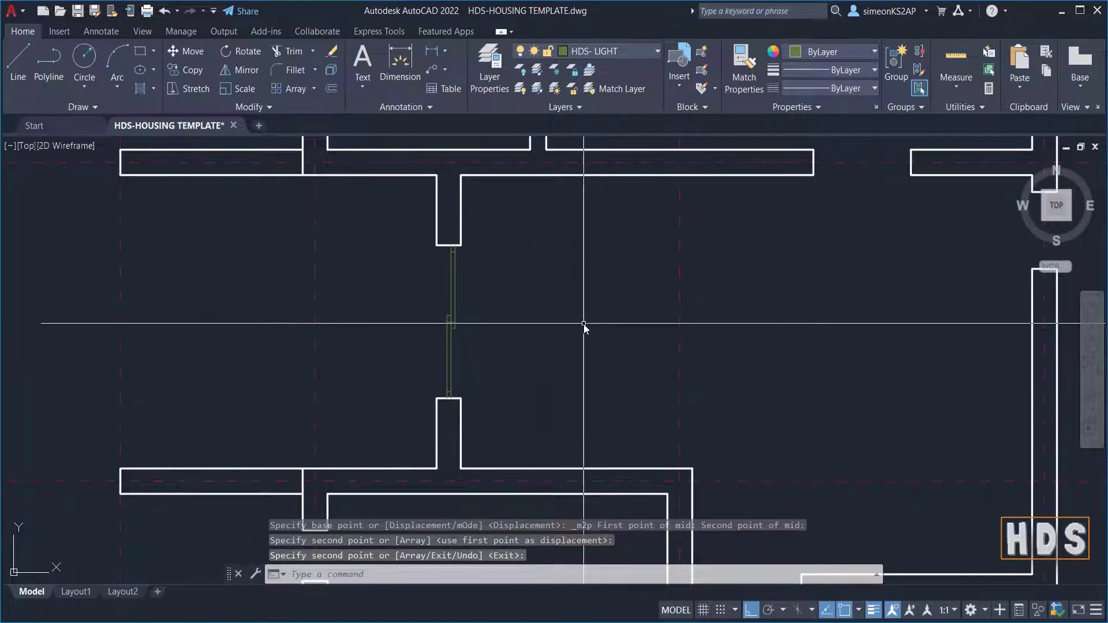
Examine the placed sliding door, the plan's remaining wall openings and the sliding door blocks in the blocks area
scroll(586, 327, "down", 4)
middle_click_drag(587, 326, 359, 229)
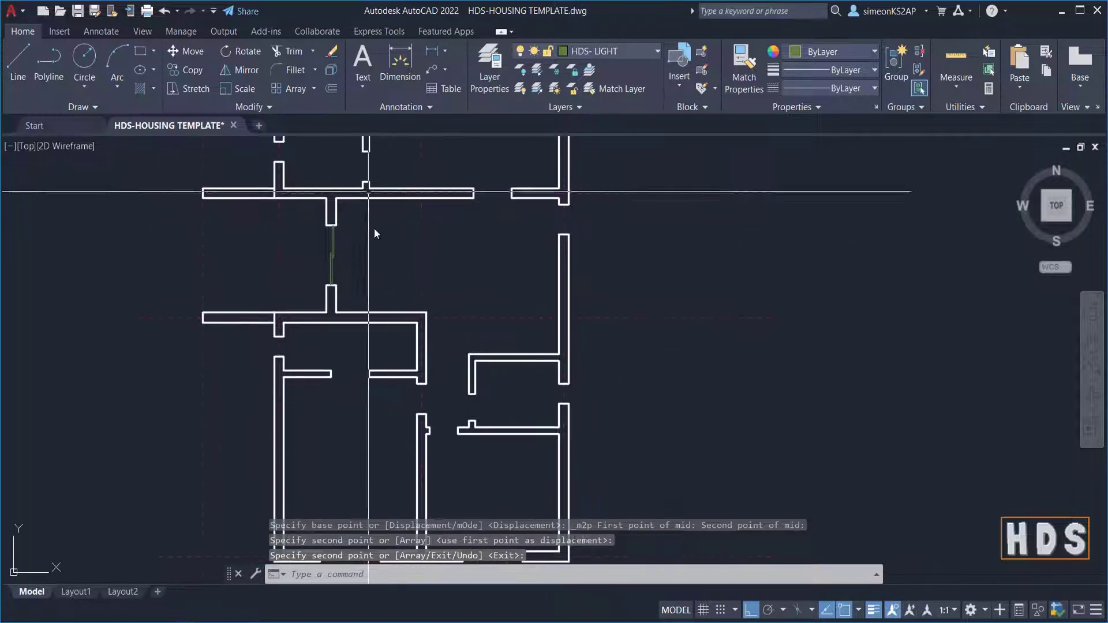
scroll(438, 313, "down", 3)
scroll(412, 250, "up", 3)
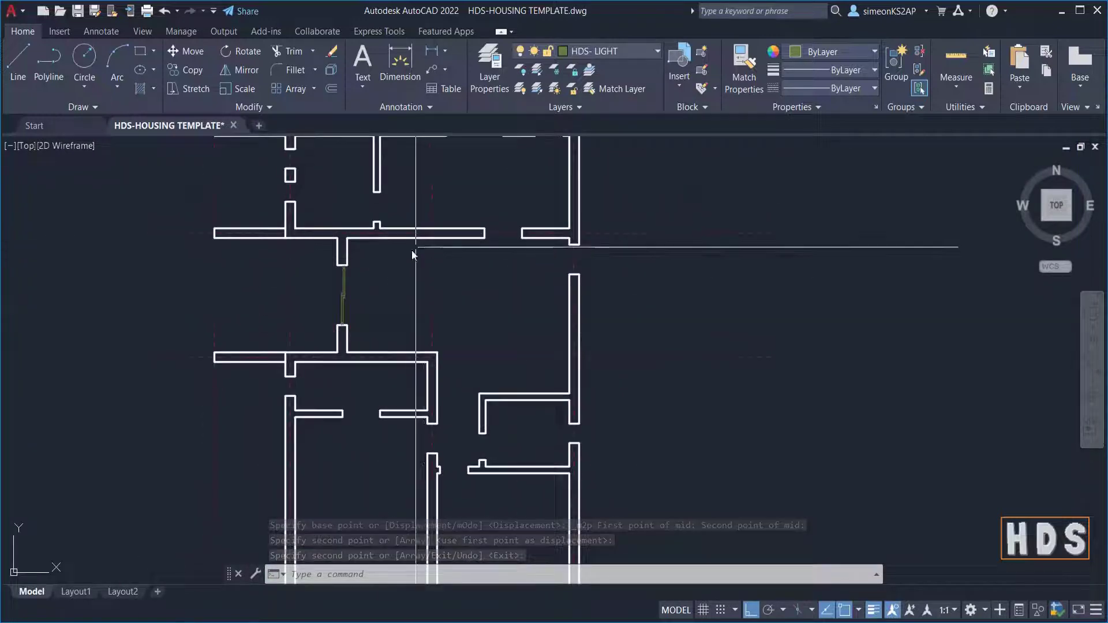
scroll(340, 279, "up", 5)
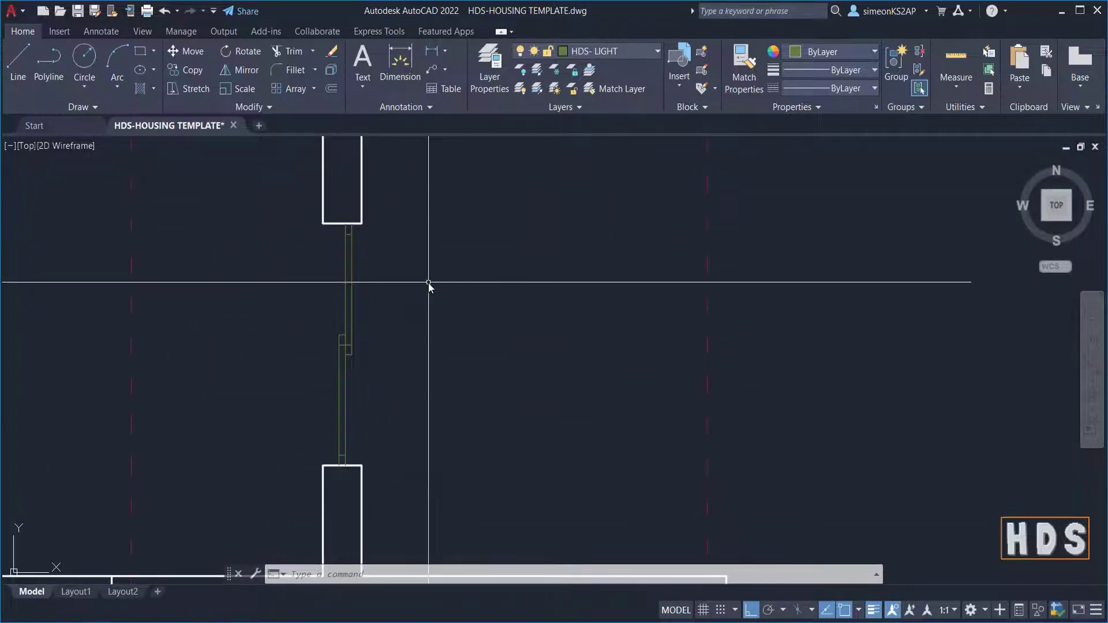
scroll(439, 287, "down", 4)
middle_click_drag(503, 275, 441, 307)
scroll(574, 228, "down", 3)
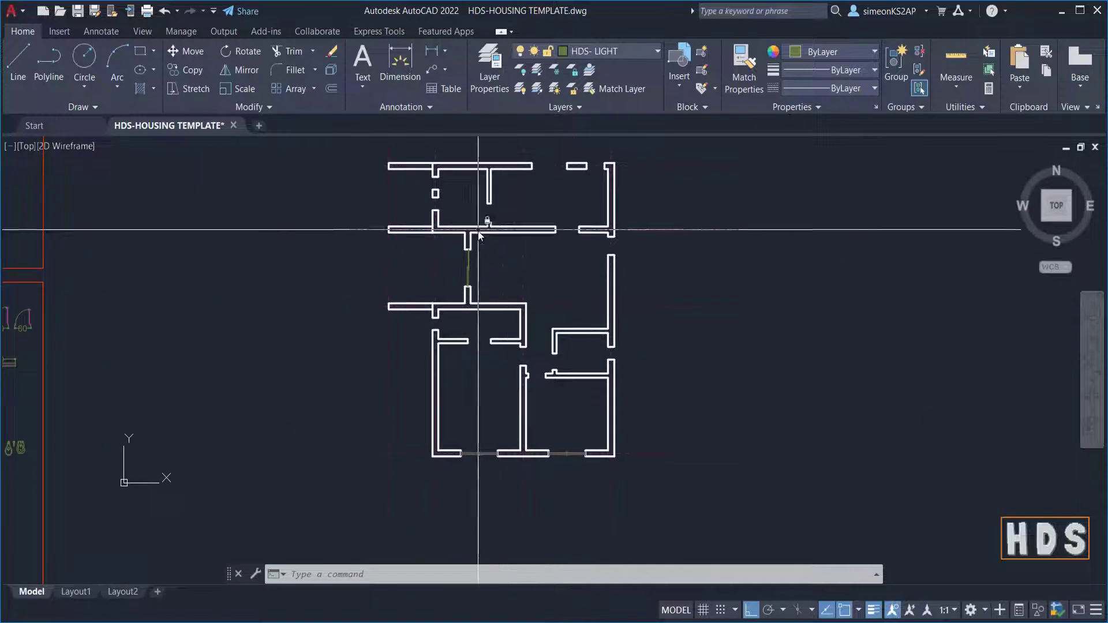
scroll(27, 271, "up", 1)
scroll(281, 272, "down", 4)
scroll(254, 321, "up", 9)
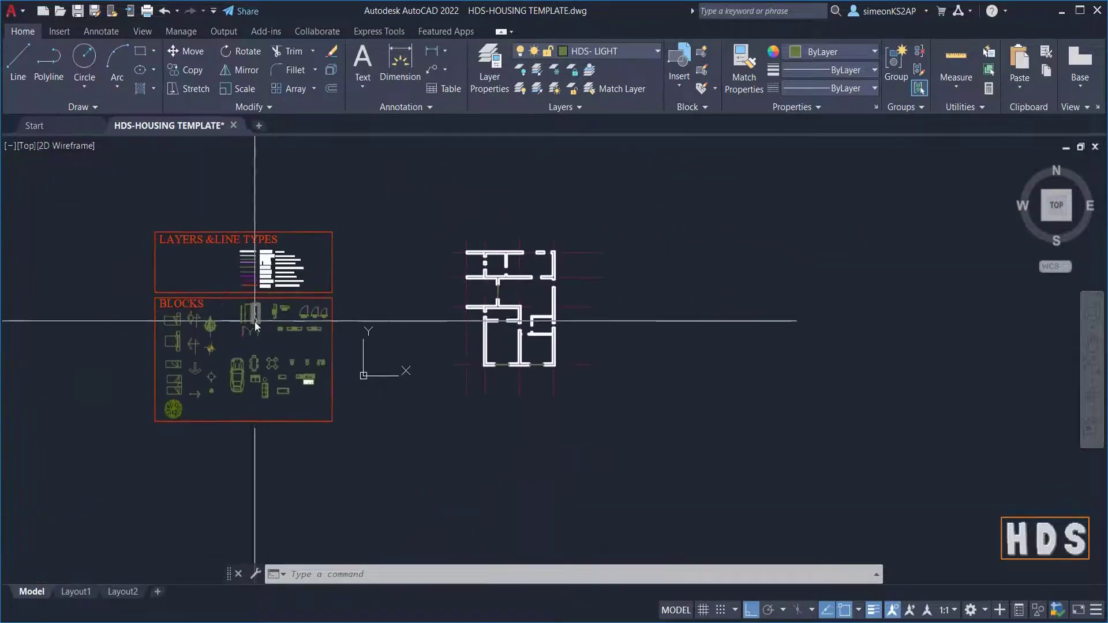
left_click(275, 238)
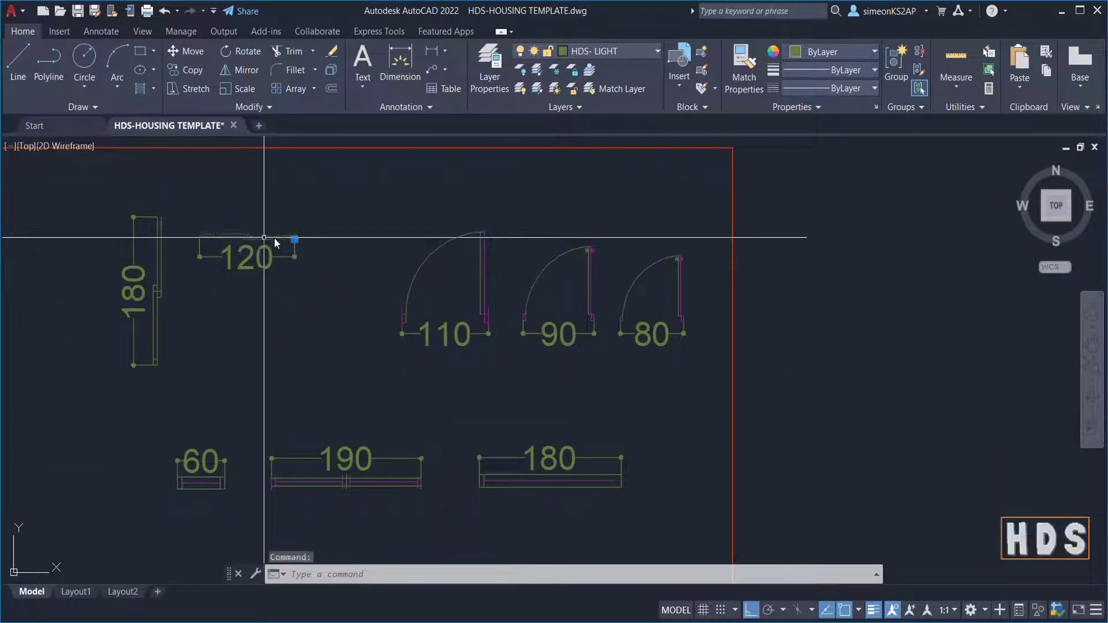
scroll(218, 240, "up", 8)
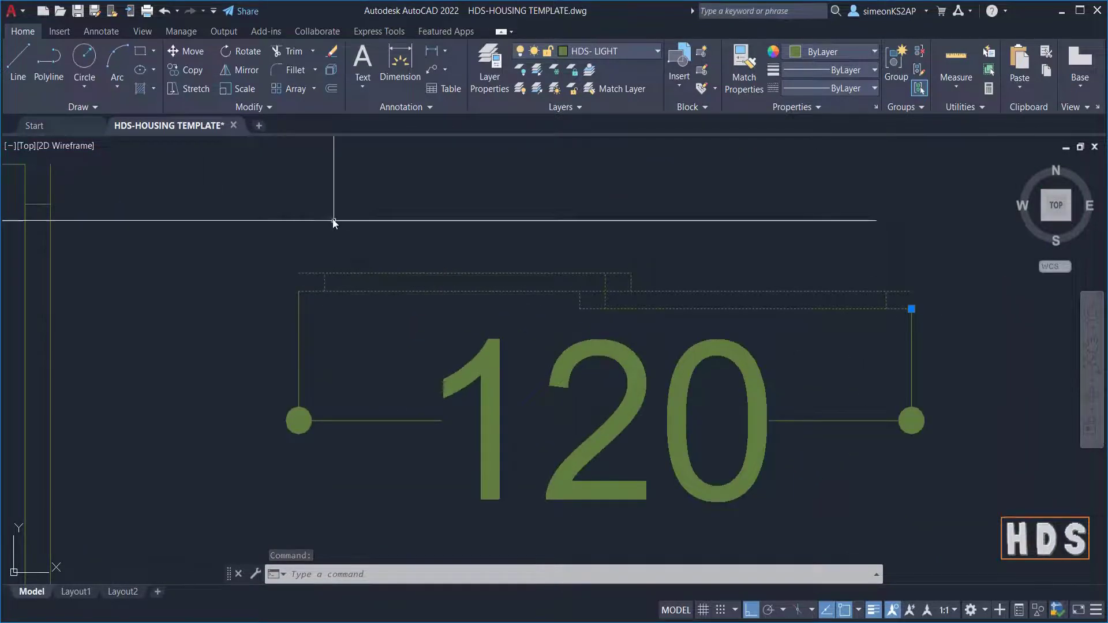
right_click(326, 204, "shift")
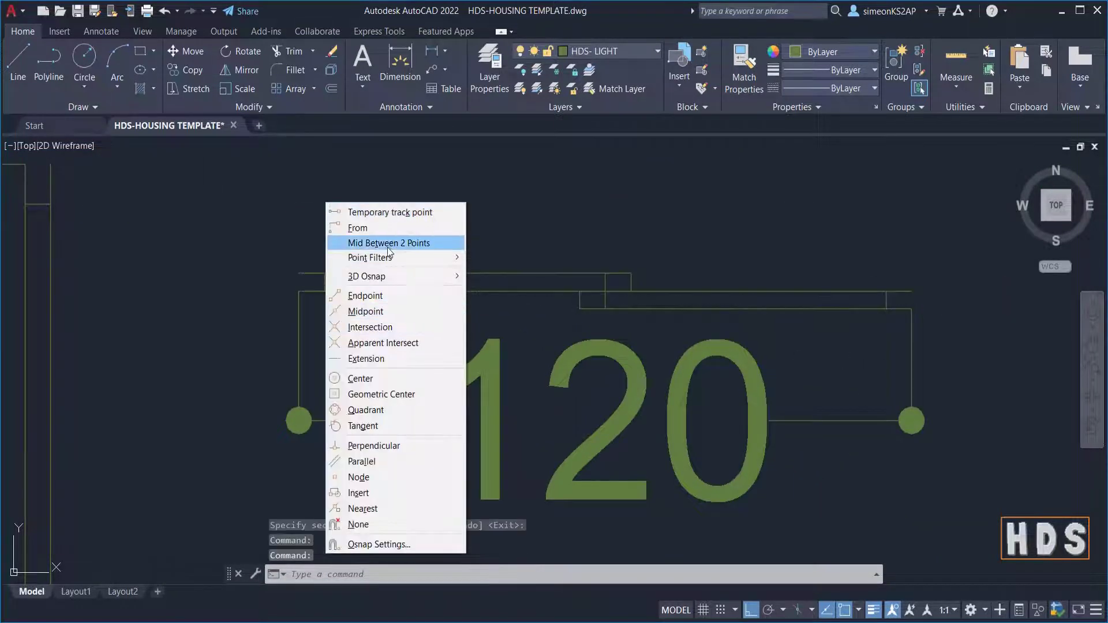
left_click(389, 246)
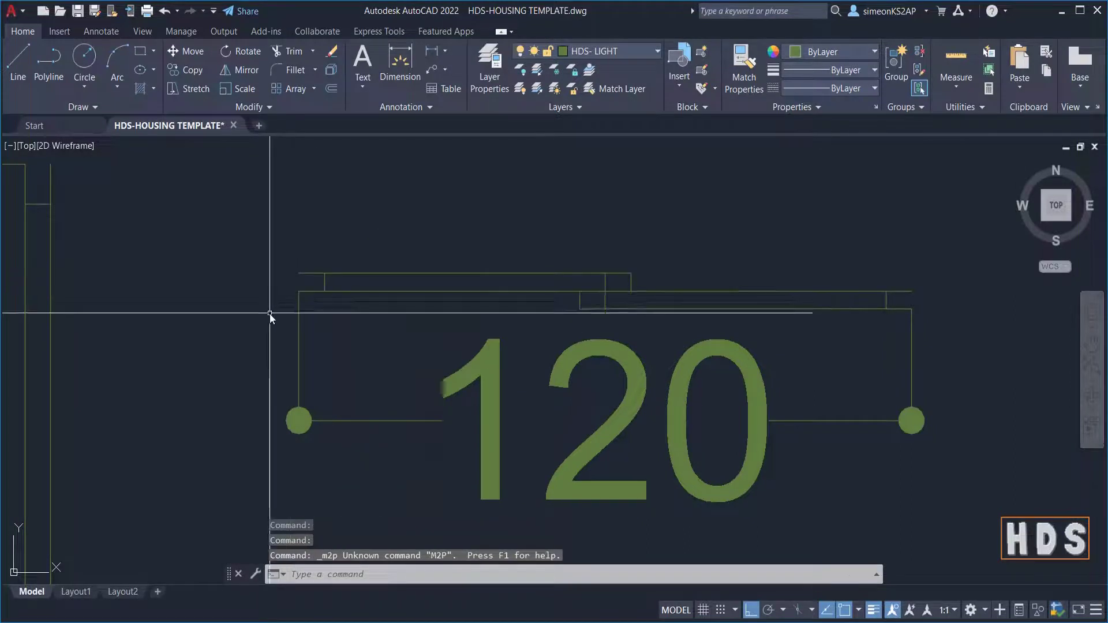
scroll(306, 278, "up", 2)
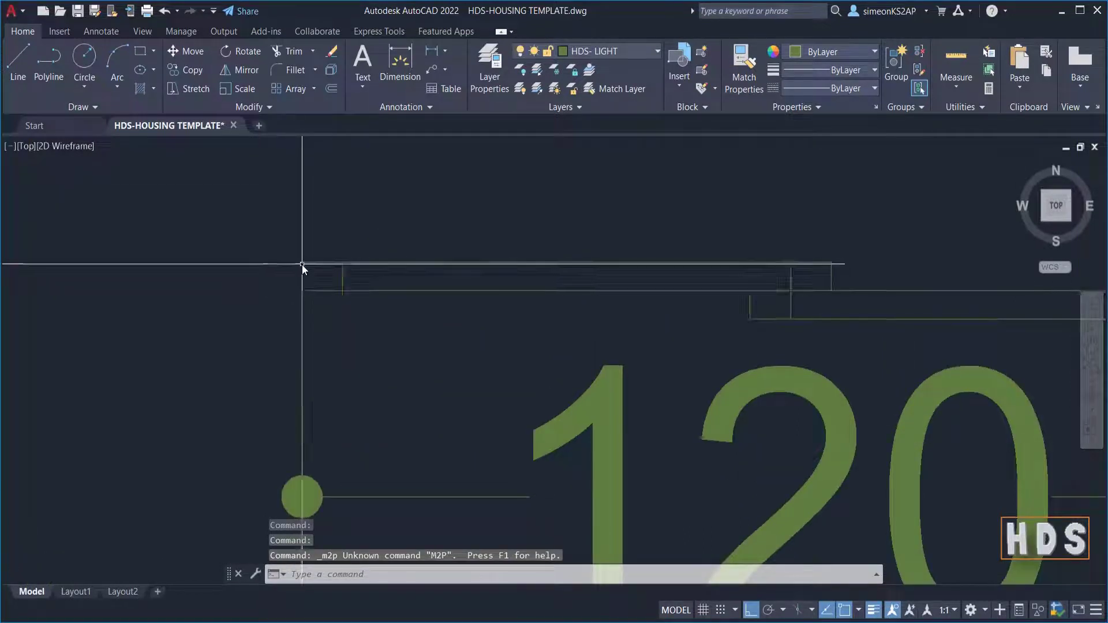
scroll(302, 263, "up", 4)
left_click(299, 258)
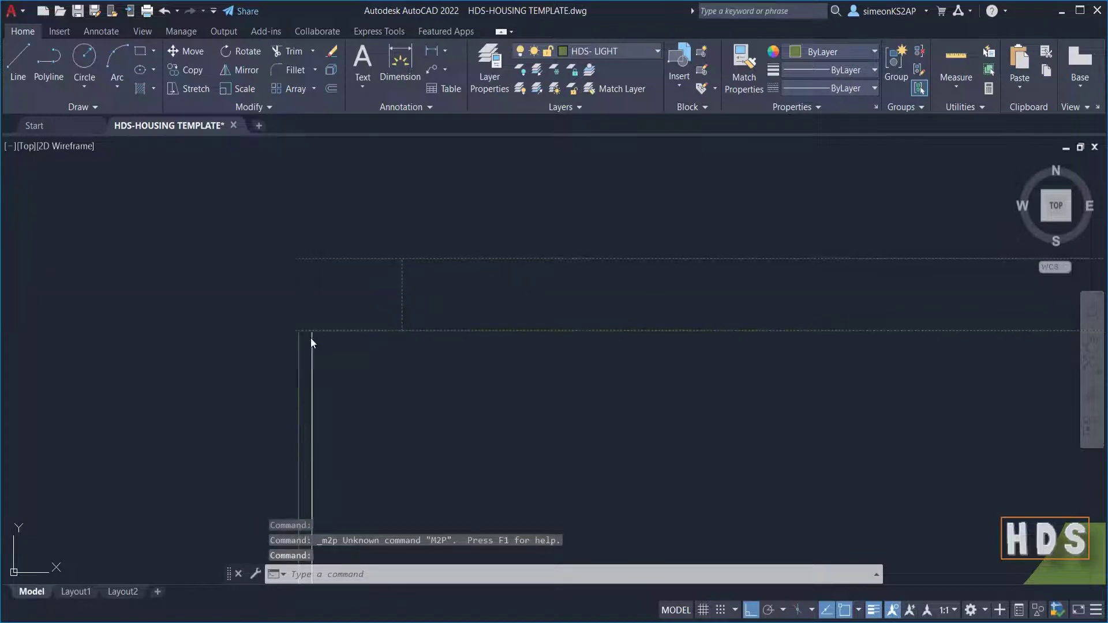
left_click(301, 329)
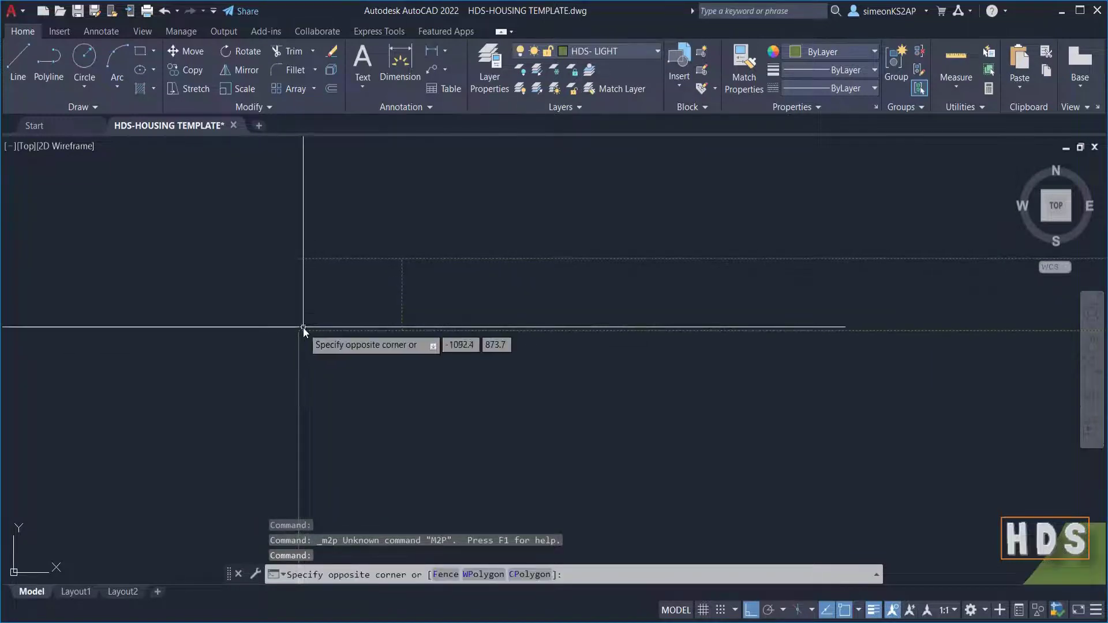
key("Escape")
key("Escape")
scroll(341, 327, "down", 3)
mouse_move(418, 348)
left_mouse_down()
mouse_move(389, 297)
mouse_move(396, 307)
left_mouse_up()
key("Escape")
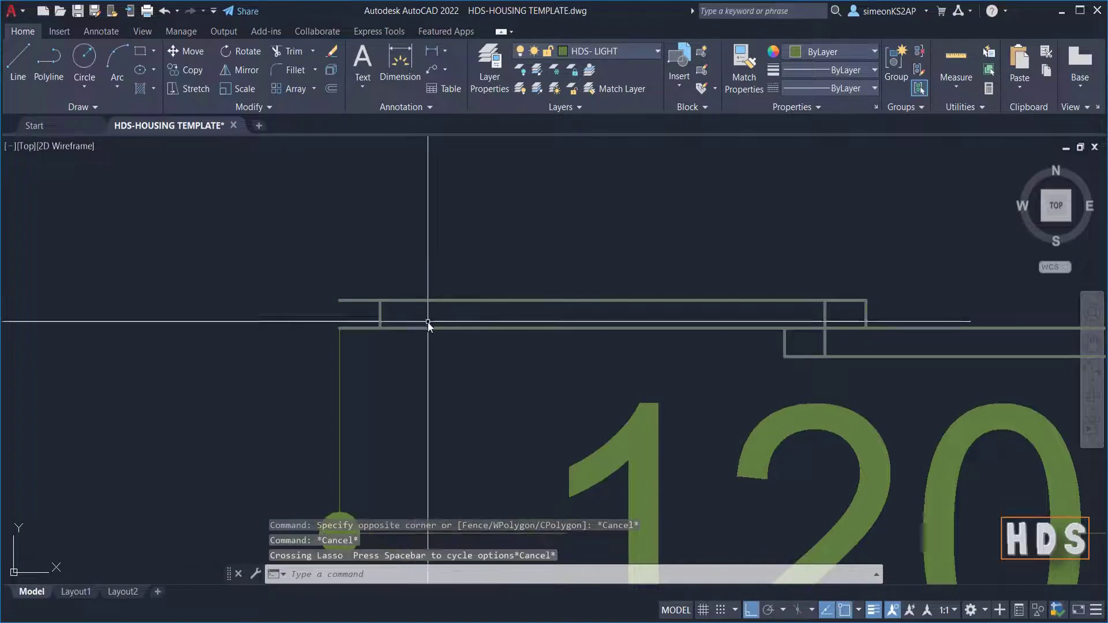
Start copying the 120 sliding door block with its base point midway between the two corners of its left end
mouse_move(401, 307)
middle_mouse_down()
mouse_move(466, 376)
mouse_move(397, 329)
middle_mouse_up()
scroll(462, 381, "down", 2)
left_click(428, 309)
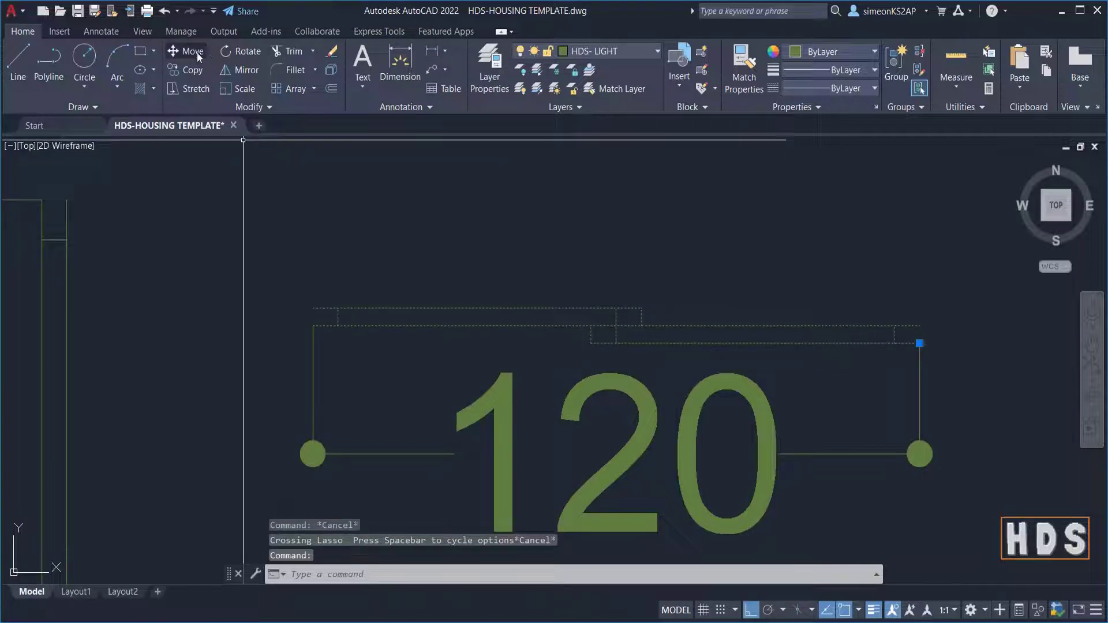
left_click(191, 70)
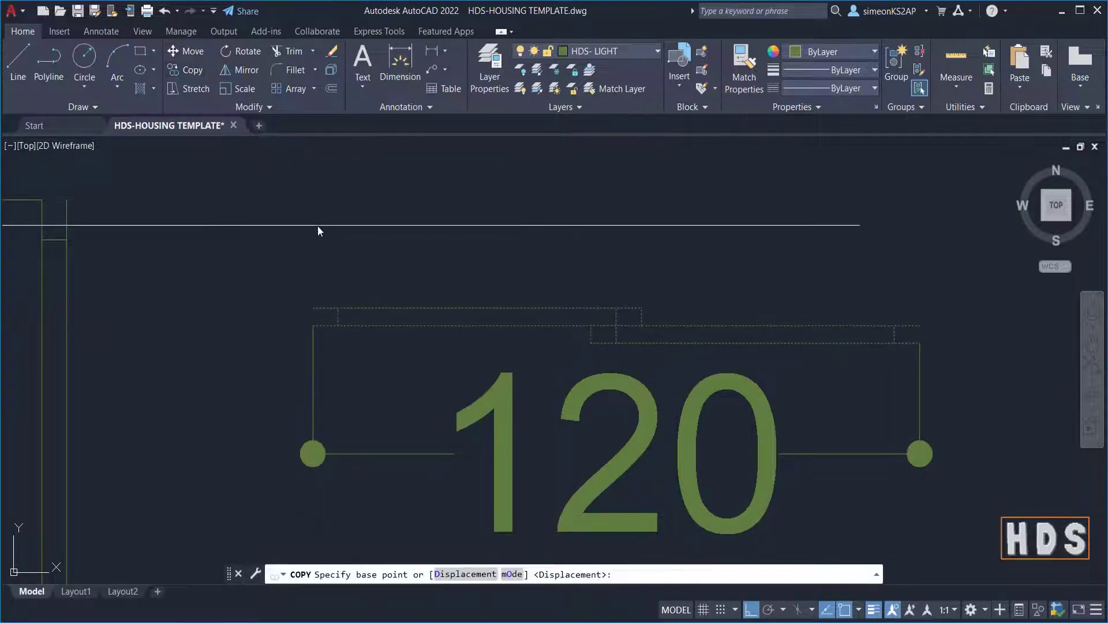
right_click(325, 234, "shift")
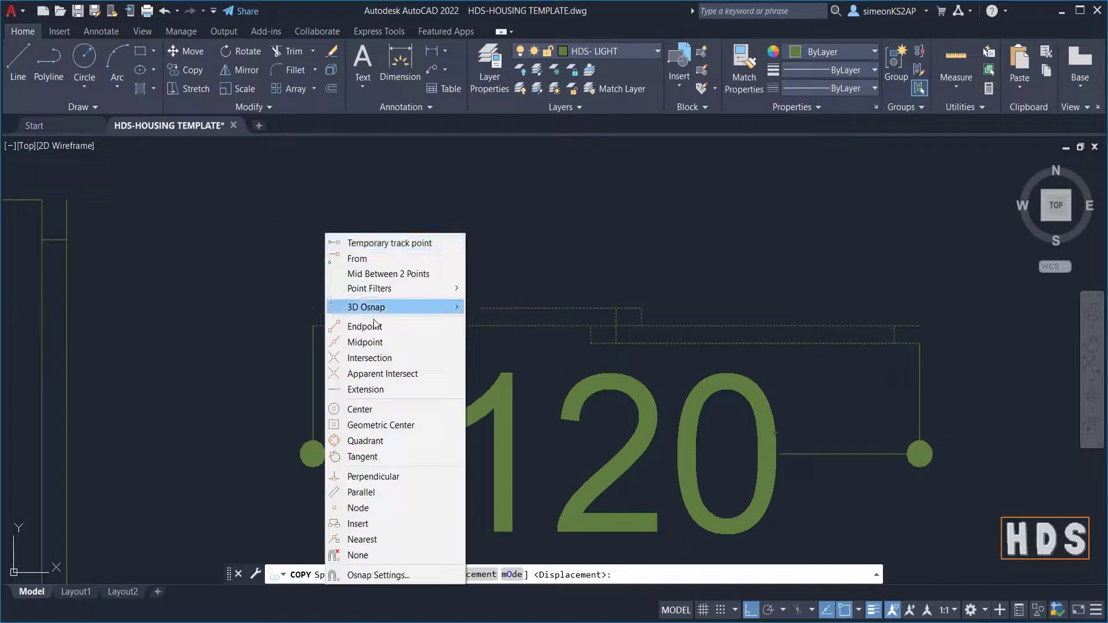
left_click(386, 274)
scroll(323, 306, "up", 5)
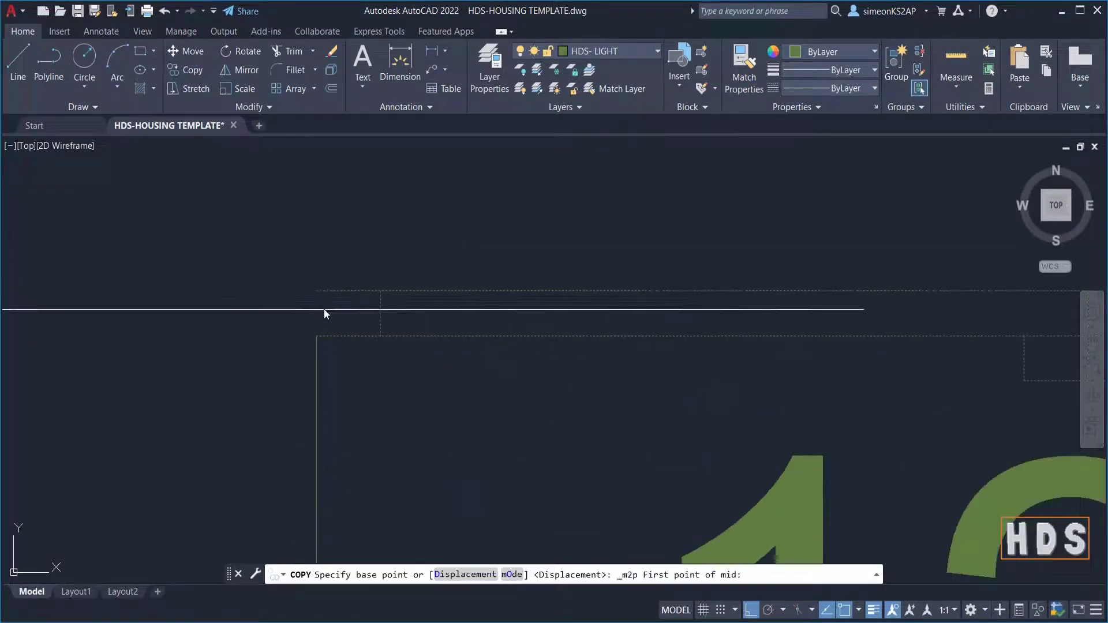
left_click(319, 292)
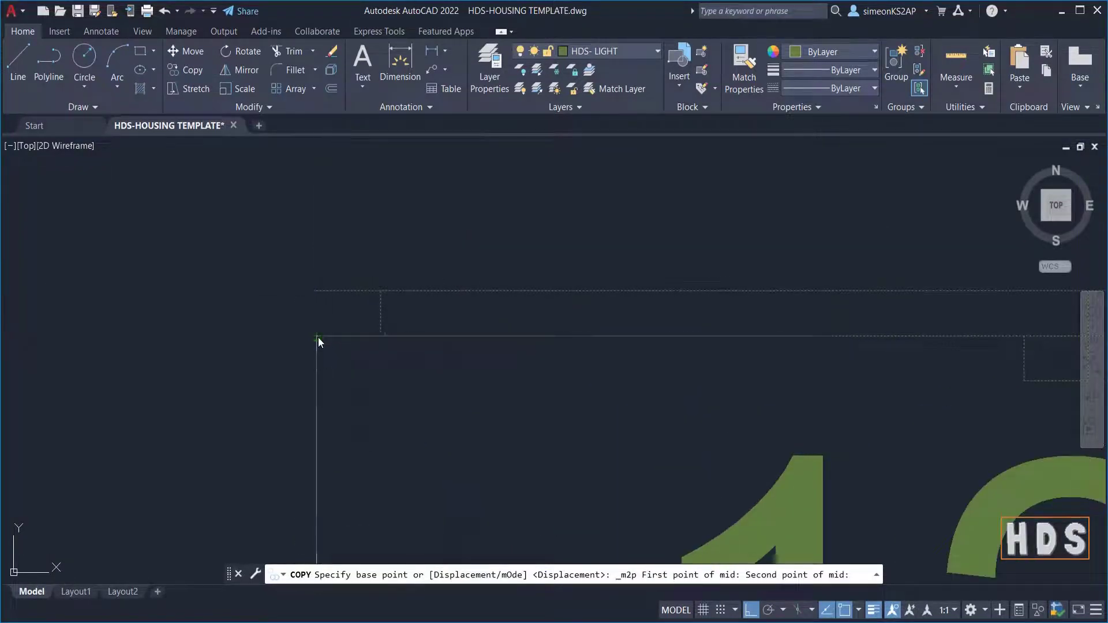
left_click(317, 337)
Place the 120 sliding door in the upper horizontal interior wall's opening near the right exterior wall, at the left jamb's midpoint
scroll(470, 333, "down", 3)
scroll(396, 314, "down", 8)
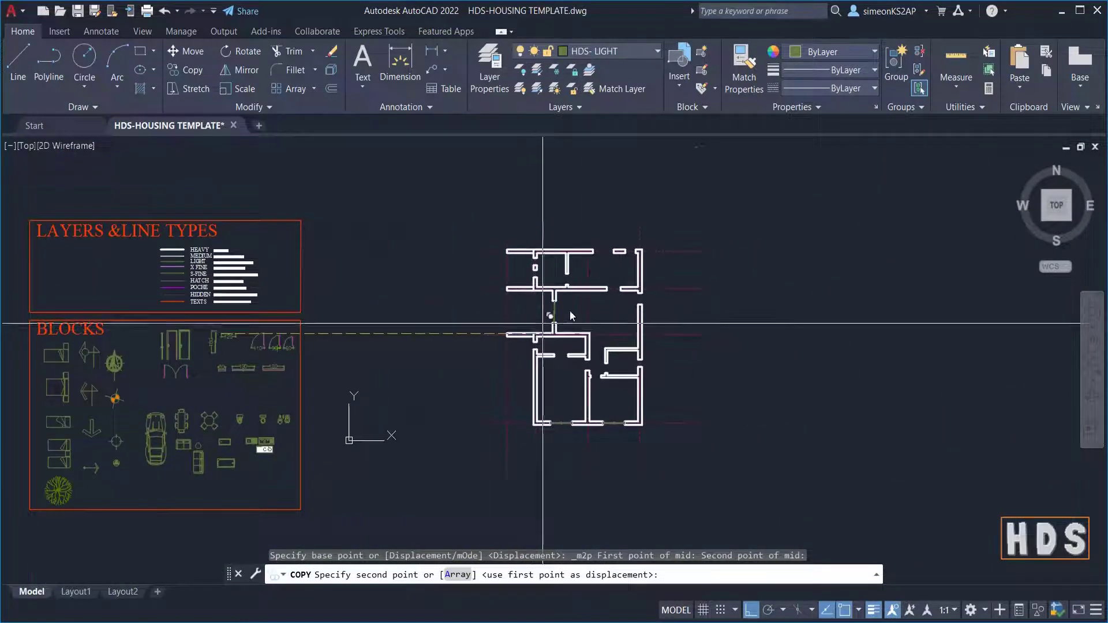
scroll(572, 310, "up", 3)
scroll(649, 273, "up", 6)
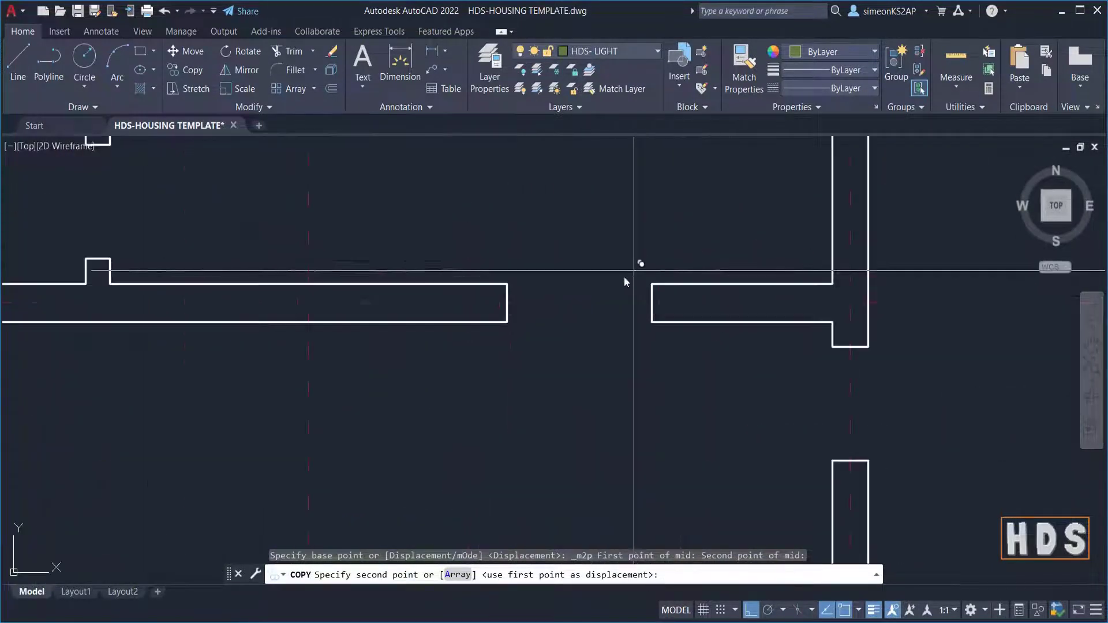
left_click(507, 303)
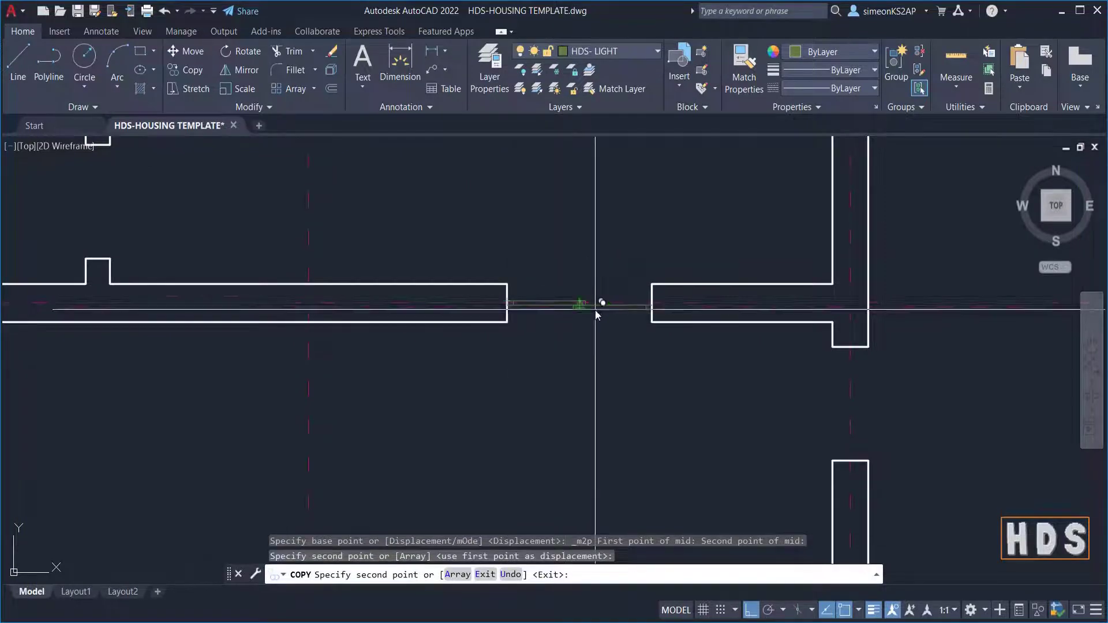
Place another 120 sliding door in the horizontal wall opening above the lower-left room, at the left jamb's midpoint, and finish copying
scroll(600, 360, "down", 5)
scroll(538, 258, "up", 3)
scroll(386, 416, "down", 1)
scroll(385, 414, "up", 4)
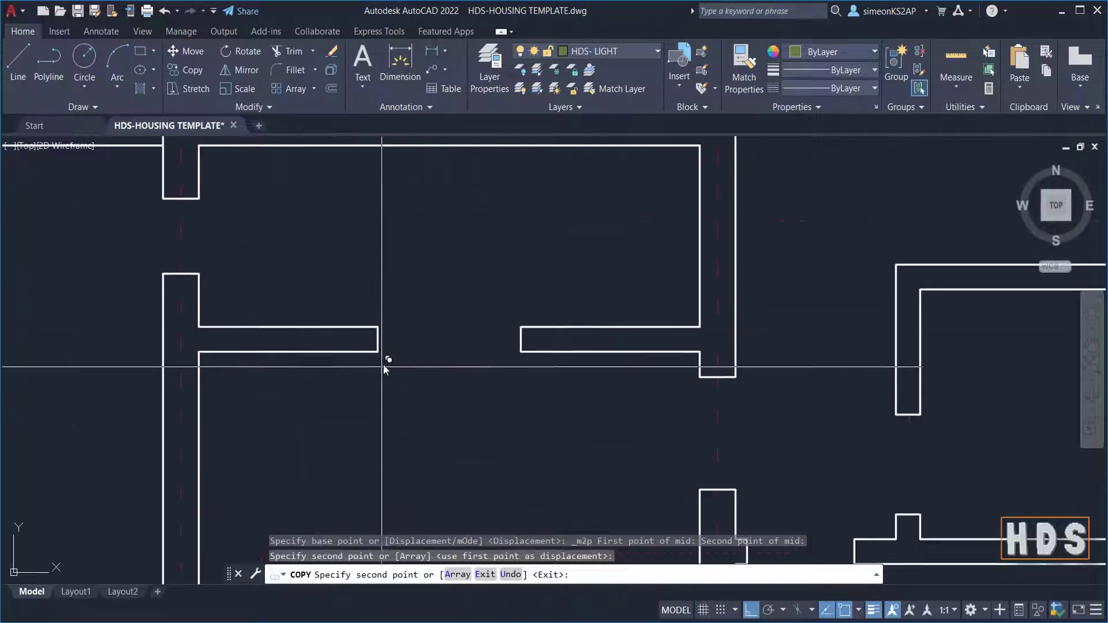
left_click(379, 340)
scroll(456, 341, "down", 6)
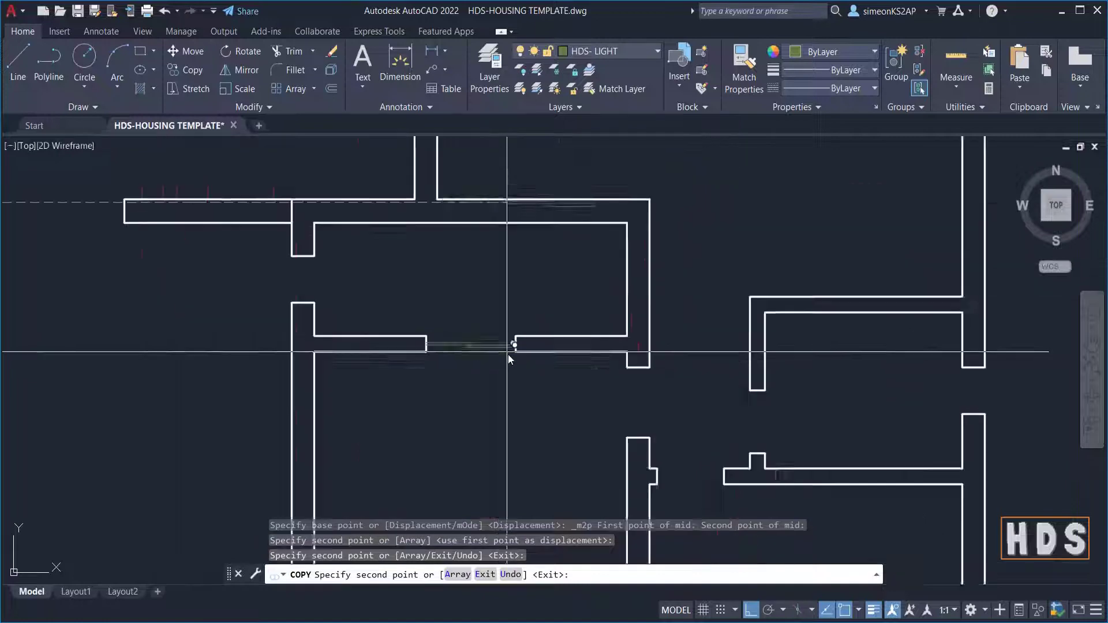
middle_click_drag(514, 364, 433, 366)
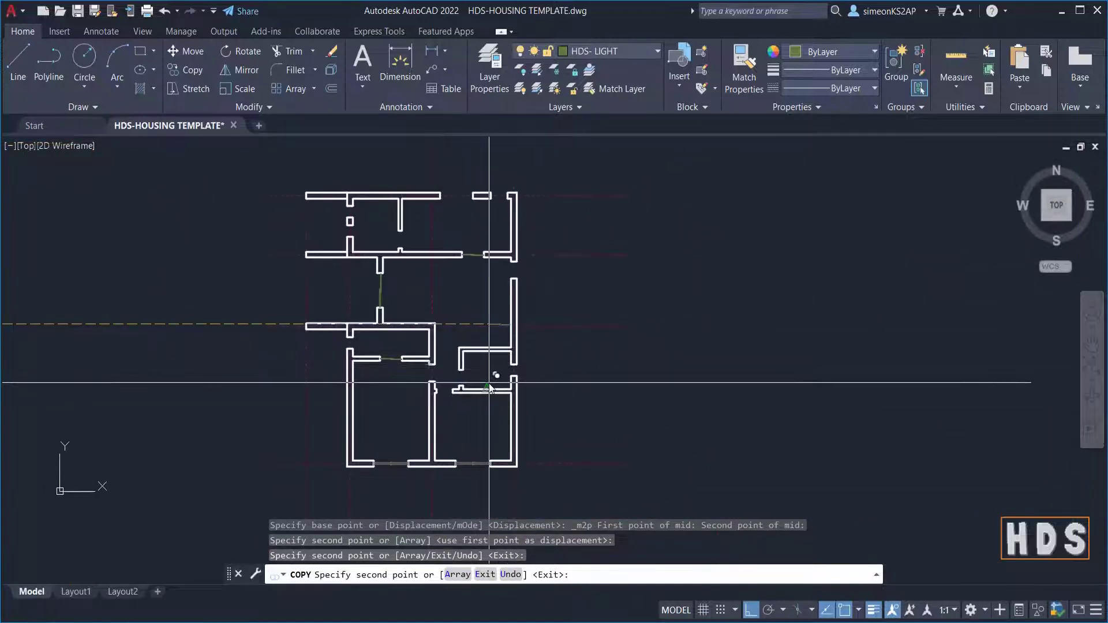
right_click(459, 288)
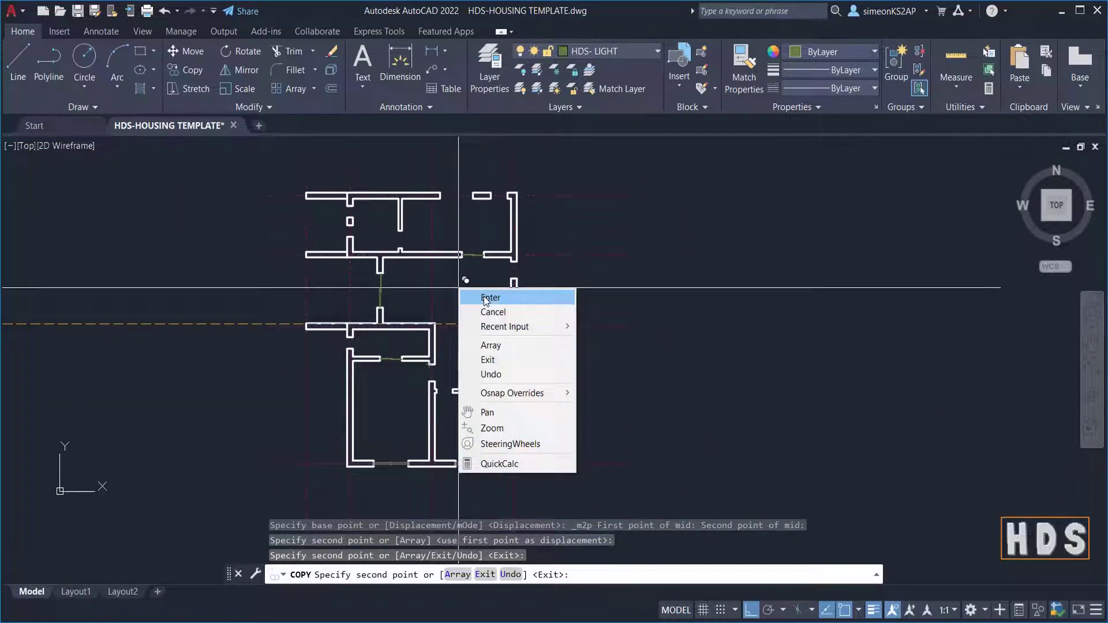
left_click(485, 298)
right_click(470, 287)
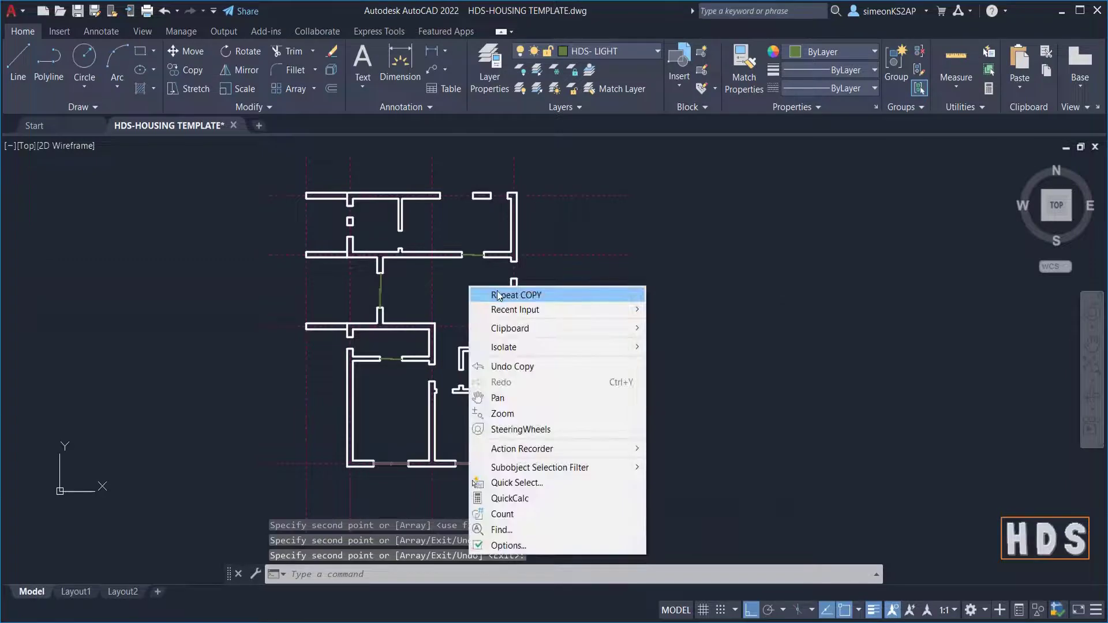
key("Escape")
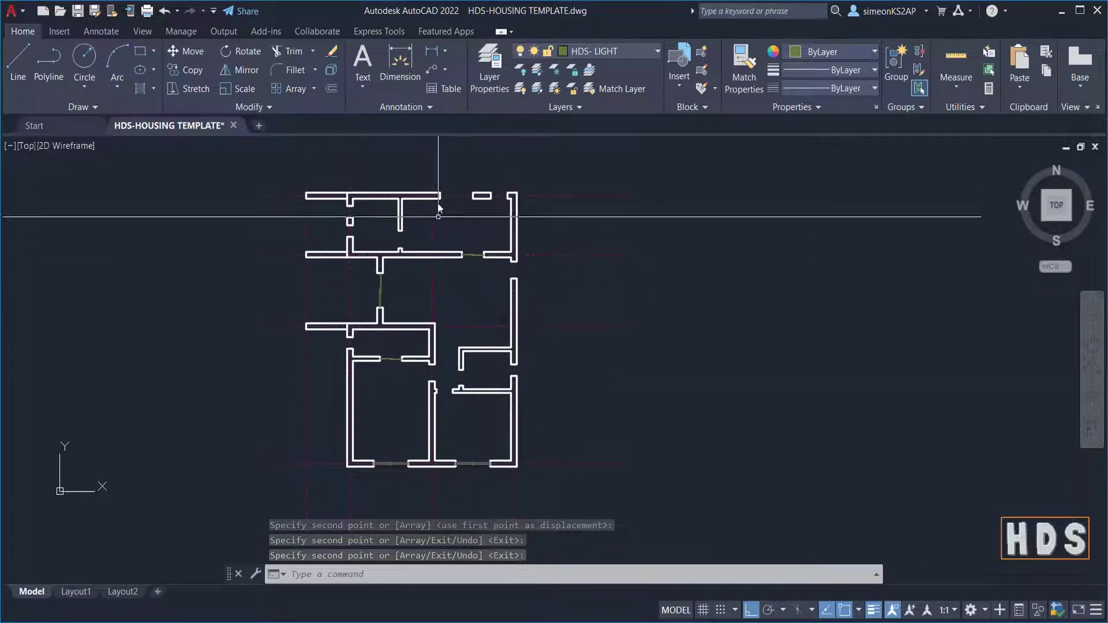
Examine the floor plan's remaining openings, especially in the uppermost wall, and the available blocks in the blocks area
scroll(437, 182, "up", 4)
middle_click_drag(456, 210, 487, 206)
scroll(487, 207, "down", 5)
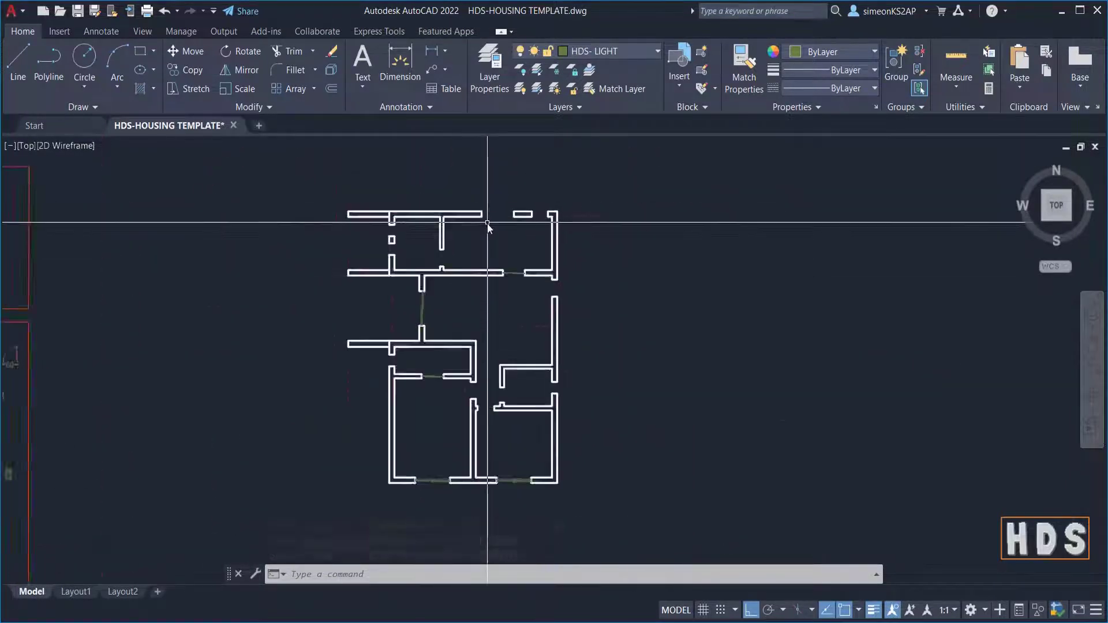
scroll(492, 224, "up", 4)
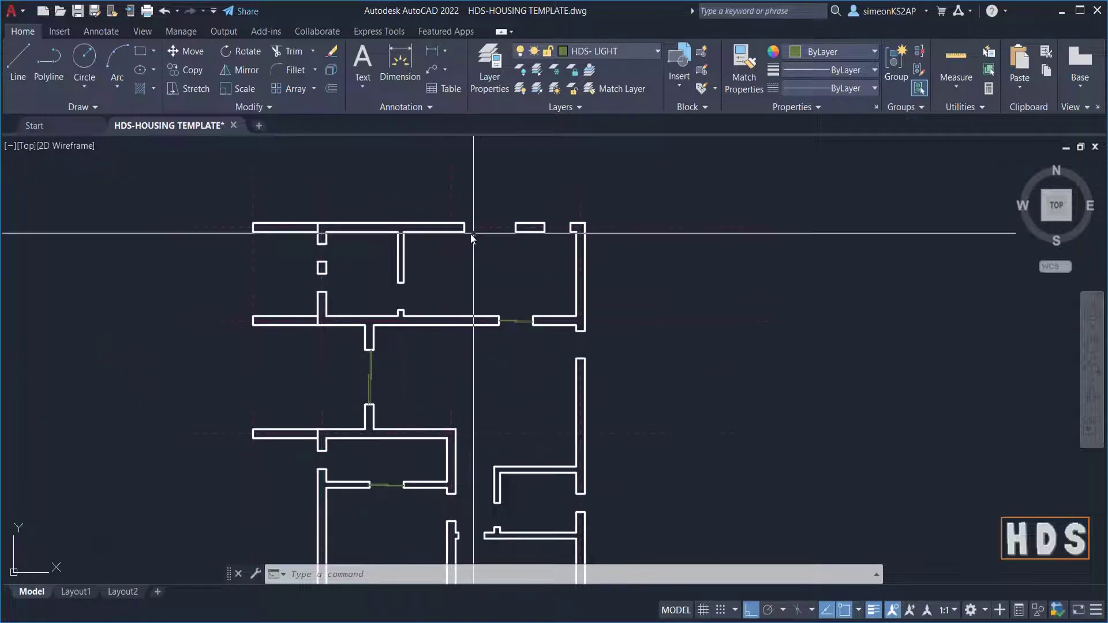
scroll(456, 247, "down", 5)
middle_click_drag(416, 295, 453, 302)
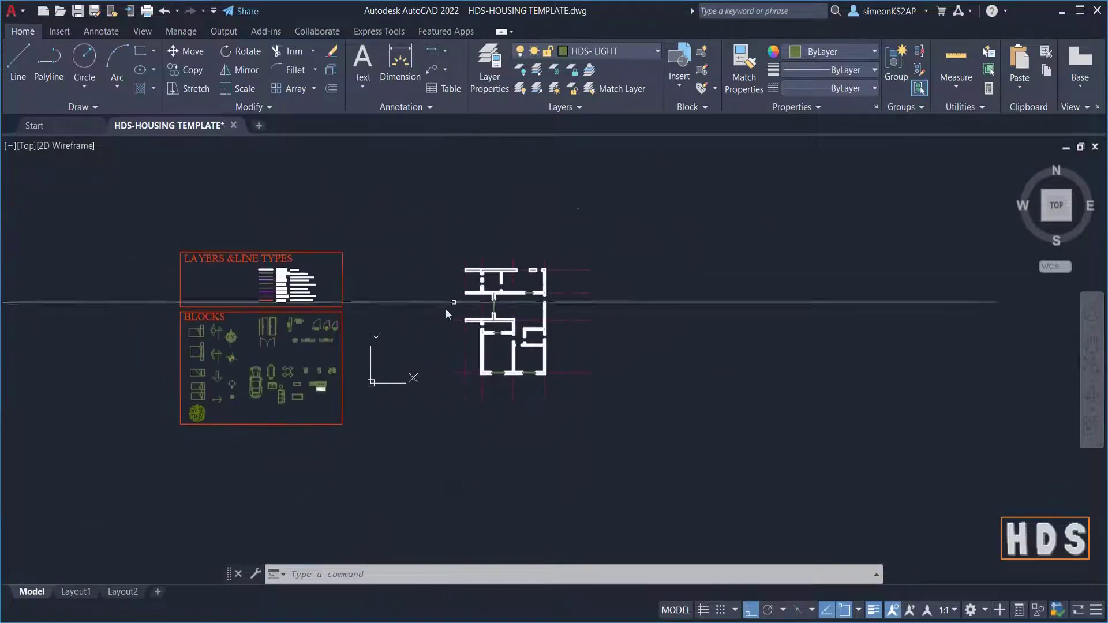
scroll(511, 280, "up", 6)
scroll(569, 289, "down", 4)
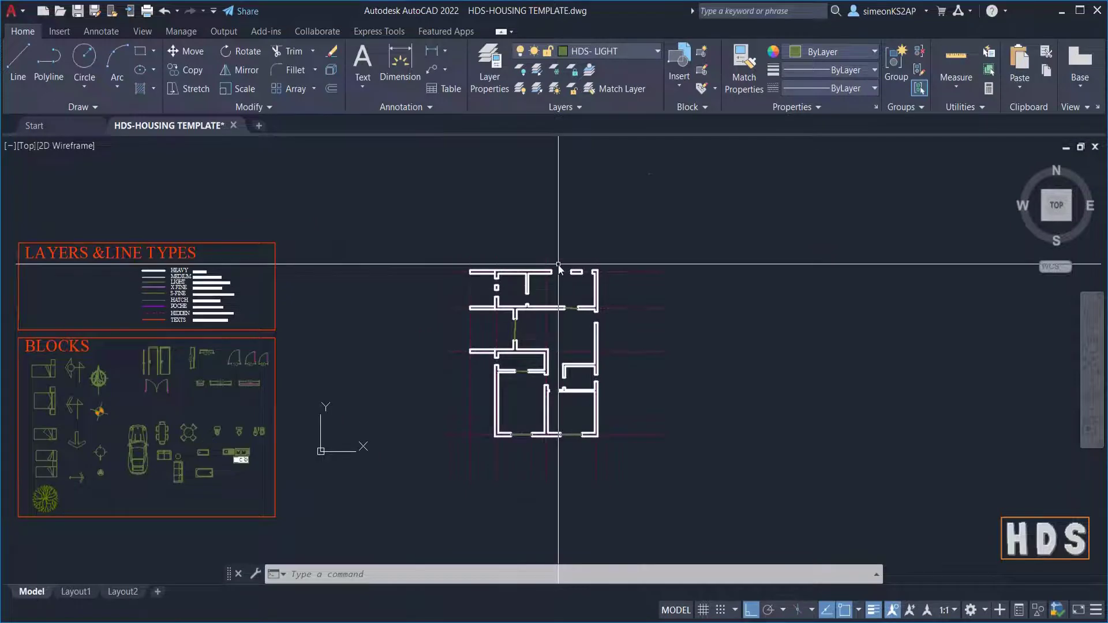
scroll(559, 265, "up", 8)
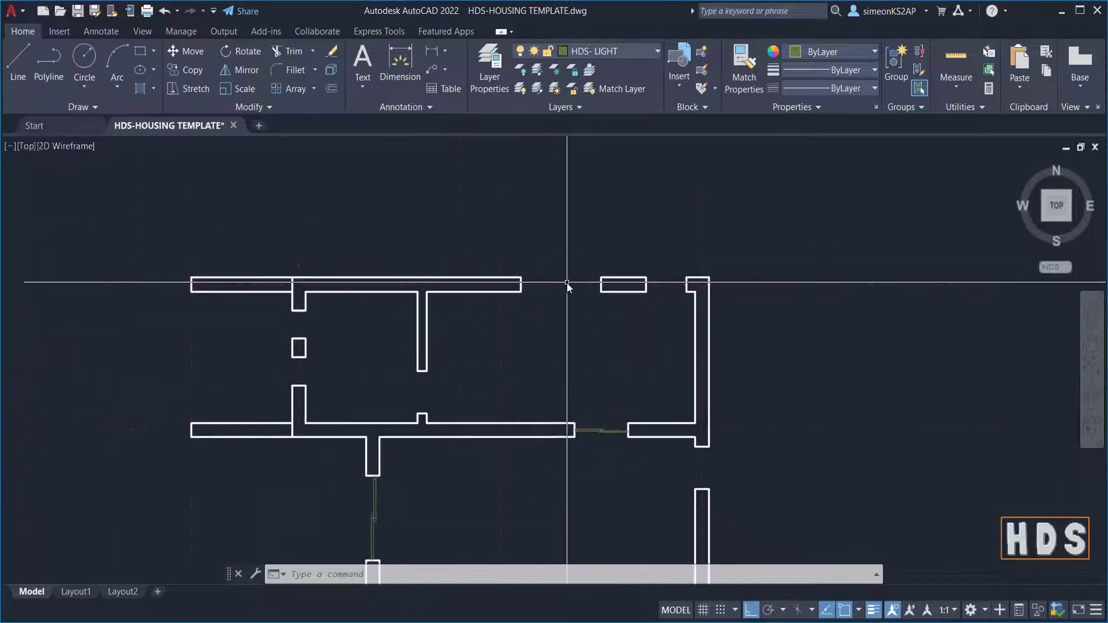
Dimension the wider opening in the uppermost exterior wall between its jamb midpoints to check its width, and erase the dimension
left_click(392, 67)
left_click(400, 63)
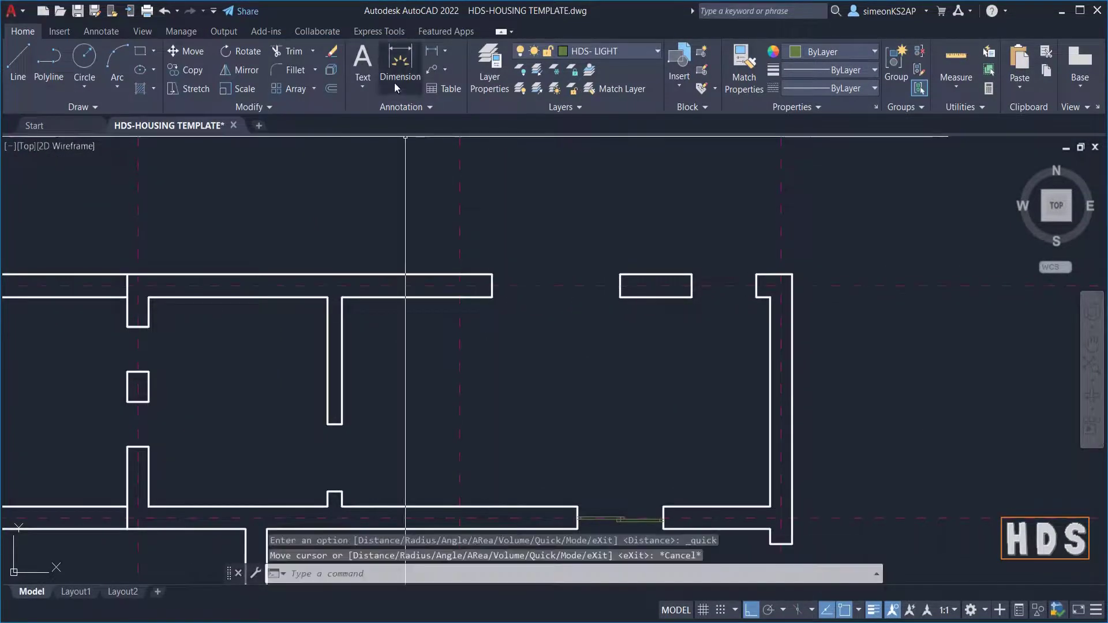
left_click(493, 287)
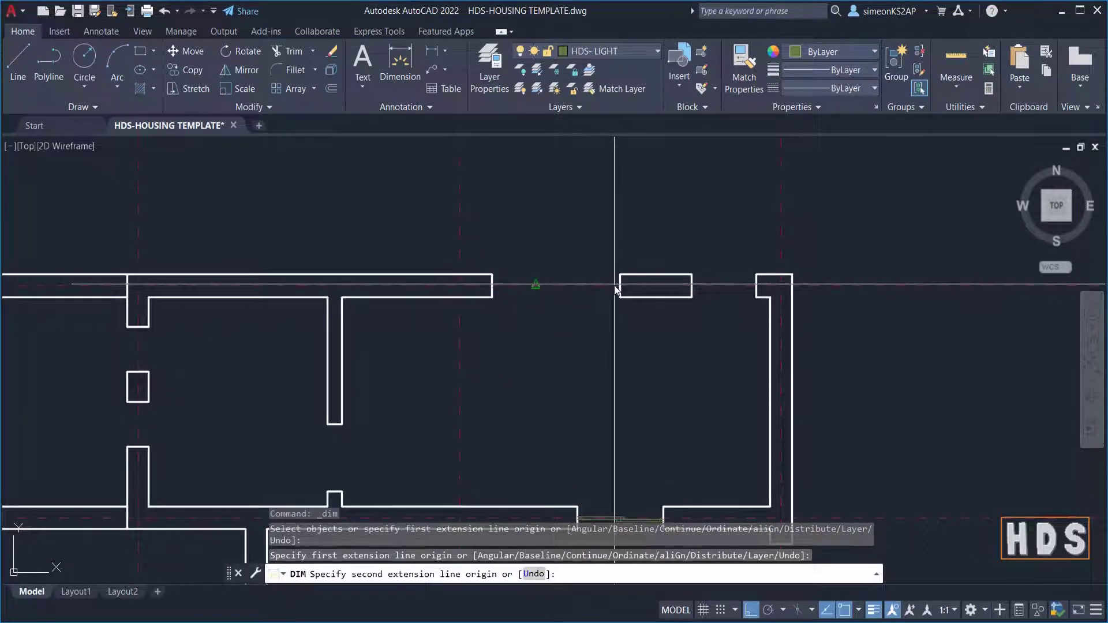
left_click(621, 287)
left_click(600, 351)
key("Return")
left_click(617, 386)
left_click(560, 336)
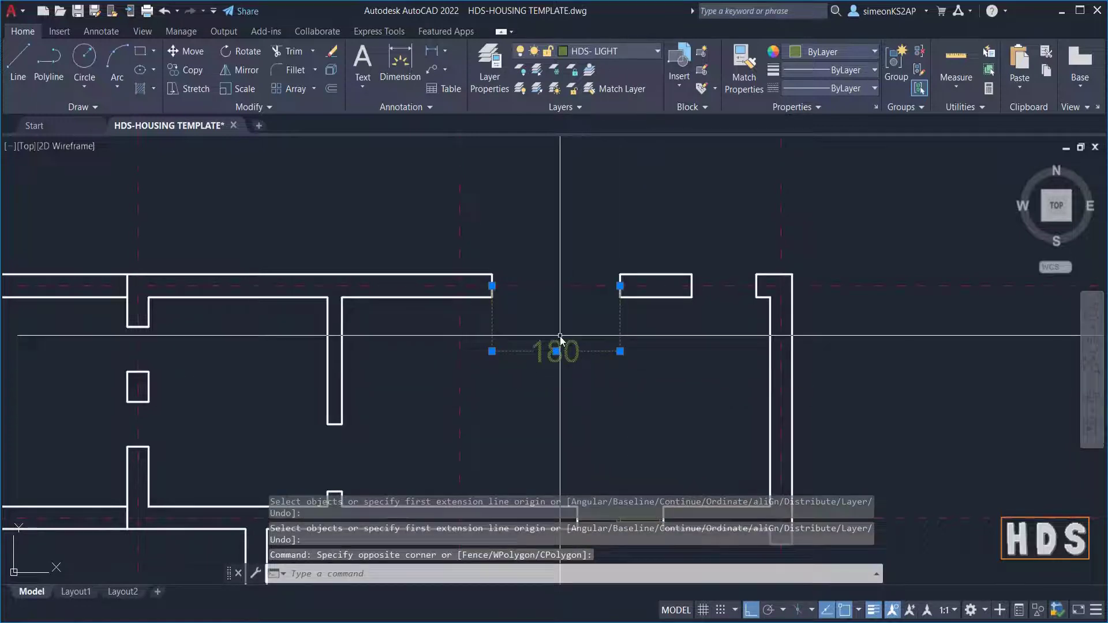
key("Delete")
Start copying the 180 window block from the blocks area with its base point at the midpoint of its left end
scroll(530, 323, "down", 5)
scroll(494, 334, "down", 3)
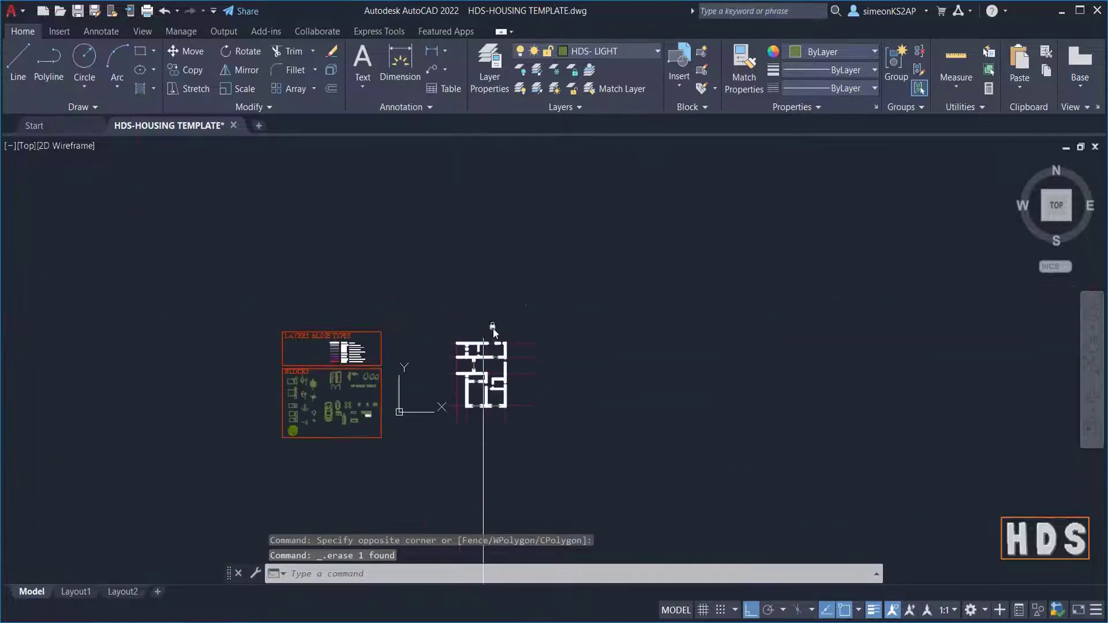
scroll(363, 381, "up", 6)
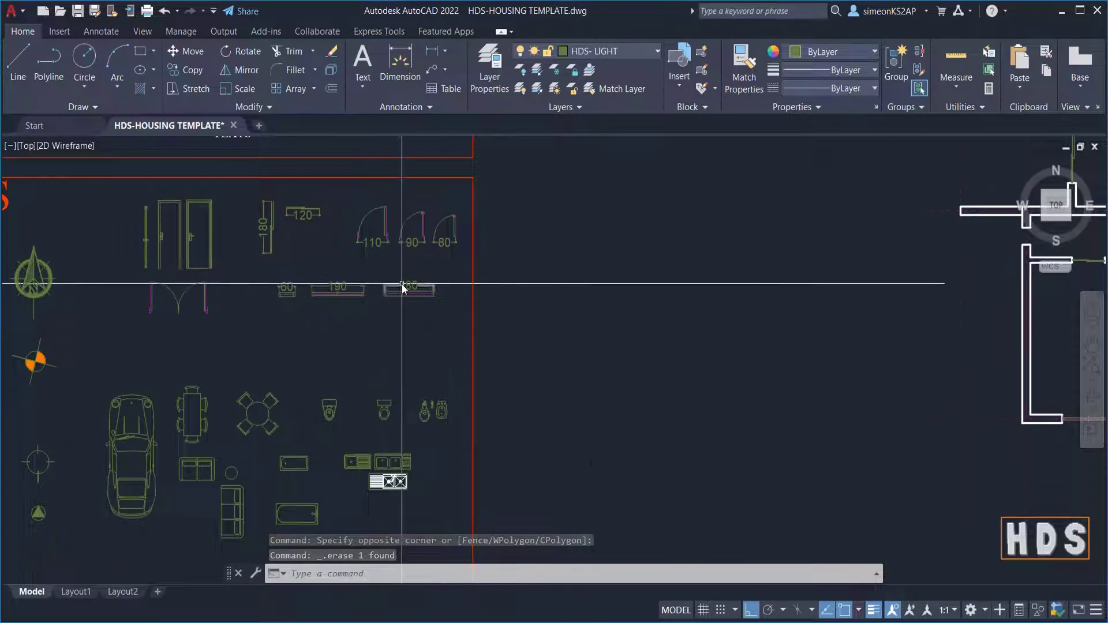
scroll(403, 283, "up", 5)
left_click(411, 321)
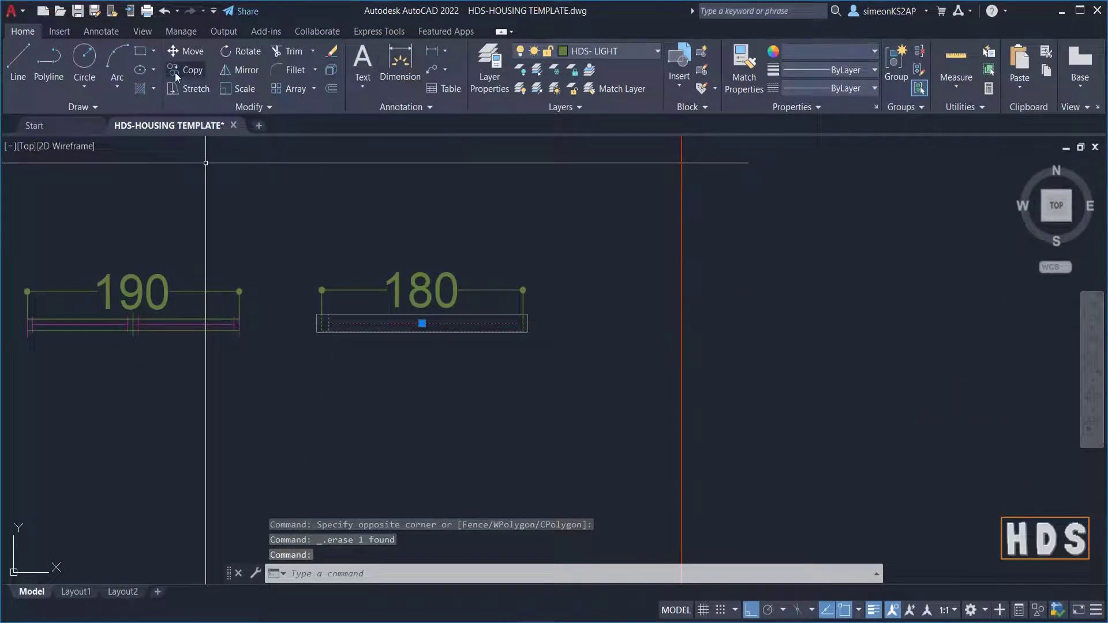
left_click(193, 70)
scroll(314, 342, "up", 5)
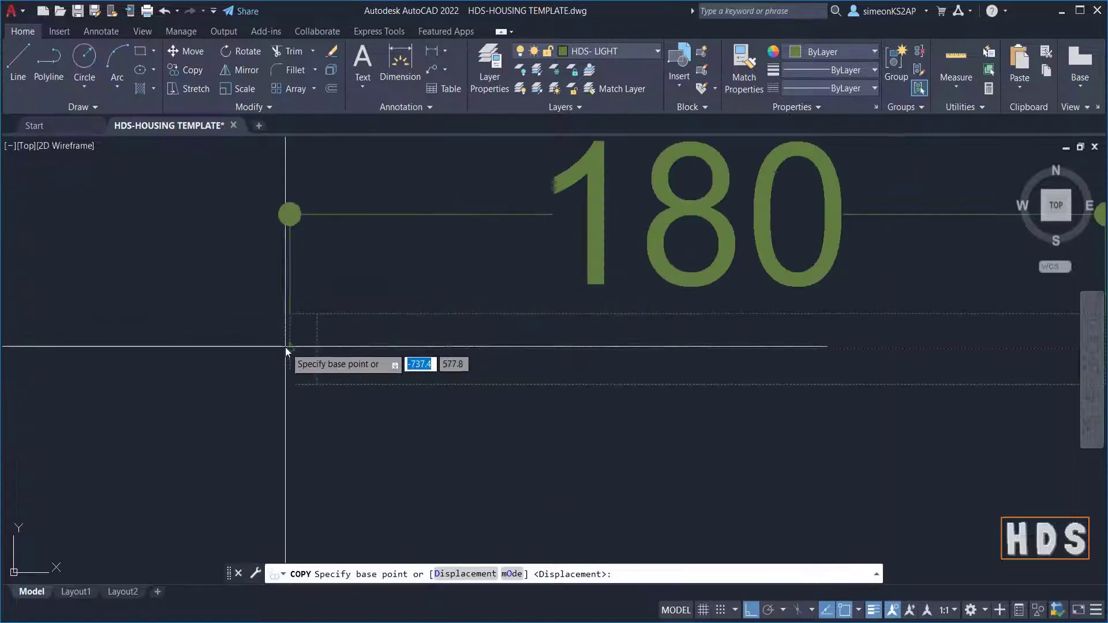
left_click(289, 349)
Place the 180 window in the uppermost exterior wall's wider opening, at the left jamb's midpoint, and finish copying
scroll(514, 280, "down", 5)
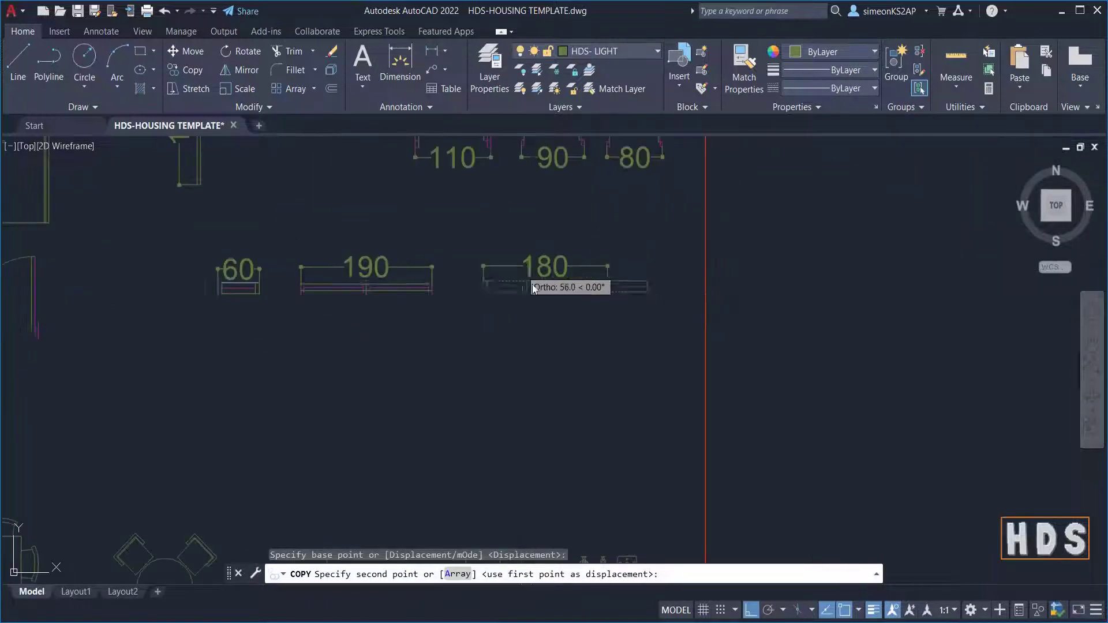
middle_click_drag(524, 292, 736, 267)
scroll(721, 266, "down", 5)
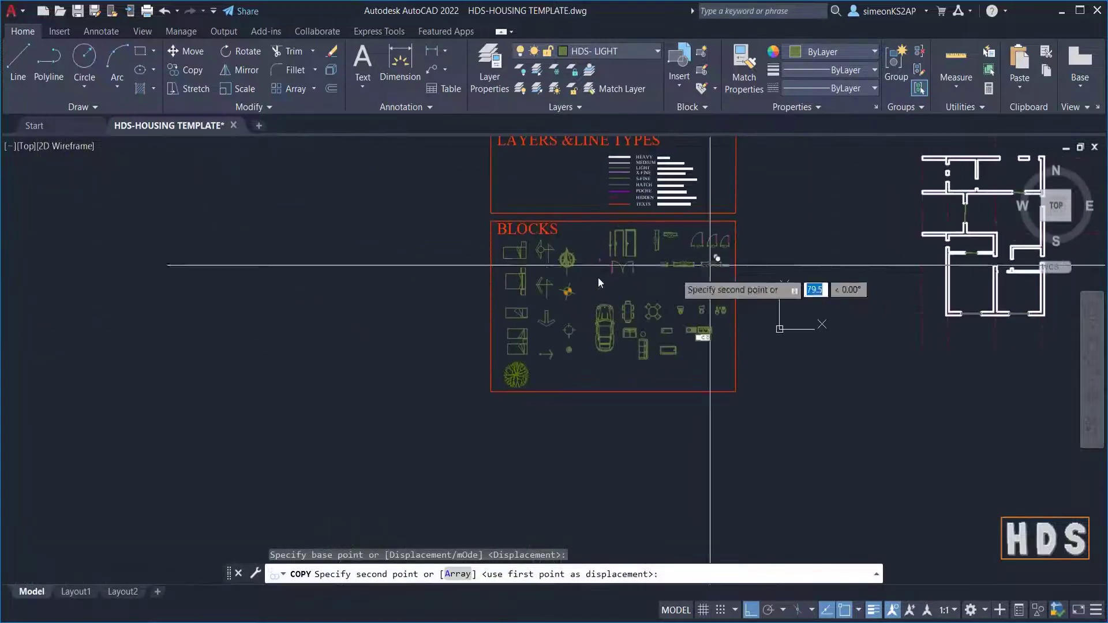
middle_click_drag(590, 290, 365, 354)
scroll(365, 353, "down", 1)
scroll(619, 340, "up", 6)
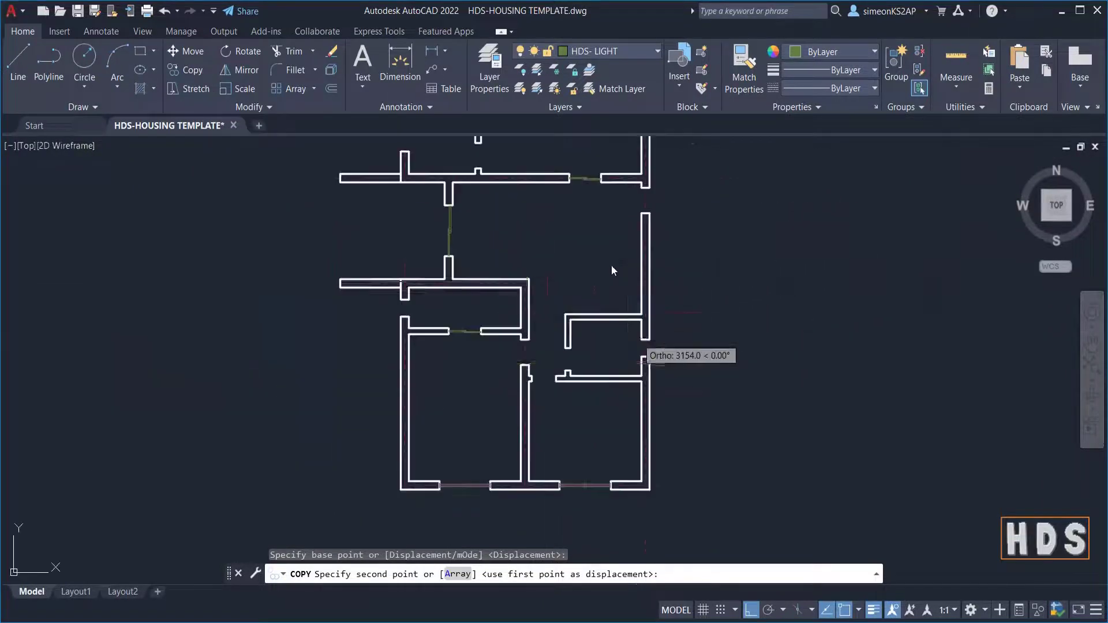
scroll(556, 275, "up", 4)
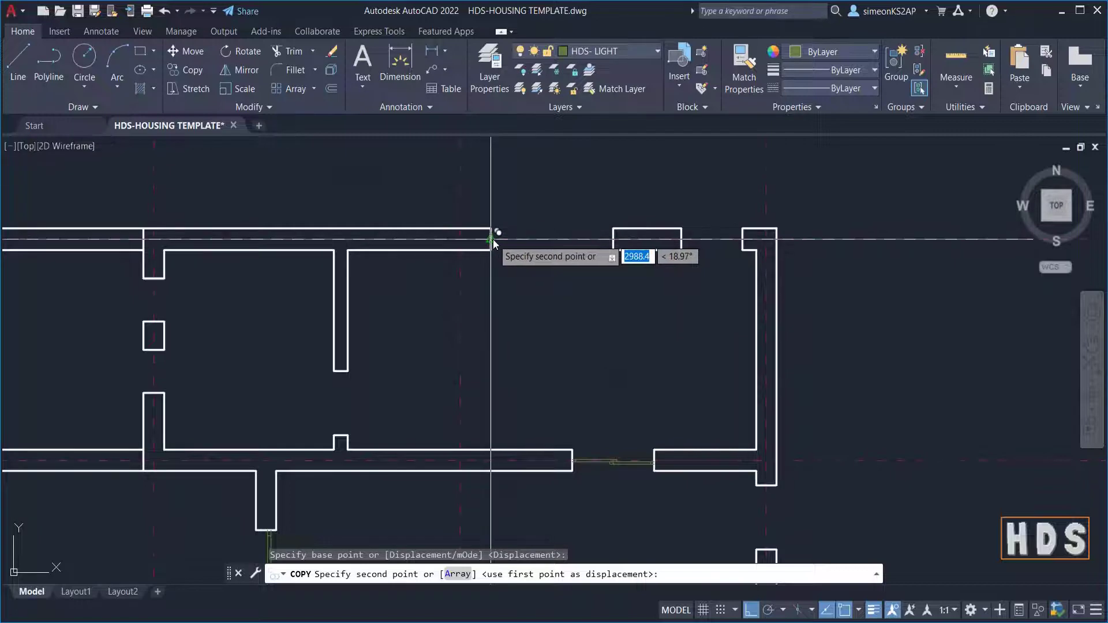
left_click(501, 239)
scroll(580, 265, "down", 4)
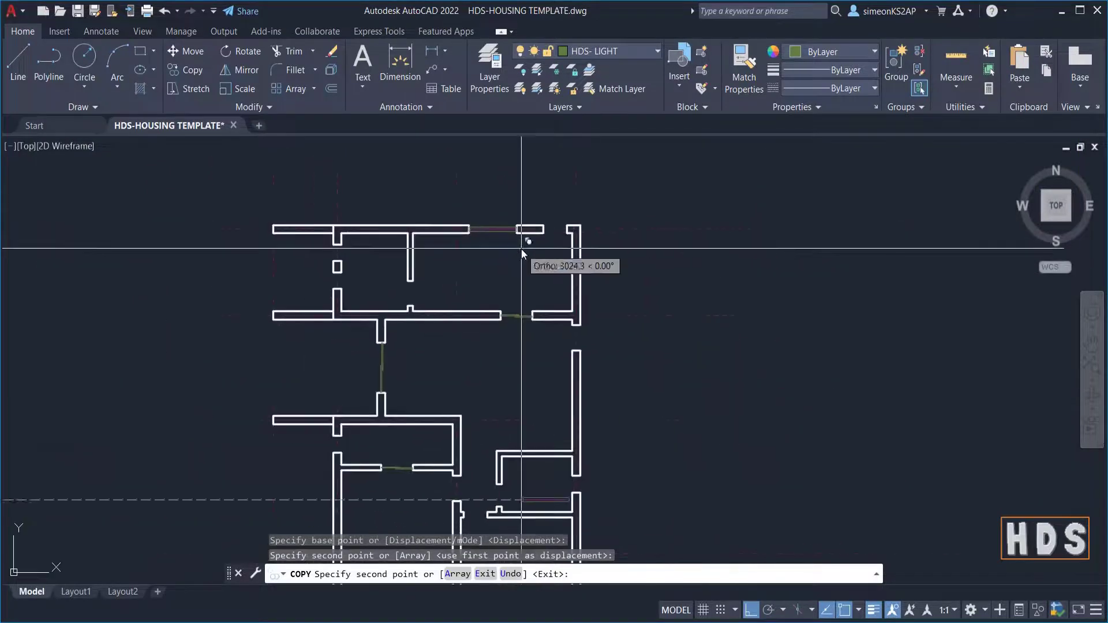
key("Escape")
Start copying the 60 window block from the blocks area with its base point at the midpoint of its left end
scroll(529, 291, "down", 4)
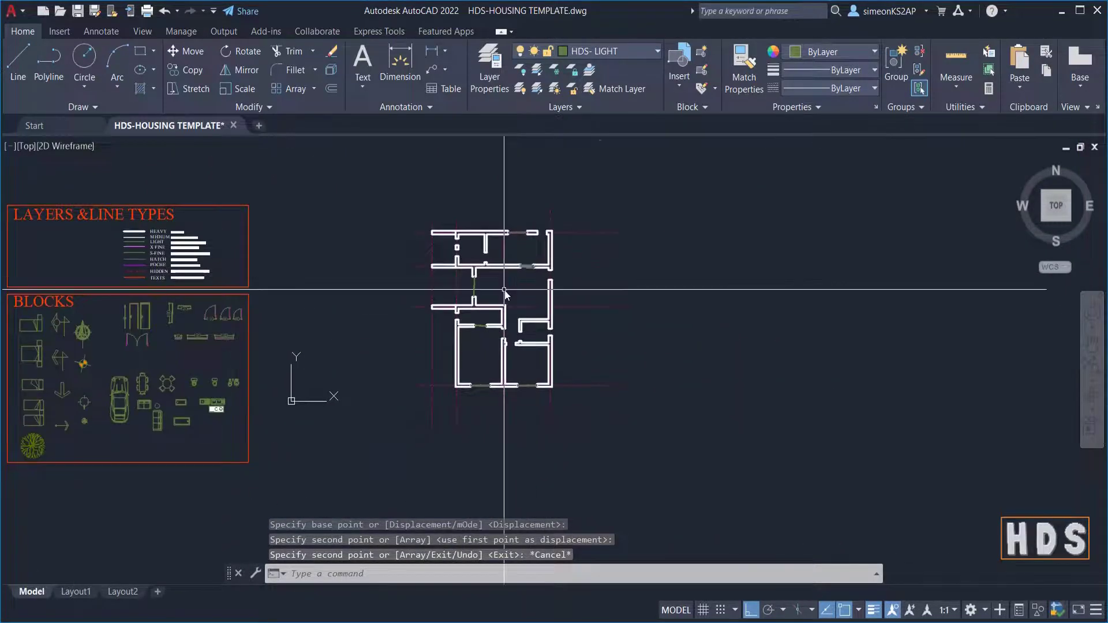
scroll(505, 293, "up", 4)
scroll(522, 297, "down", 4)
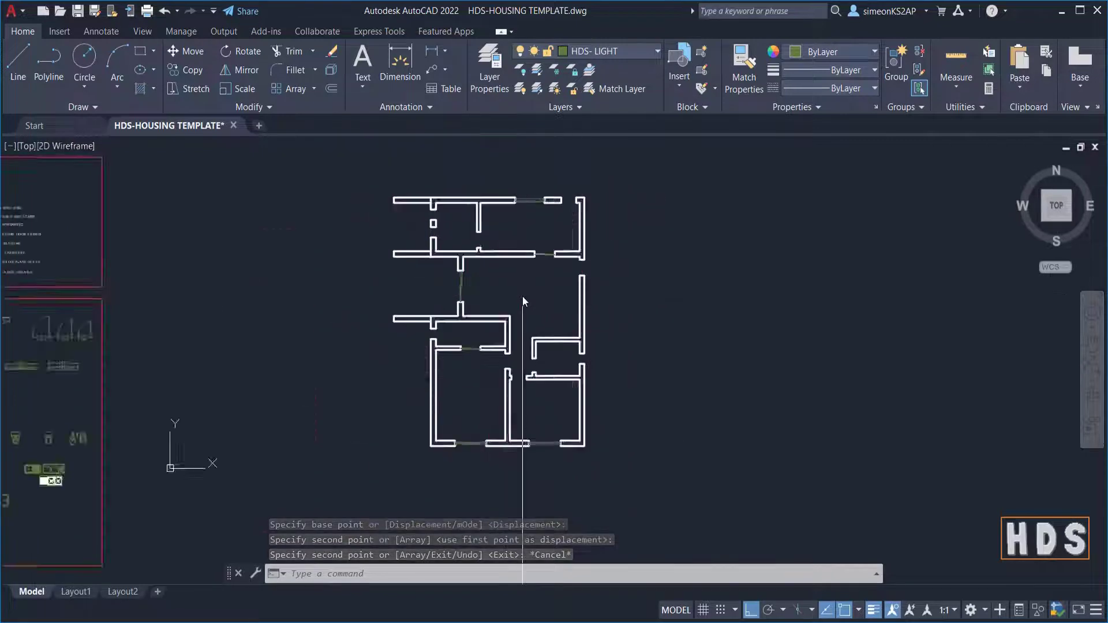
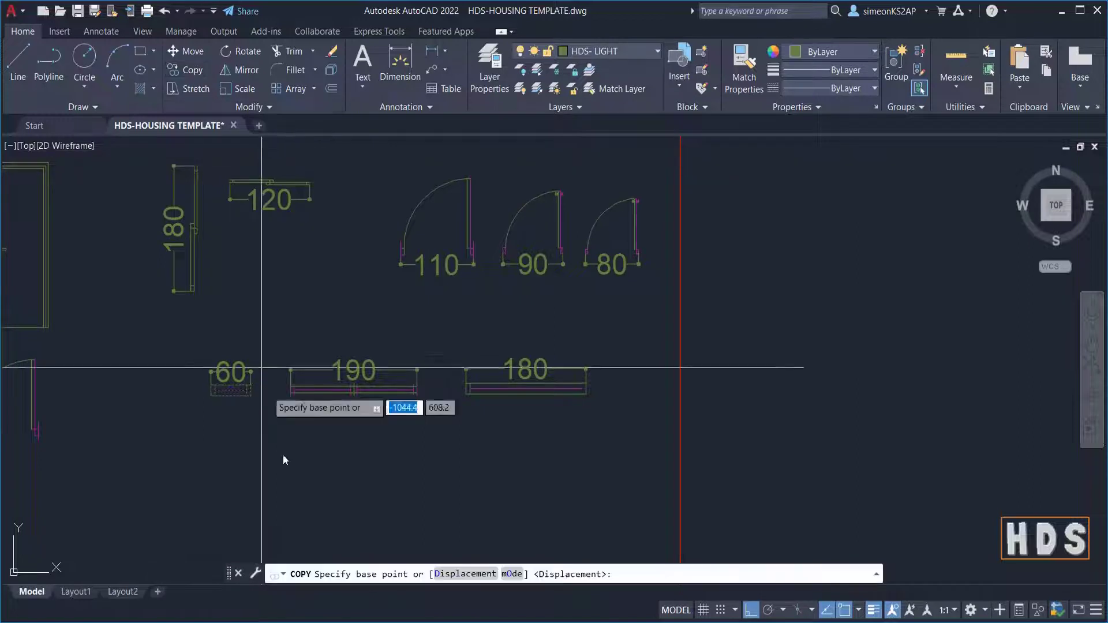
scroll(218, 404, "up", 5)
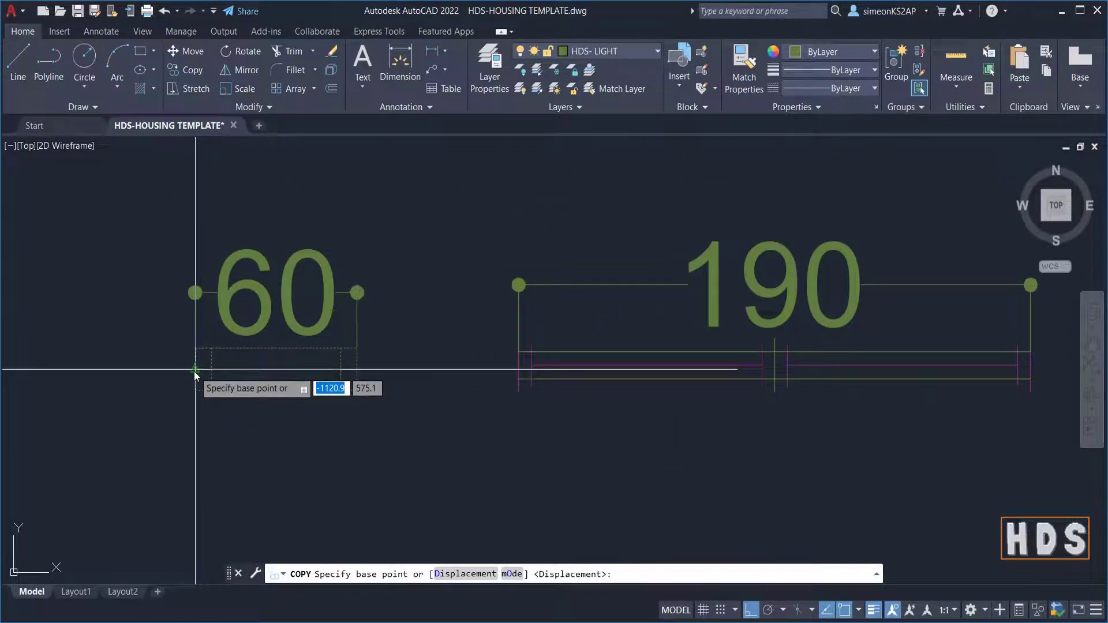
left_click(194, 369)
Place the 60 window at the lower jamb's midpoint of the lower opening in the upper-left vertical wall, and finish copying
scroll(547, 351, "down", 4)
middle_click_drag(550, 350, 319, 430)
scroll(520, 329, "down", 8)
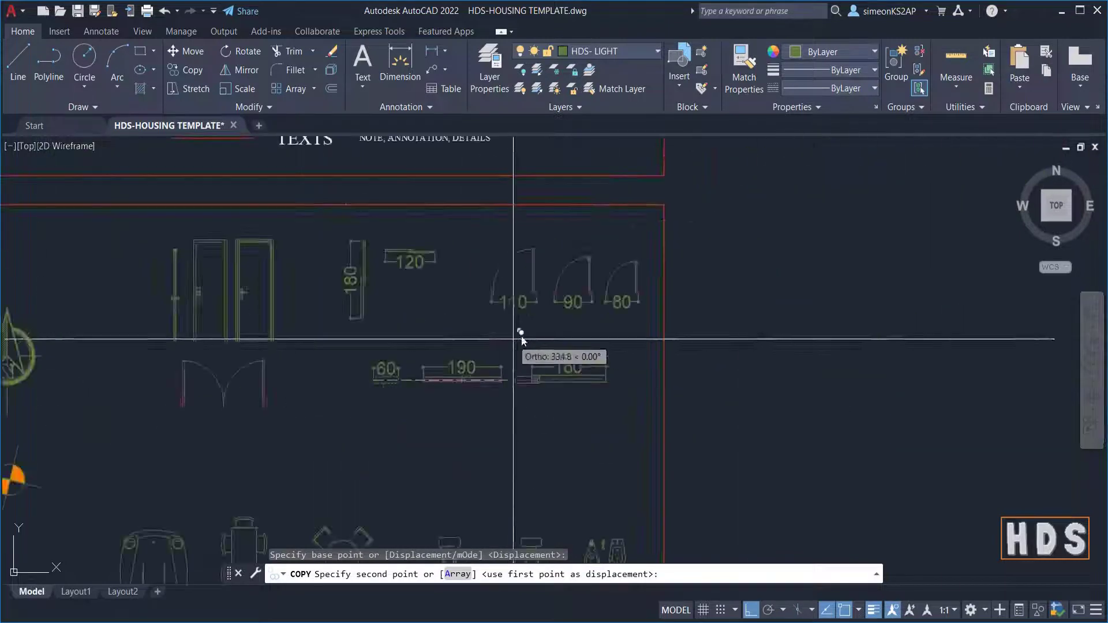
scroll(632, 342, "up", 8)
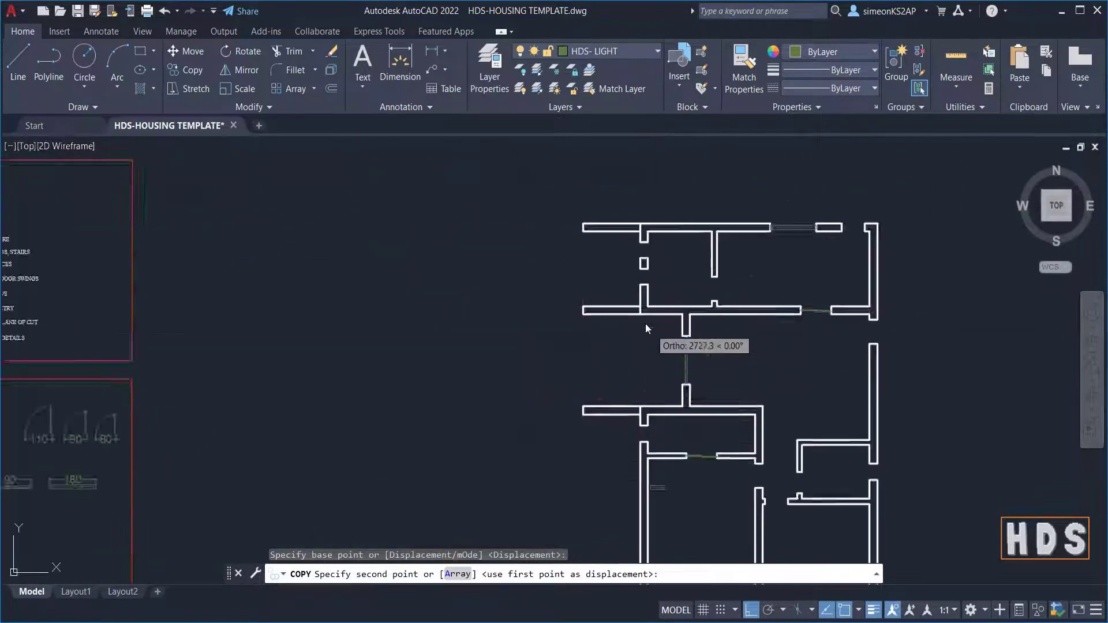
mouse_move(590, 303)
middle_mouse_down()
mouse_move(530, 301)
mouse_move(495, 279)
middle_mouse_up()
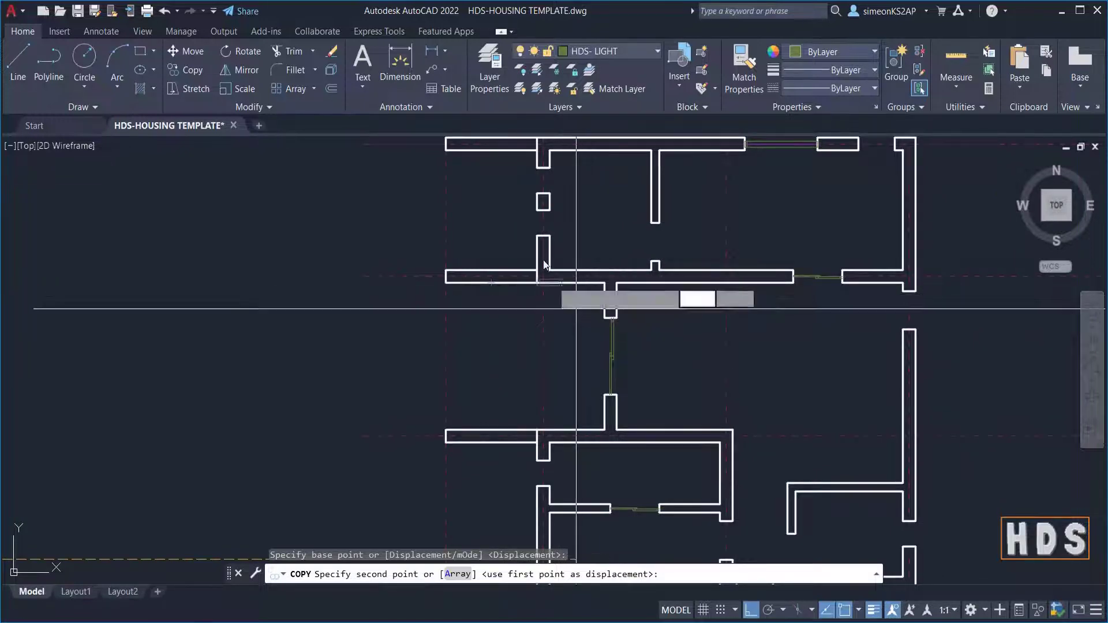
scroll(542, 227, "up", 6)
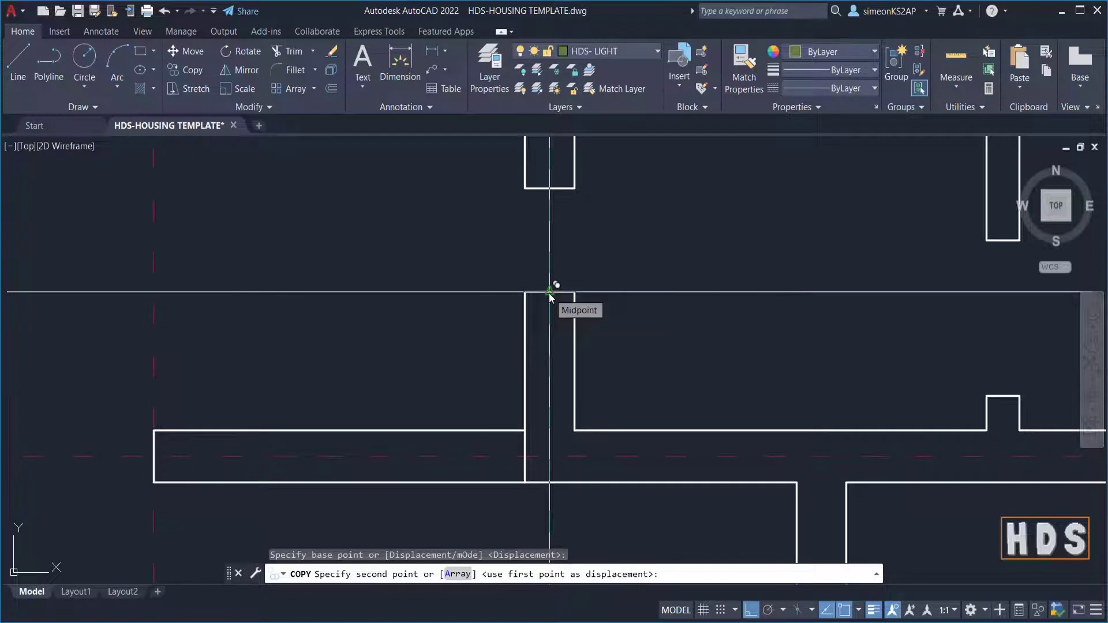
left_click(549, 294)
key("Escape")
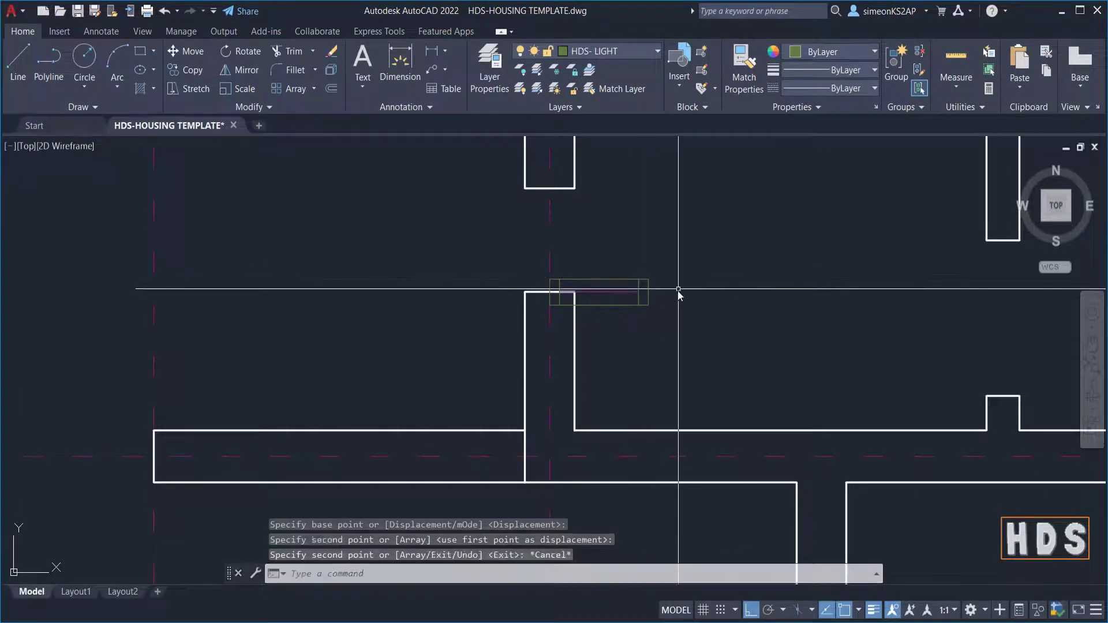
Rotate the placed 60 window 90 degrees counterclockwise about its left end's midpoint so it stands upright in the wall opening
left_click(631, 281)
left_click(557, 221)
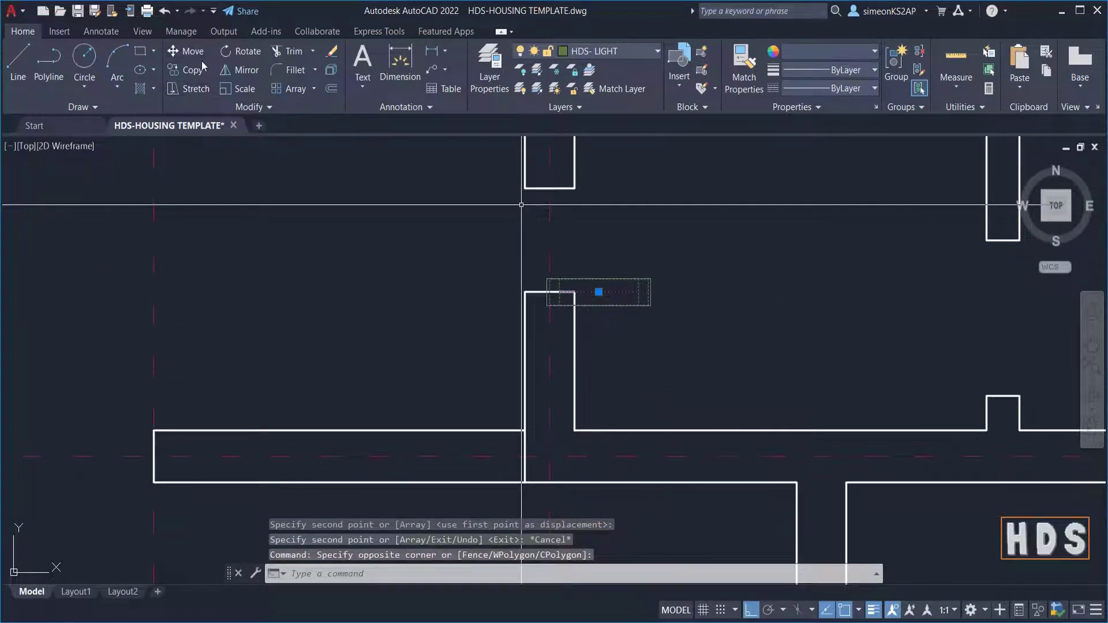
left_click(253, 56)
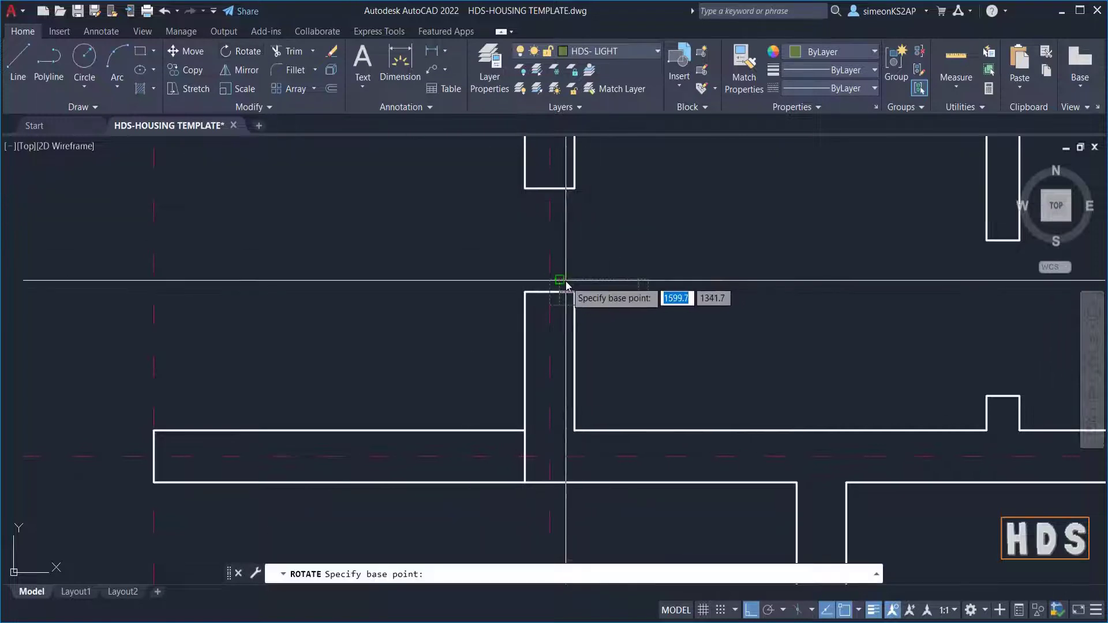
scroll(535, 301, "up", 2)
left_click(538, 299)
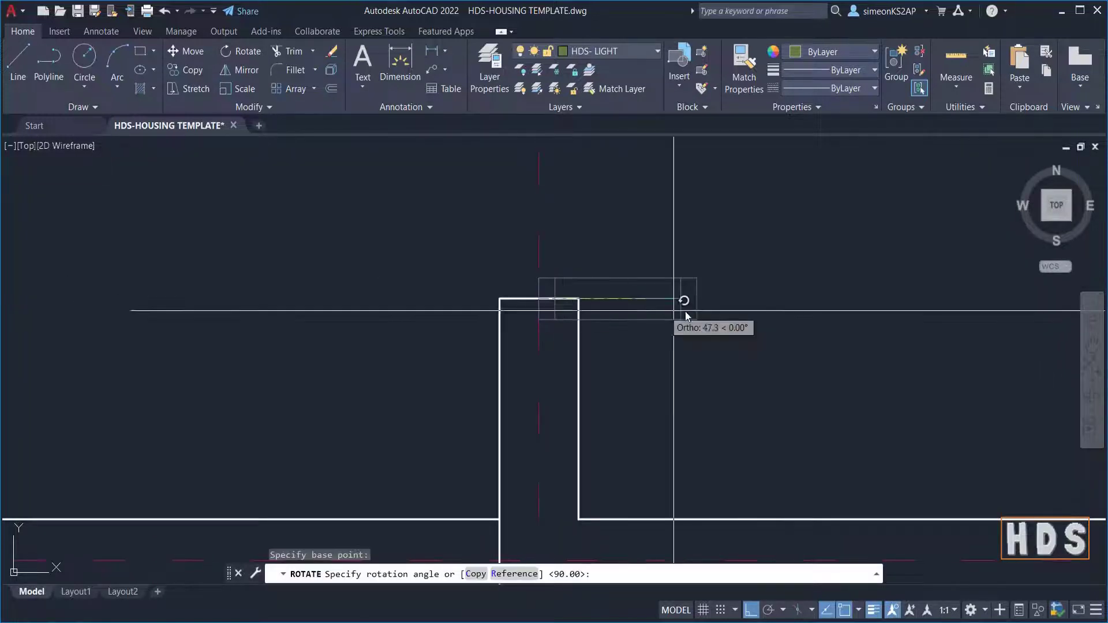
scroll(707, 261, "down", 2)
middle_click_drag(707, 261, 580, 369)
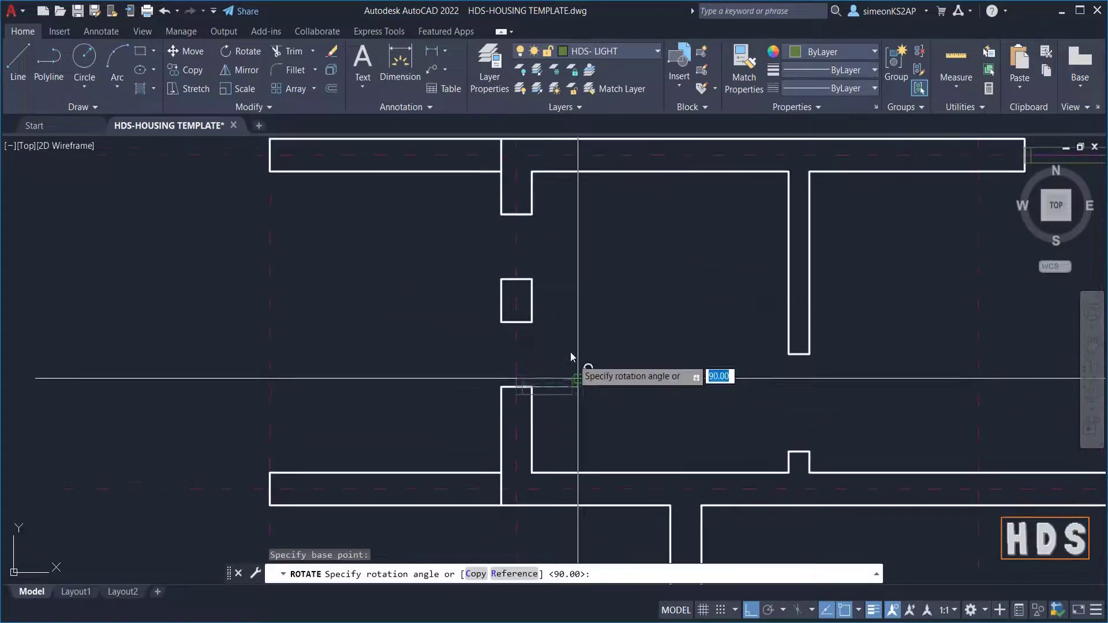
left_click(568, 305)
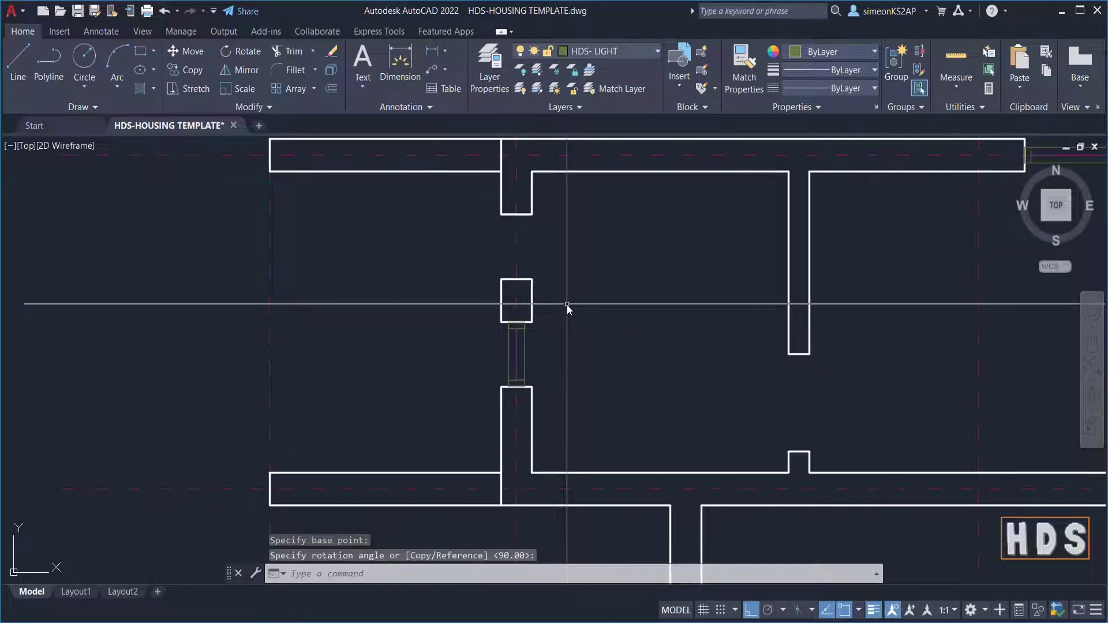
Copy the rotated 60 window from its lower end's midpoint to the lower jamb's midpoint of the upper opening in the same wall
left_click(520, 356)
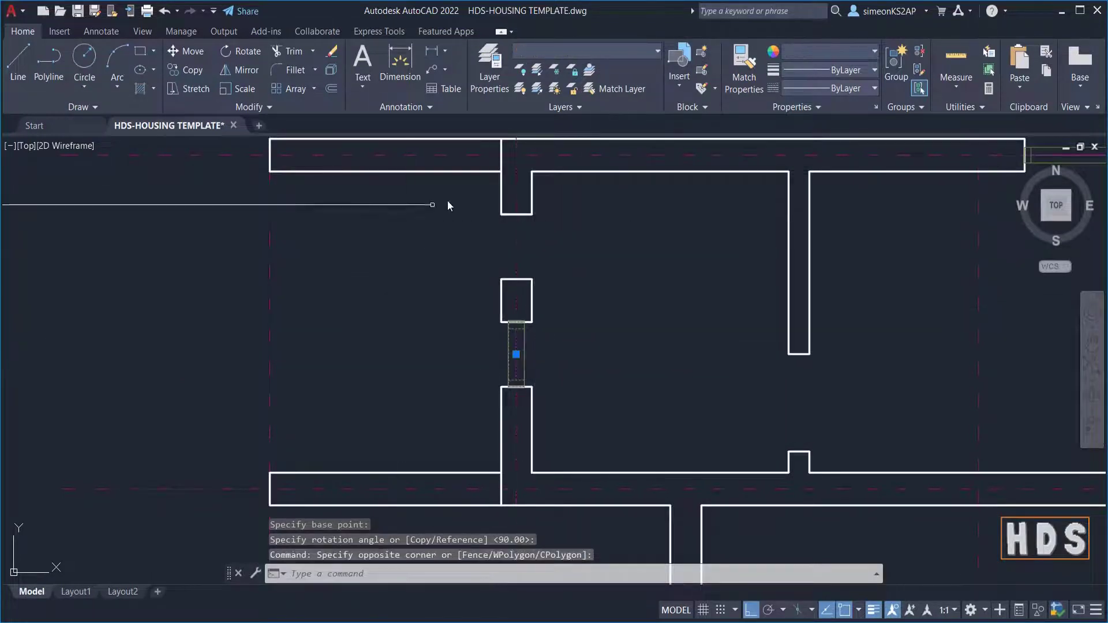
left_click(184, 70)
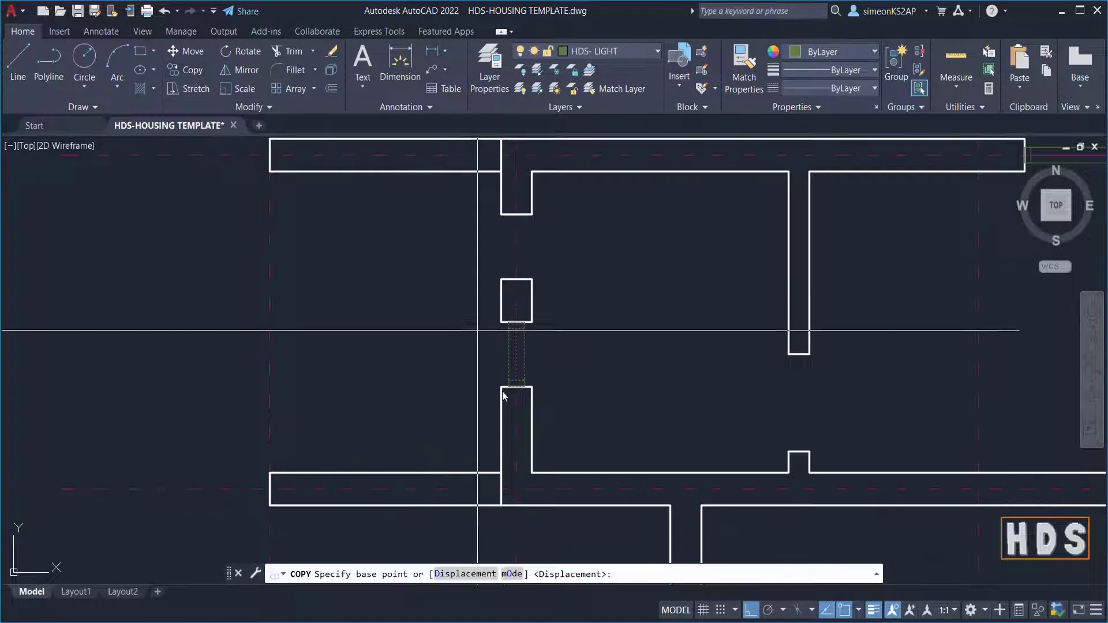
scroll(518, 388, "up", 4)
left_click(521, 385)
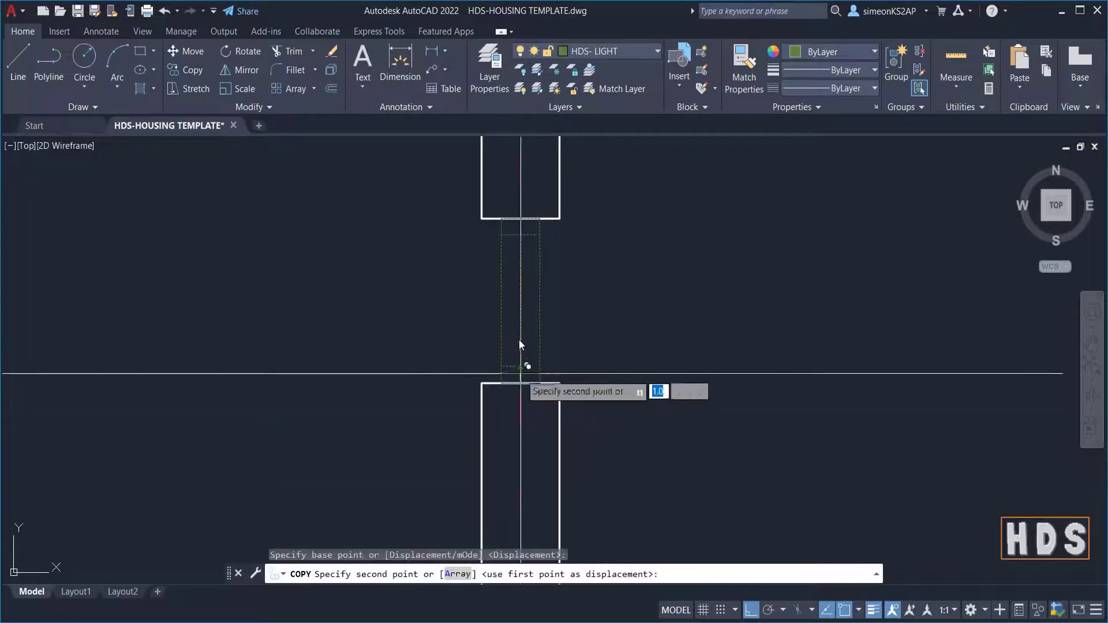
scroll(518, 339, "down", 5)
scroll(509, 335, "up", 6)
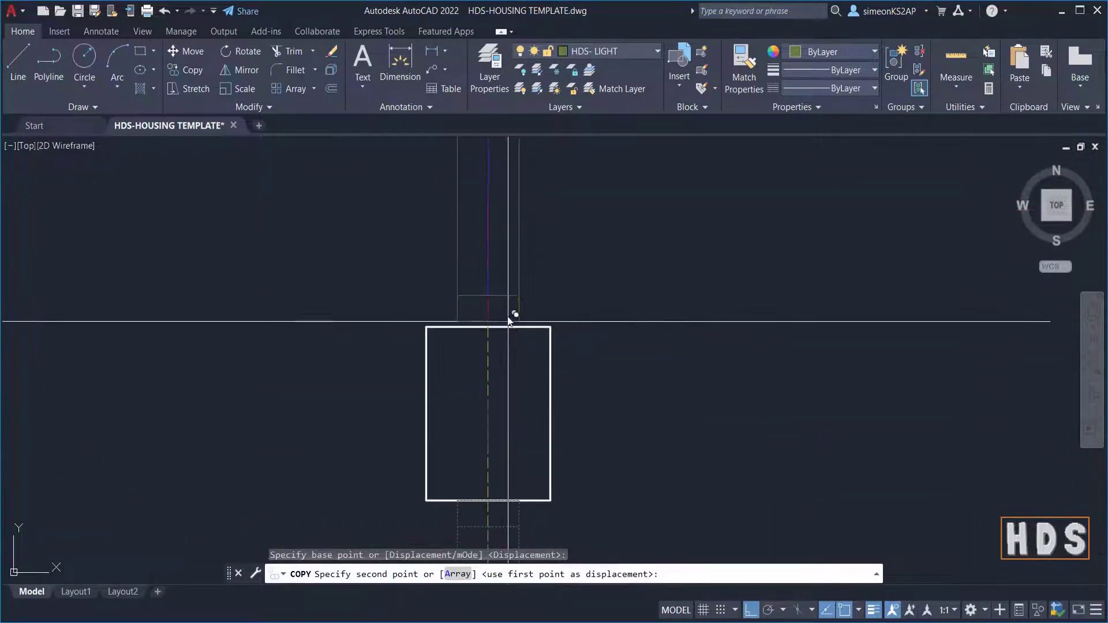
left_click(491, 323)
scroll(569, 348, "down", 6)
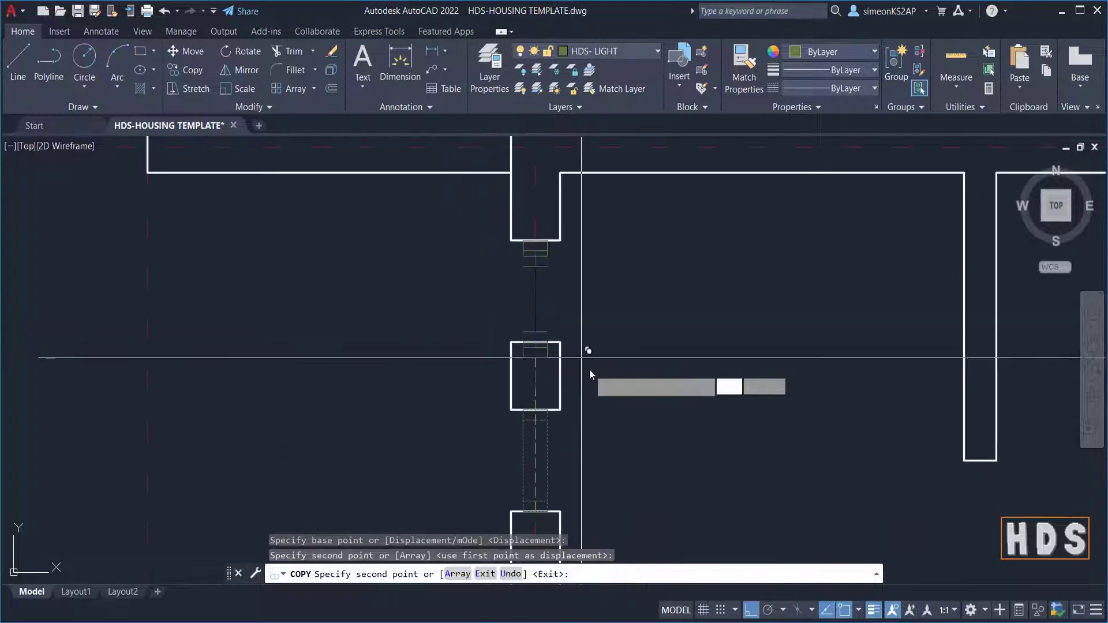
middle_click_drag(633, 384, 492, 362)
right_click(511, 330)
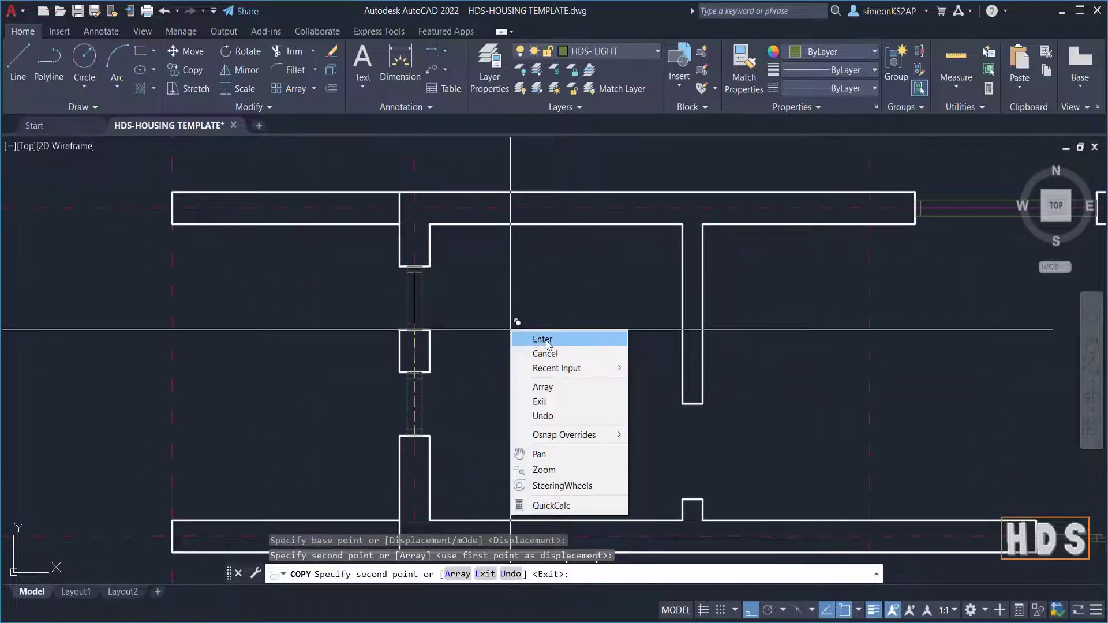
left_click(543, 340)
Start copying the lower of the two upright 60 windows with its base point at the midpoint of its lower end
scroll(577, 363, "down", 5)
scroll(409, 328, "up", 3)
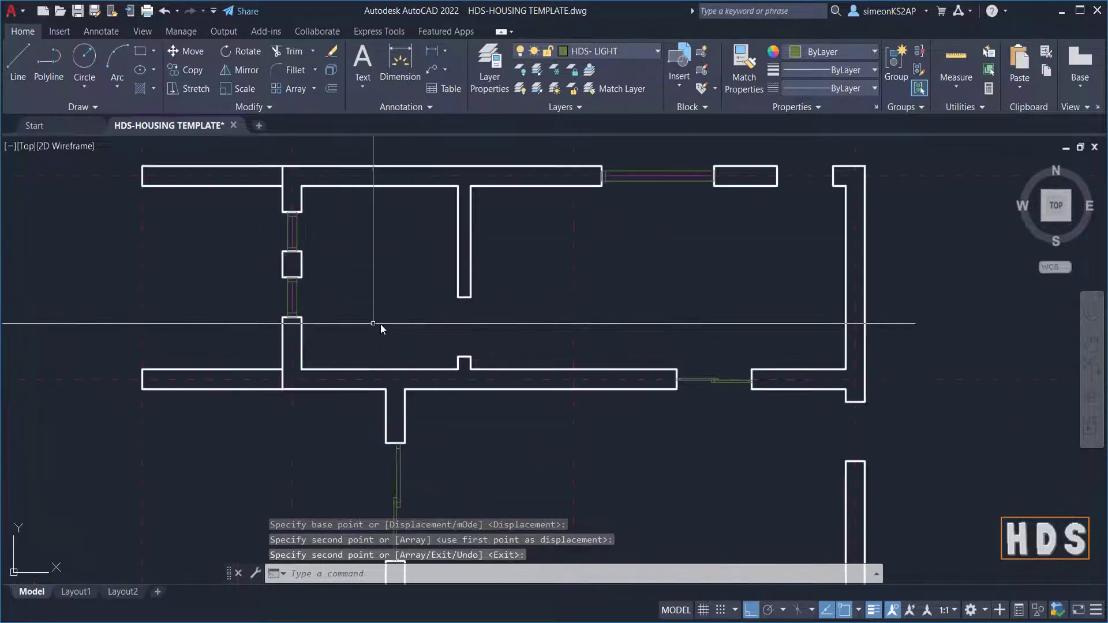
scroll(380, 325, "down", 4)
scroll(383, 311, "up", 10)
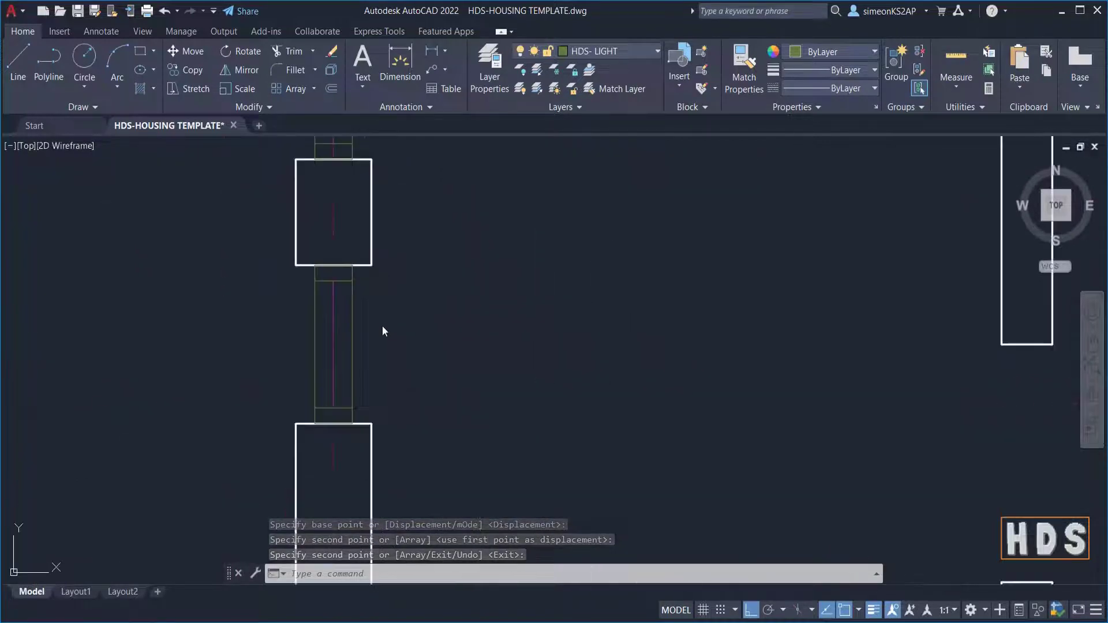
left_click(310, 310)
left_click(310, 152)
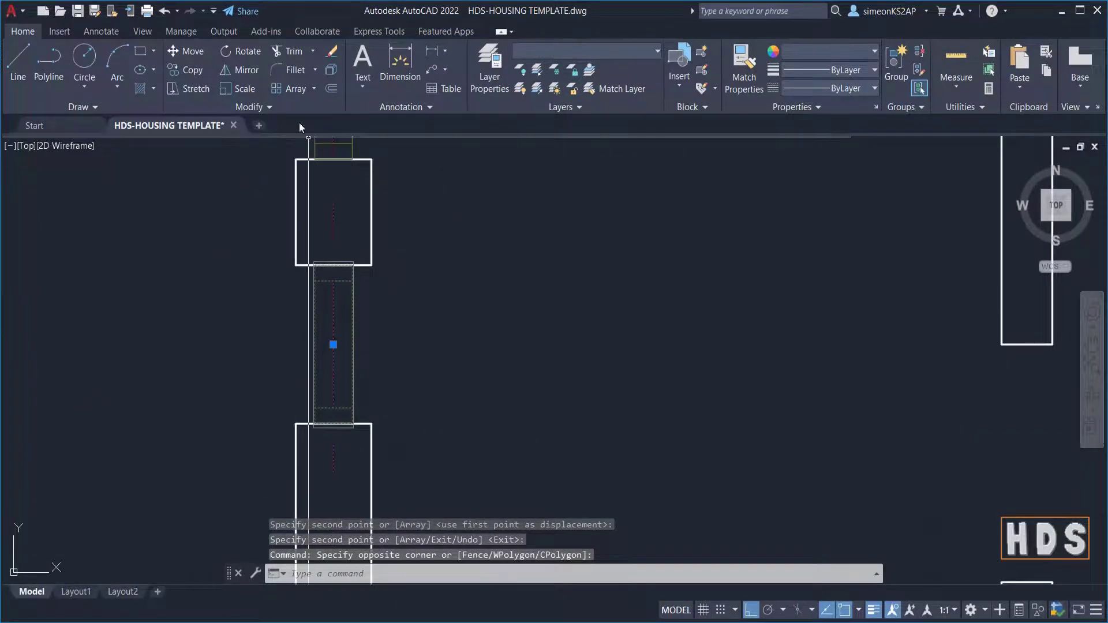
left_click(192, 71)
scroll(503, 297, "down", 4)
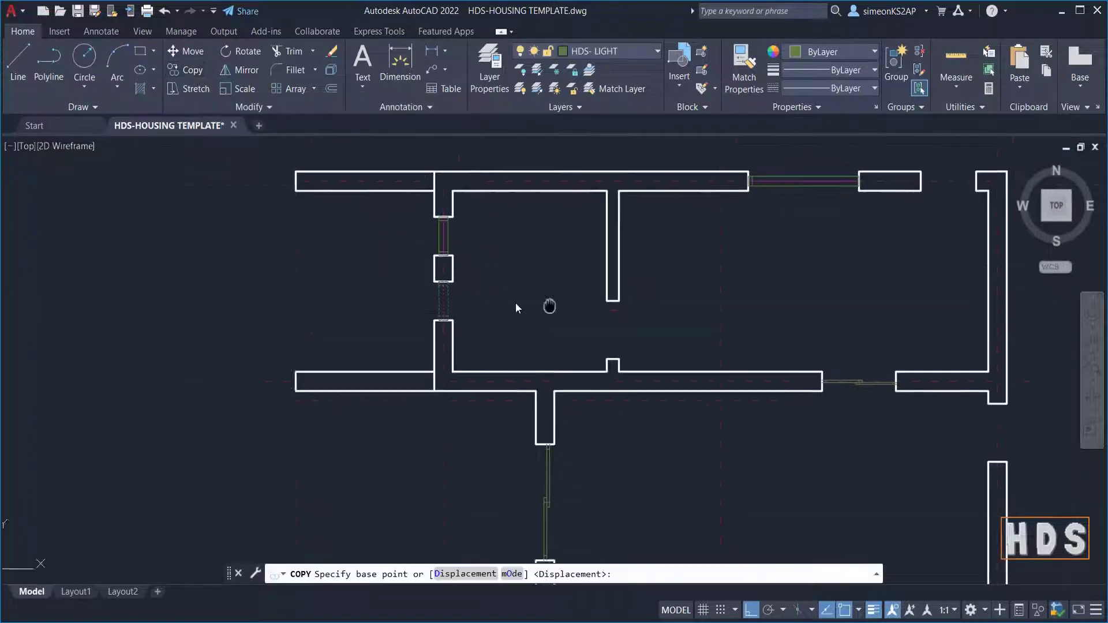
middle_click_drag(549, 306, 440, 296)
scroll(366, 332, "up", 4)
left_click(289, 283)
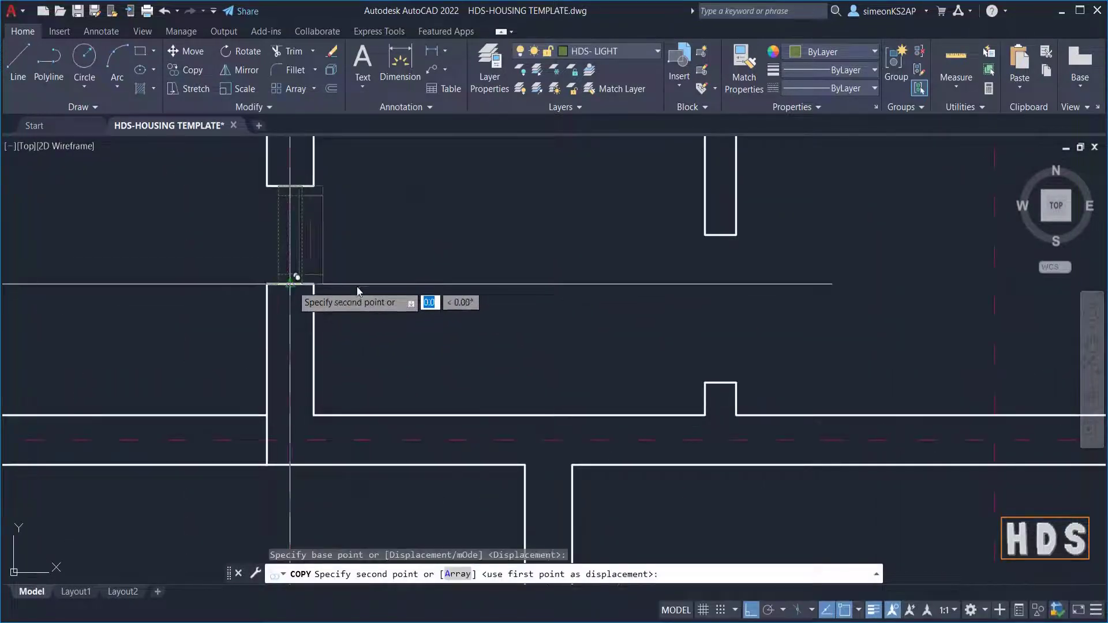
Turn ortho off and place the window copy at the lower jamb's midpoint of the small room's opening in the right exterior wall
middle_click_drag(648, 324, 643, 322)
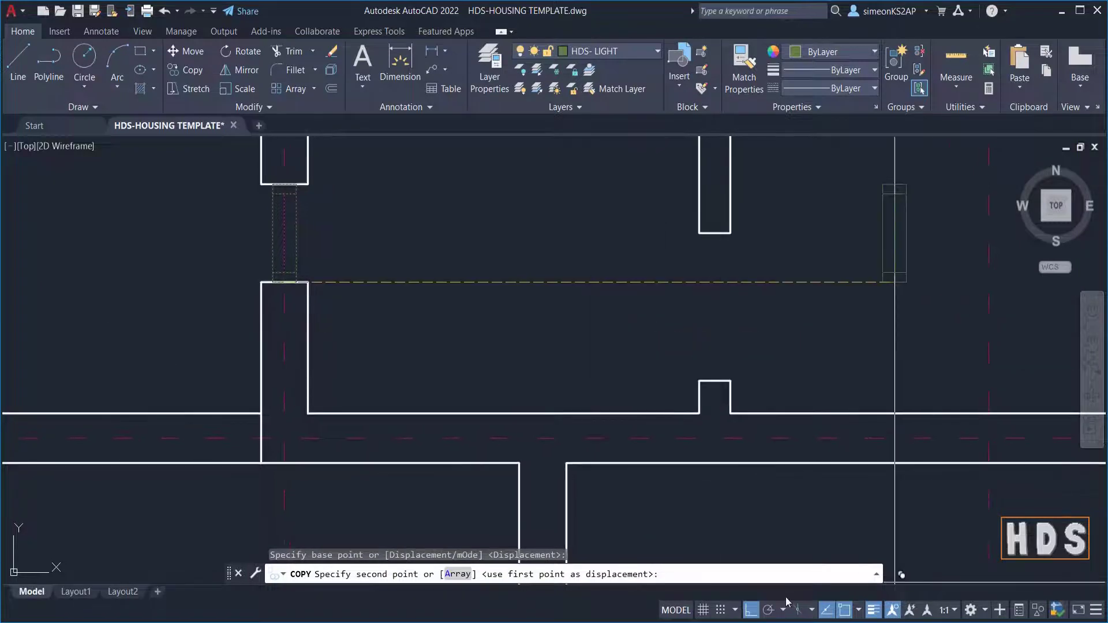
scroll(916, 421, "down", 4)
middle_click_drag(915, 422, 624, 421)
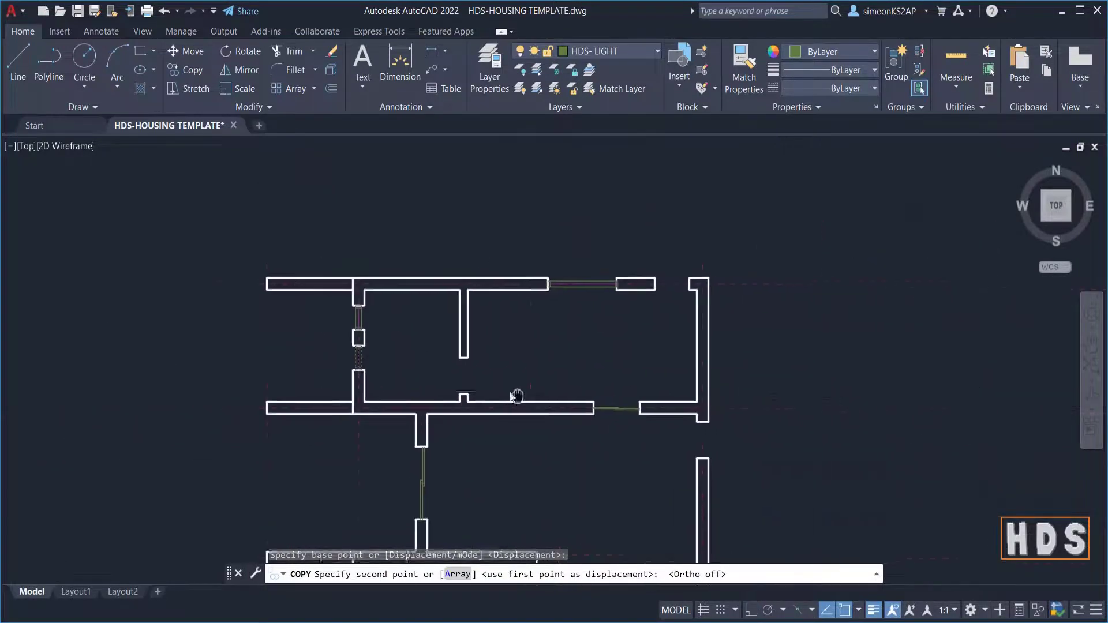
scroll(701, 462, "up", 5)
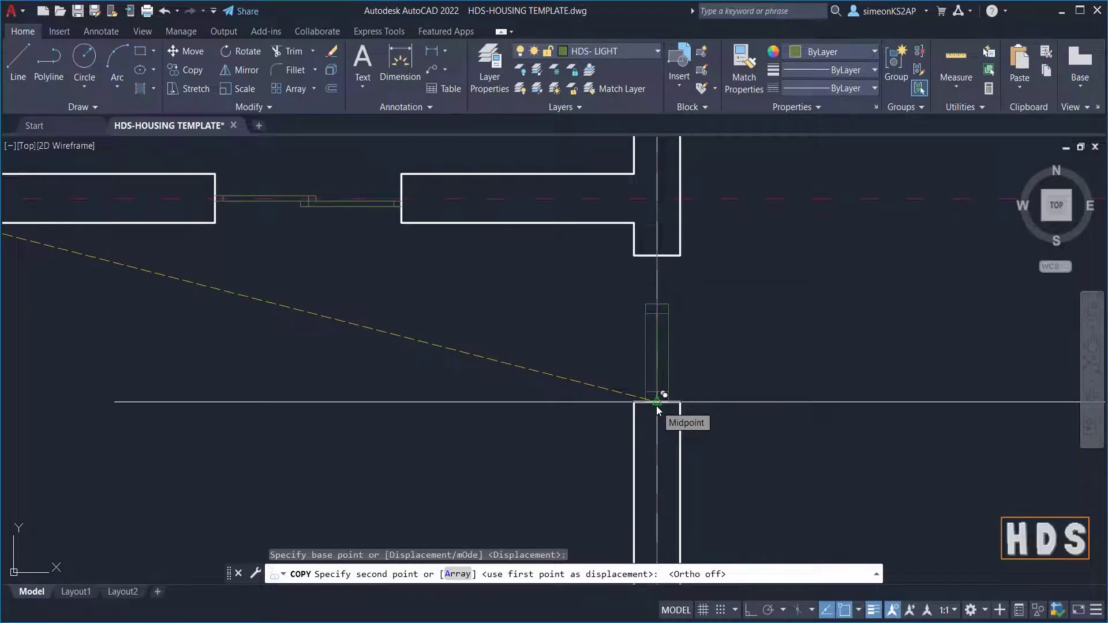
scroll(658, 404, "down", 4)
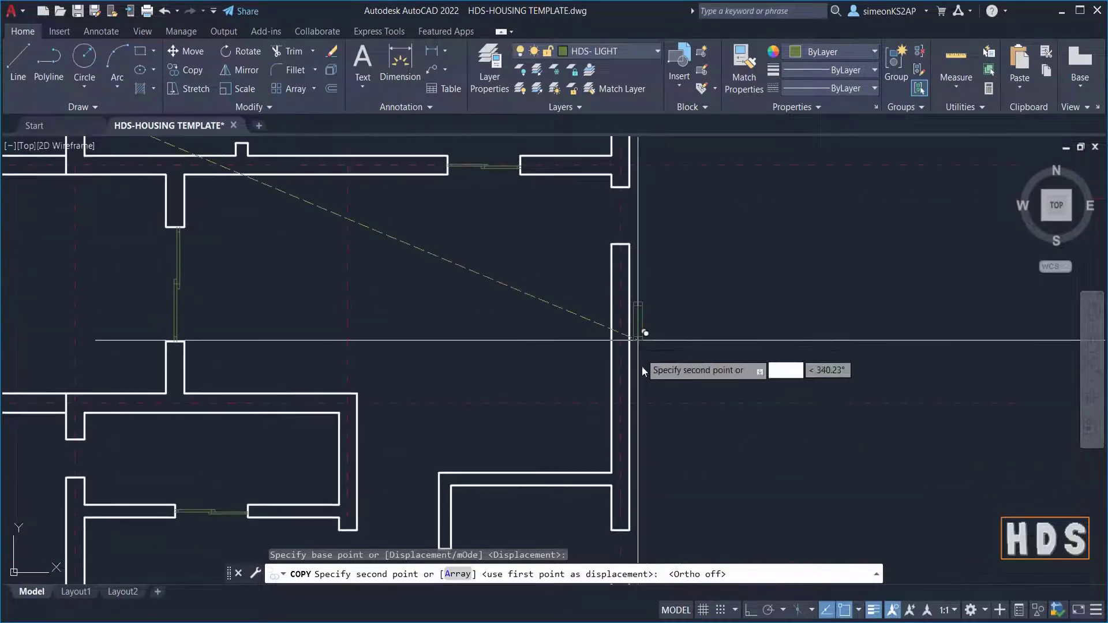
scroll(639, 445, "up", 5)
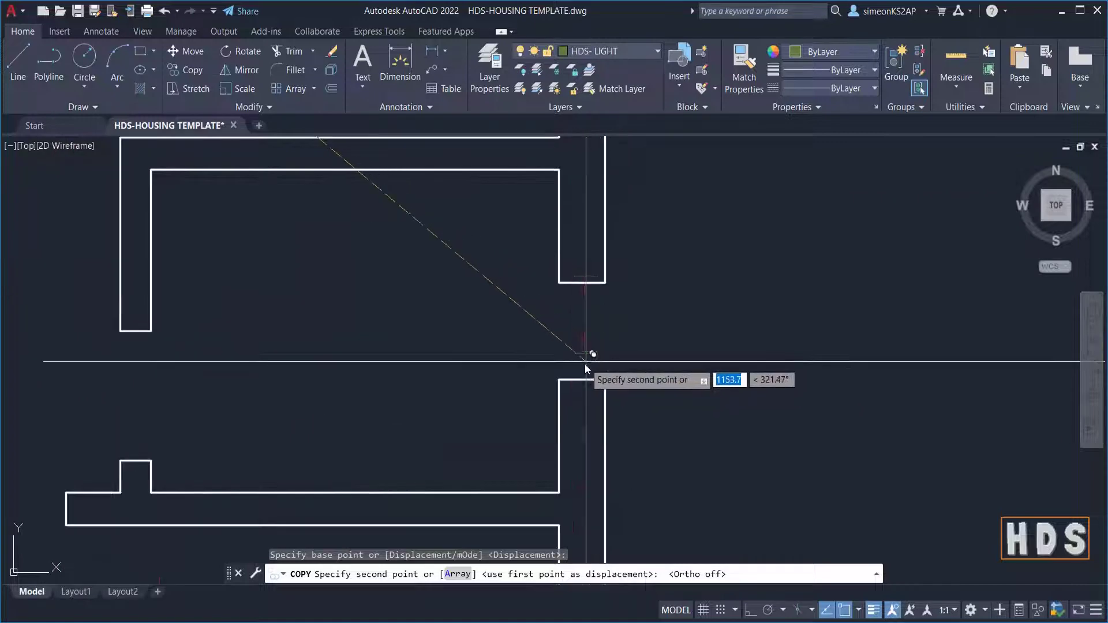
left_click(583, 381)
scroll(629, 370, "down", 5)
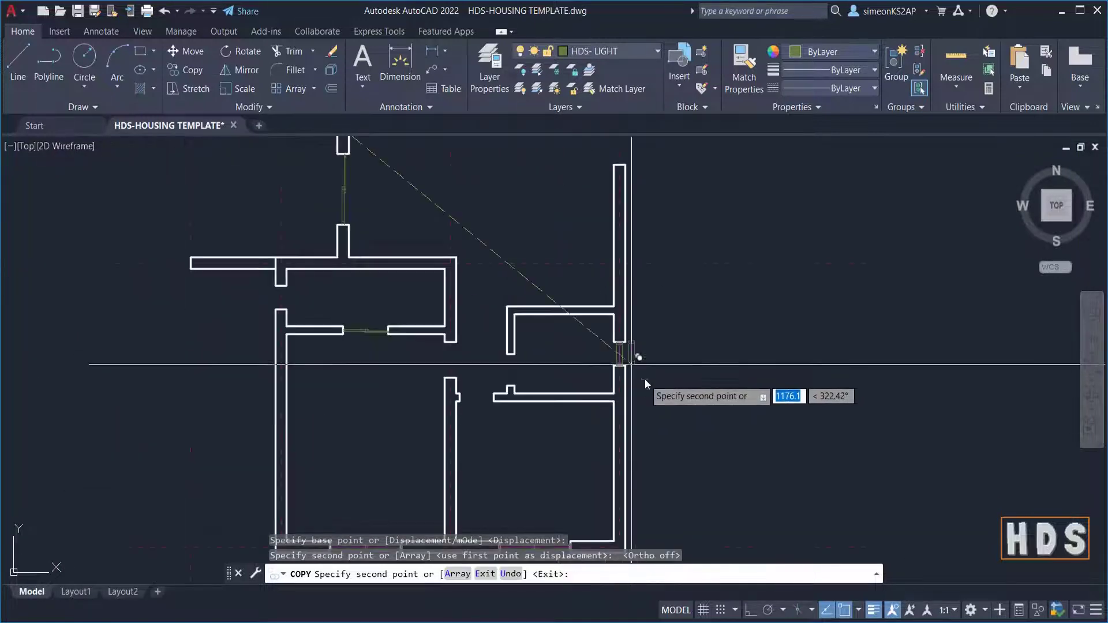
right_click(646, 320)
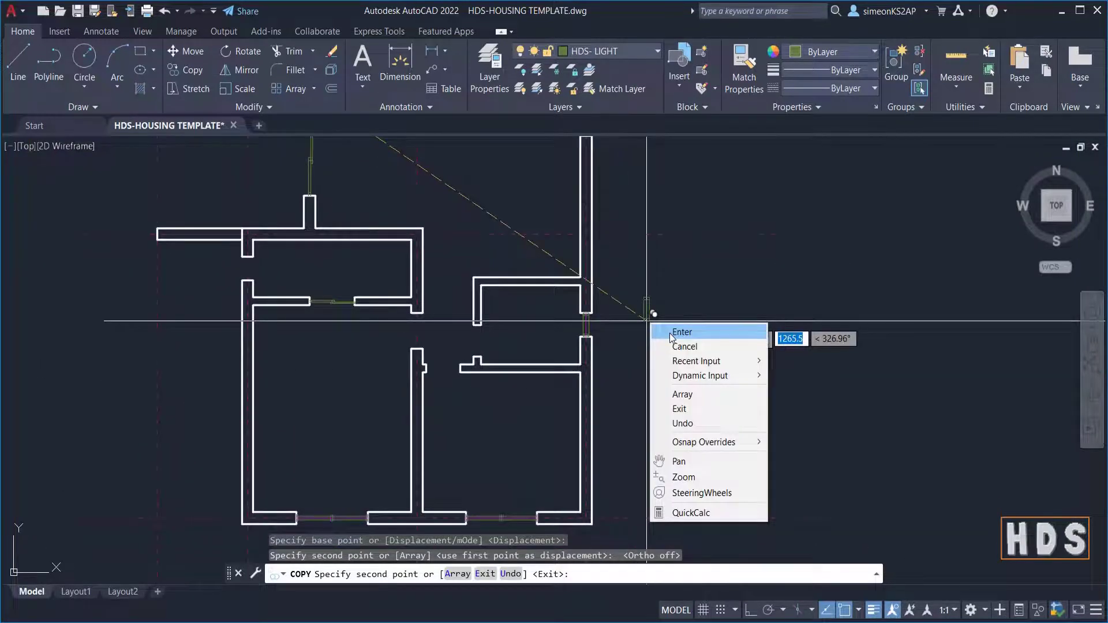
key("Escape")
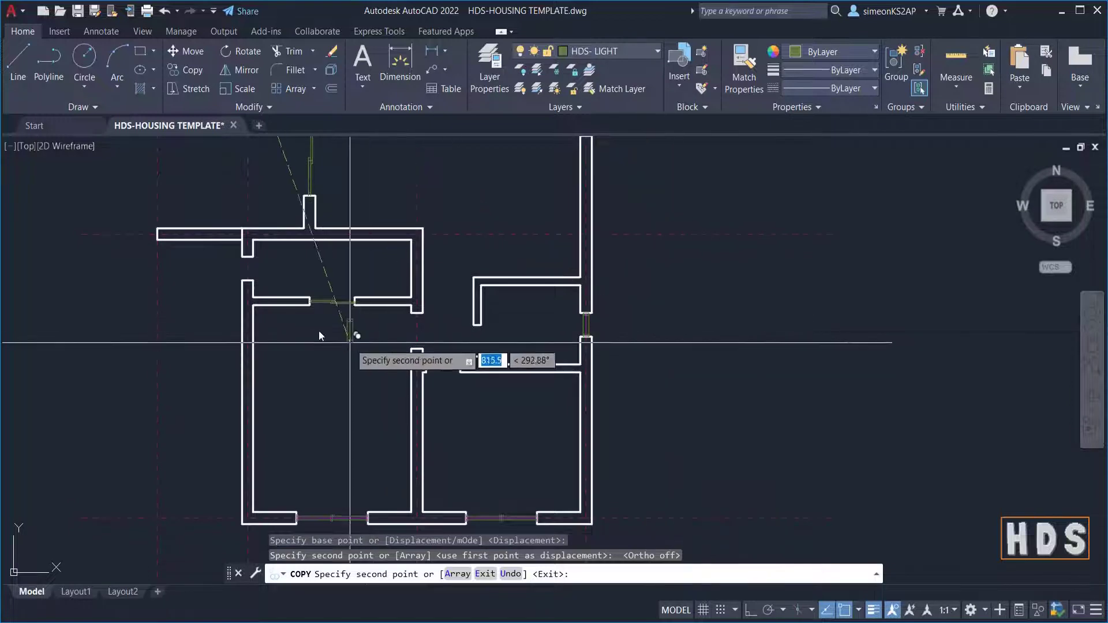
Place another 60 window at the lower jamb's midpoint of the small opening in the middle-left exterior wall, and finish copying
middle_click_drag(333, 321, 451, 309)
scroll(456, 283, "up", 5)
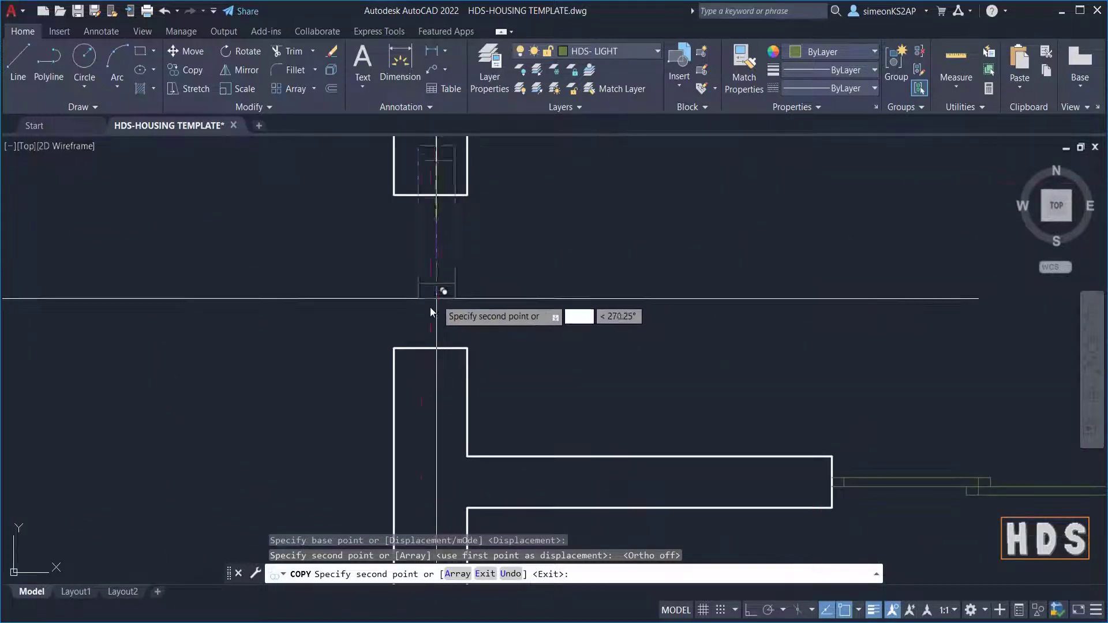
left_click(430, 349)
scroll(604, 348, "down", 5)
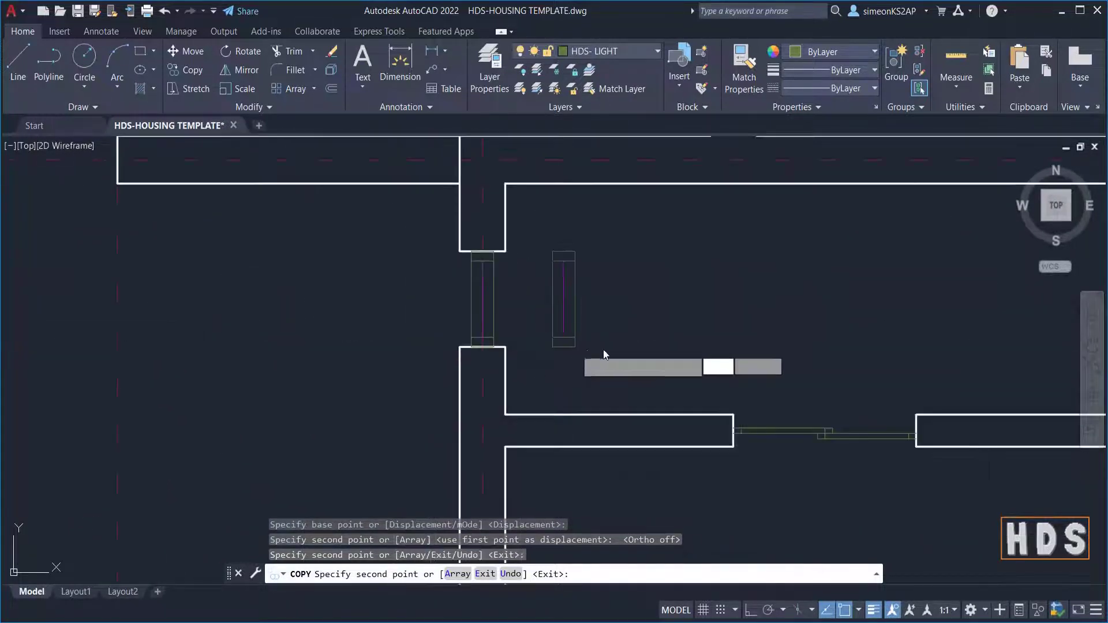
scroll(482, 345, "up", 3)
key("Escape")
Examine the whole floor plan for the wall openings that still lack a door or window
scroll(490, 310, "down", 8)
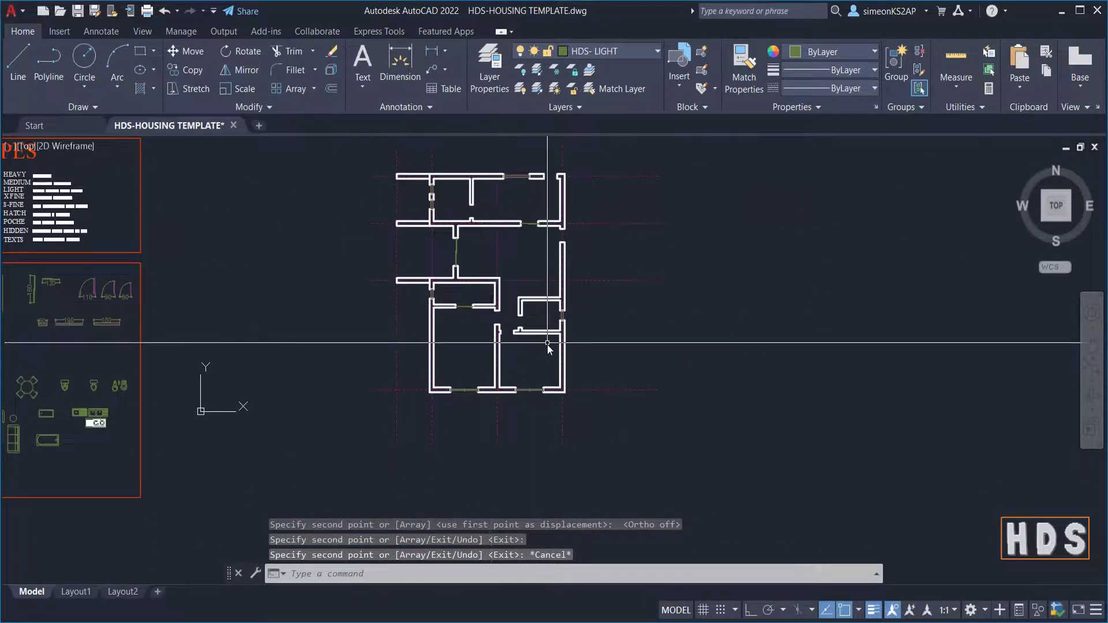
scroll(510, 177, "up", 5)
scroll(518, 183, "down", 5)
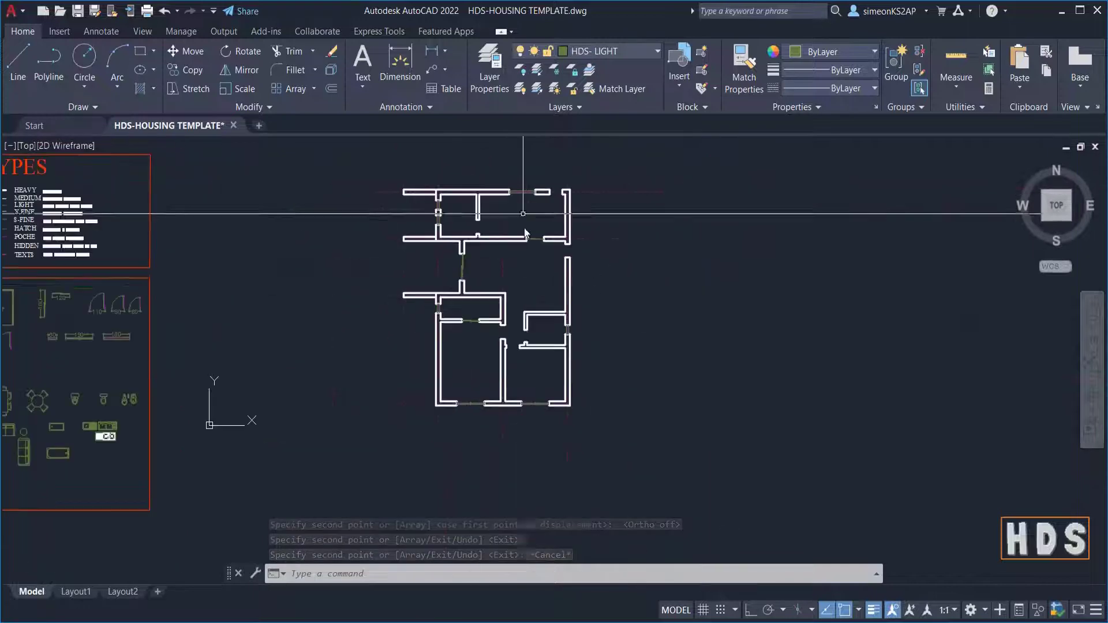
scroll(514, 318, "up", 4)
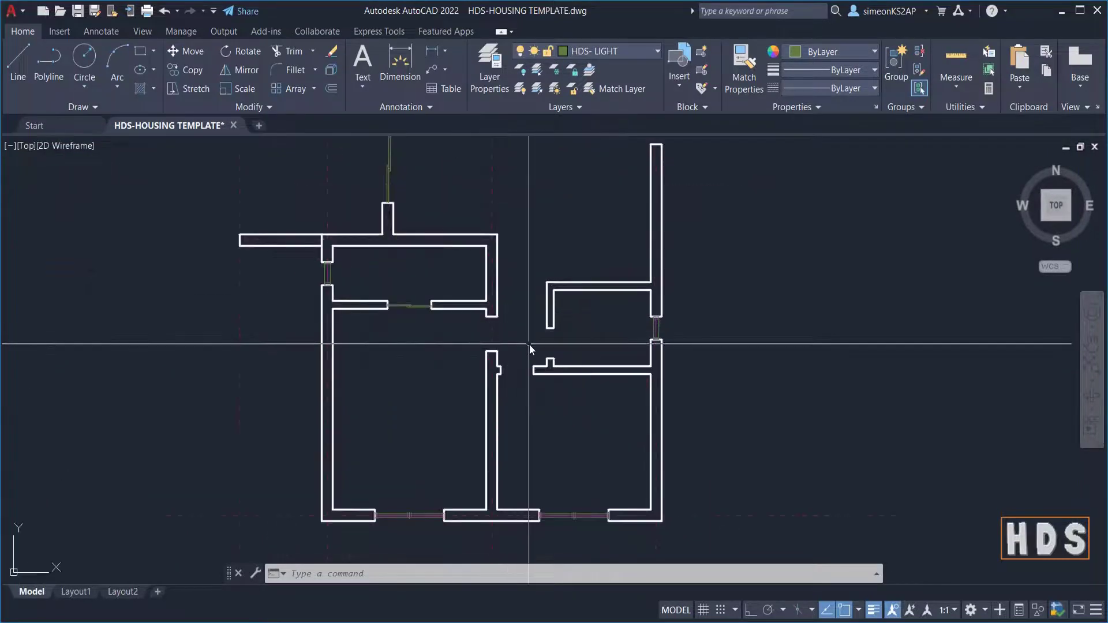
scroll(529, 344, "down", 3)
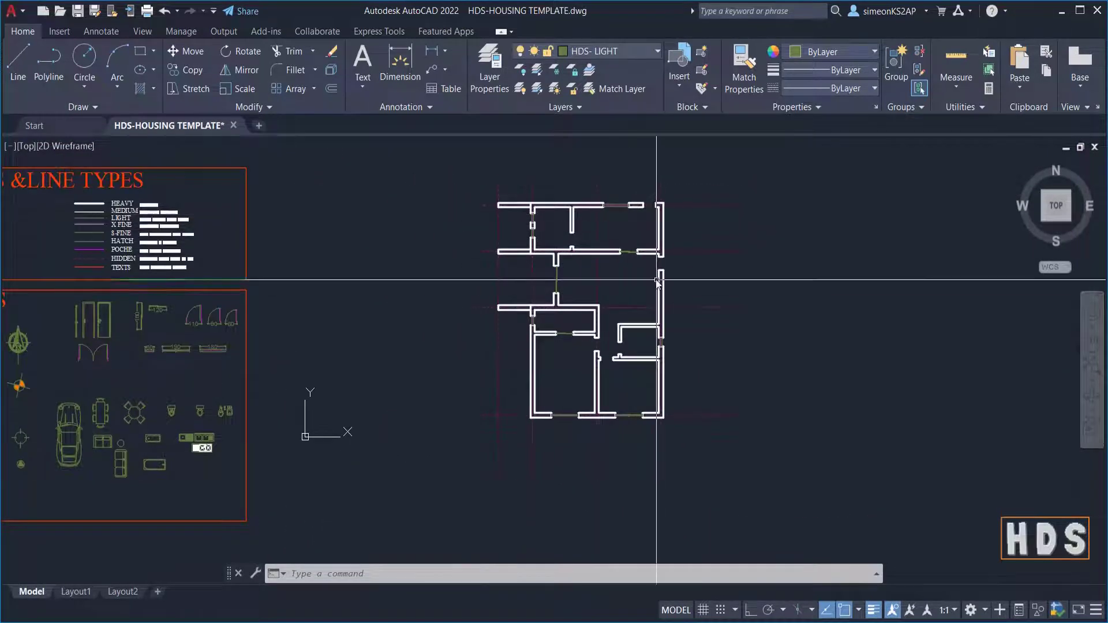
scroll(658, 281, "up", 4)
scroll(645, 260, "down", 2)
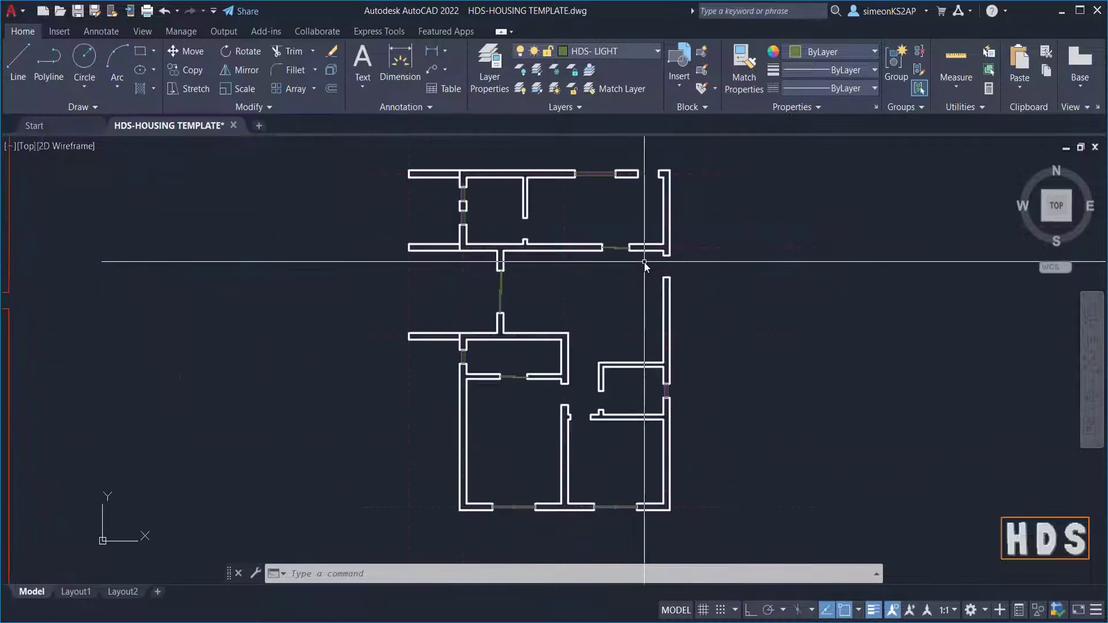
mouse_move(656, 267)
middle_mouse_down()
mouse_move(569, 271)
mouse_move(604, 268)
middle_mouse_up()
Start copying the 90 swing door from the blocks area with its base point at the lower outer corner of its hinge-side frame
scroll(538, 264, "down", 4)
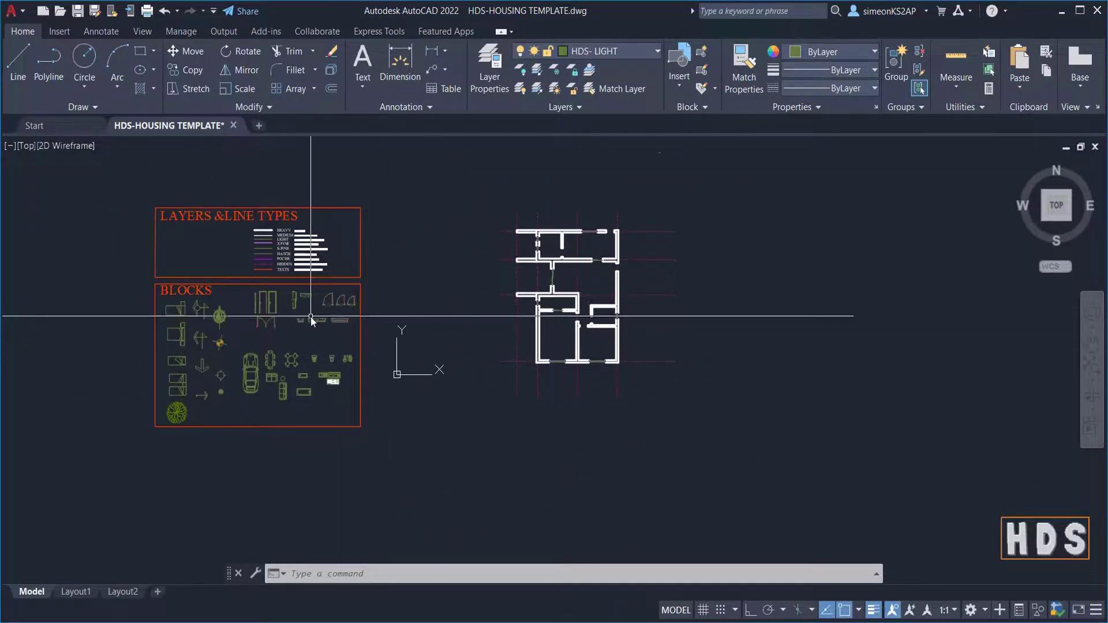
scroll(324, 305, "up", 6)
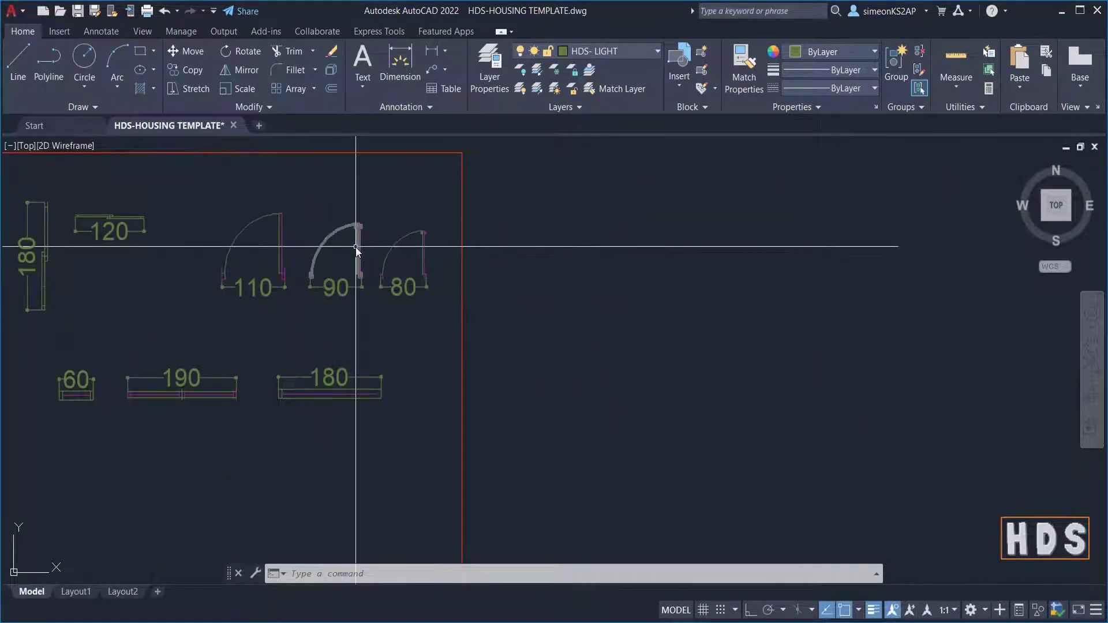
left_click(352, 247)
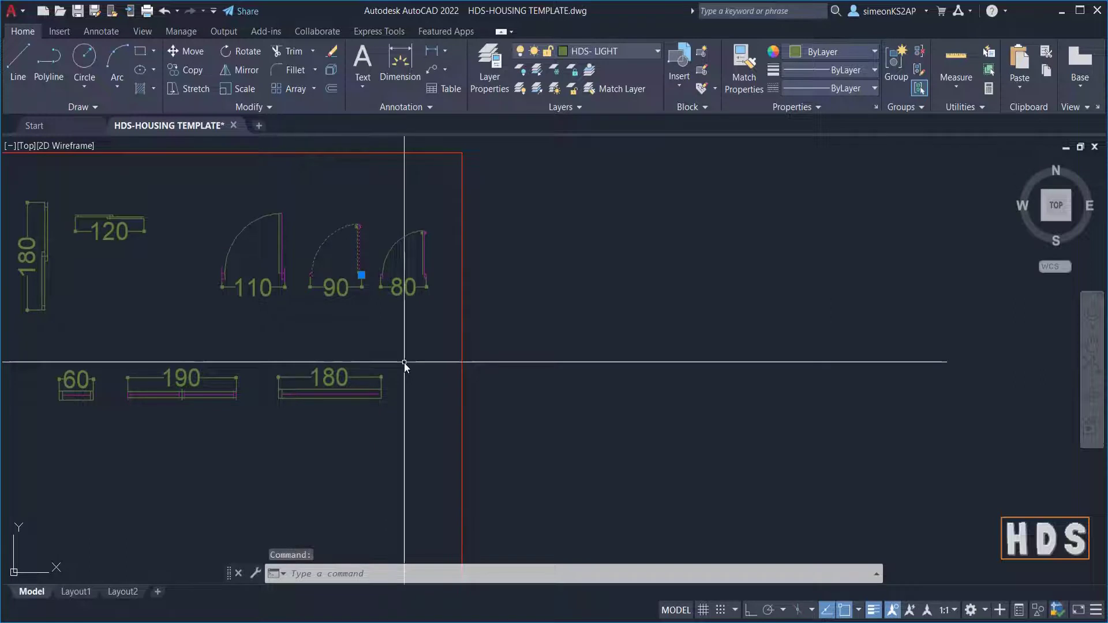
left_click(188, 75)
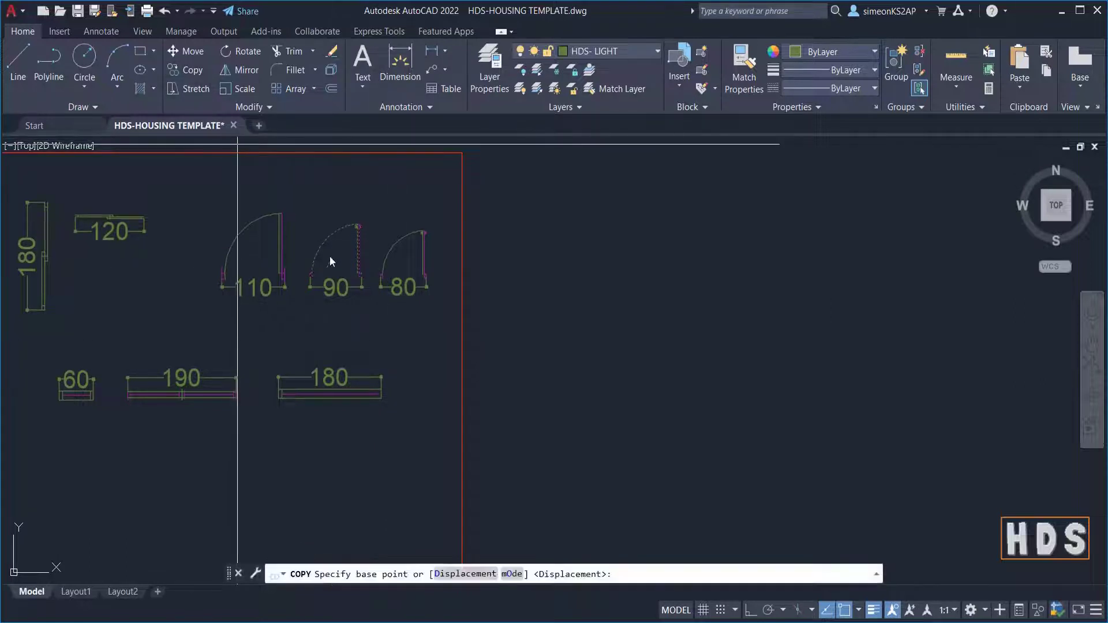
scroll(355, 274, "up", 7)
middle_click_drag(418, 268, 369, 319)
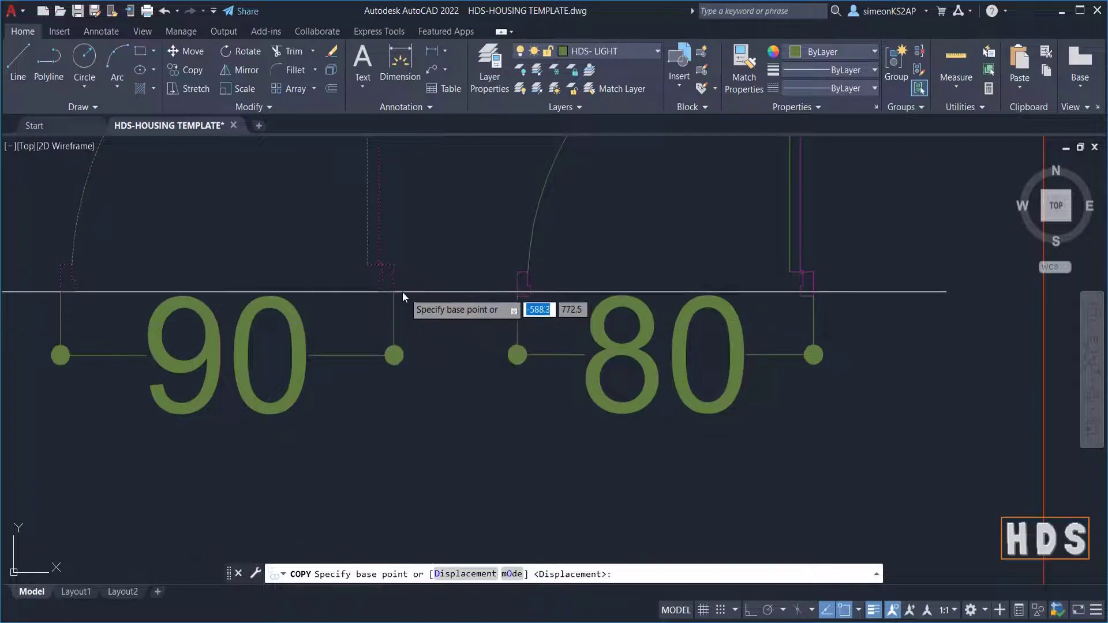
left_click(394, 291)
Place the 90 door copy at the lower corner of the right jamb in the top exterior wall's rightmost opening, and finish copying
scroll(522, 312, "down", 6)
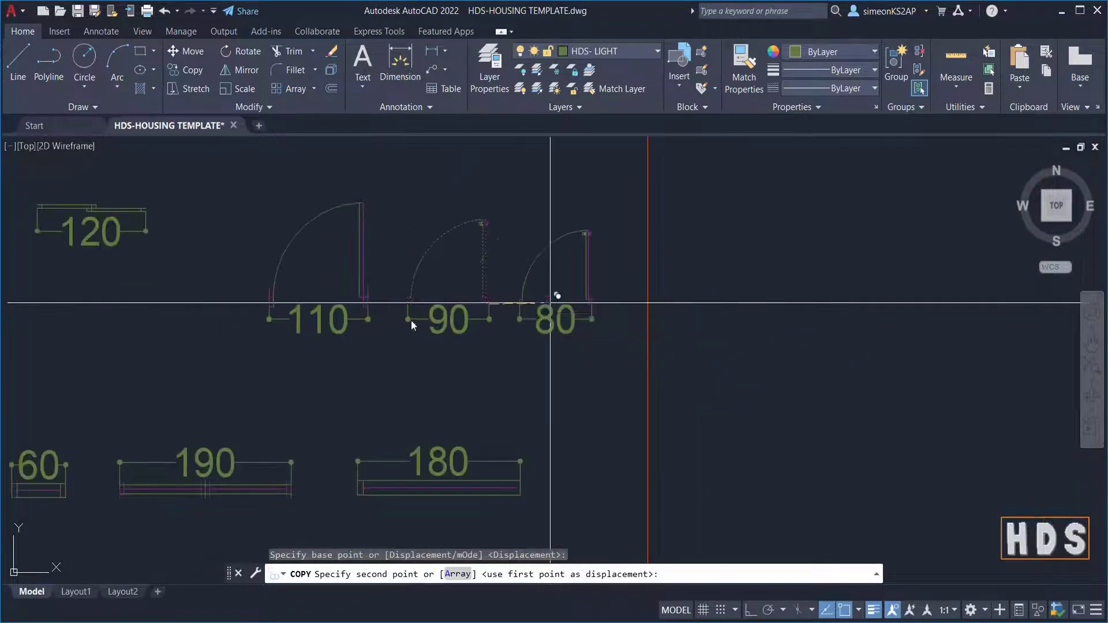
middle_click_drag(671, 305, 369, 321)
scroll(456, 321, "down", 3)
scroll(505, 327, "down", 3)
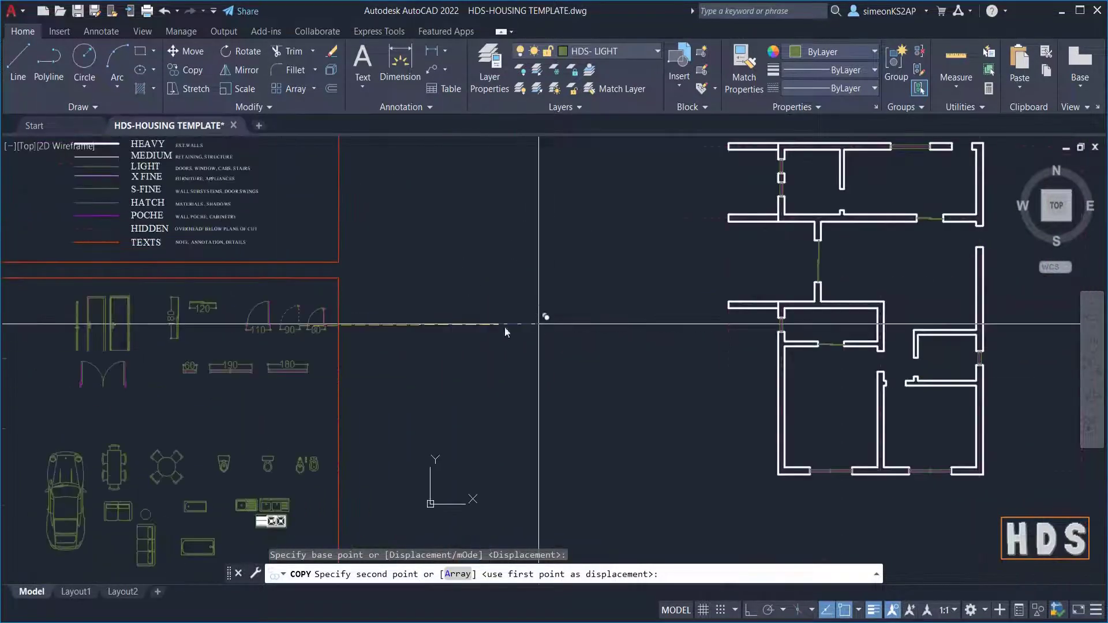
scroll(505, 327, "down", 3)
middle_click_drag(505, 327, 297, 334)
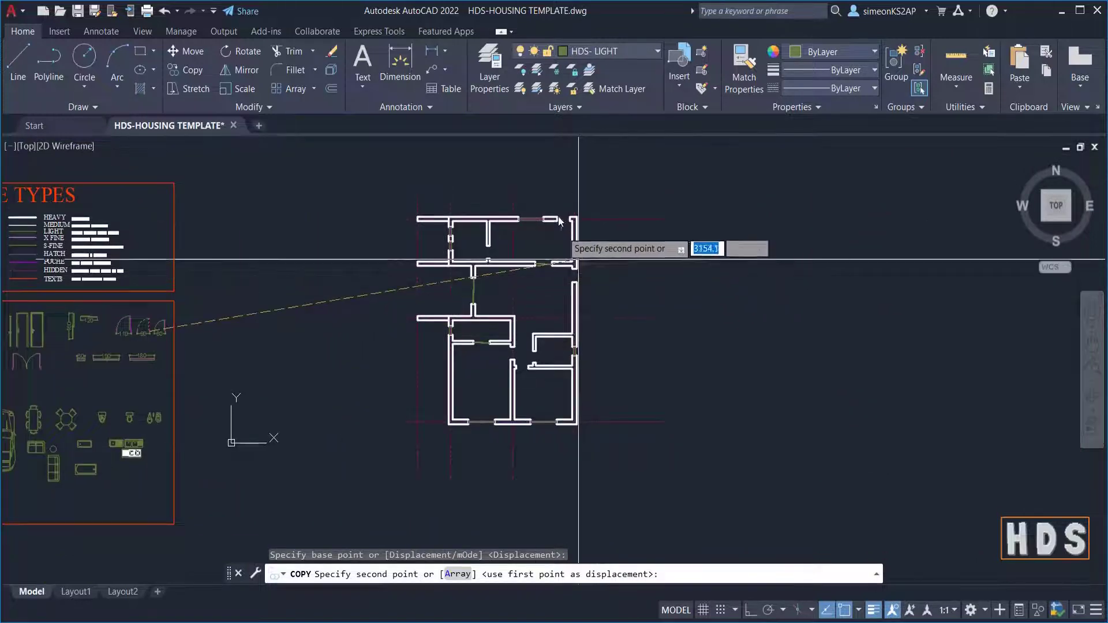
scroll(556, 205, "up", 2)
scroll(557, 206, "up", 10)
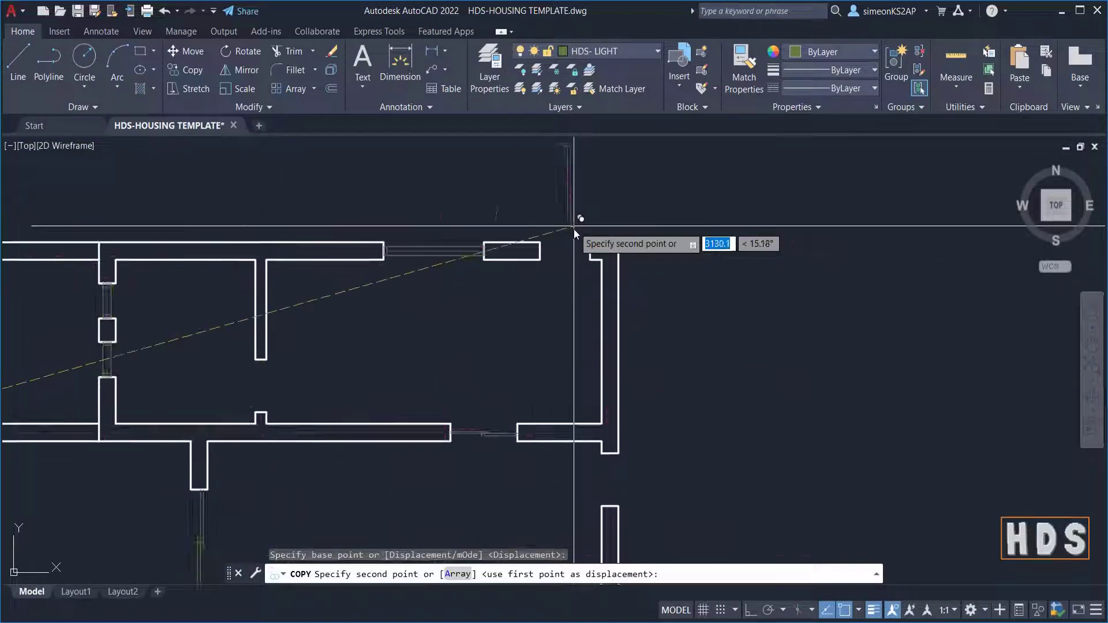
left_click(600, 271)
scroll(577, 358, "down", 6)
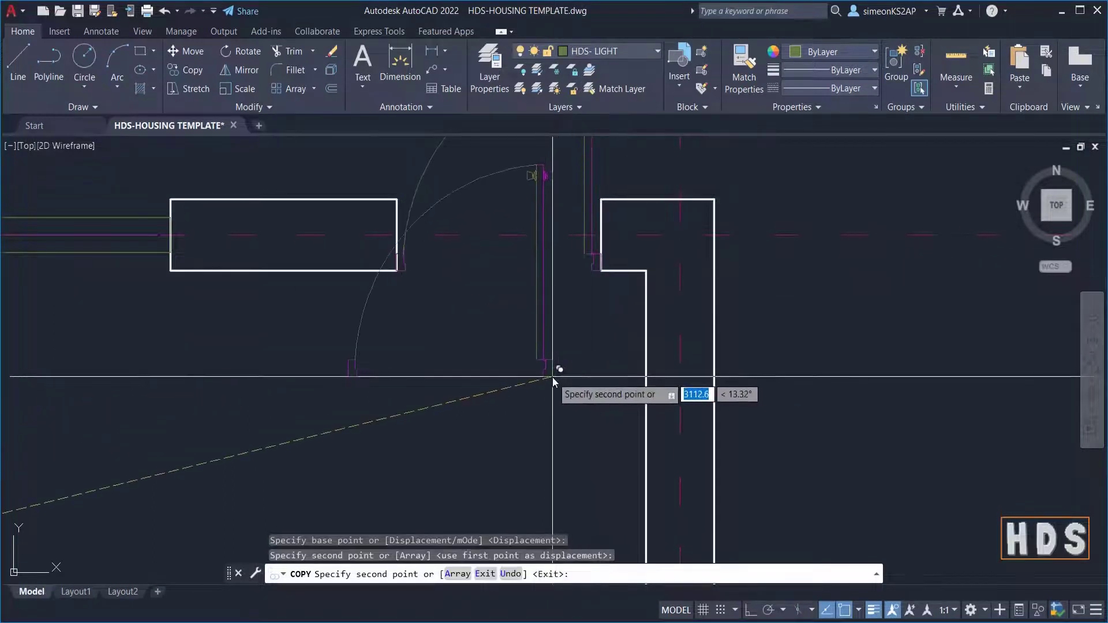
scroll(545, 292, "down", 5)
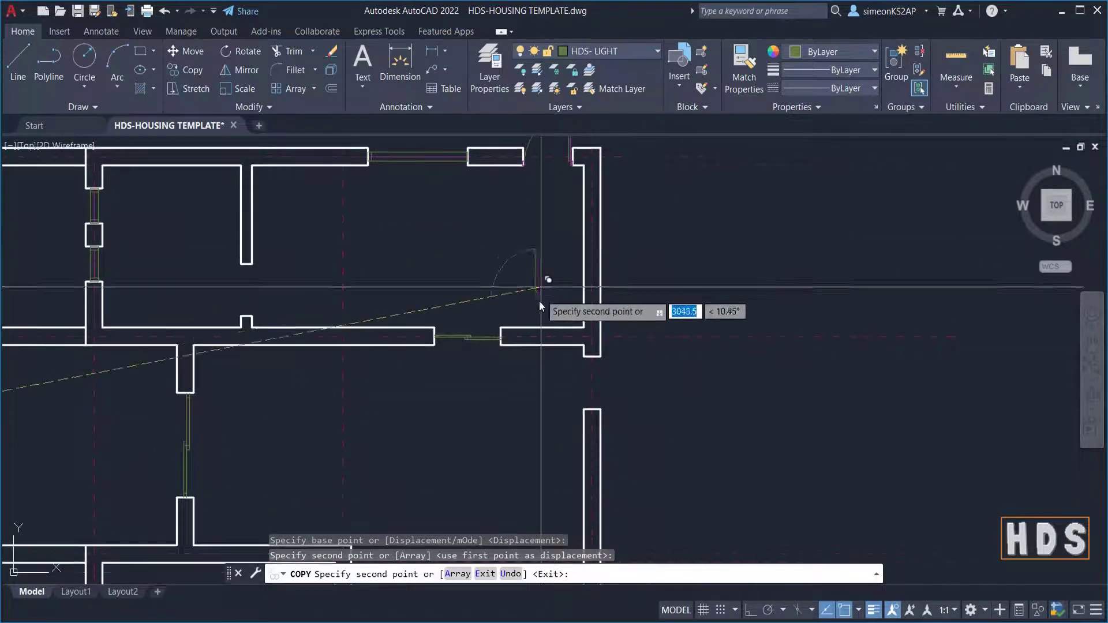
key("Escape")
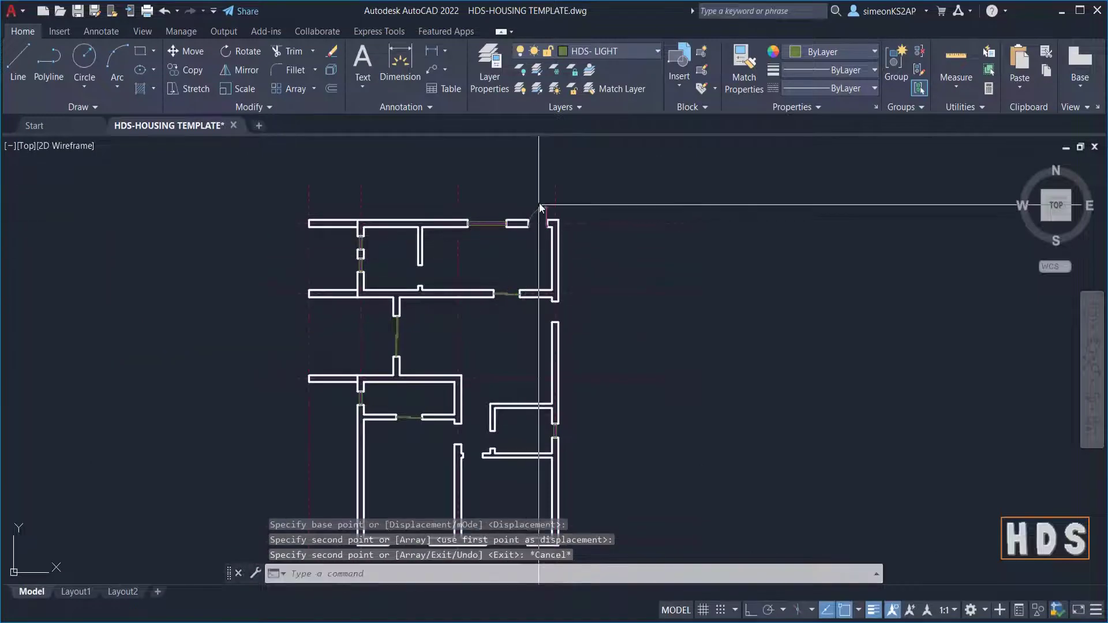
scroll(542, 215, "up", 6)
left_click(551, 245)
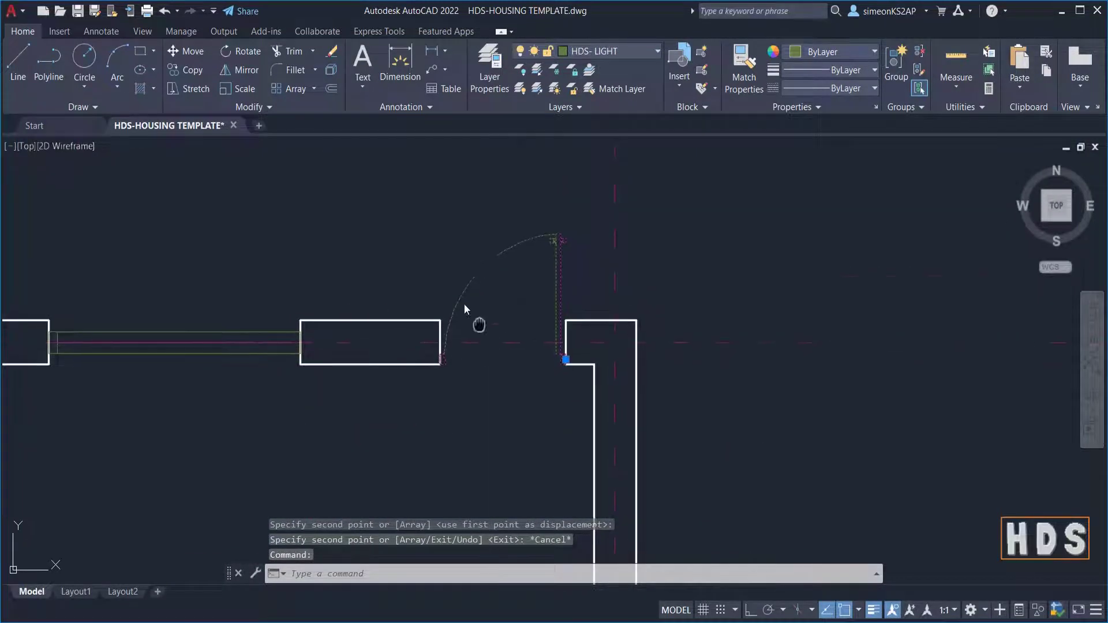
middle_click_drag(465, 312, 423, 241)
scroll(503, 327, "up", 6)
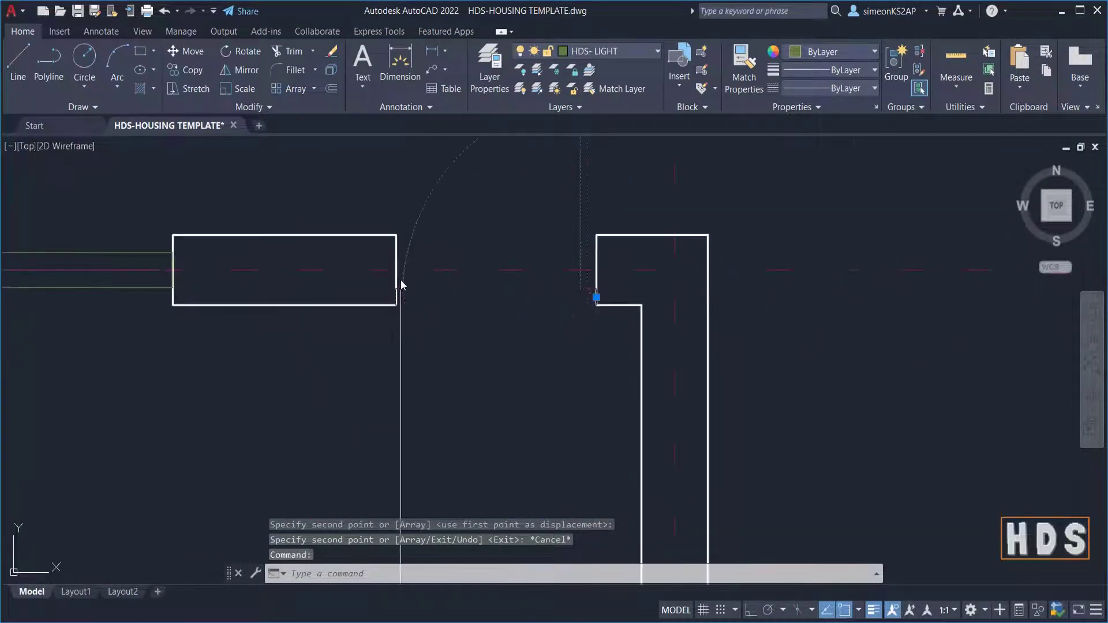
scroll(480, 345, "down", 2)
middle_click_drag(493, 338, 405, 344)
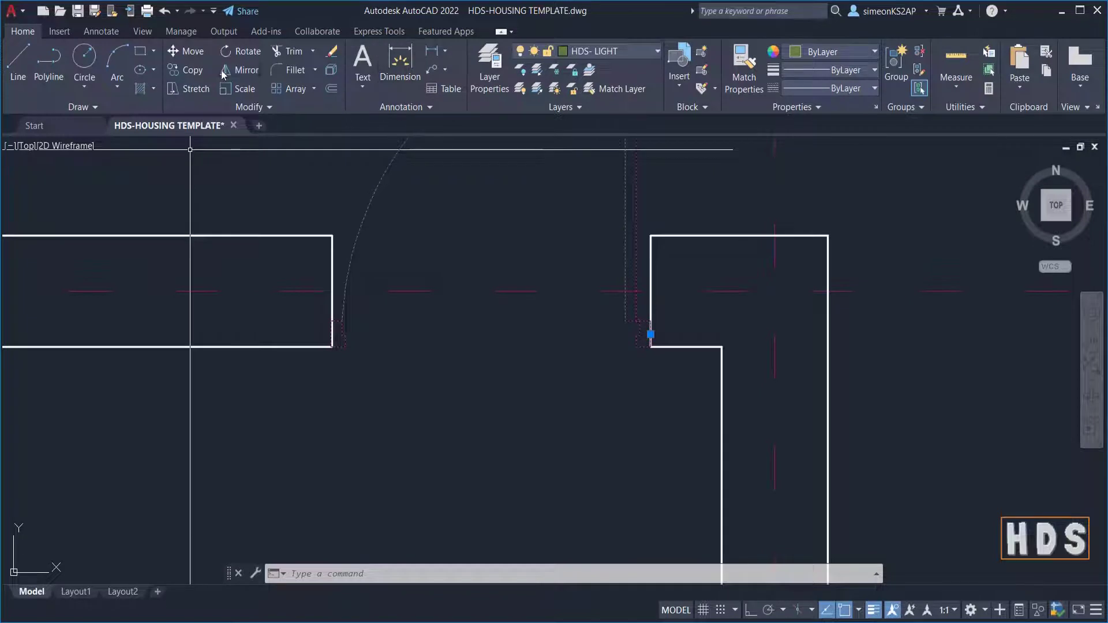
left_click(248, 69)
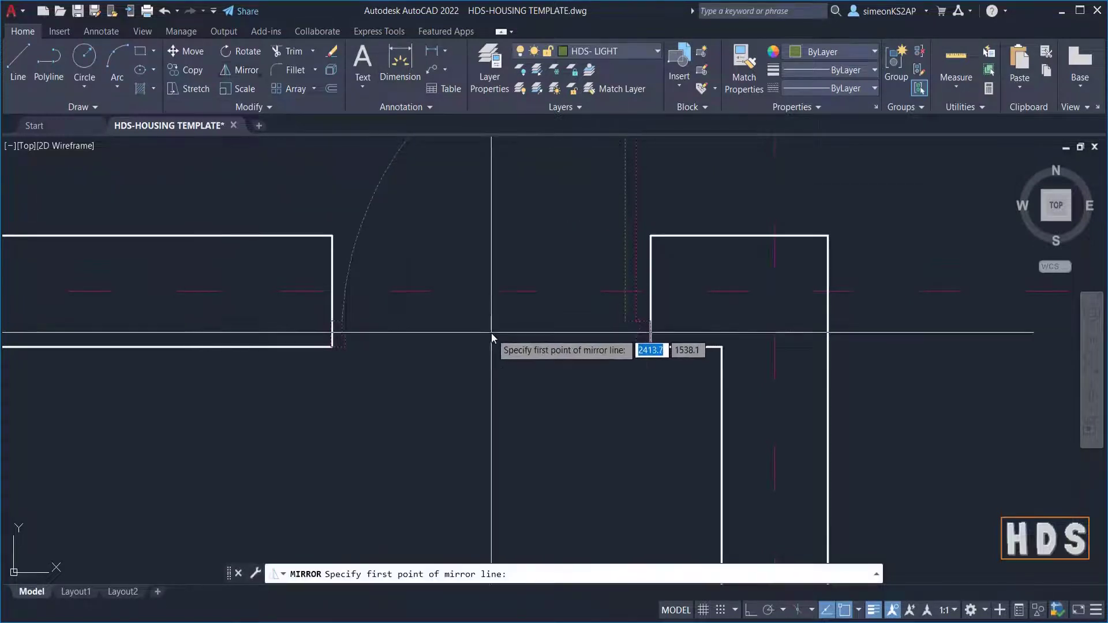
key("Escape")
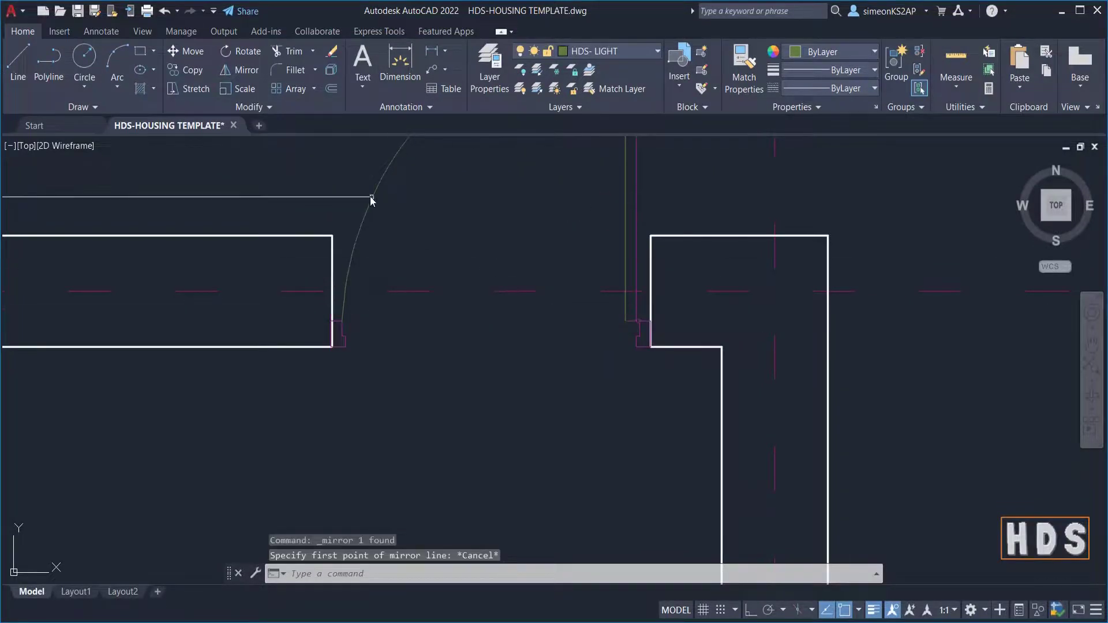
Start mirroring the placed 90 door with the mirror line's first point midway between the lower corners of the opening's two jambs
left_click(368, 199)
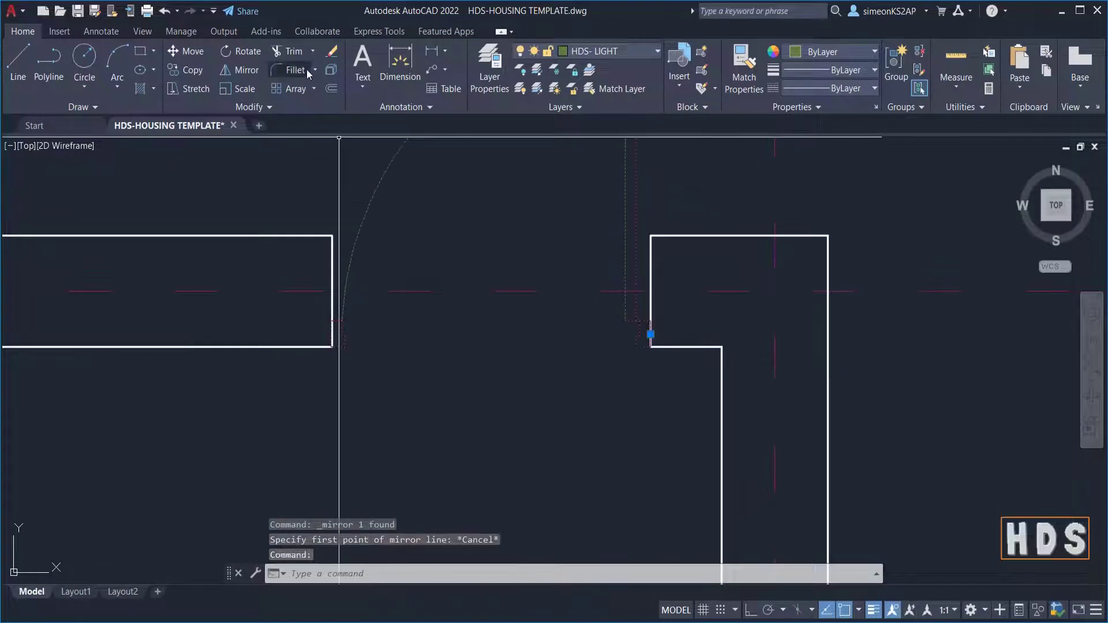
left_click(239, 70)
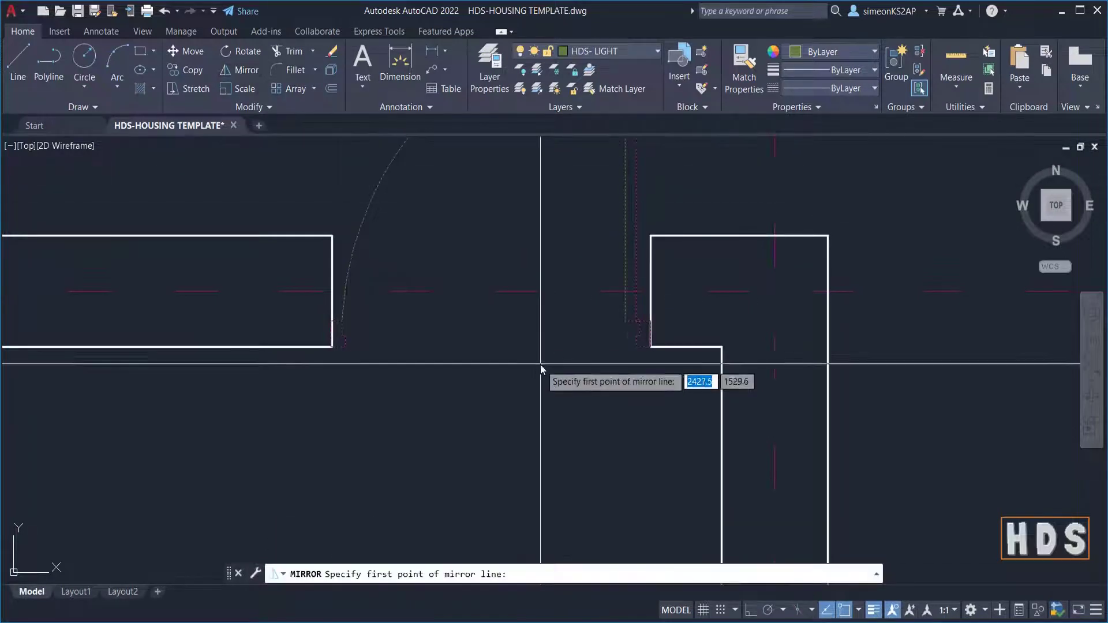
key("F8")
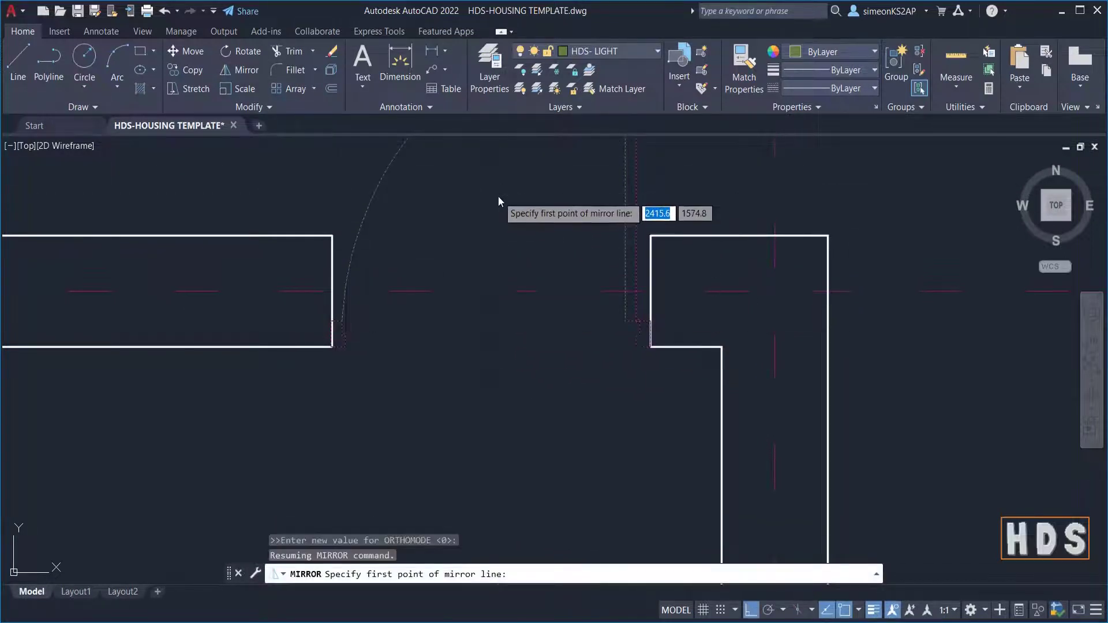
right_click(498, 196, "shift")
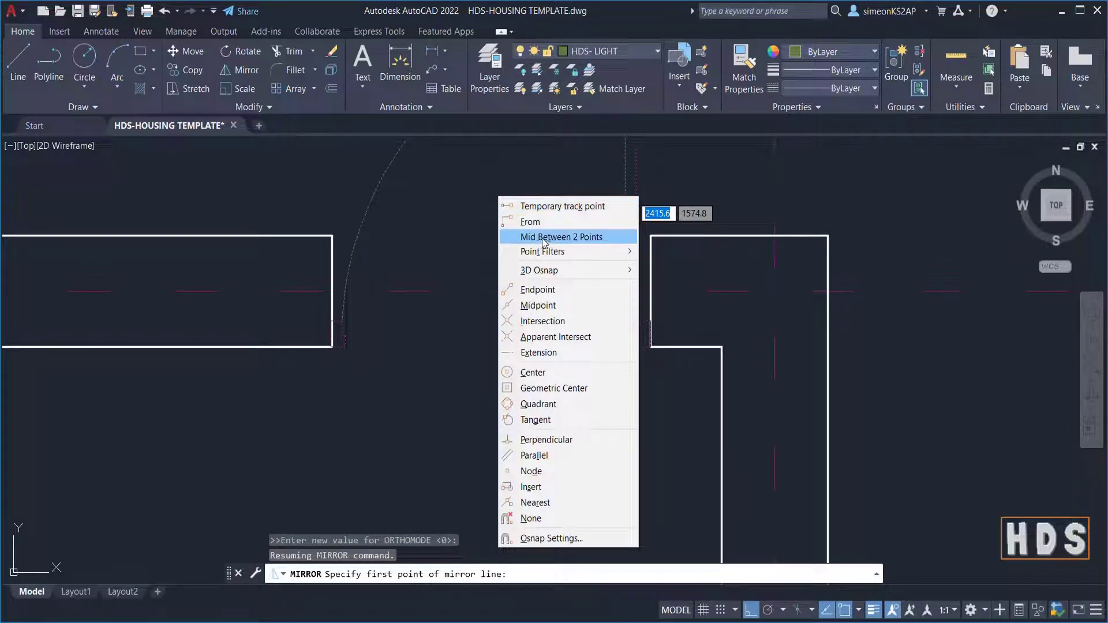
left_click(559, 237)
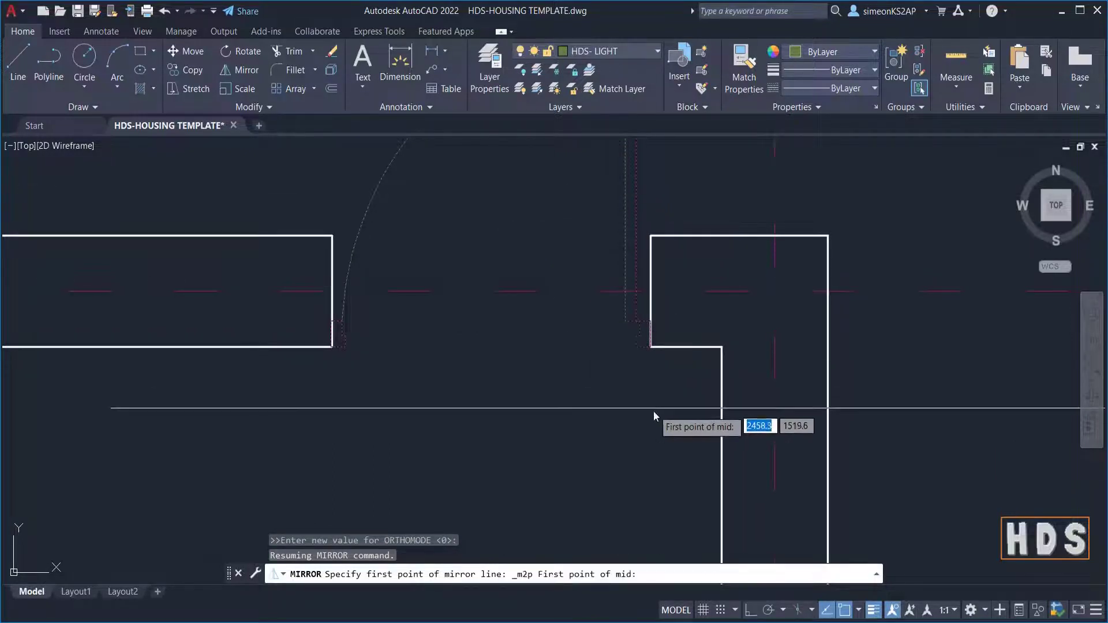
left_click(651, 347)
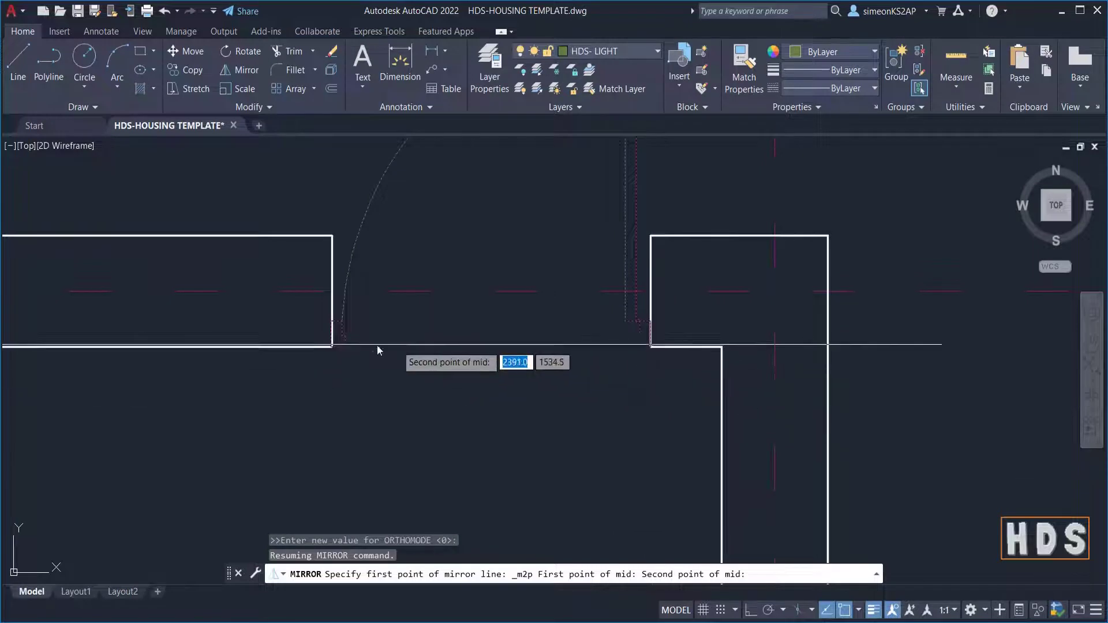
left_click(333, 347)
Turn ortho on and mirror the door across a horizontal line so it swings into the room, erasing the source door
scroll(462, 396, "down", 2)
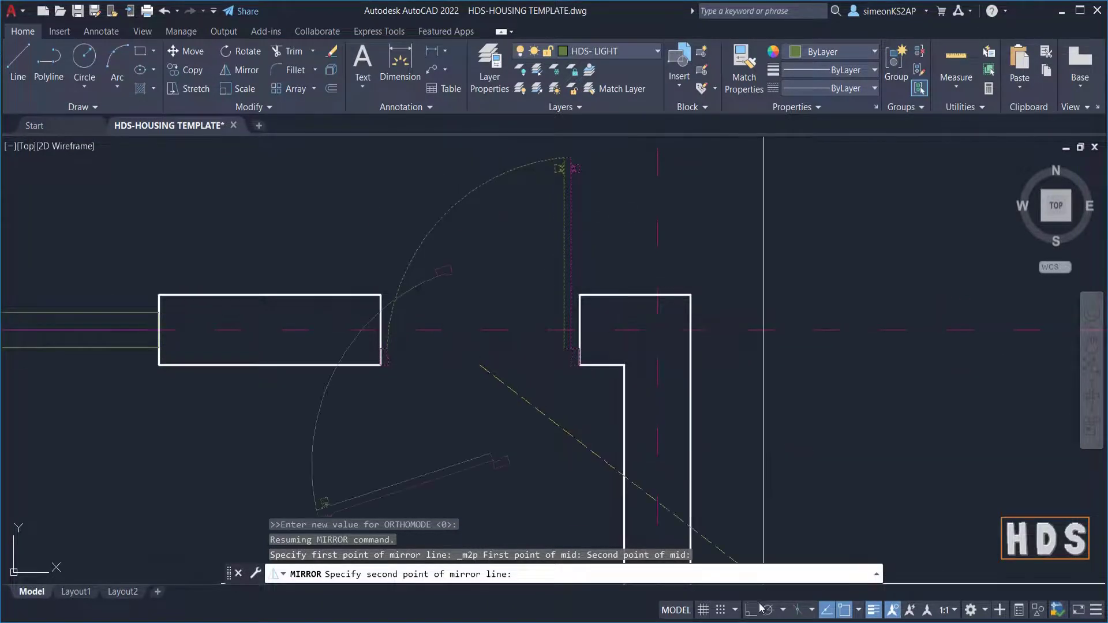
scroll(487, 311, "down", 3)
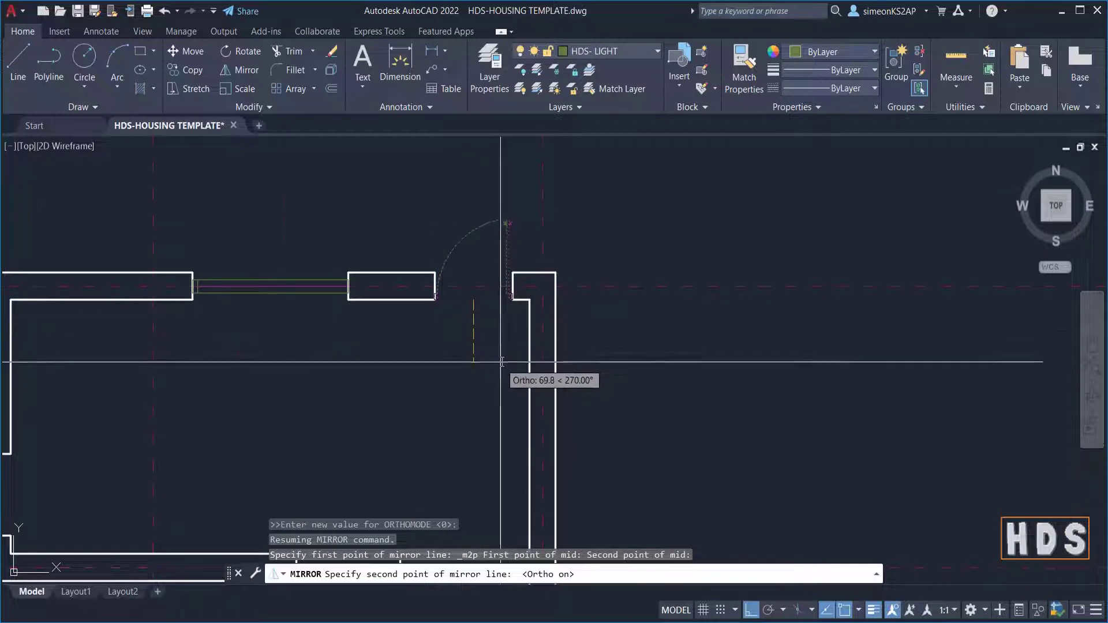
scroll(505, 358, "down", 3)
middle_click_drag(505, 359, 503, 290)
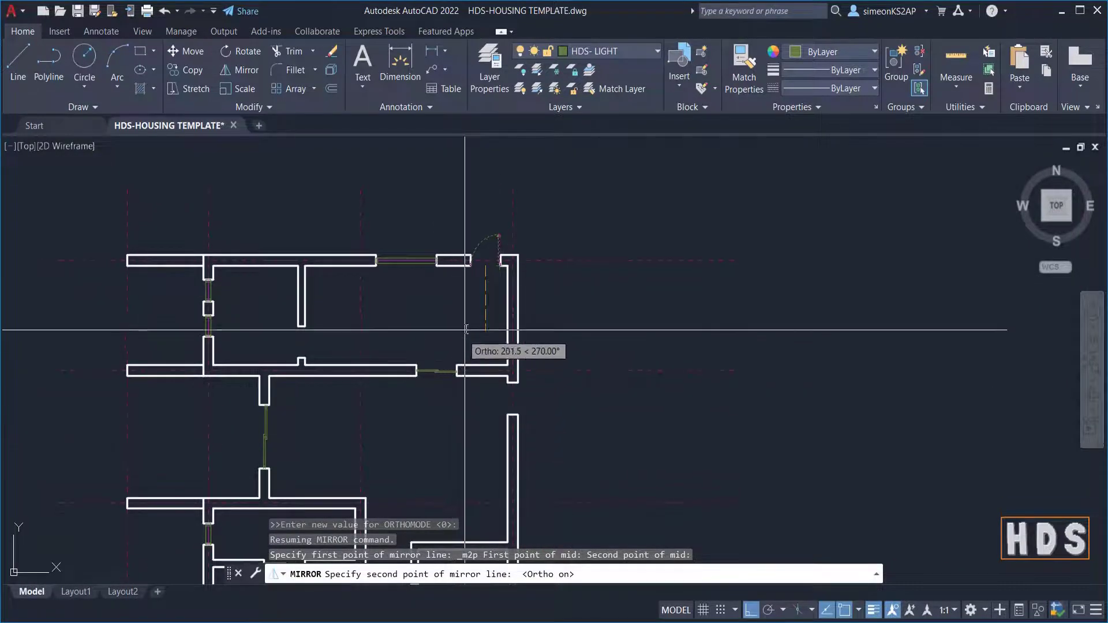
scroll(485, 281, "up", 2)
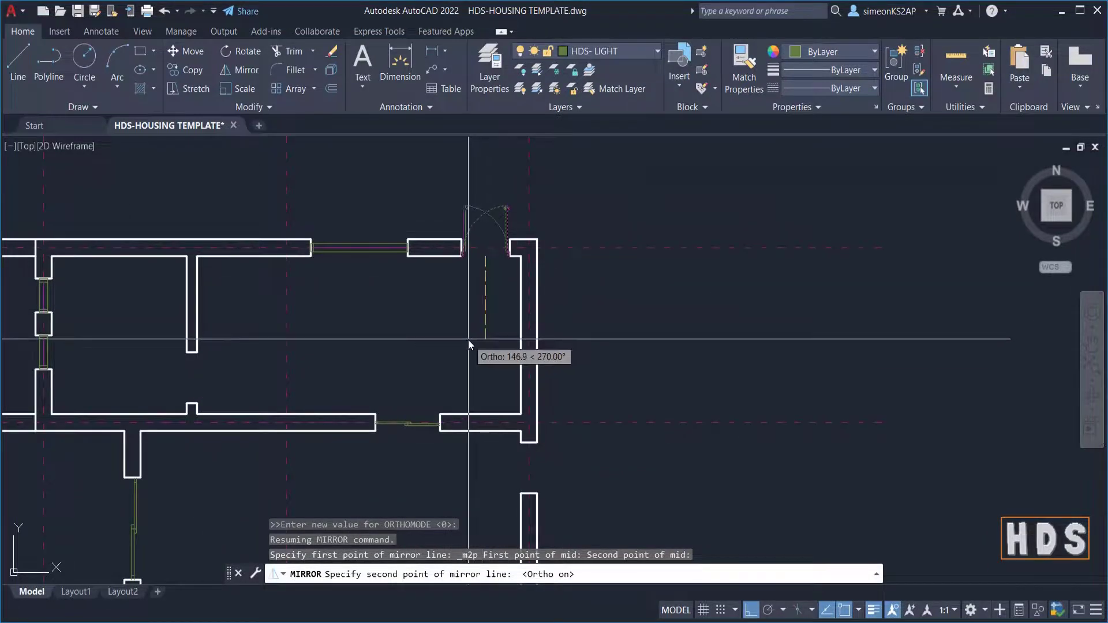
left_click(406, 220)
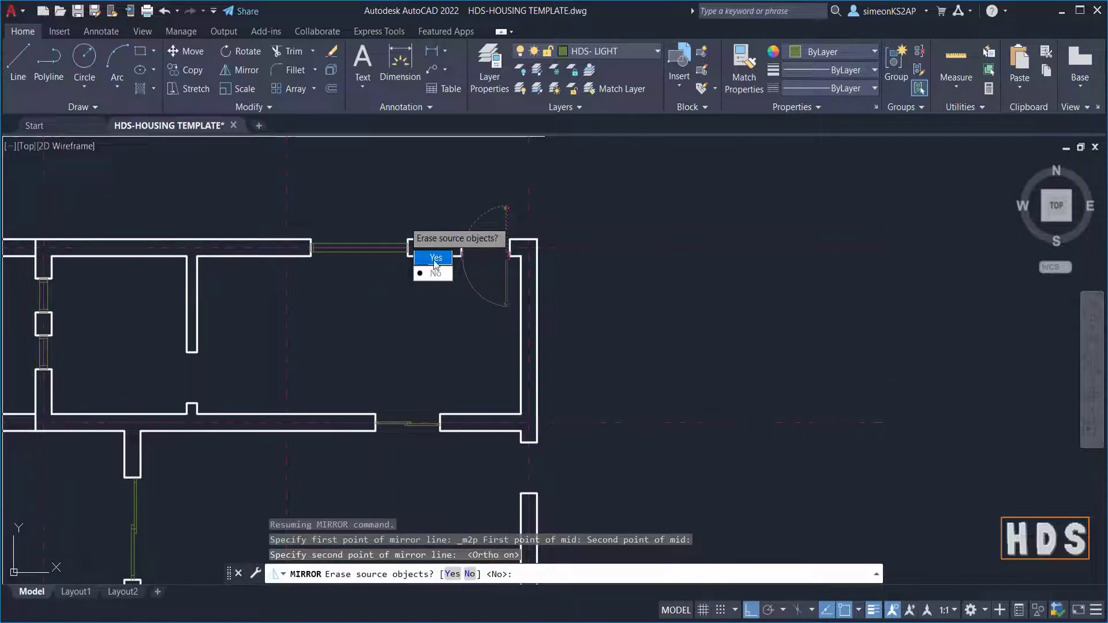
left_click(436, 260)
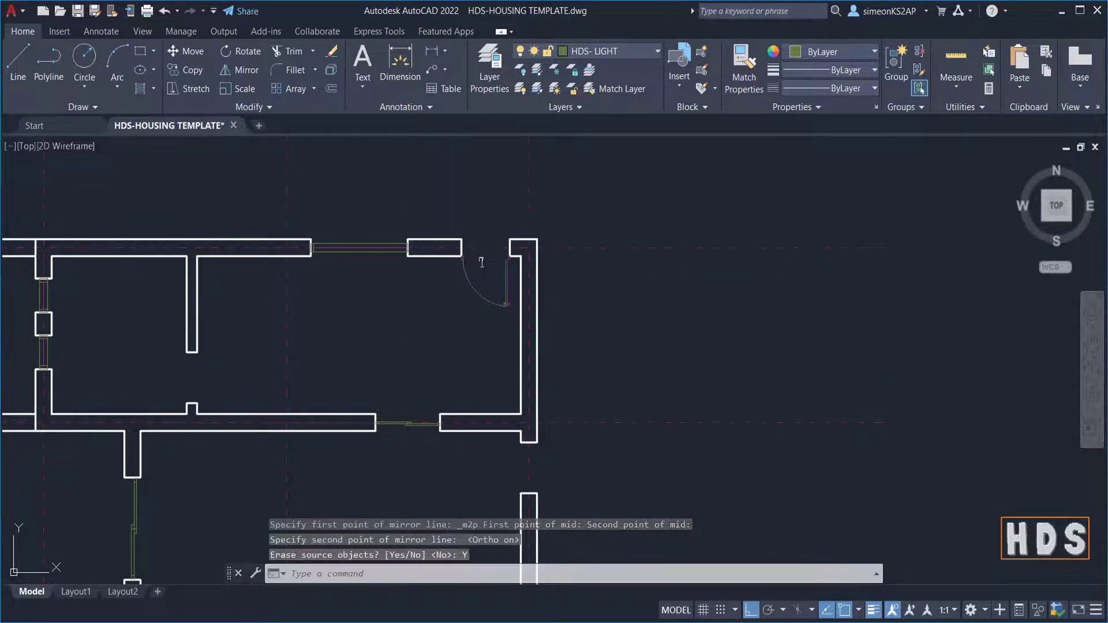
Move the 90 door in the top exterior wall's rightmost opening up from the right jamb's lower corner to the jamb's midpoint
scroll(482, 263, "down", 3)
scroll(475, 228, "up", 5)
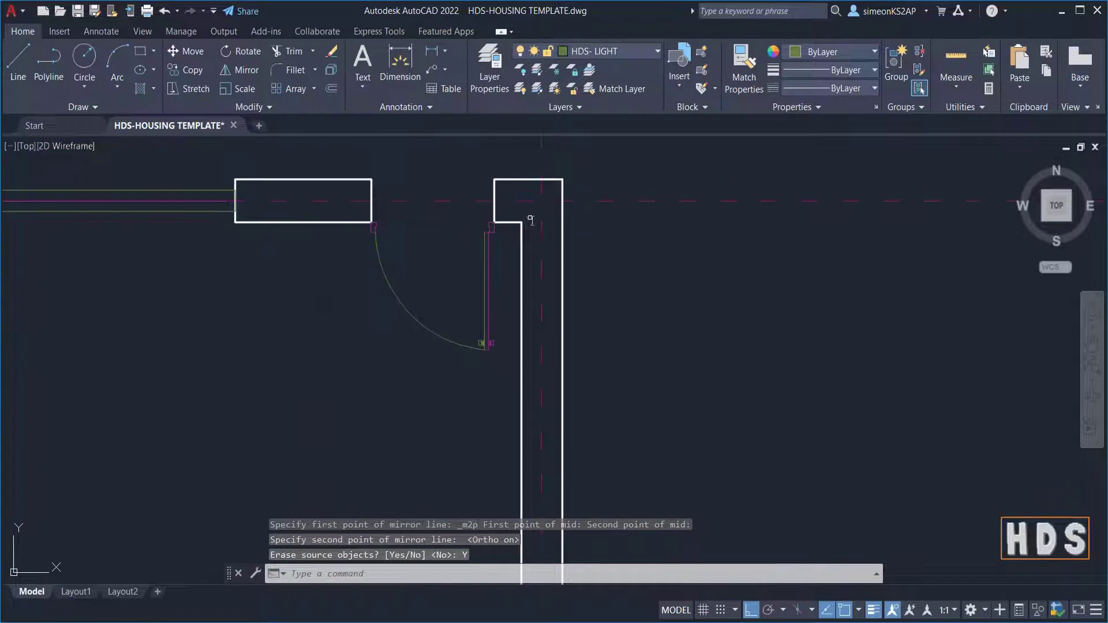
scroll(499, 256, "down", 4)
scroll(458, 240, "up", 2)
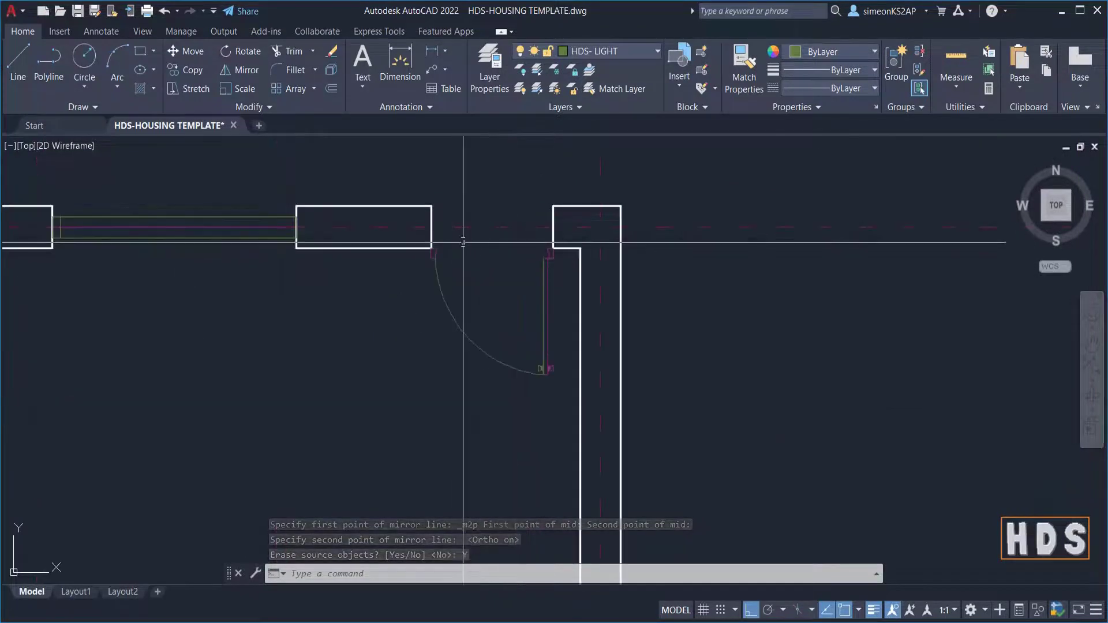
scroll(459, 240, "down", 5)
scroll(426, 242, "up", 1)
scroll(427, 242, "up", 10)
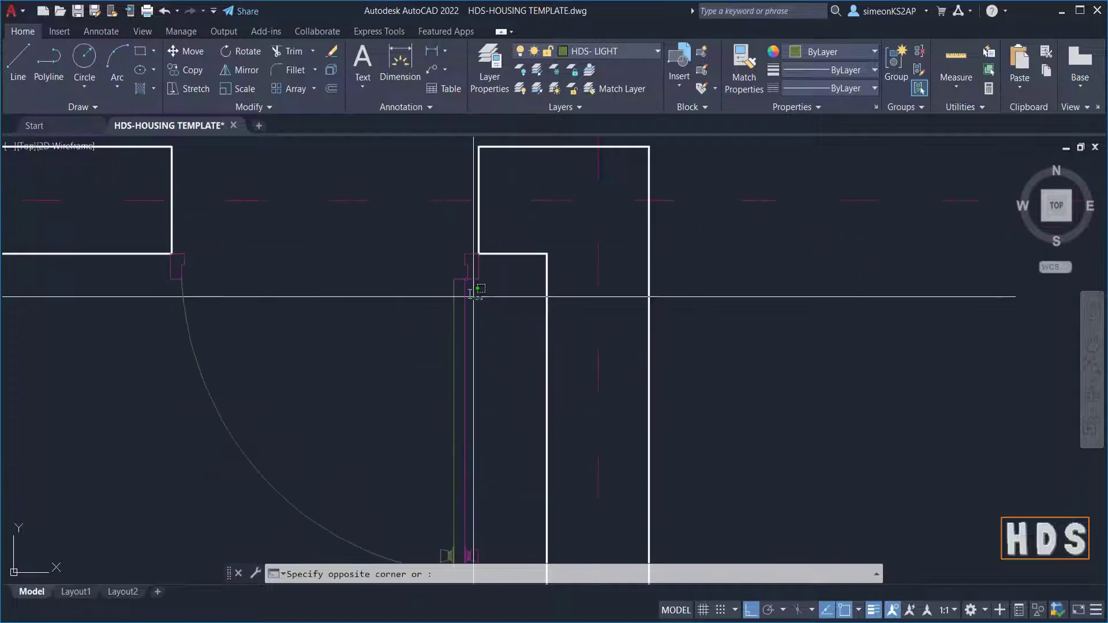
left_click(474, 297)
scroll(516, 286, "down", 2)
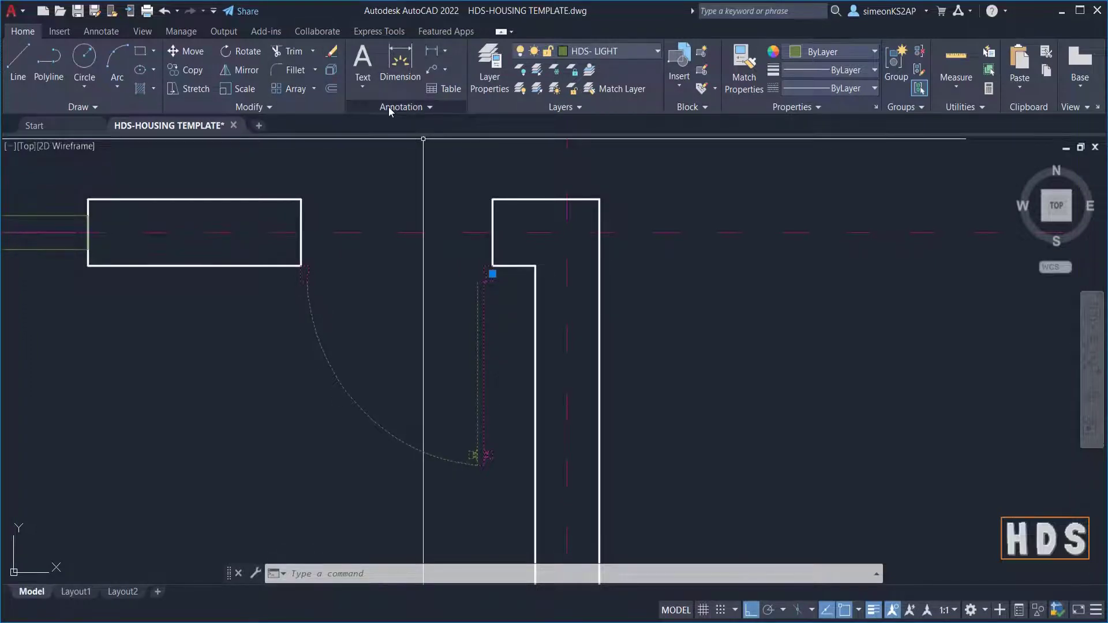
left_click(192, 51)
scroll(491, 265, "up", 2)
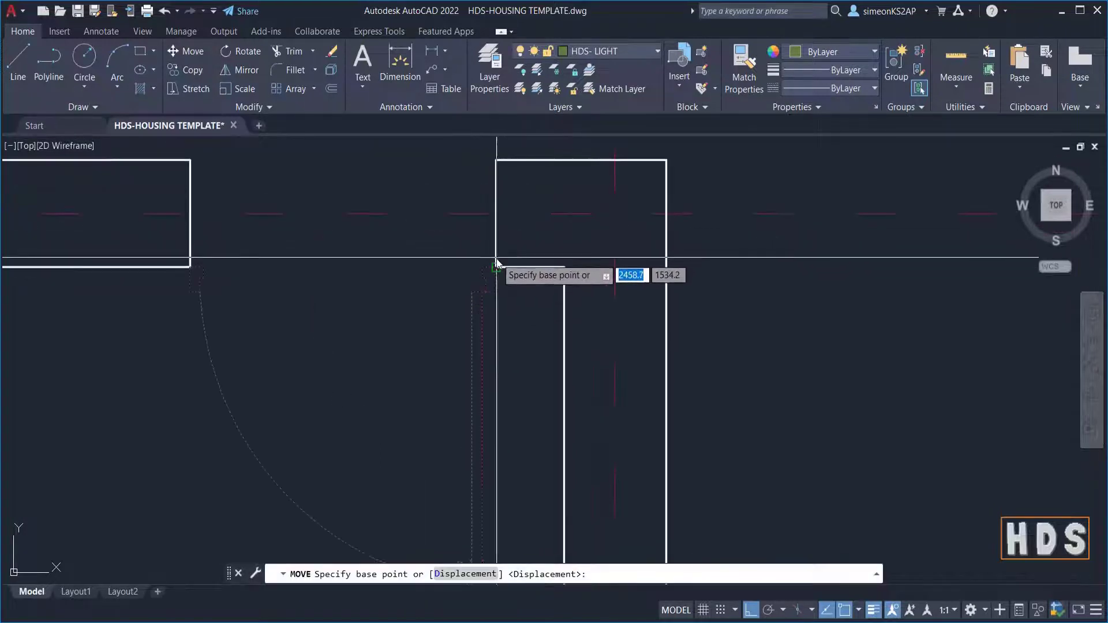
left_click(496, 266)
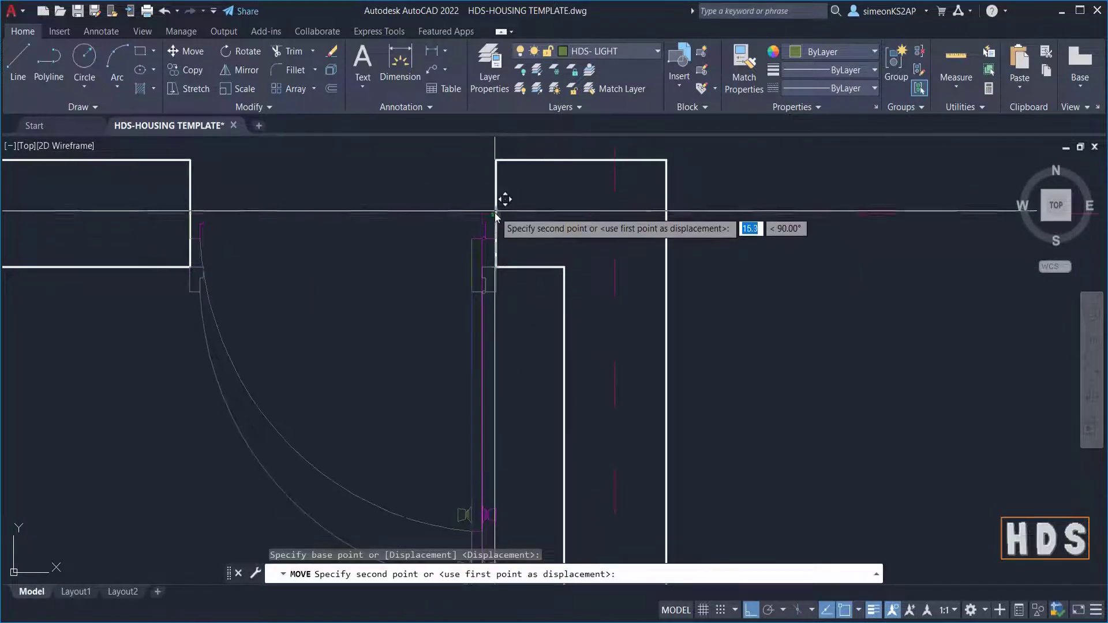
left_click(495, 211)
scroll(487, 298, "down", 4)
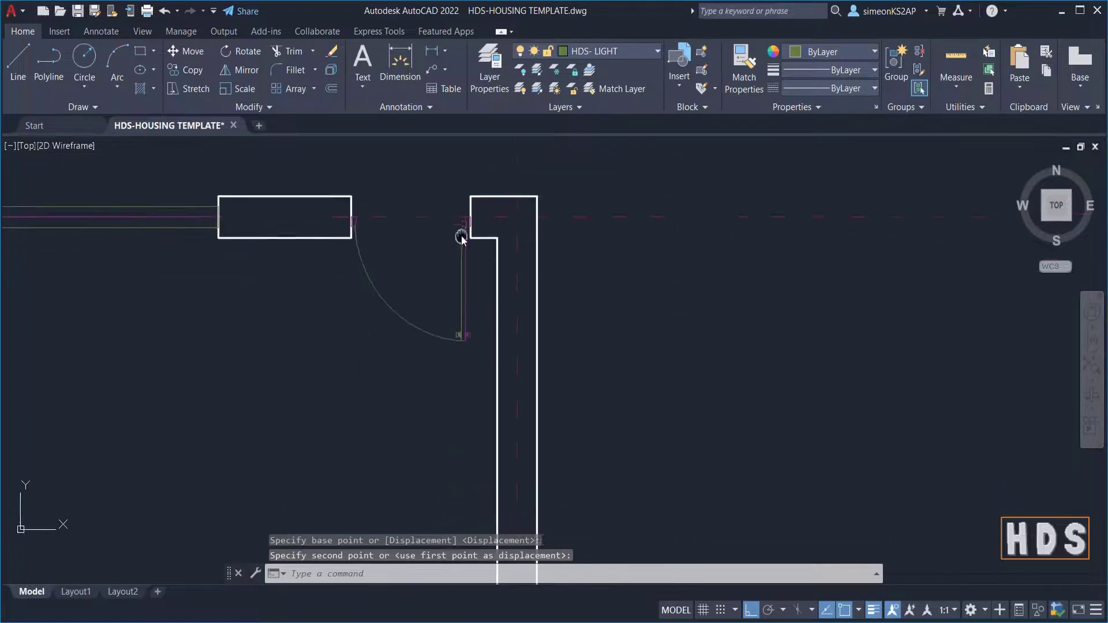
Start copying the moved 90 door with its base point at the outer midpoint of its hinge-side frame
scroll(462, 238, "down", 5)
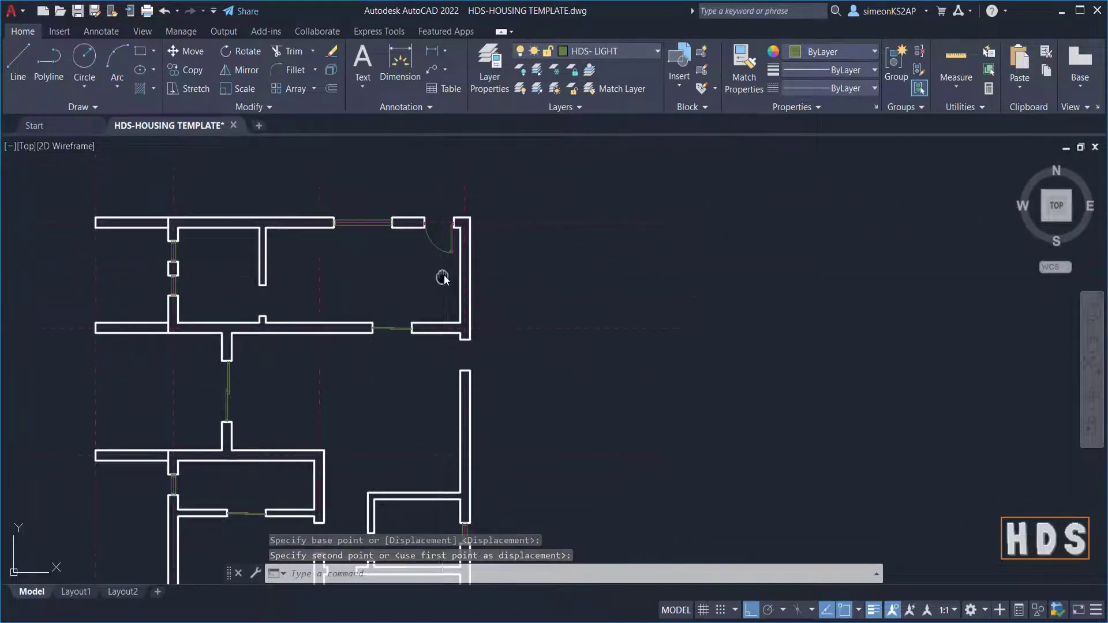
middle_click_drag(441, 276, 470, 231)
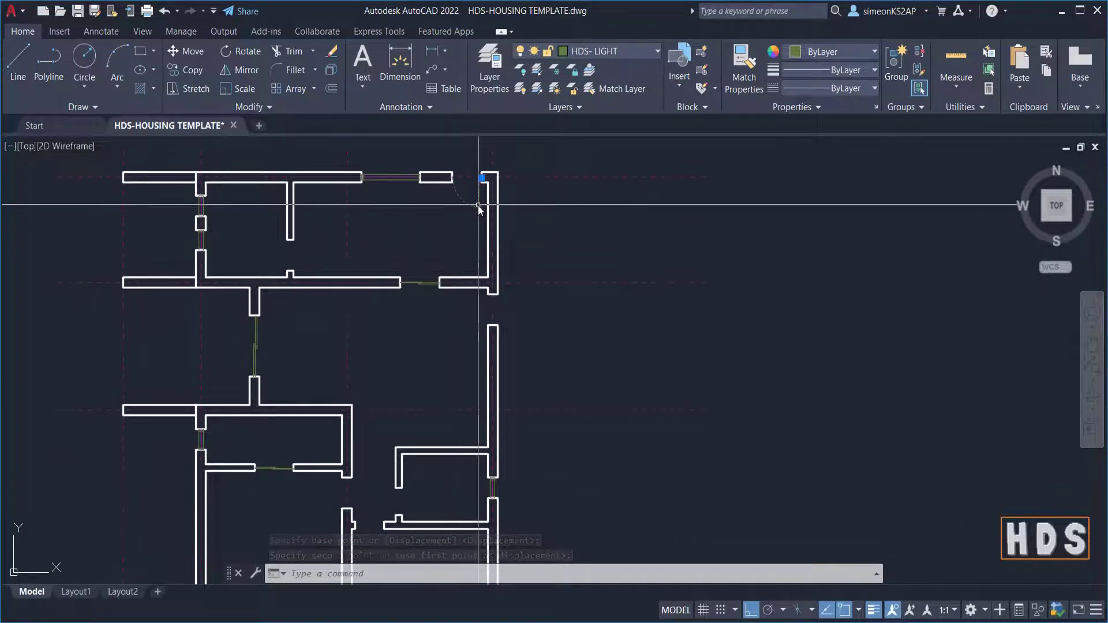
left_click(478, 206)
middle_click_drag(433, 314, 430, 278)
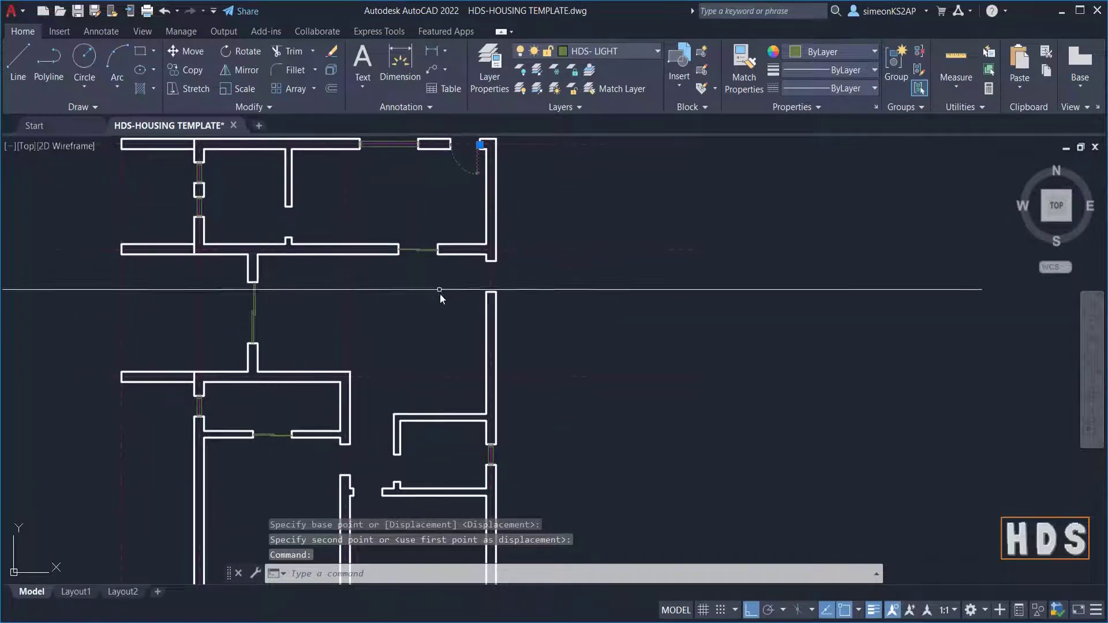
scroll(440, 294, "down", 2)
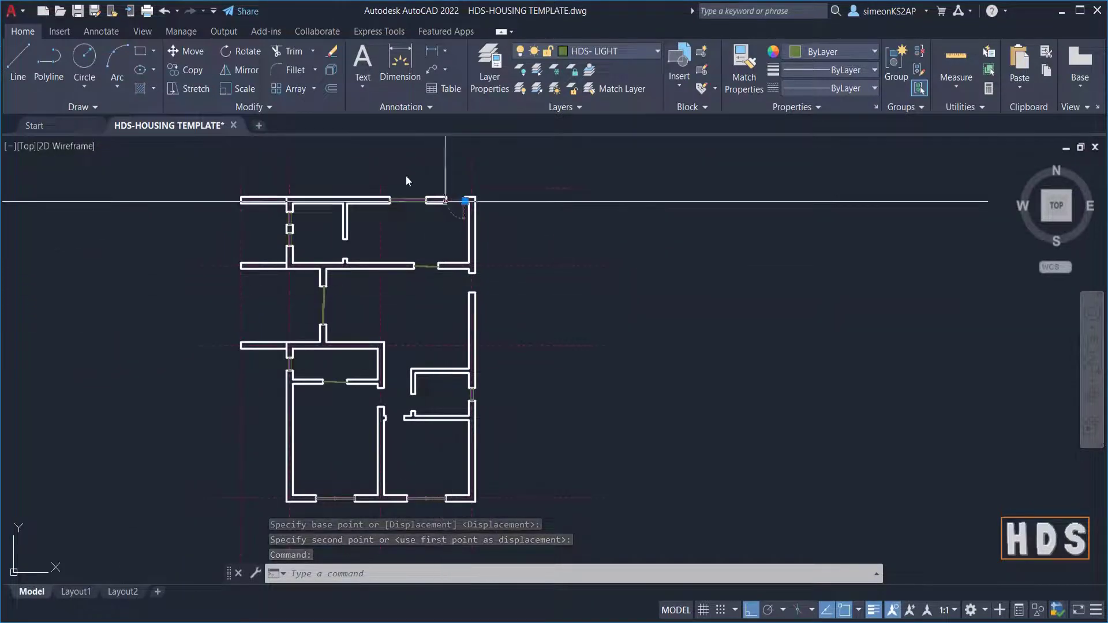
left_click(189, 73)
scroll(459, 197, "up", 8)
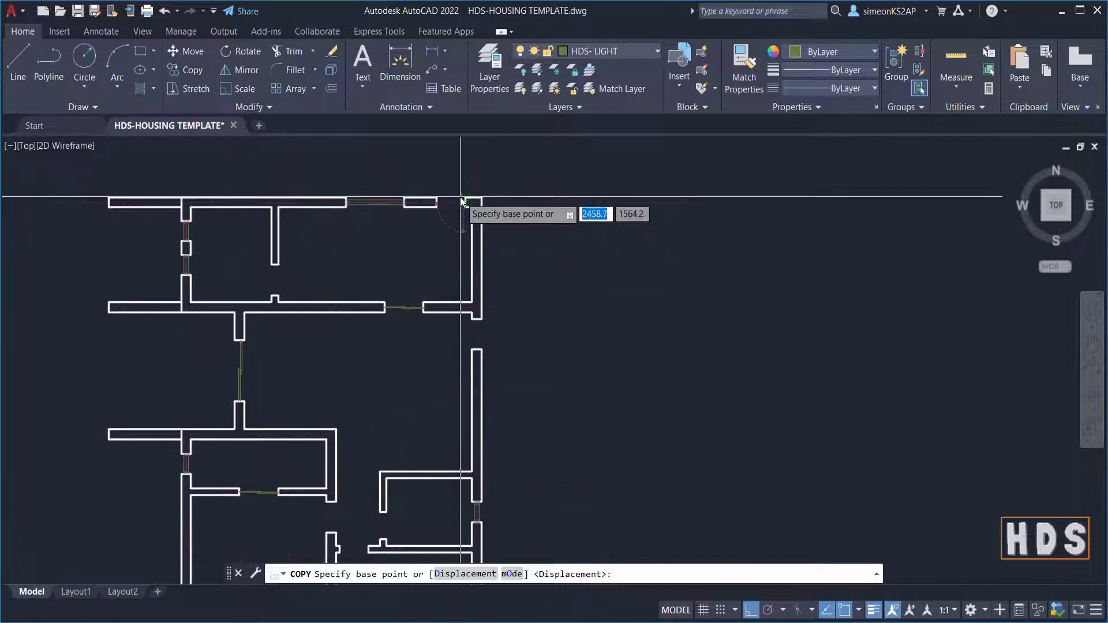
scroll(441, 179, "up", 4)
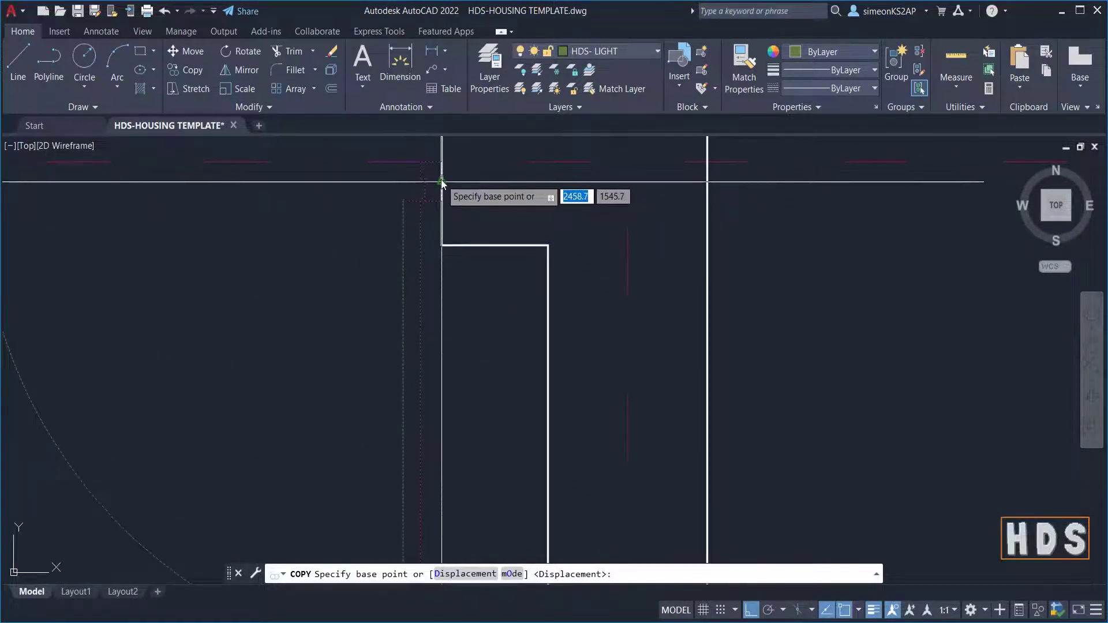
left_click(444, 172)
Place the door copy at the right jamb's midpoint in the lower-right room's top wall opening, and finish copying
scroll(455, 274, "down", 6)
scroll(446, 293, "down", 2)
scroll(442, 289, "up", 8)
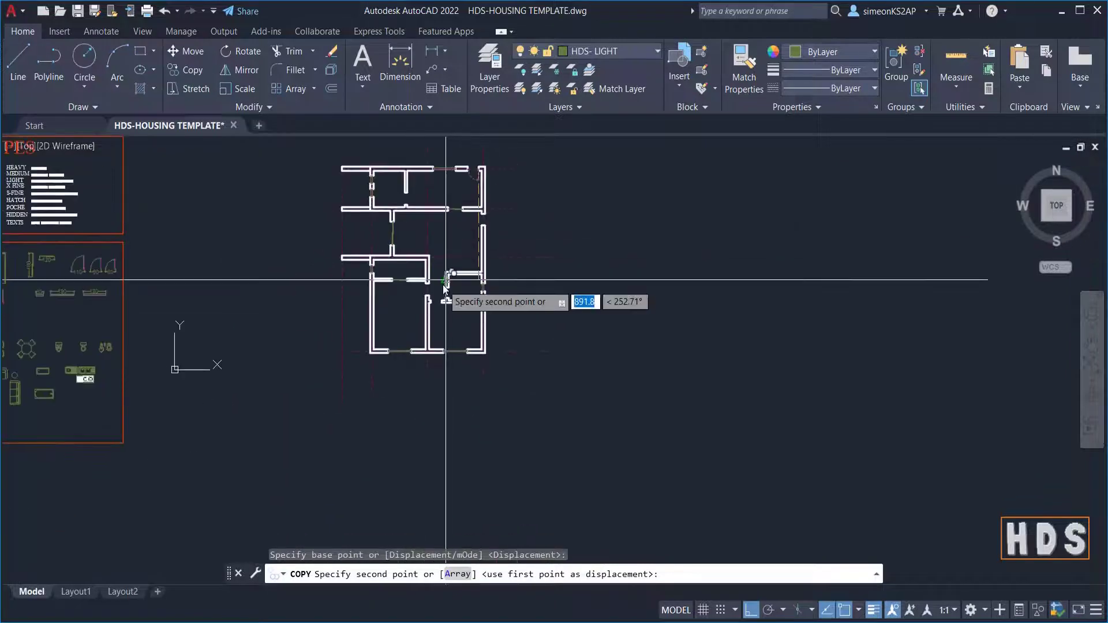
scroll(434, 309, "up", 5)
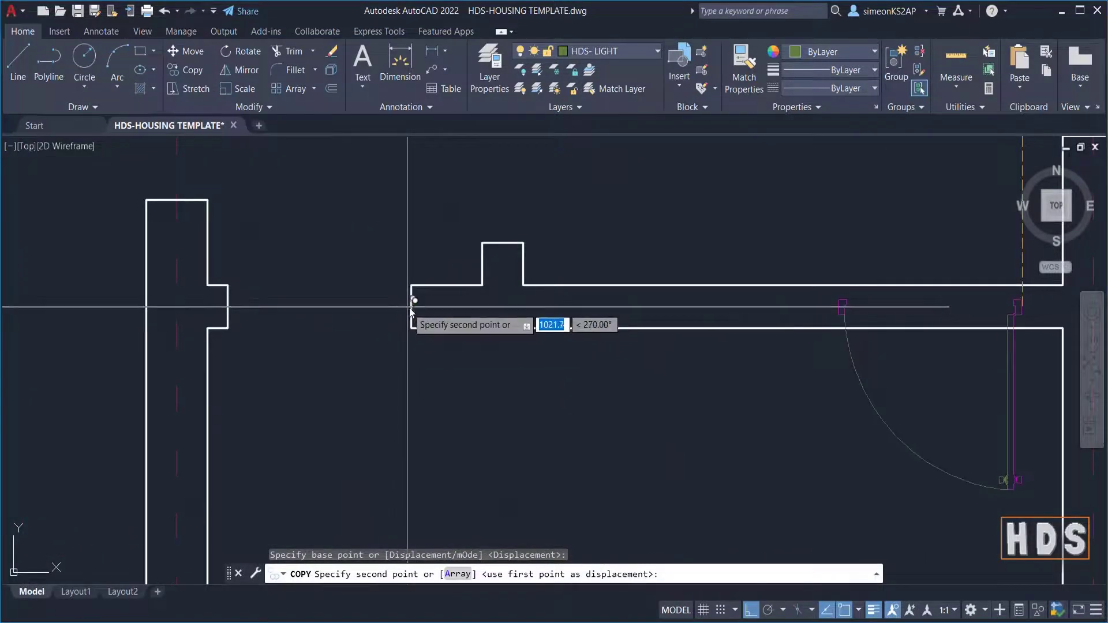
left_click(412, 309)
scroll(405, 323, "down", 5)
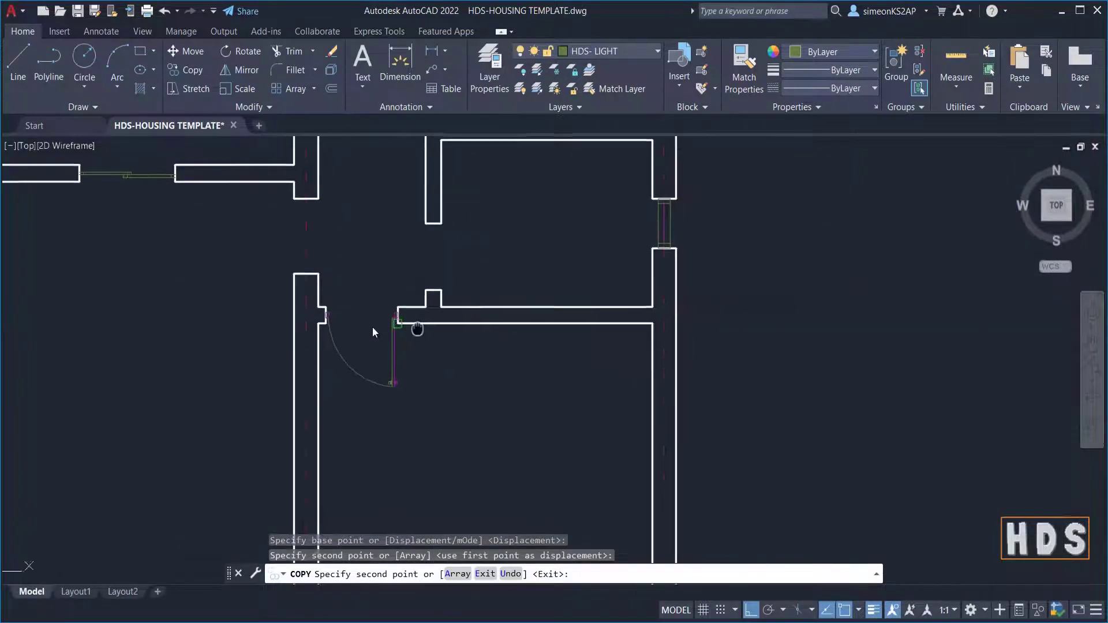
scroll(404, 332, "down", 5)
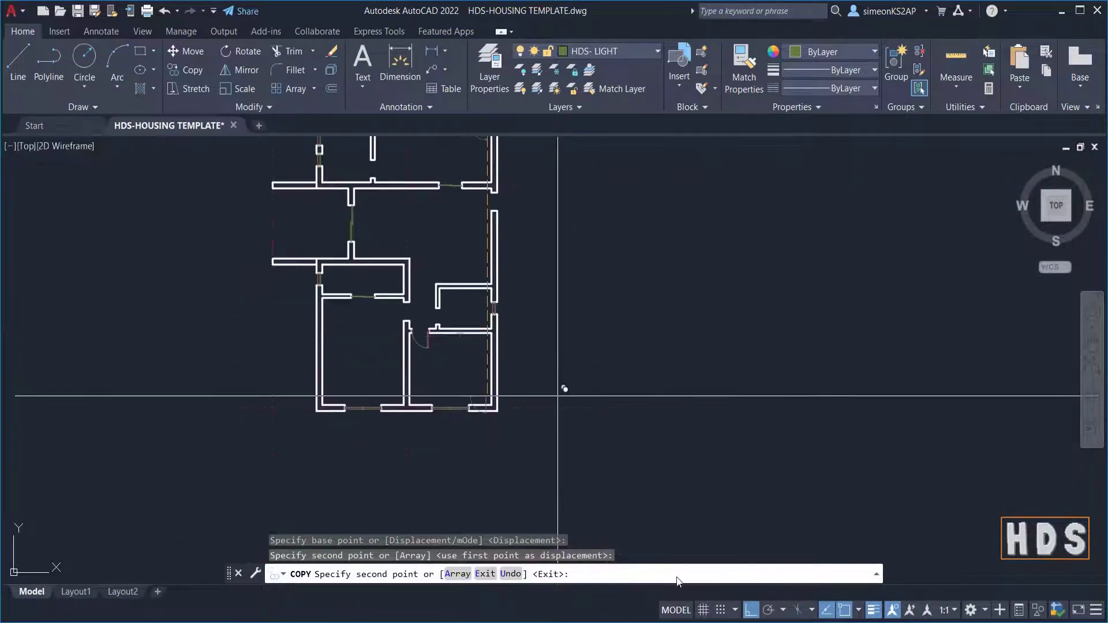
right_click(569, 309)
left_click(598, 317)
Start mirroring the lower-right room's door, with ortho off and the mirror line's first point midway between the upper corners of the opening's jambs
scroll(434, 356, "up", 2)
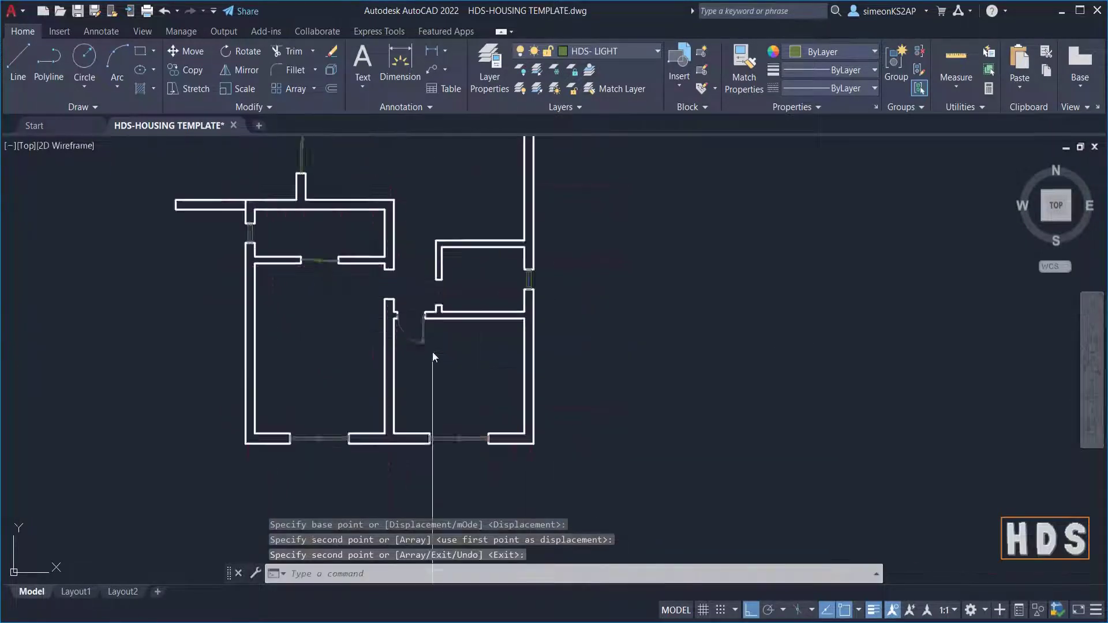
scroll(430, 347, "up", 6)
scroll(413, 350, "down", 2)
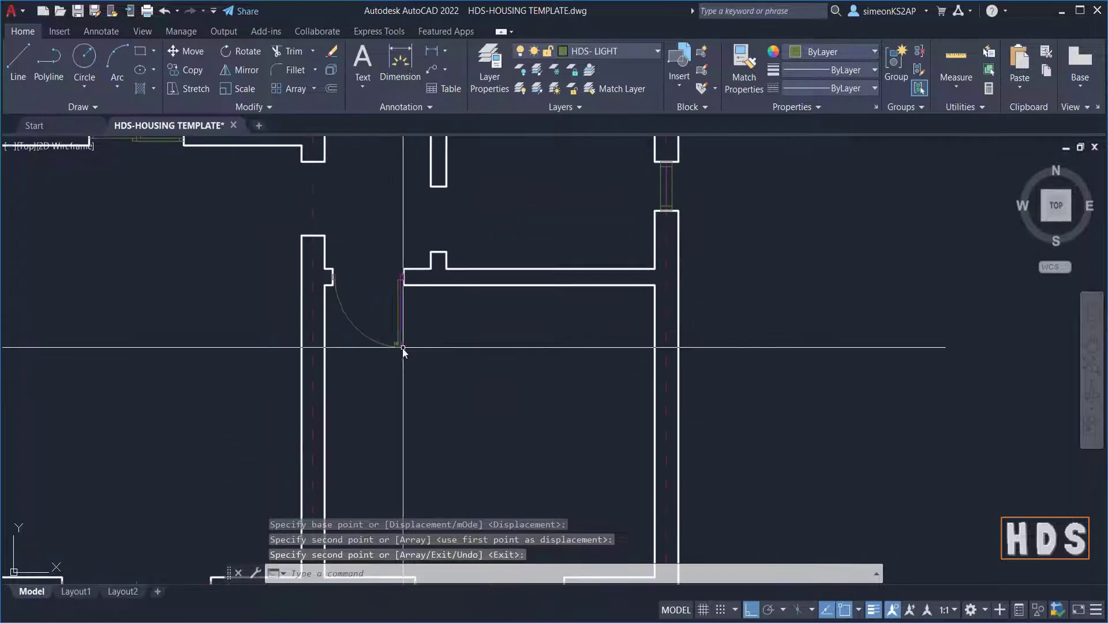
key("Return")
left_click(392, 329)
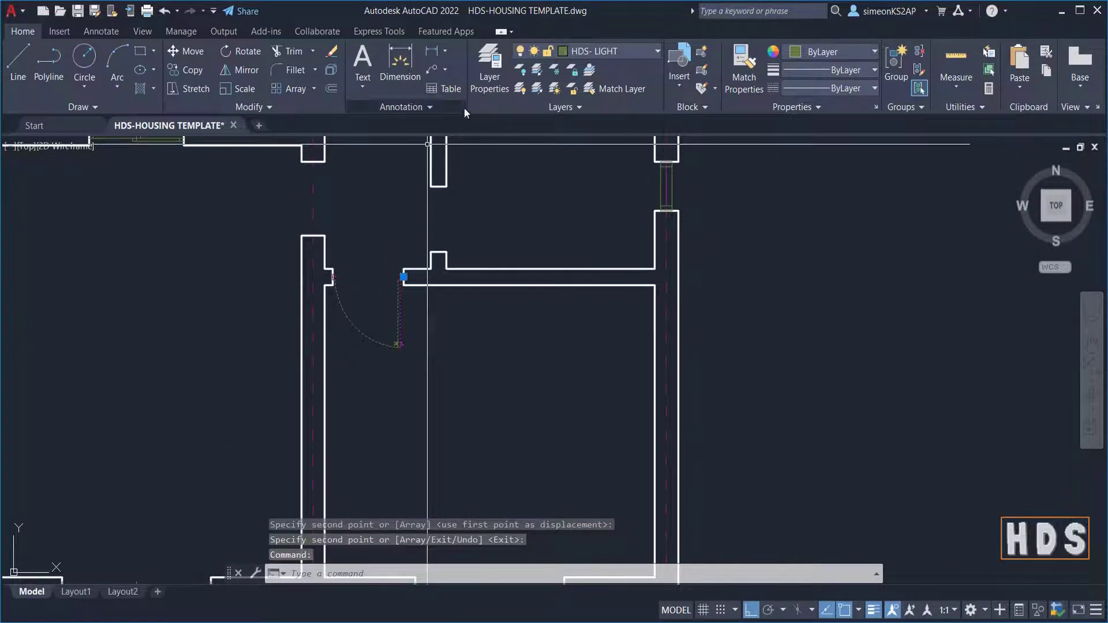
left_click(245, 69)
scroll(383, 282, "up", 2)
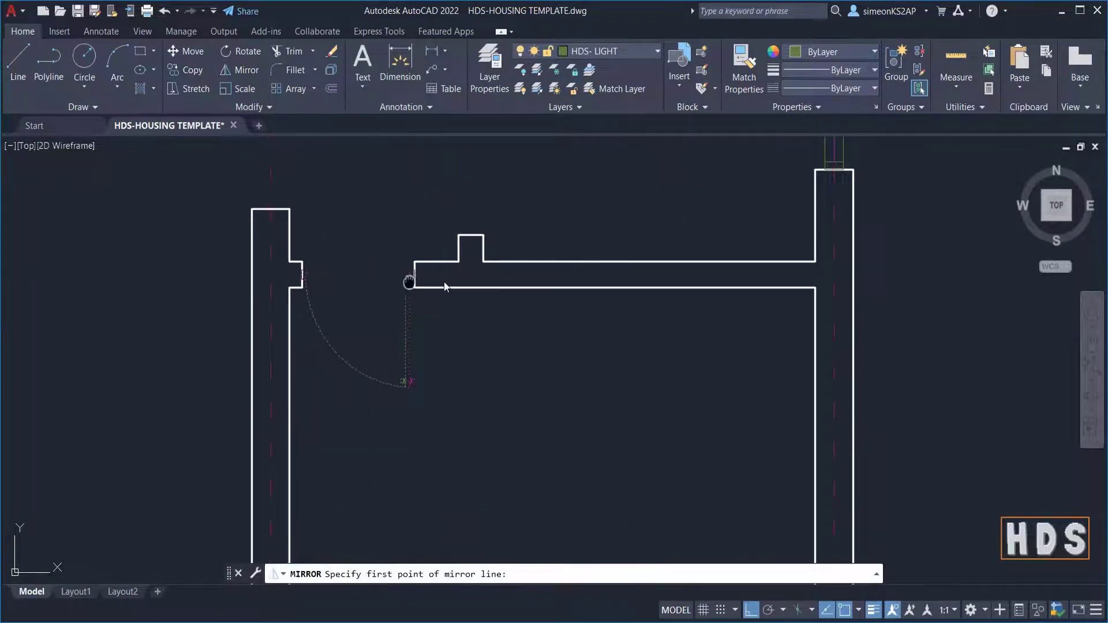
scroll(458, 274, "up", 5)
scroll(527, 293, "down", 6)
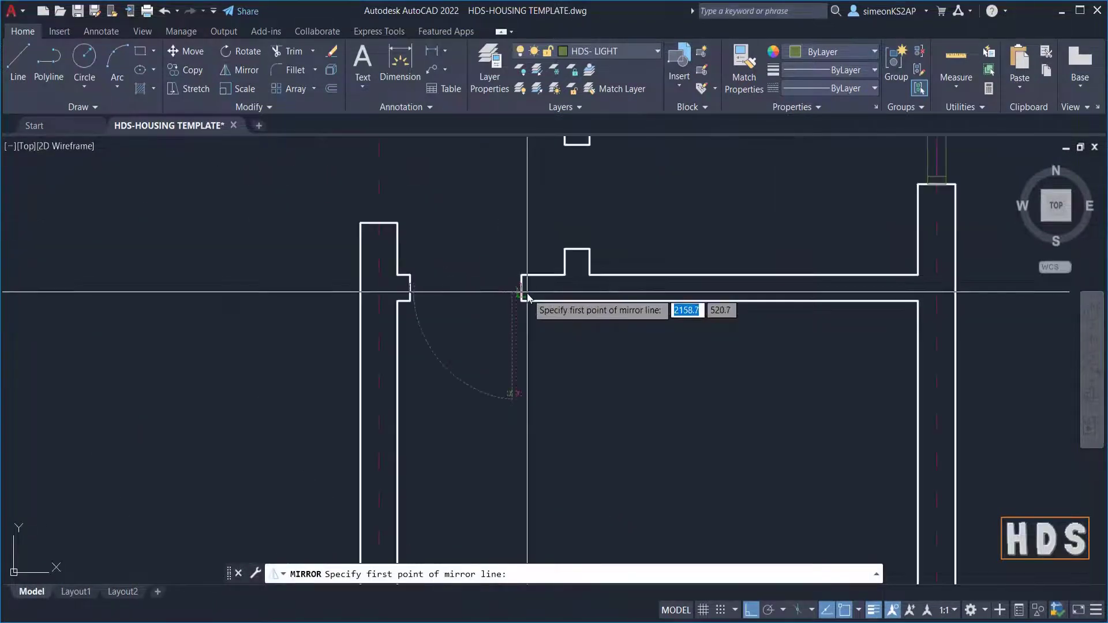
key("F8")
right_click(493, 218, "shift")
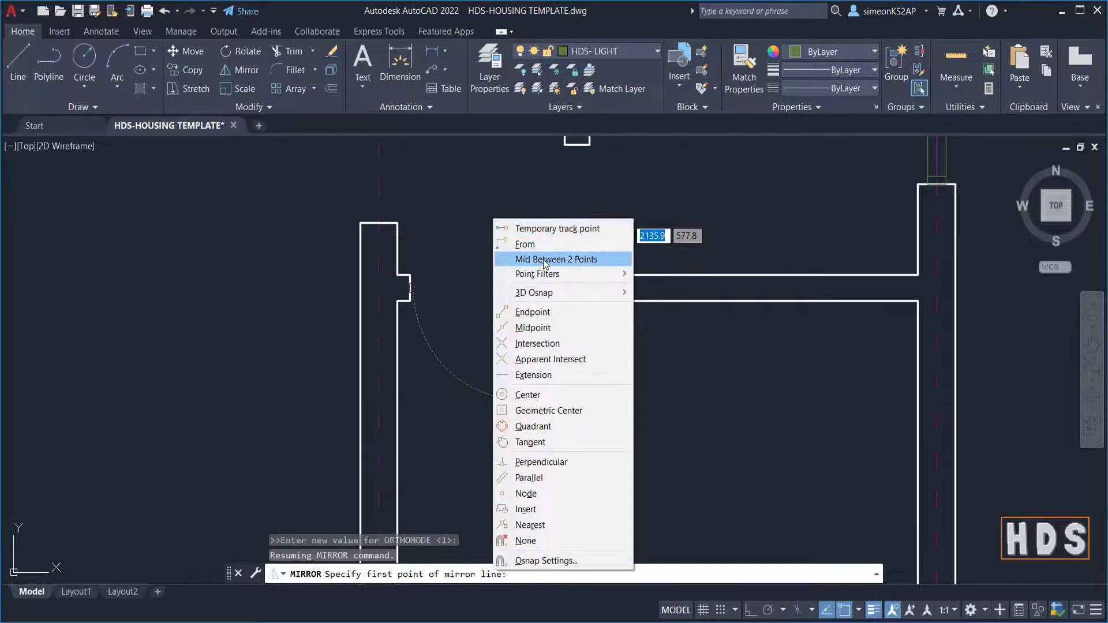
left_click(544, 261)
scroll(511, 295, "up", 5)
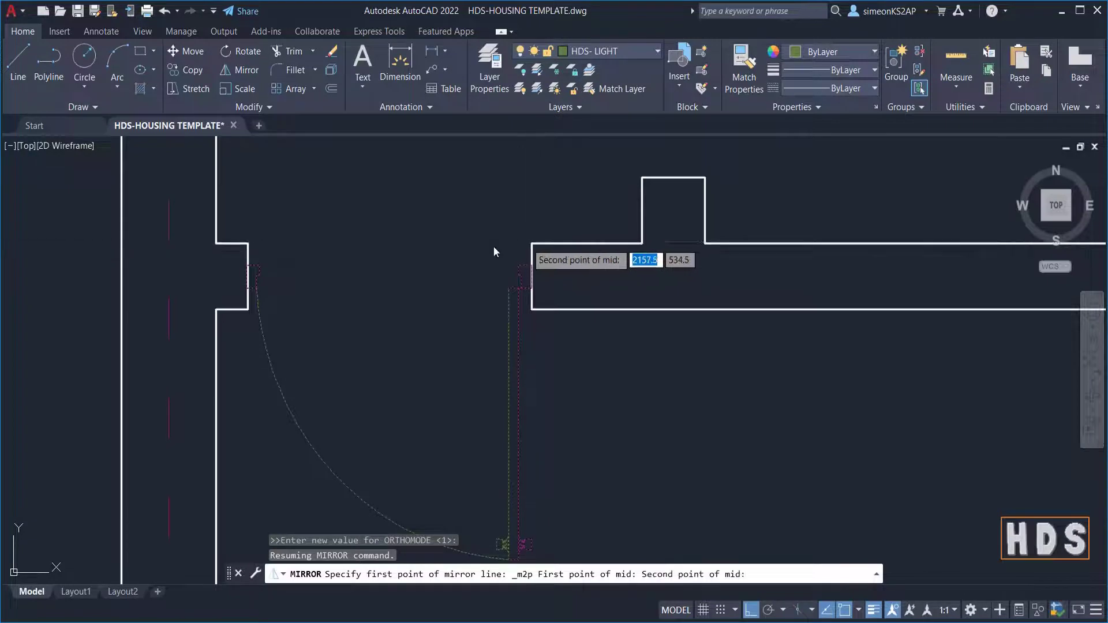
left_click(249, 248)
Mirror the door across a vertical line with ortho on so it hinges on the opposite jamb, erasing the source door
scroll(311, 317, "down", 5)
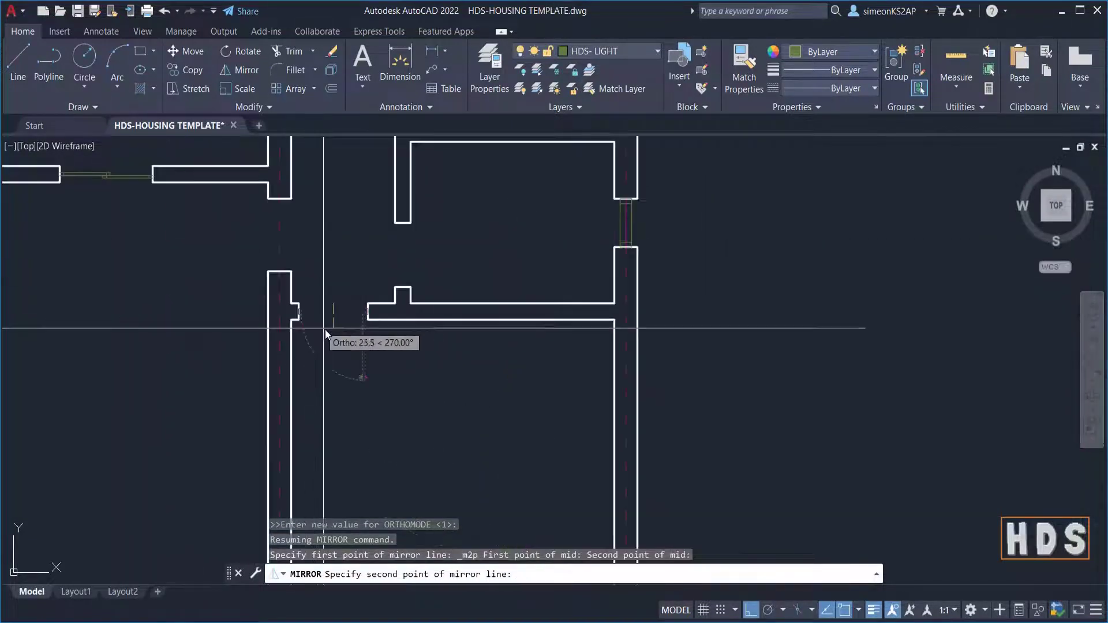
left_click(331, 403)
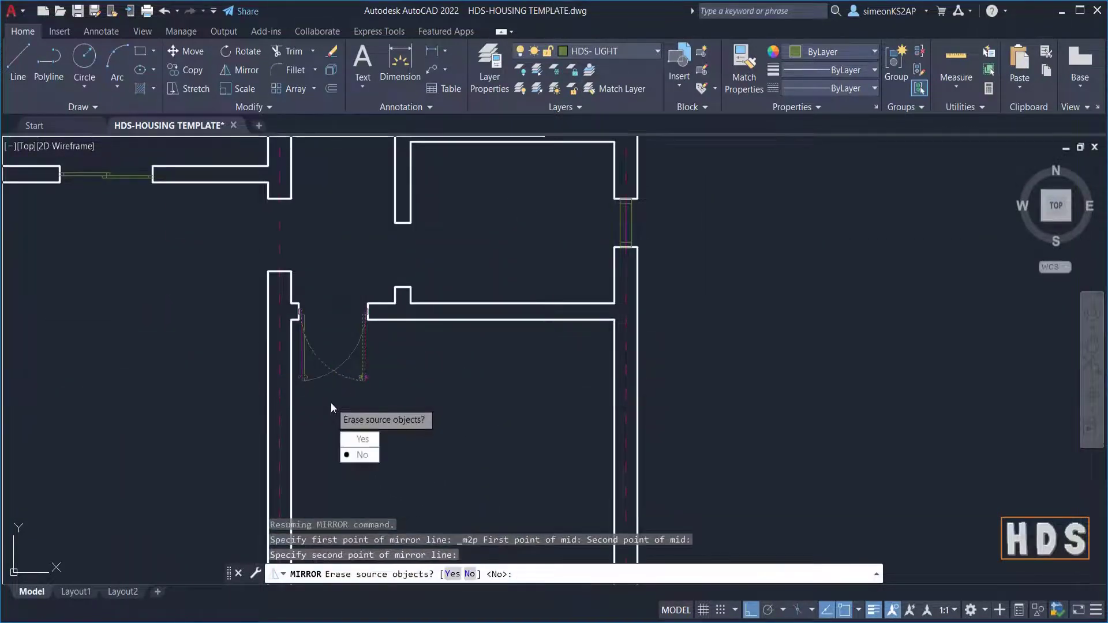
left_click(363, 440)
scroll(365, 351, "down", 5)
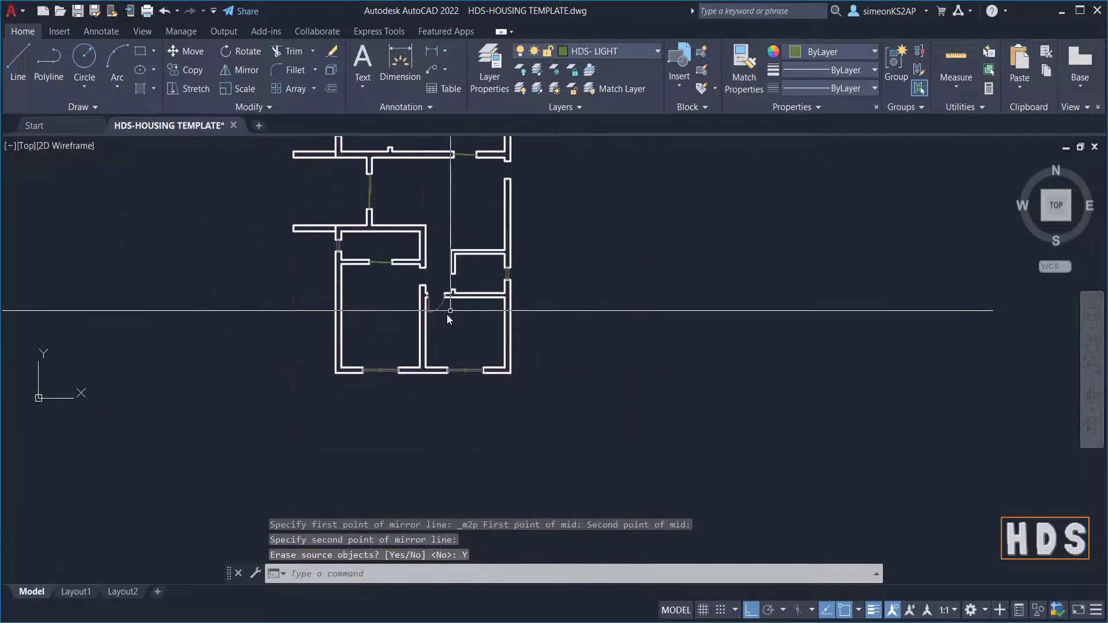
Start copying the mirrored door with its base point at the outer midpoint of its hinge-side frame
scroll(410, 345, "up", 2)
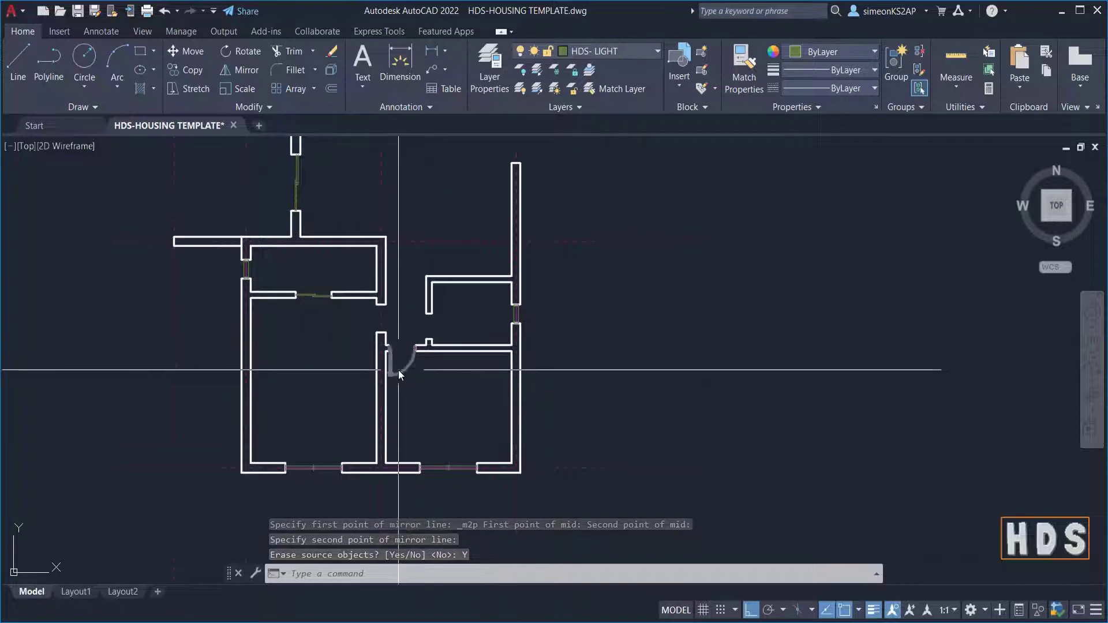
scroll(404, 372, "up", 2)
left_click(411, 372)
scroll(419, 363, "down", 2)
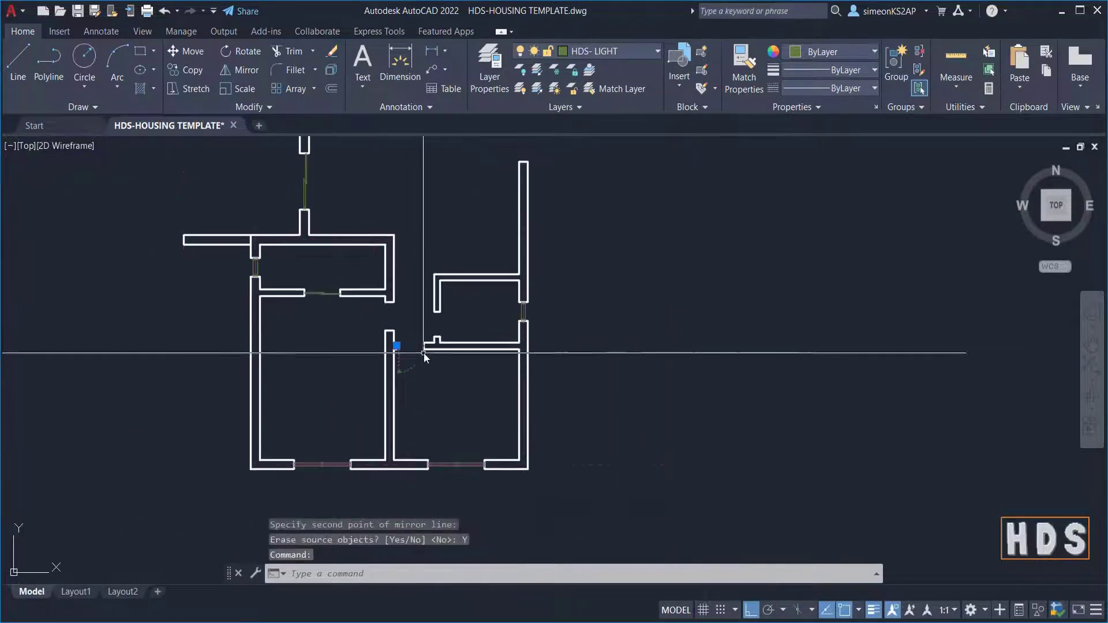
scroll(404, 346, "up", 6)
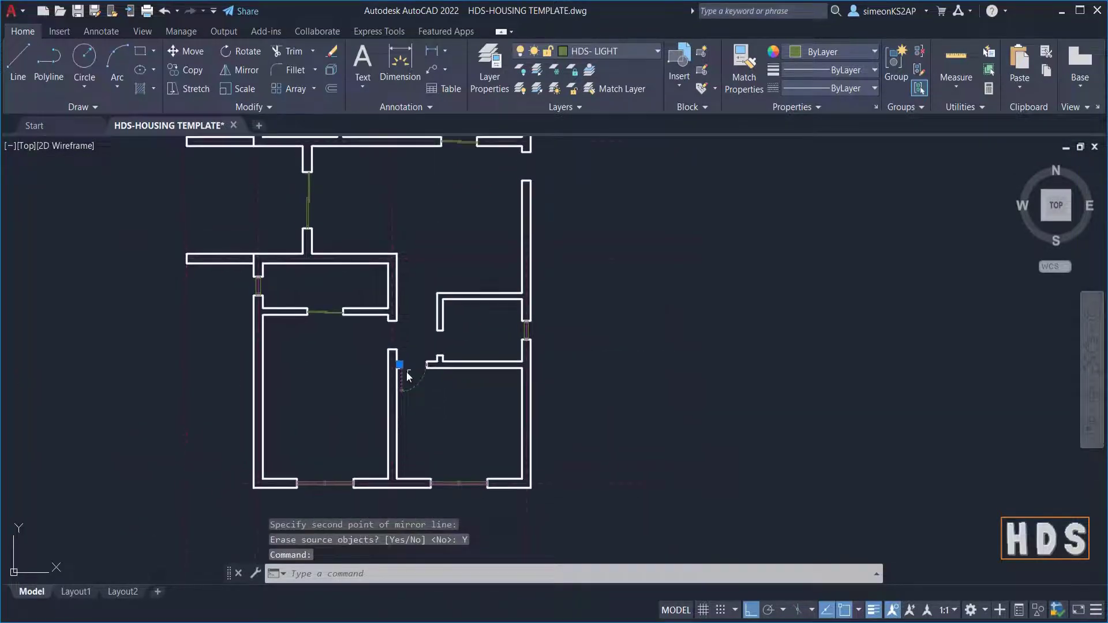
left_click(186, 70)
scroll(348, 321, "up", 6)
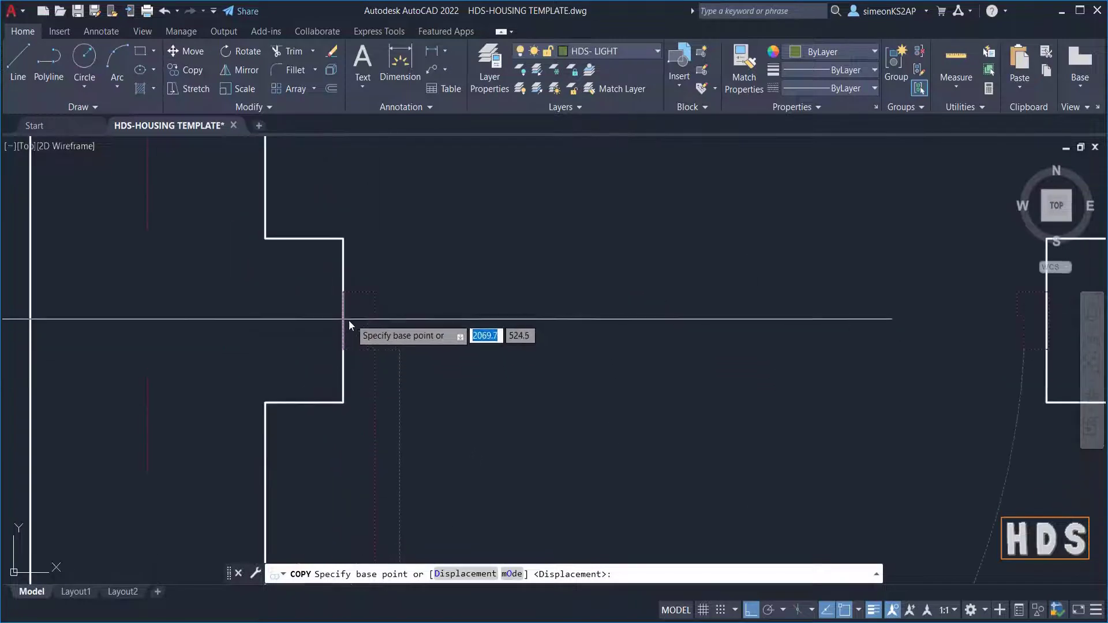
left_click(345, 321)
Place the door copy at the upper end's midpoint of the wall between the two bottom rooms, and finish copying
scroll(358, 323, "down", 6)
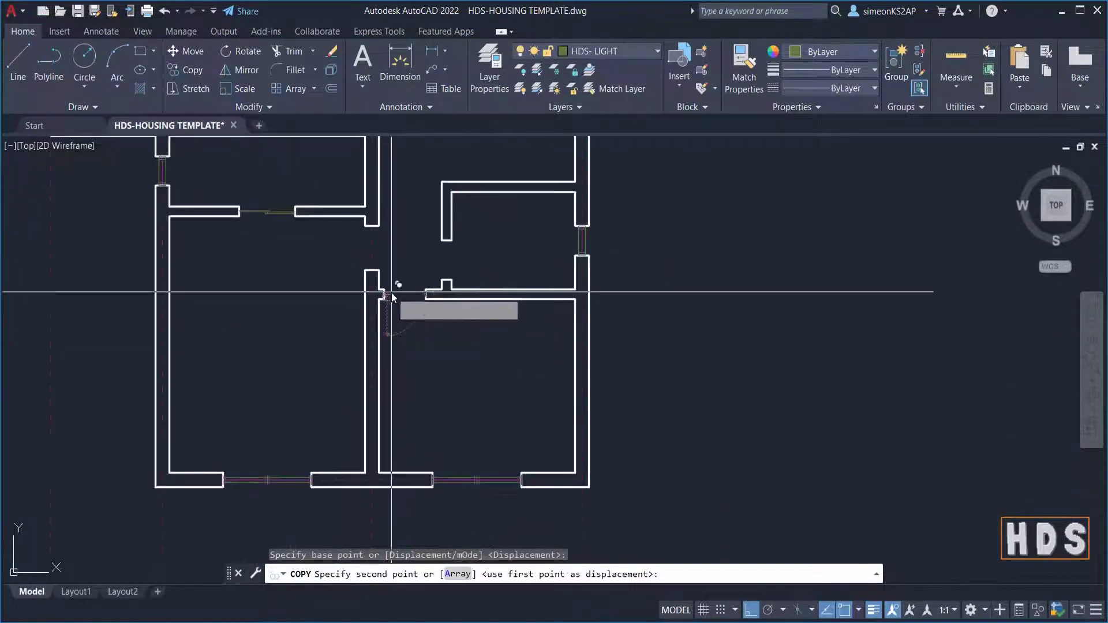
scroll(407, 375, "up", 6)
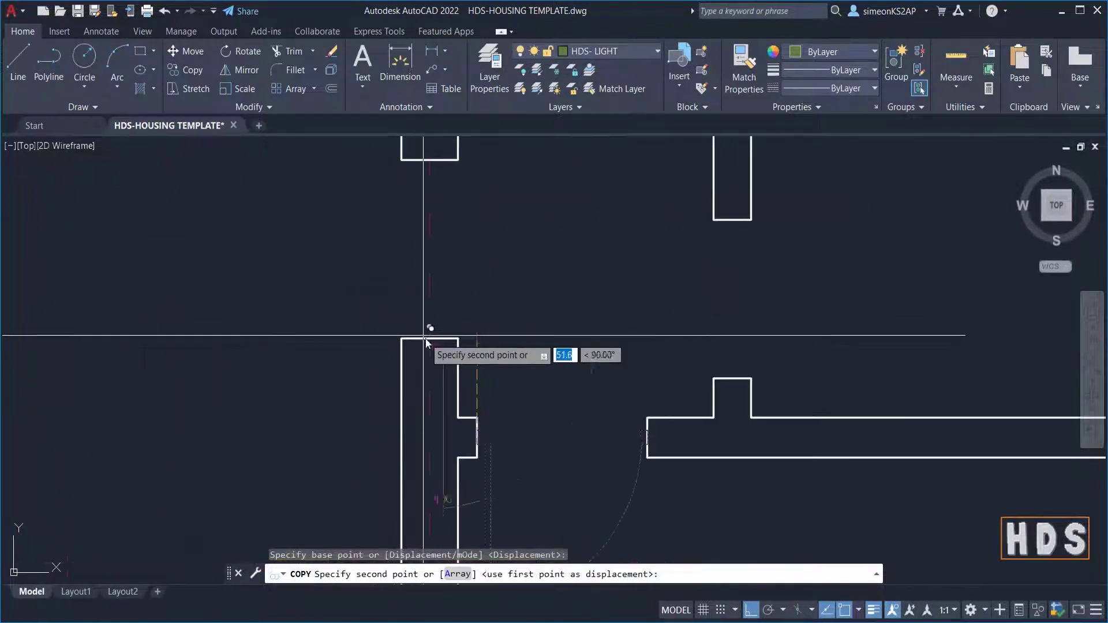
left_click(428, 339)
scroll(444, 324, "down", 5)
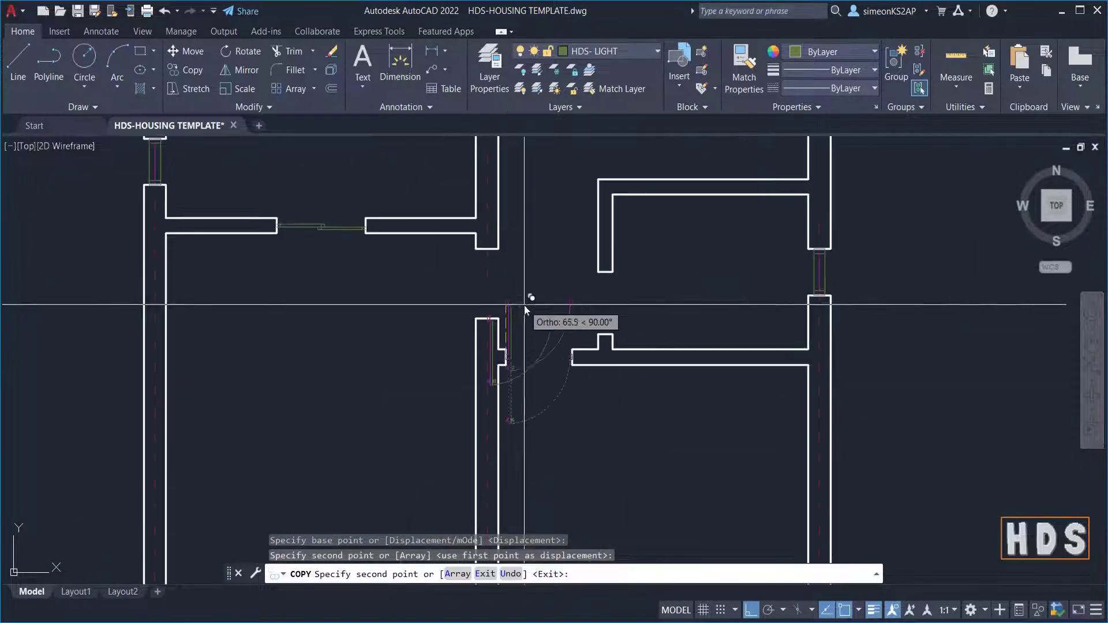
right_click(455, 307)
left_click(485, 313)
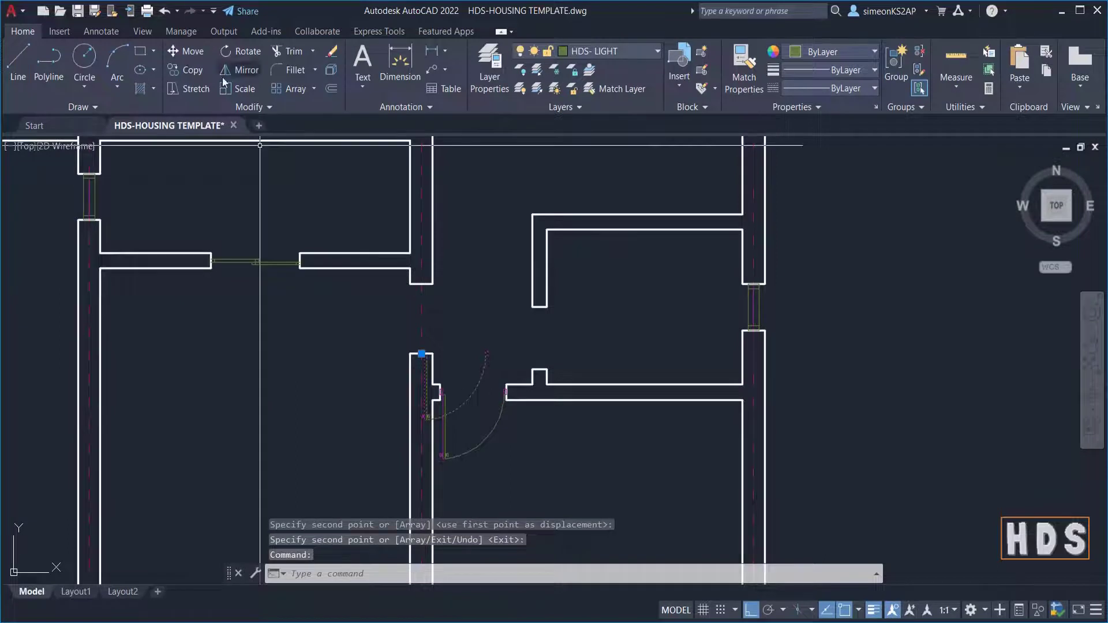
Rotate the door copy 90 degrees counterclockwise about the upper midpoint of the central wall's end, then cancel the mirroring attempt
left_click(247, 54)
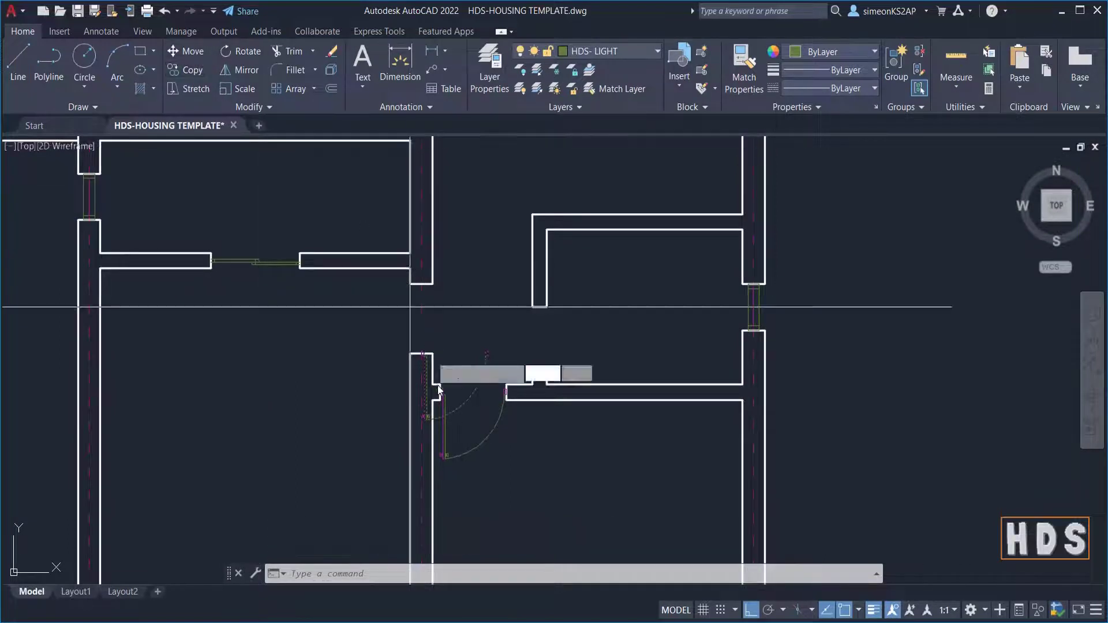
scroll(416, 358, "up", 5)
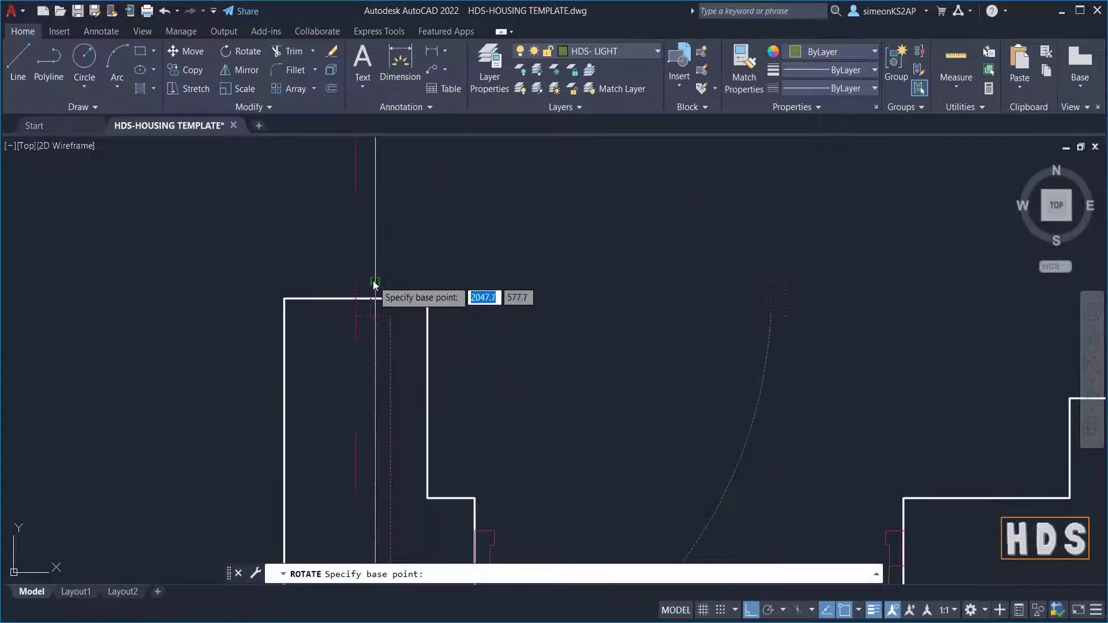
left_click(359, 297)
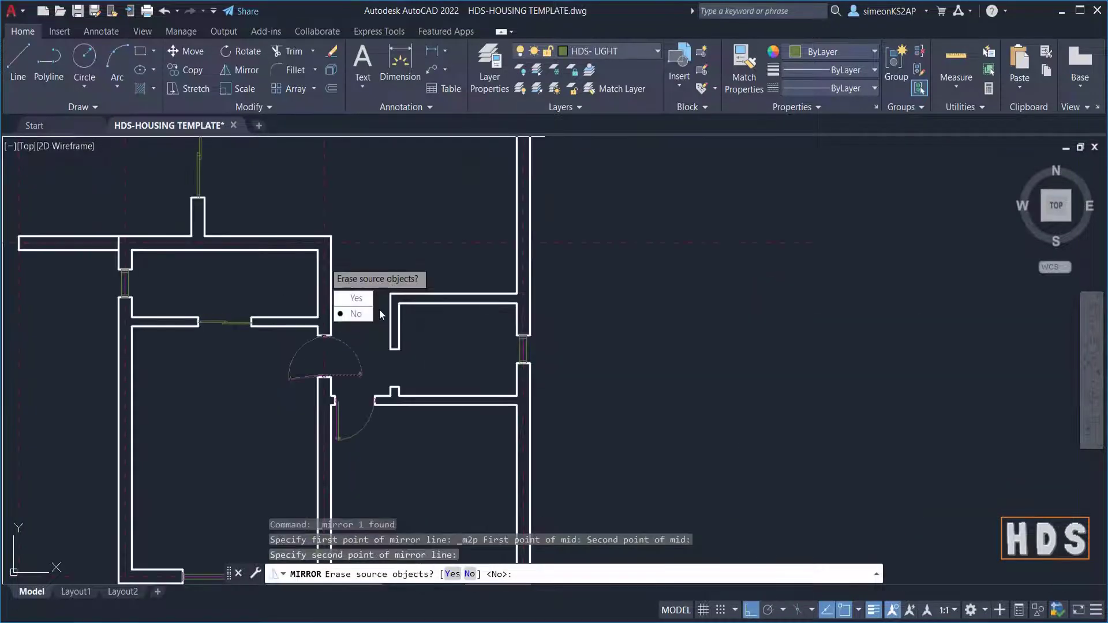
key("Escape")
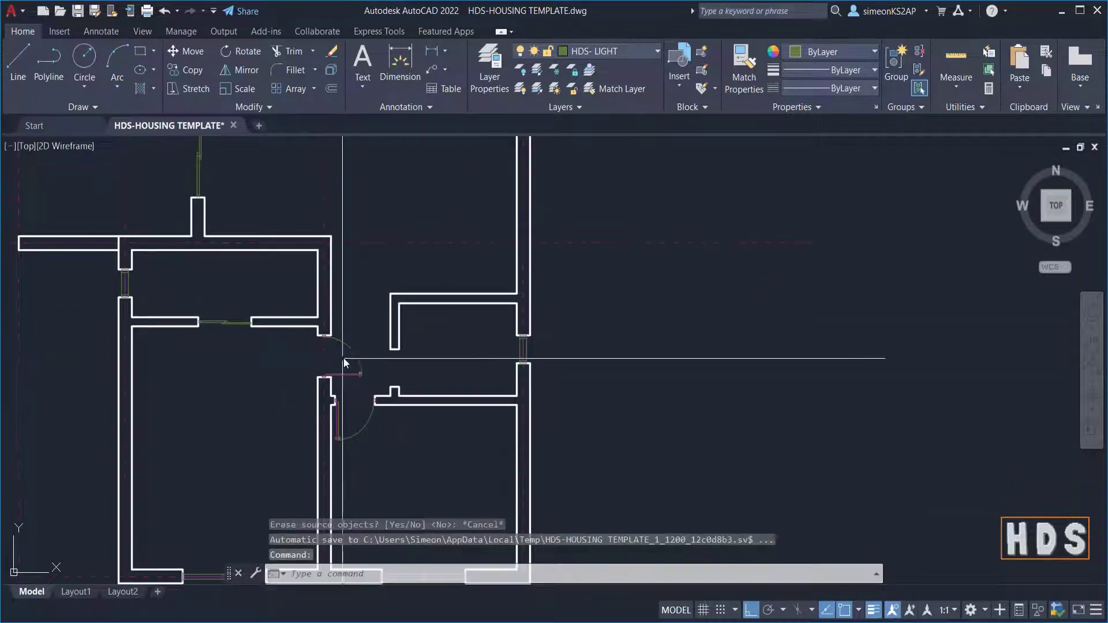
Mirror the door across the vertical line through both jambs' midpoints so it swings into the lower-left room, erasing the source door
scroll(355, 354, "up", 5)
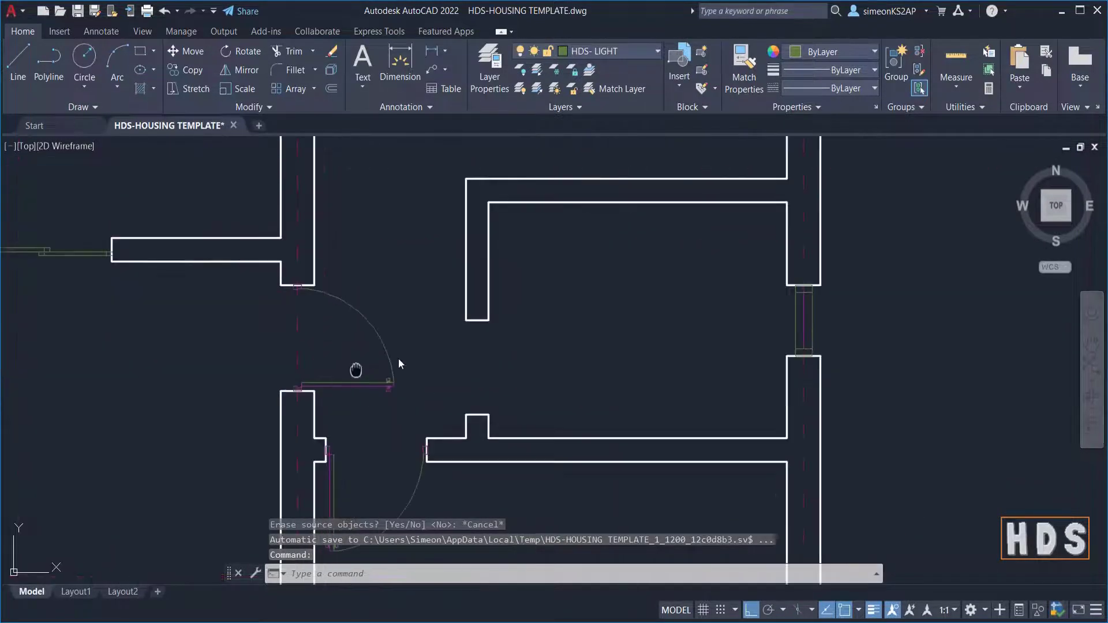
scroll(399, 381, "up", 5)
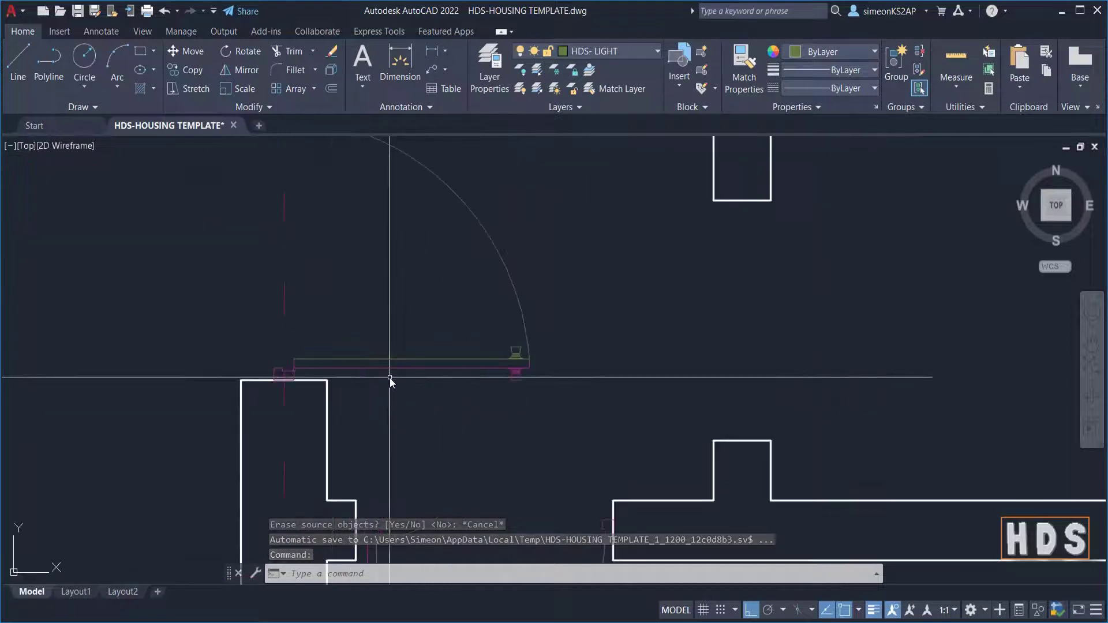
scroll(491, 380, "down", 5)
left_click(479, 372)
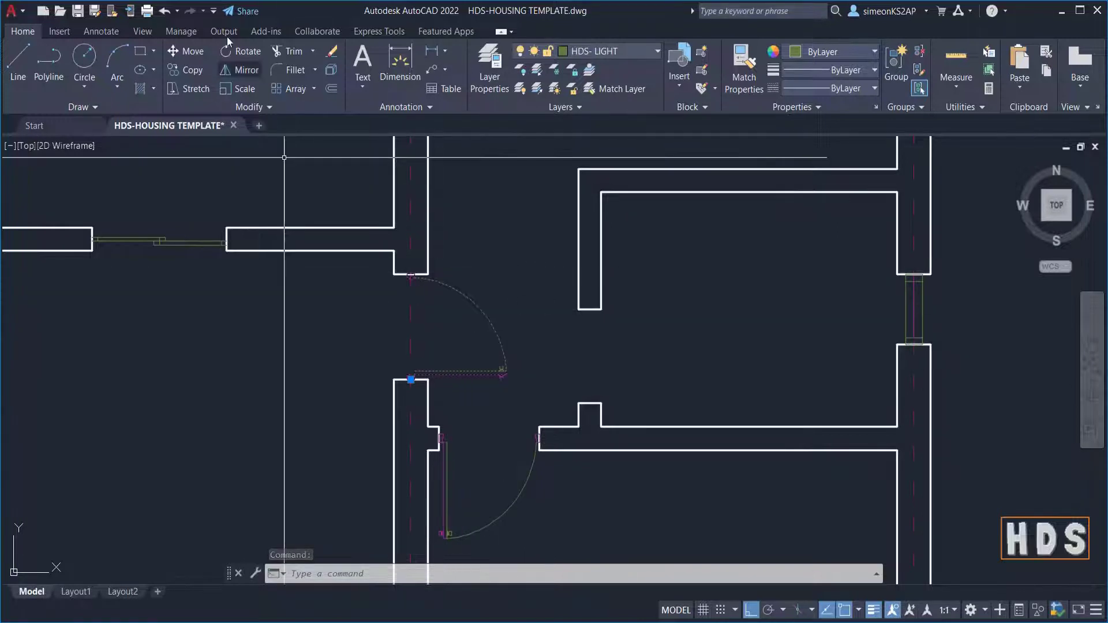
left_click(244, 71)
scroll(445, 335, "up", 3)
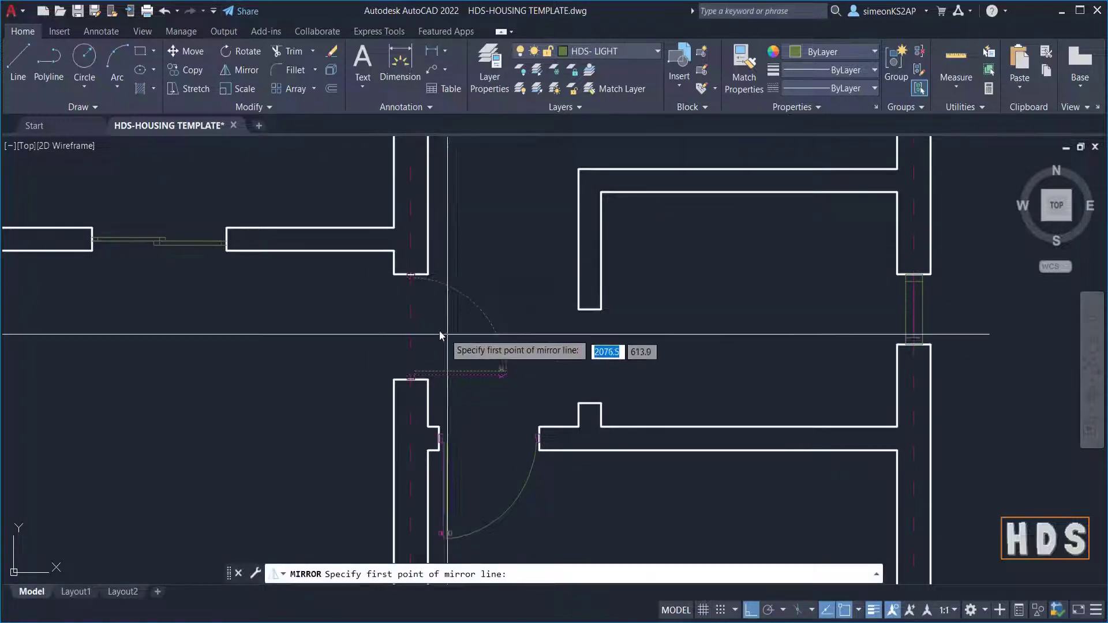
mouse_move(449, 342)
middle_mouse_down()
mouse_move(388, 324)
mouse_move(435, 329)
mouse_move(421, 341)
middle_mouse_up()
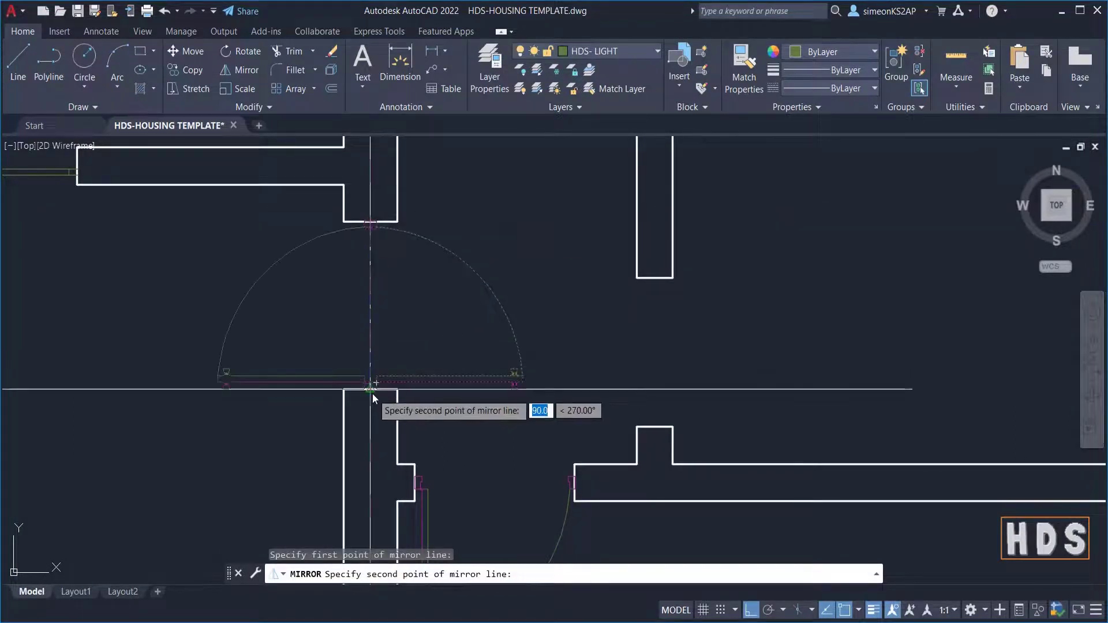
left_click(373, 393)
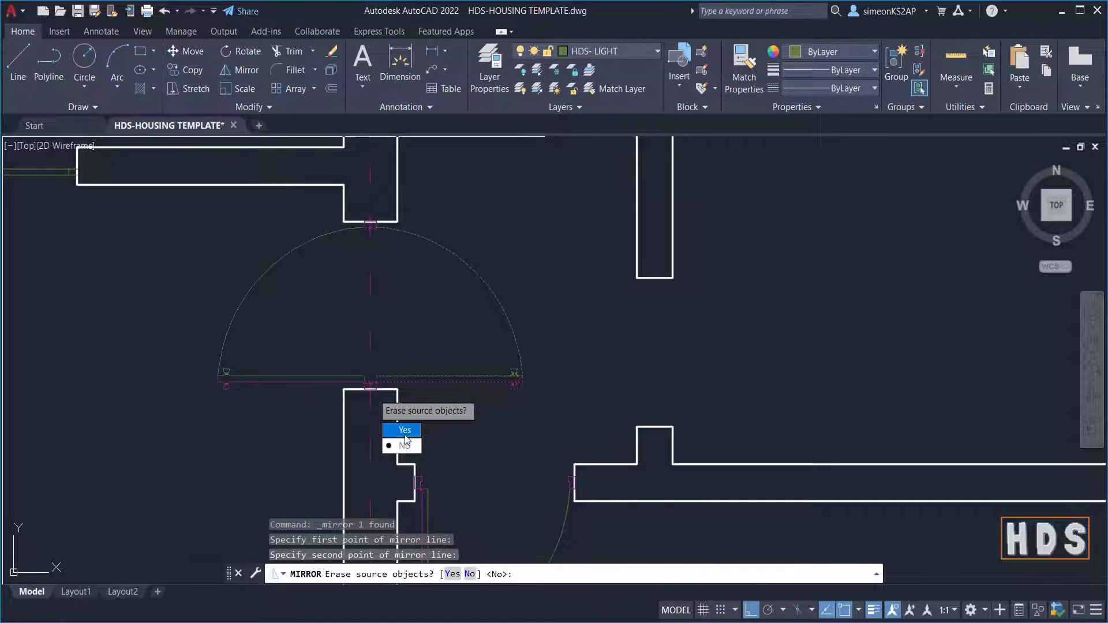
key("Return")
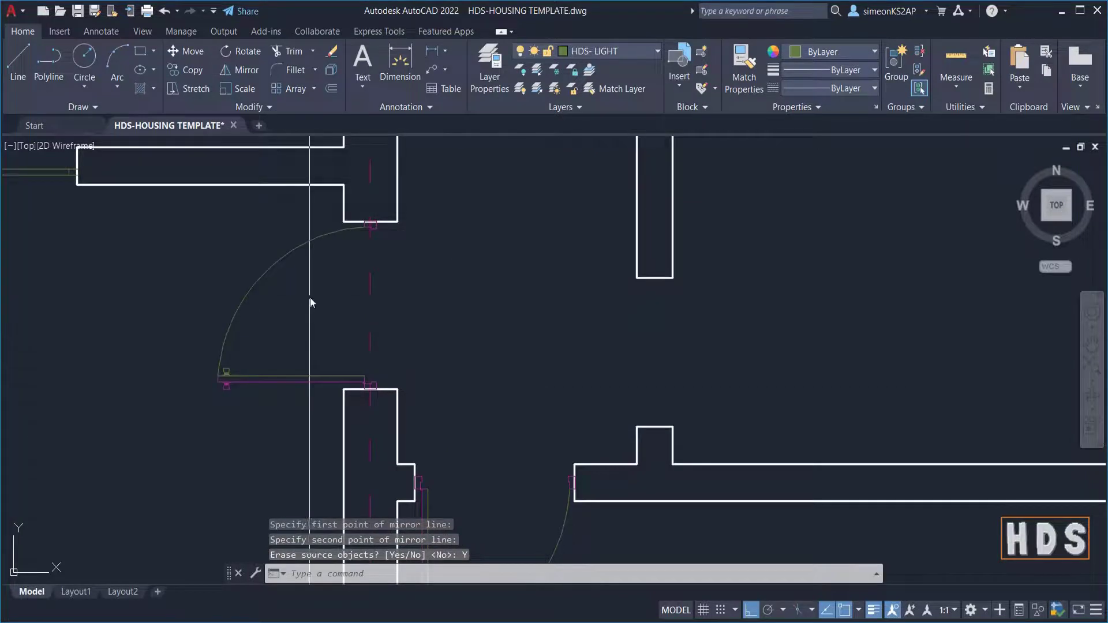
Start mirroring the lower-left room's door, with the mirror line's first point midway between the midpoints of the opening's two jambs
left_click(300, 378)
key("Escape")
left_click(306, 385)
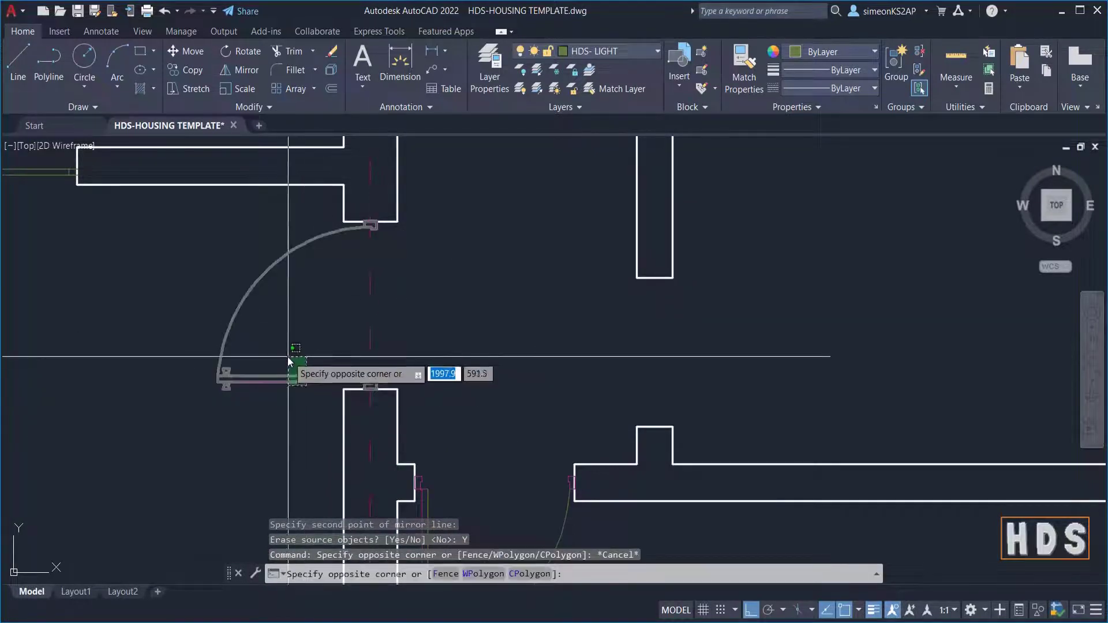
left_click(288, 356)
left_click(247, 71)
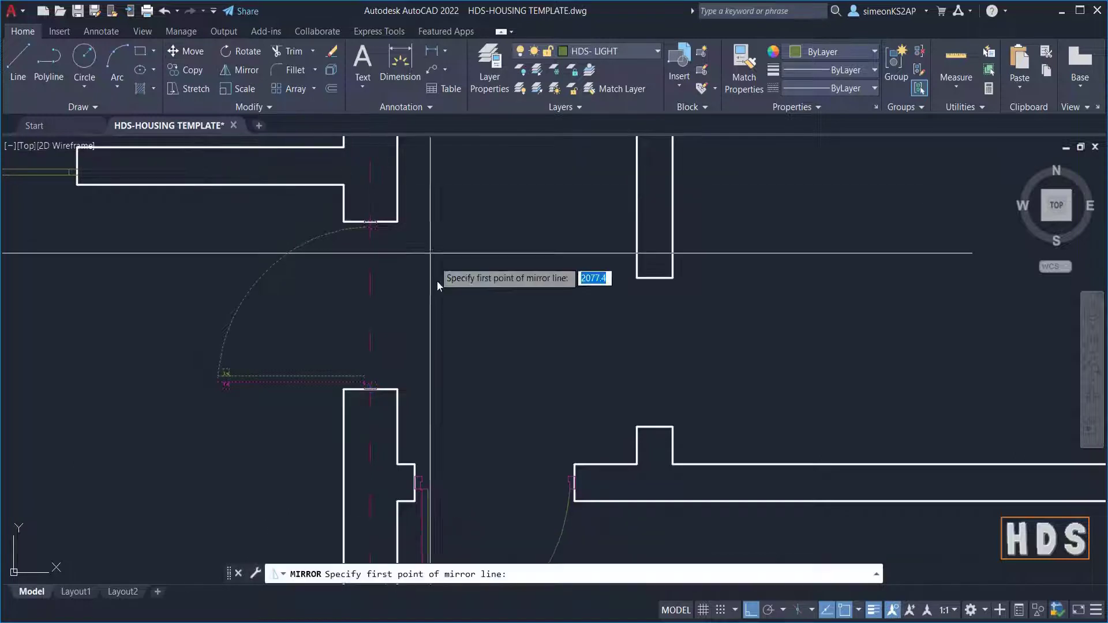
right_click(439, 281, "shift")
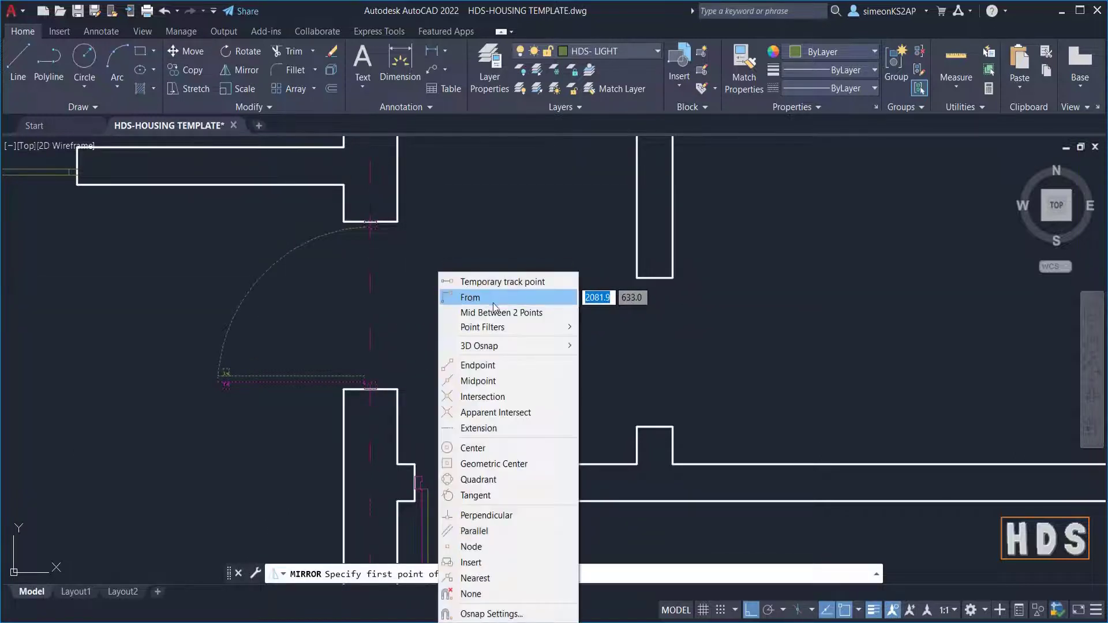
left_click(497, 314)
scroll(370, 221, "up", 2)
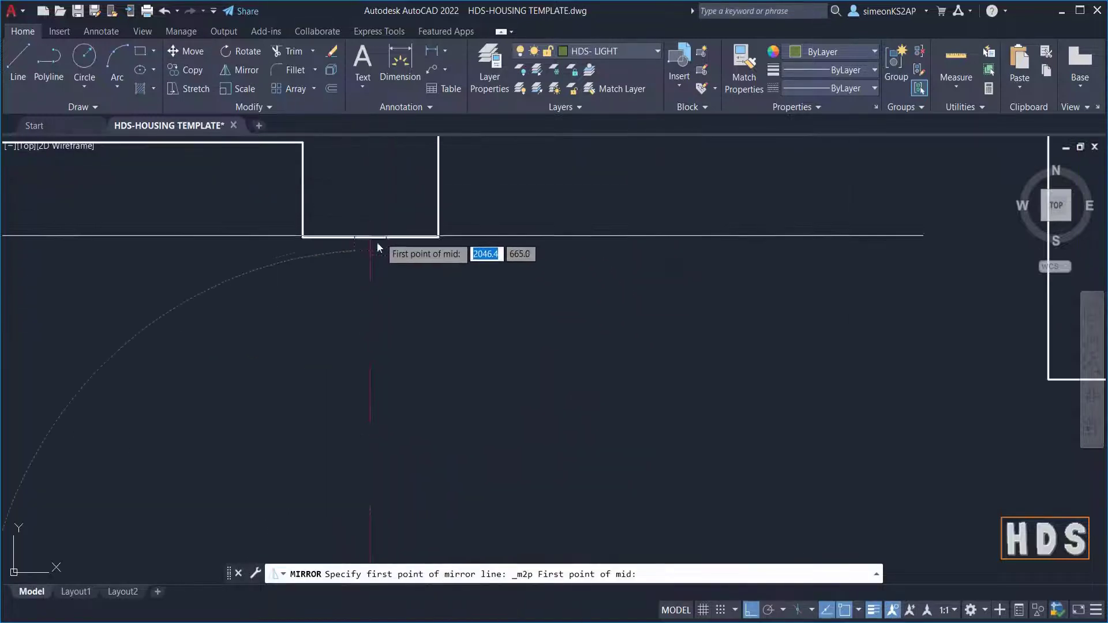
left_click(369, 239)
scroll(384, 248, "down", 2)
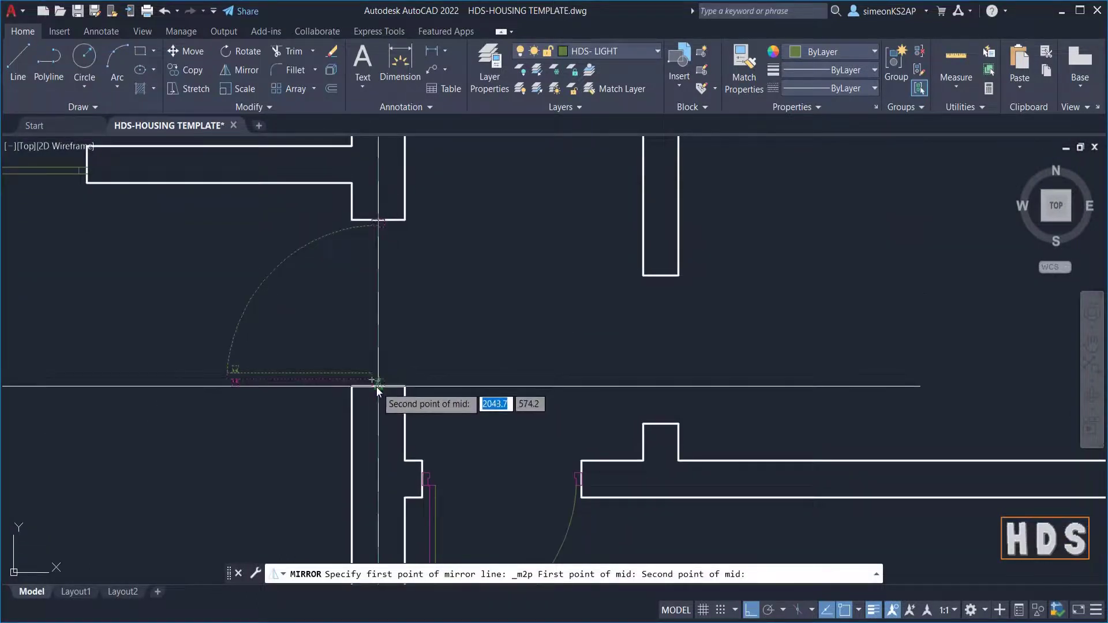
scroll(377, 381, "up", 4)
left_click(374, 392)
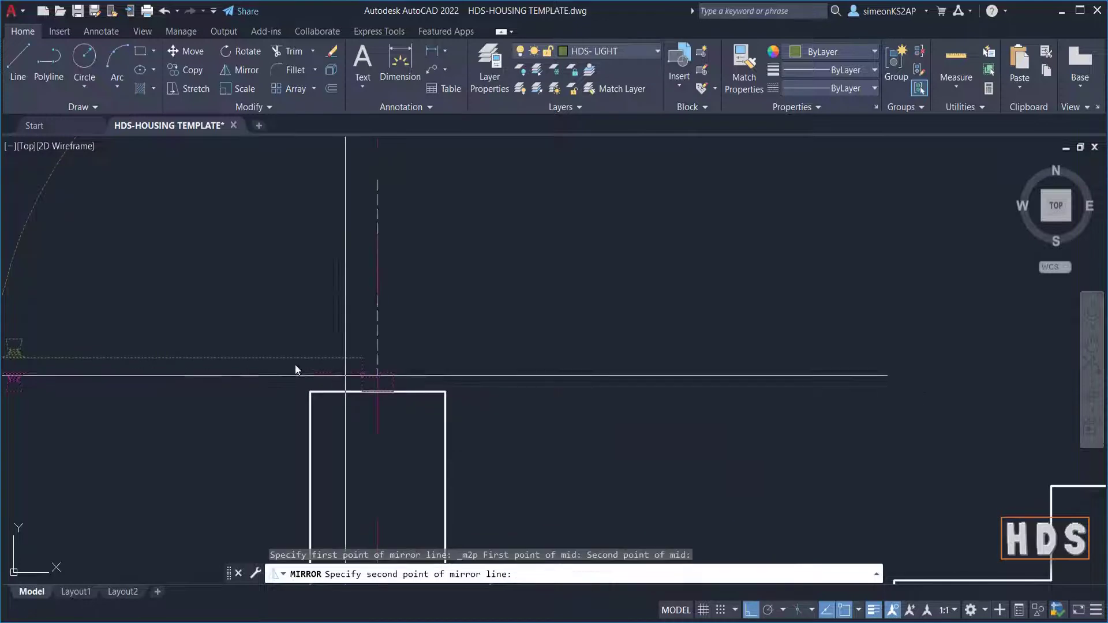
Mirror the door across a horizontal line with ortho on so it hinges on the upper jamb, erasing the source door
scroll(207, 331, "down", 3)
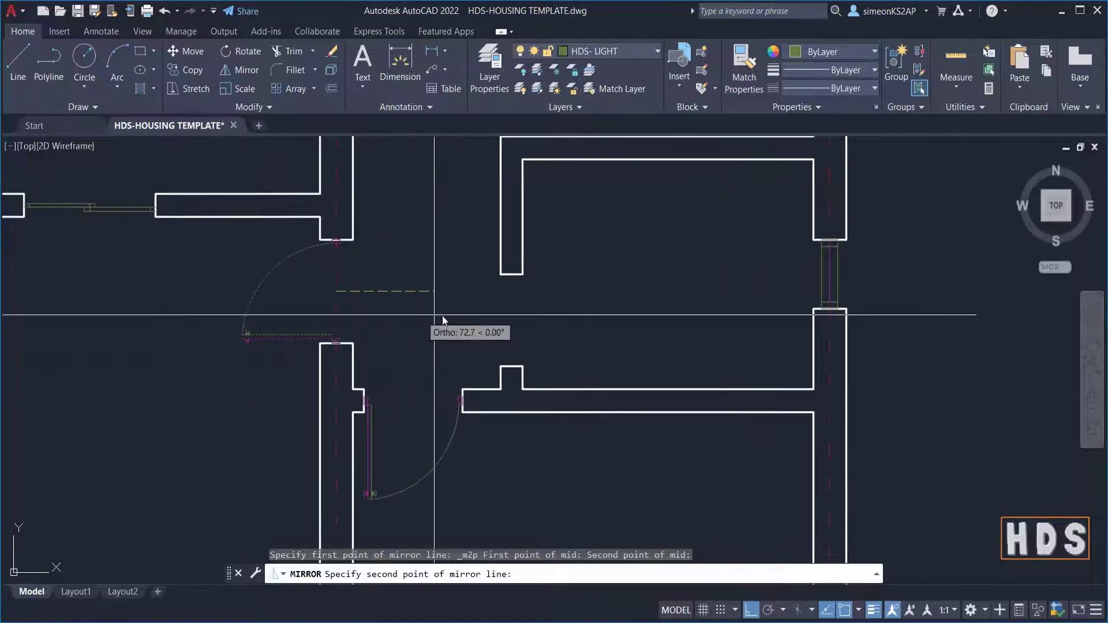
left_click(211, 258)
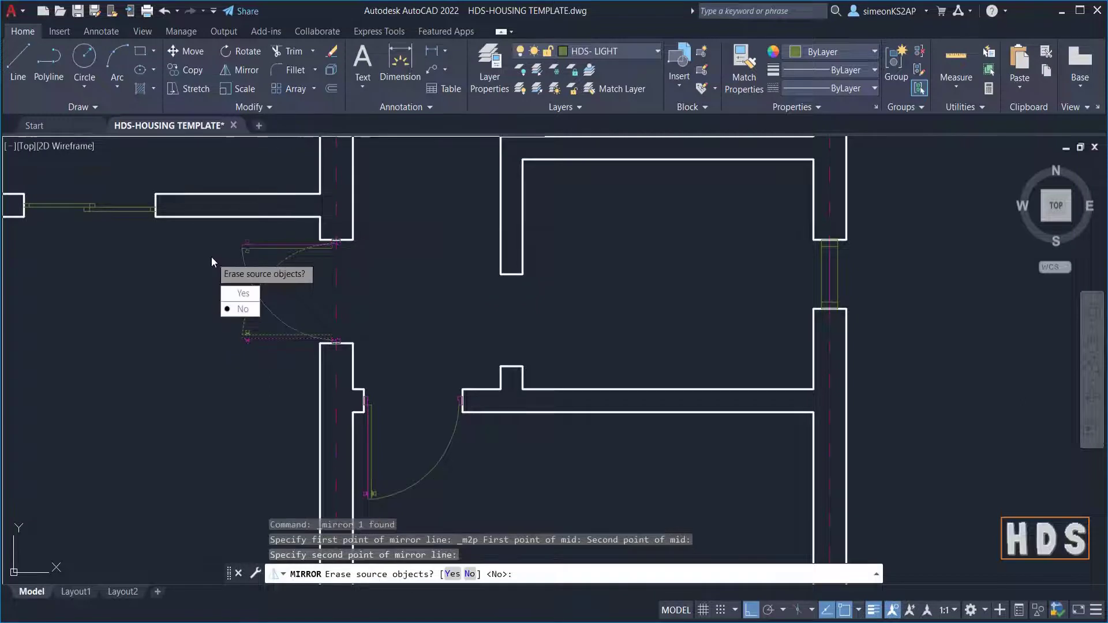
left_click(243, 293)
scroll(338, 264, "down", 4)
middle_click_drag(338, 264, 439, 274)
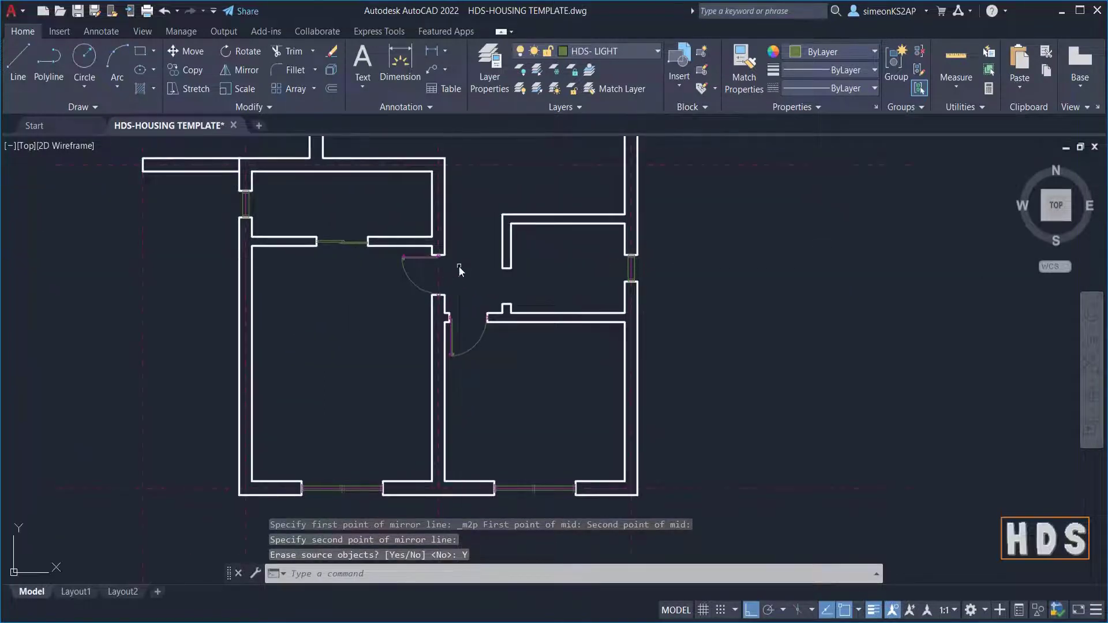
key("Escape")
Start copying the 80 swing door from the block library with its base point at the hinge-side frame's lower outer corner
scroll(459, 291, "down", 3)
scroll(442, 310, "up", 3)
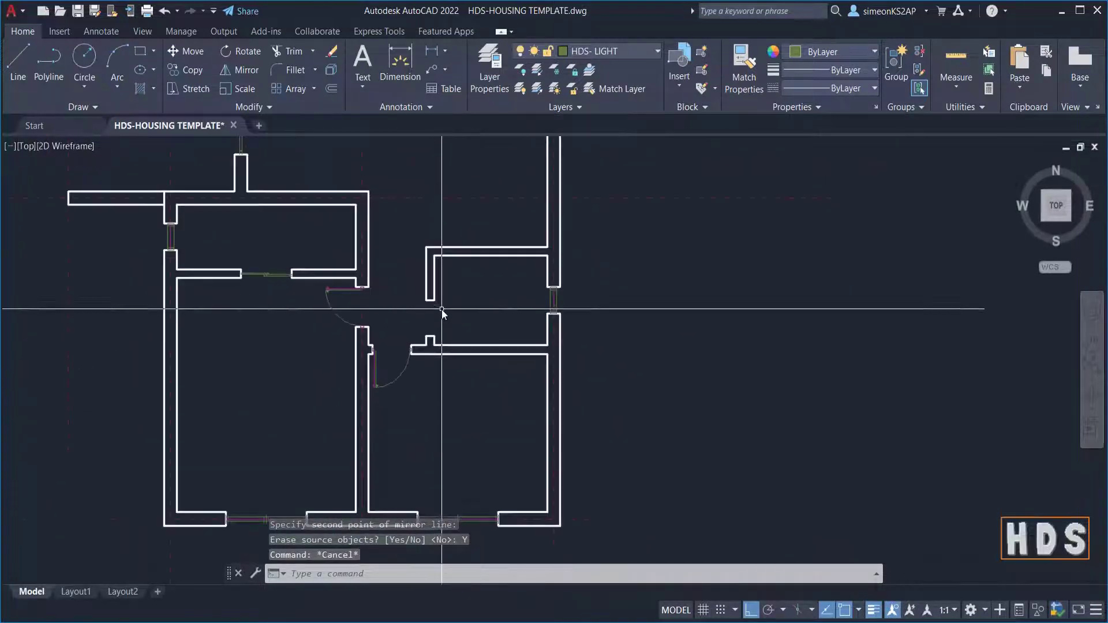
scroll(442, 309, "down", 3)
middle_click_drag(442, 310, 462, 336)
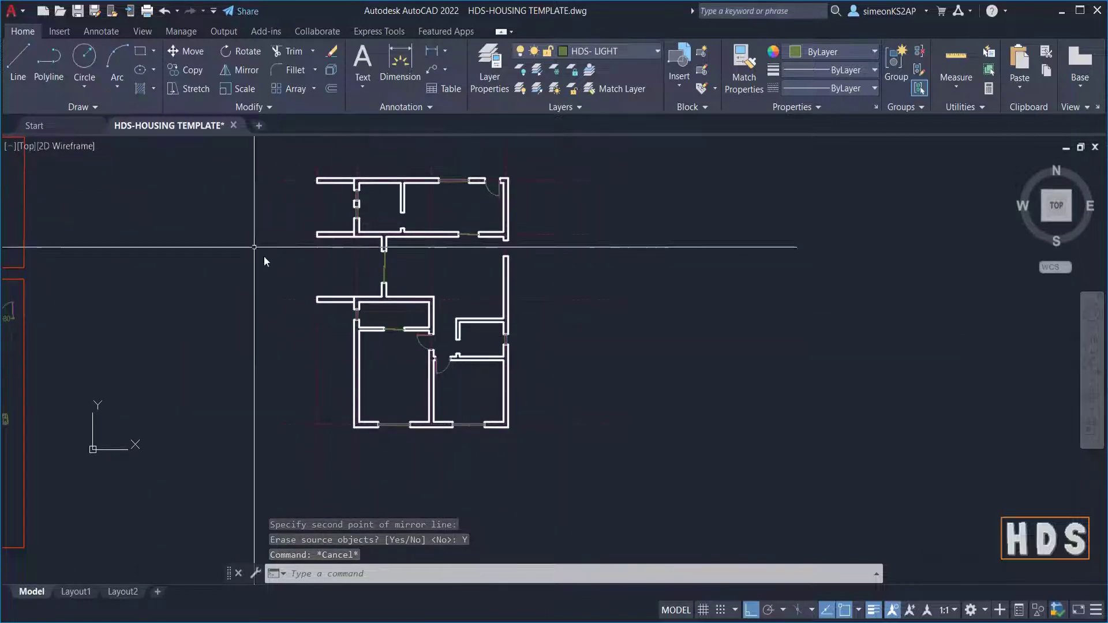
scroll(346, 271, "down", 3)
middle_click_drag(335, 273, 422, 275)
scroll(306, 277, "up", 3)
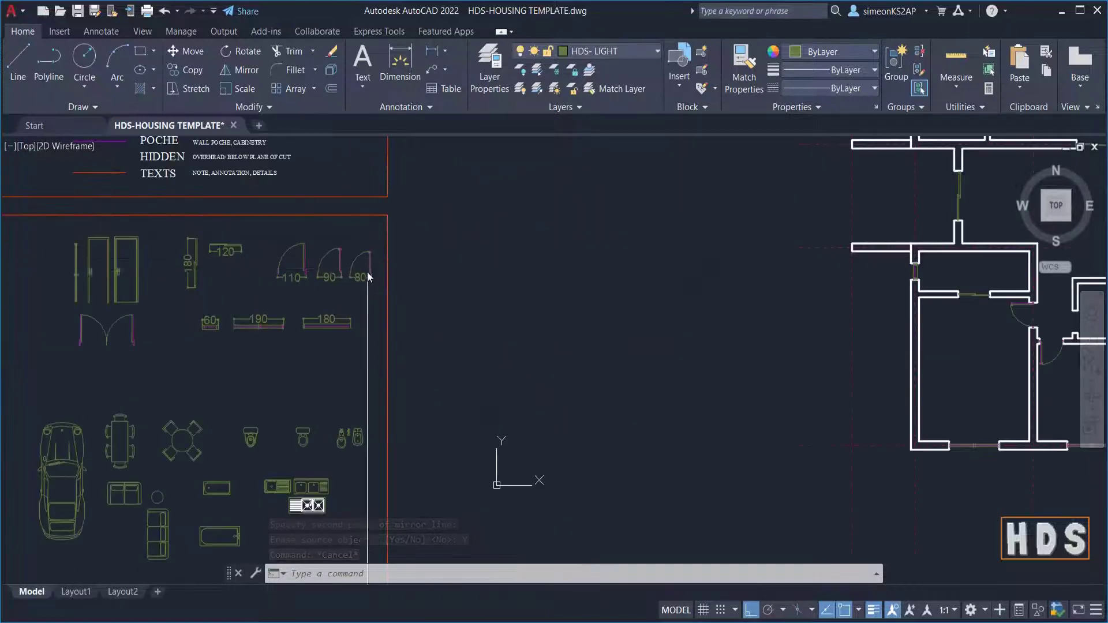
scroll(368, 272, "up", 3)
left_click(370, 248)
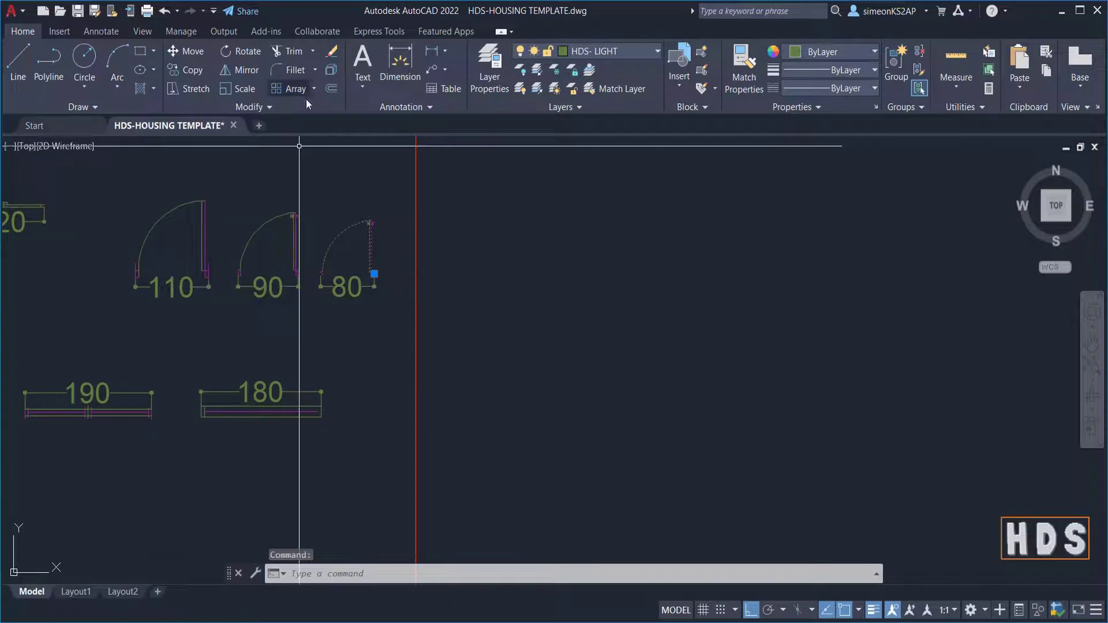
left_click(205, 70)
scroll(374, 289, "up", 6)
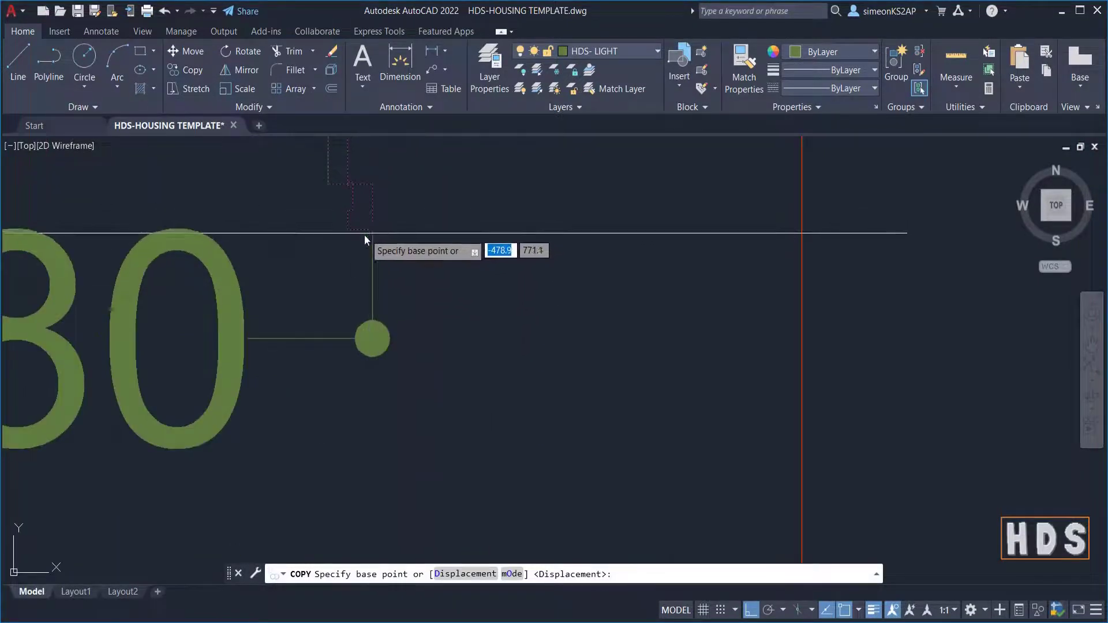
left_click(373, 234)
Place the 80 door copy at the upper midpoint of the short wall stub below the small room's opening, and finish copying
scroll(552, 236, "down", 6)
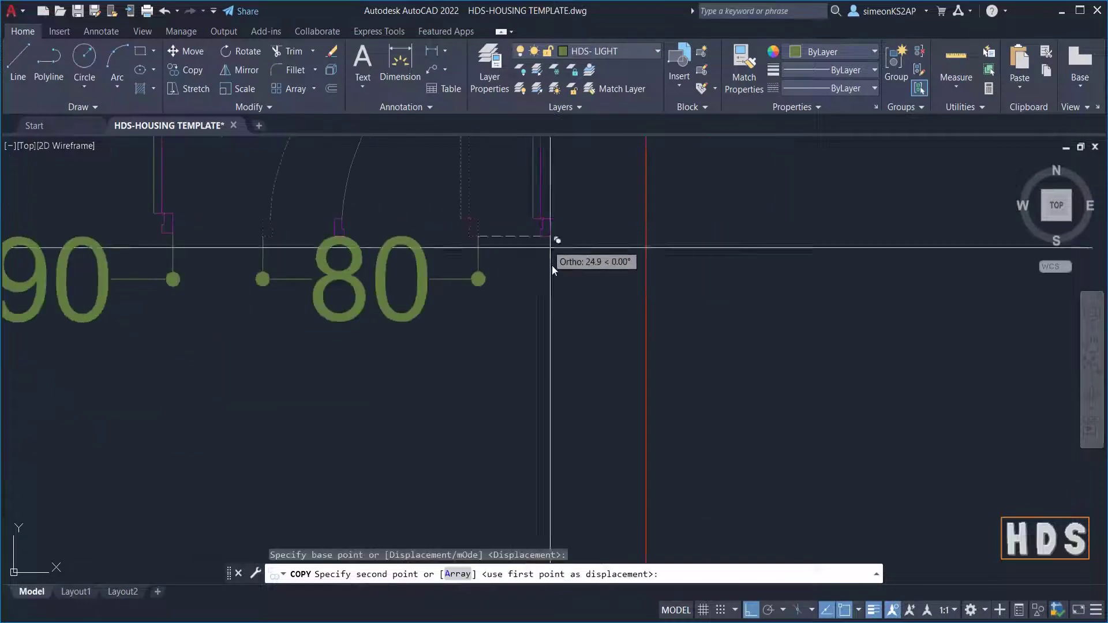
scroll(401, 316, "down", 5)
middle_click_drag(437, 315, 277, 309)
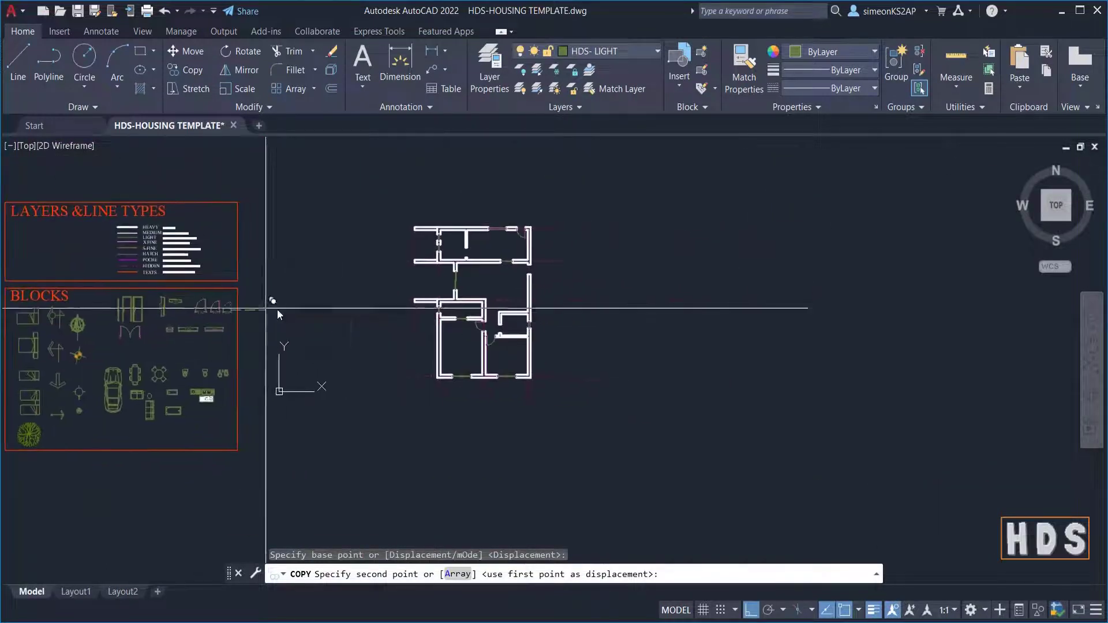
scroll(514, 327, "up", 6)
scroll(507, 351, "up", 3)
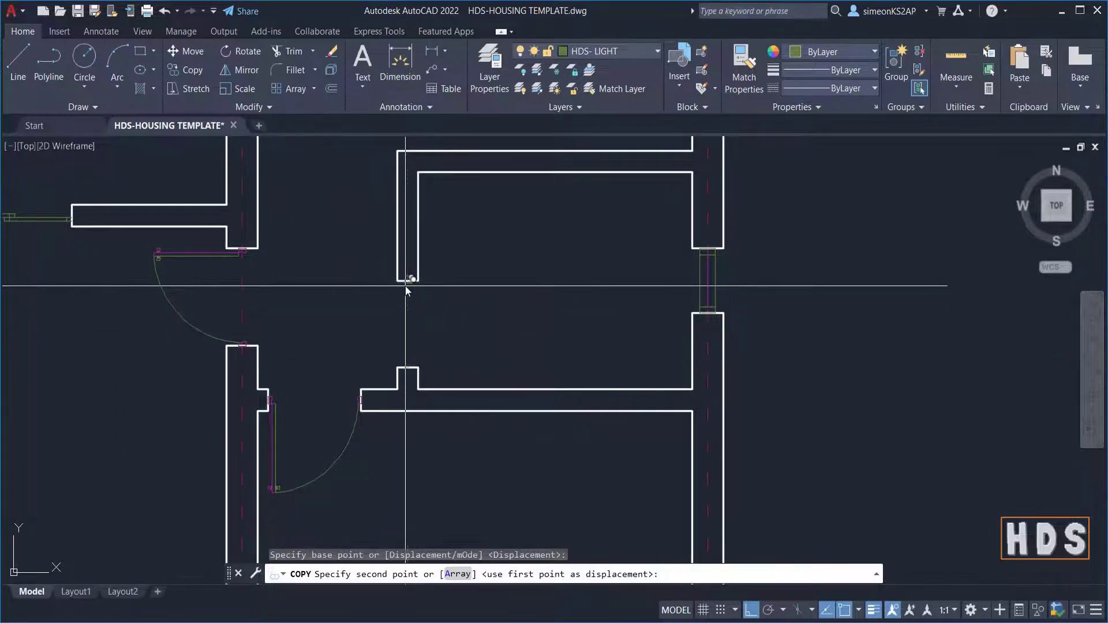
left_click(408, 368)
right_click(484, 327)
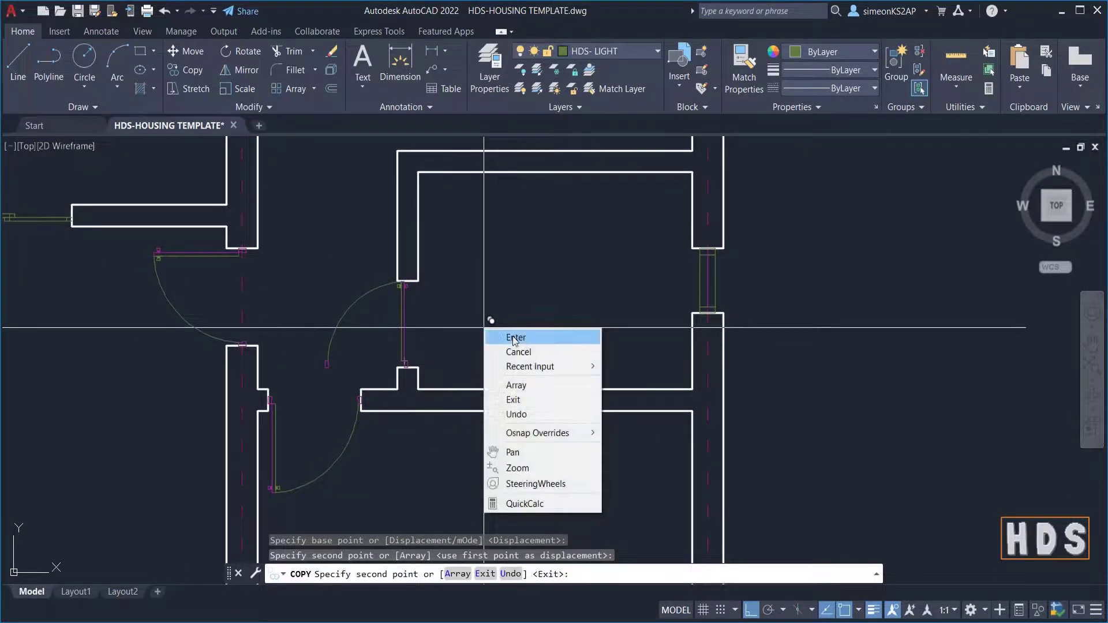
left_click(514, 338)
Rotate the 80 door 90 degrees clockwise about the bottom midpoint of its hinge-side frame so it swings into the small room
left_click(439, 326)
left_click(365, 307)
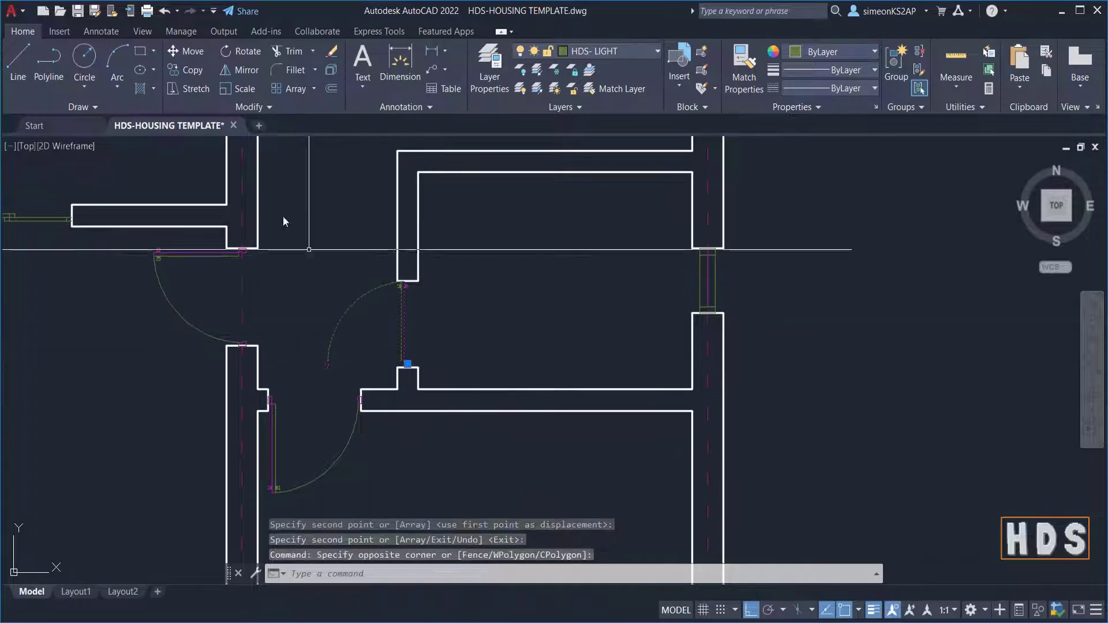
left_click(248, 50)
scroll(396, 359, "up", 5)
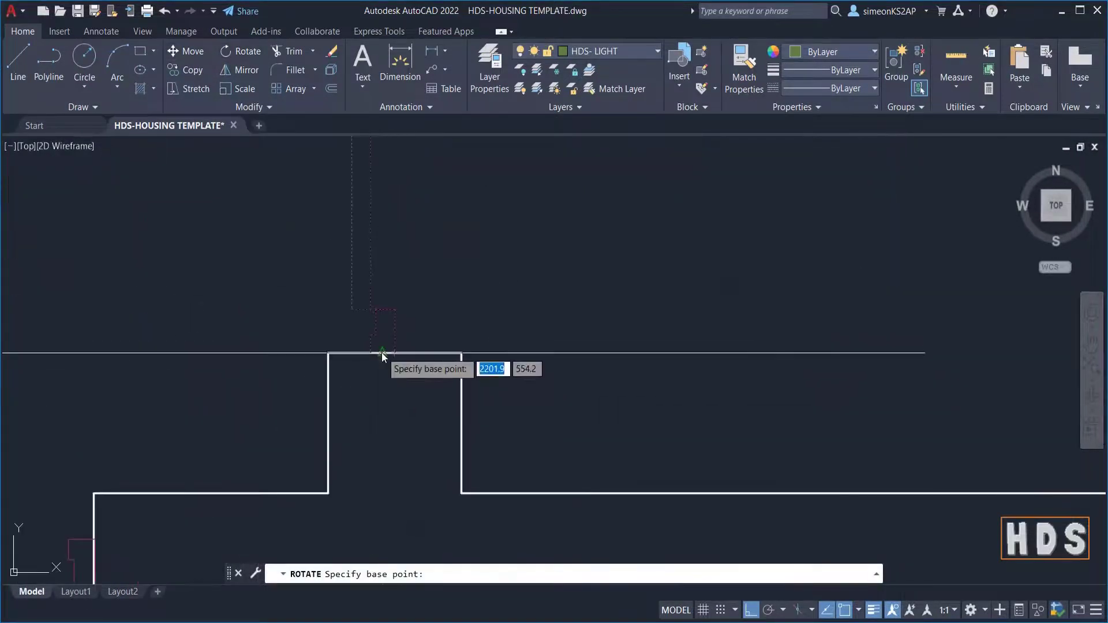
left_click(382, 353)
scroll(615, 387, "down", 3)
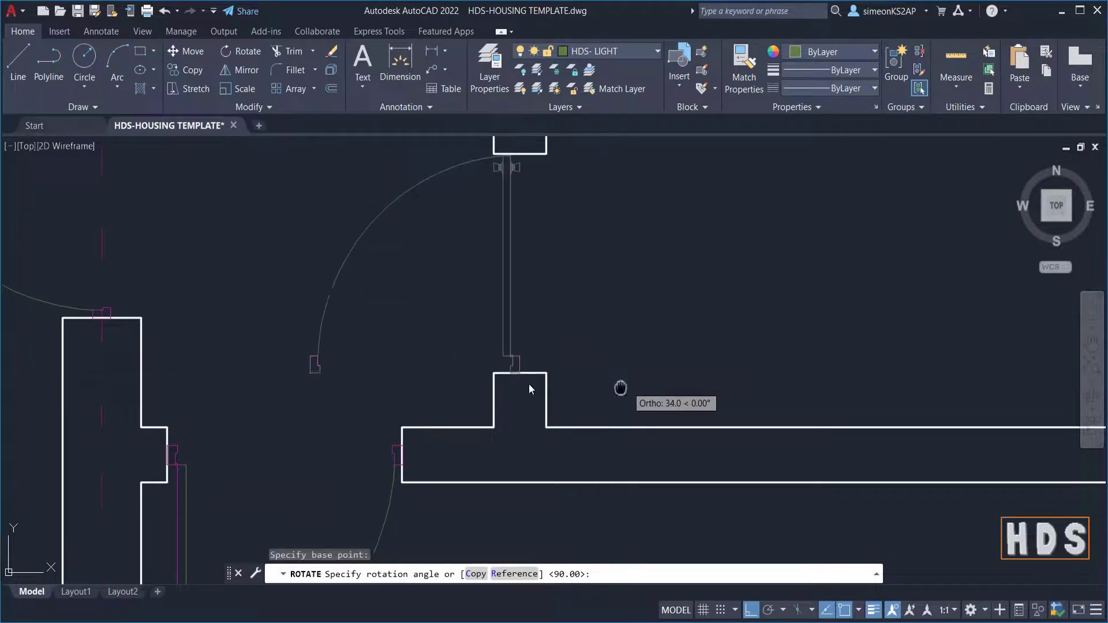
scroll(514, 381, "up", 3)
scroll(622, 425, "down", 2)
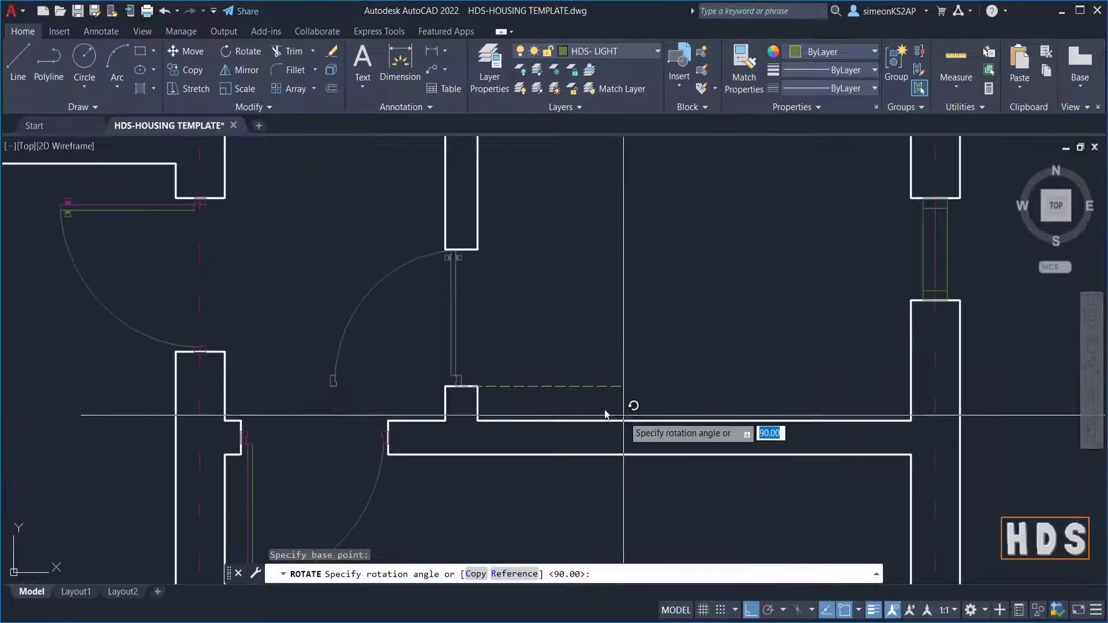
scroll(494, 404, "up", 1)
left_click(347, 455)
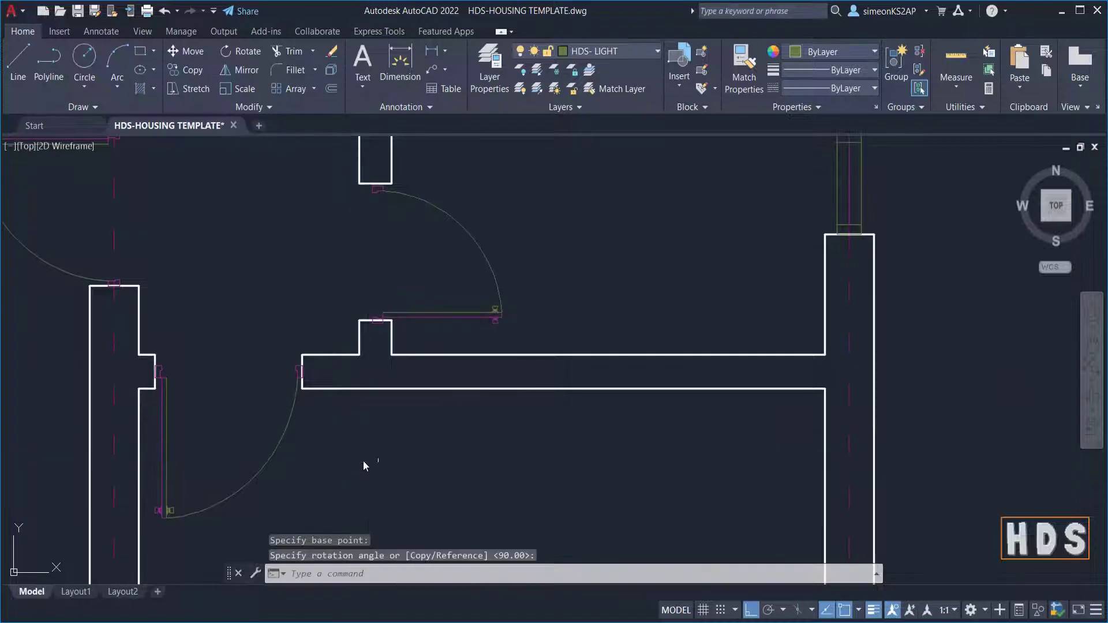
scroll(498, 388, "down", 3)
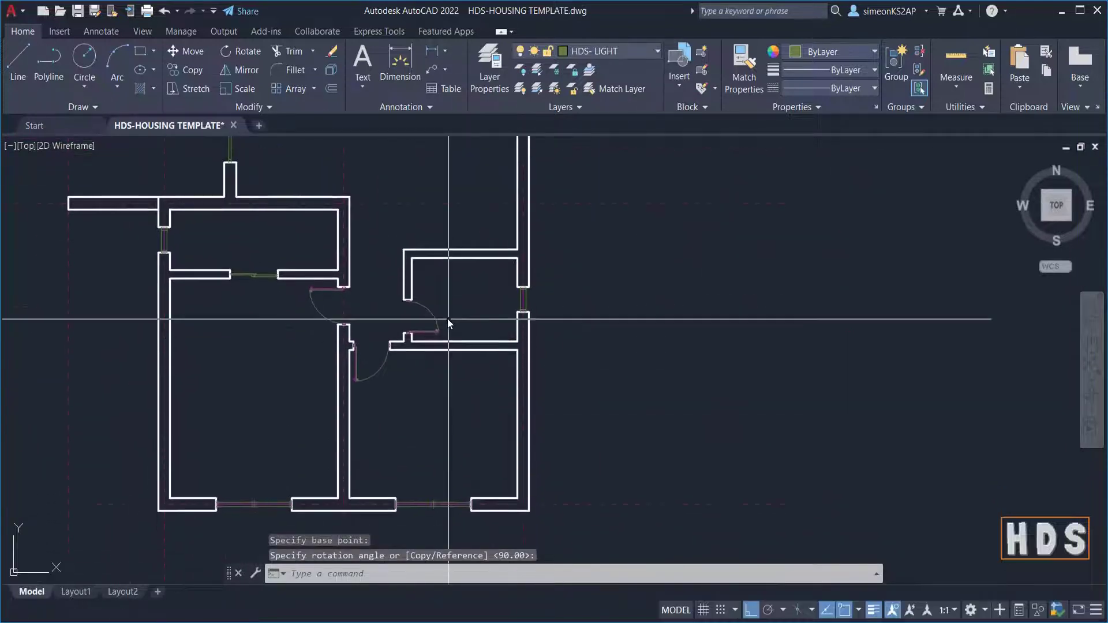
Start copying the lower-left room's swing door with its base point at the midpoint of the opening's upper jamb
scroll(451, 354, "down", 3)
middle_click_drag(451, 364, 438, 411)
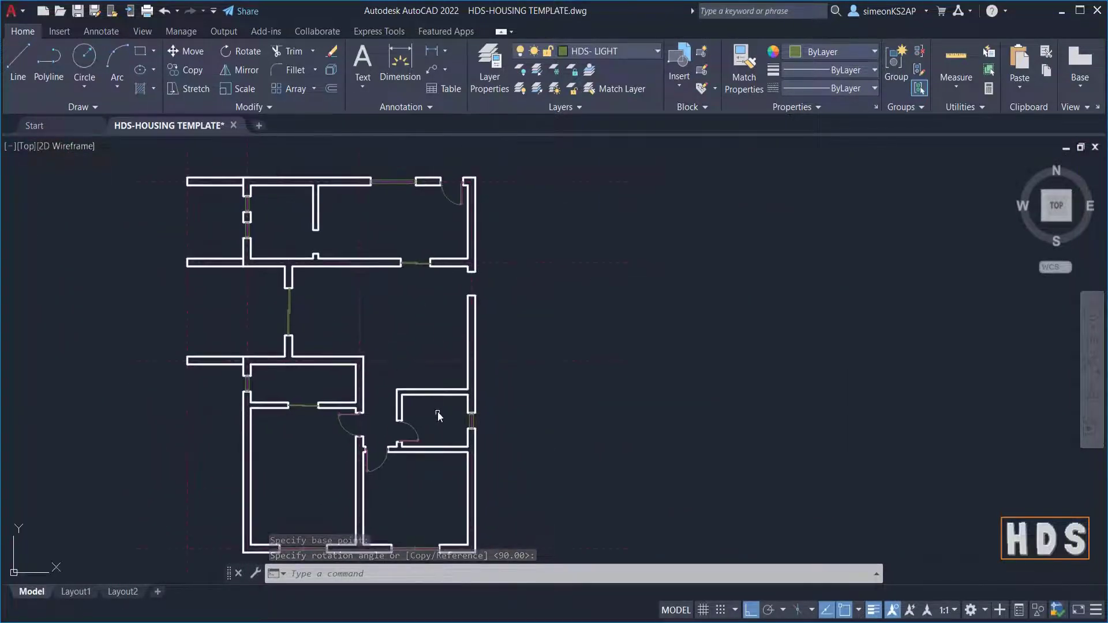
scroll(420, 370, "down", 3)
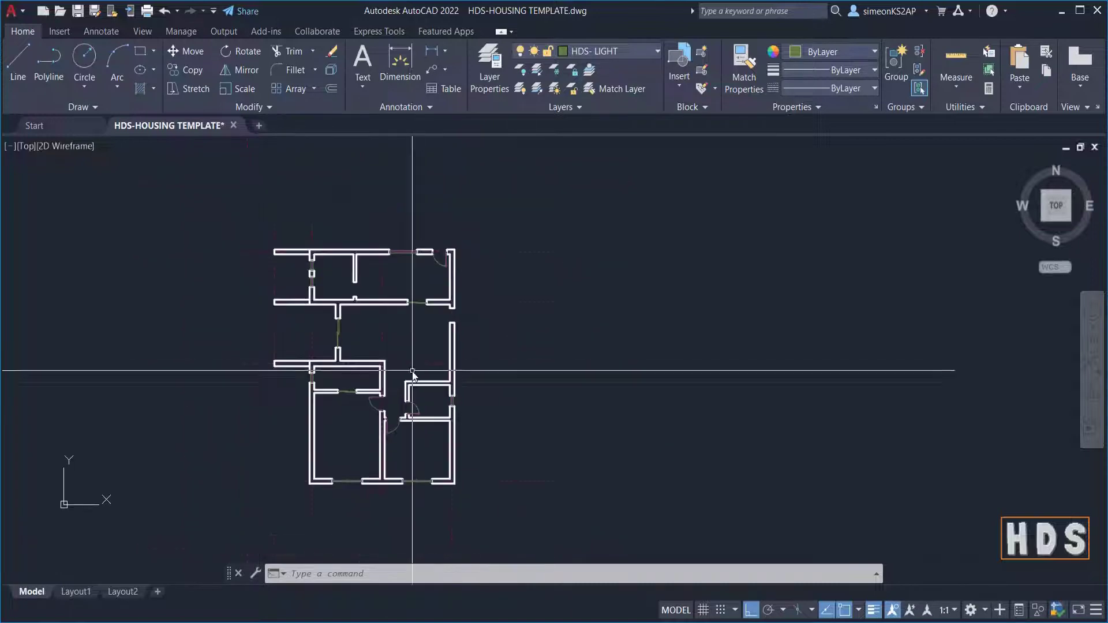
middle_click_drag(420, 372, 417, 343)
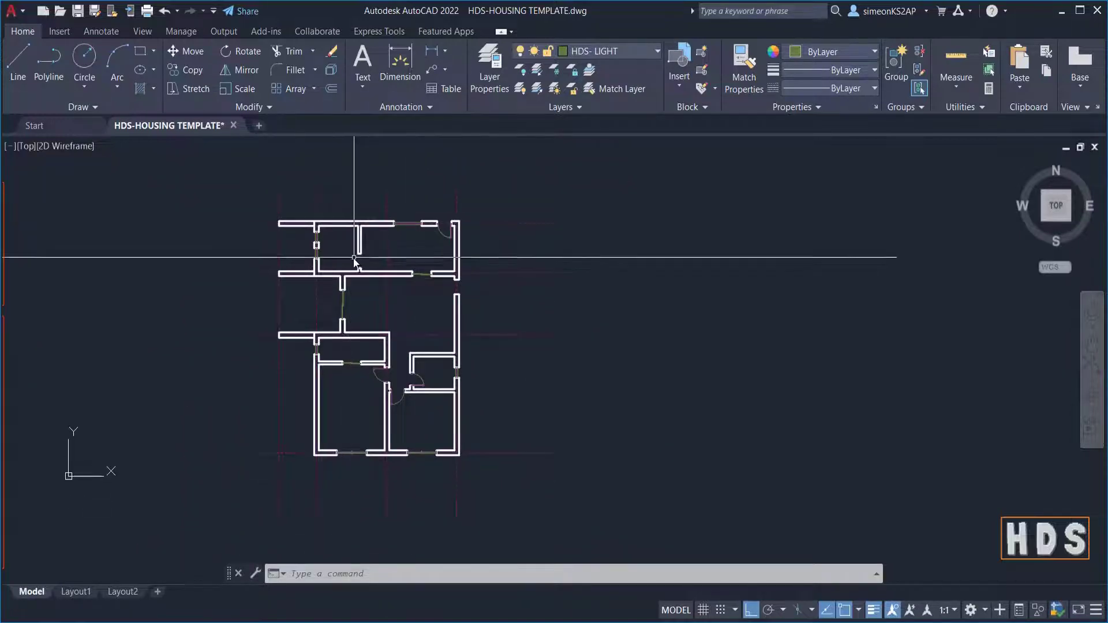
scroll(353, 258, "up", 4)
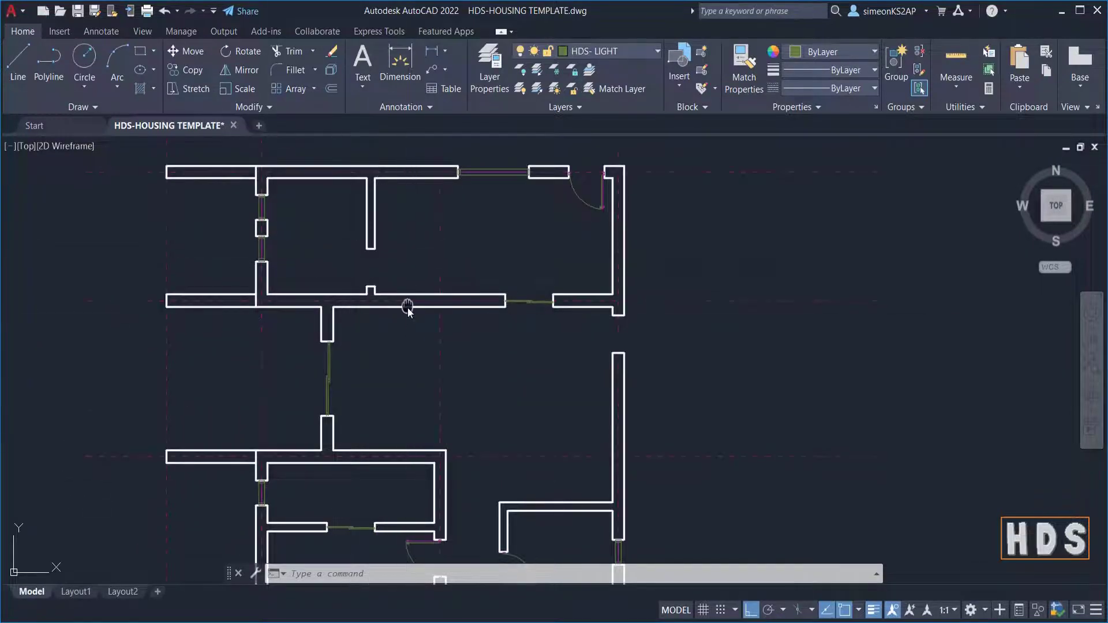
middle_click_drag(407, 307, 409, 247)
scroll(462, 314, "down", 2)
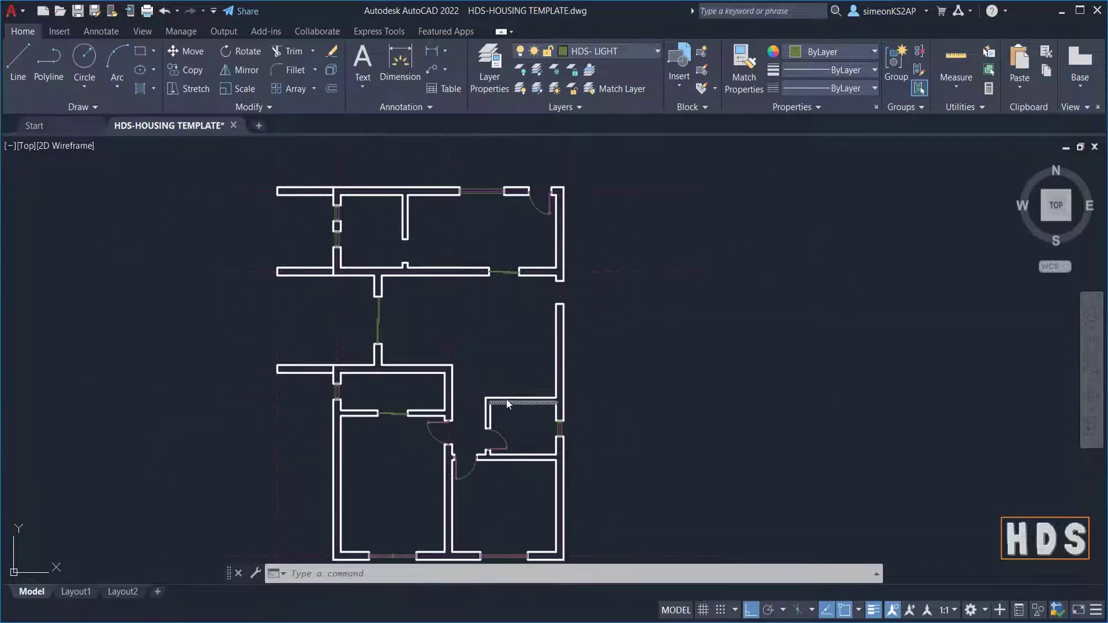
scroll(450, 421, "up", 4)
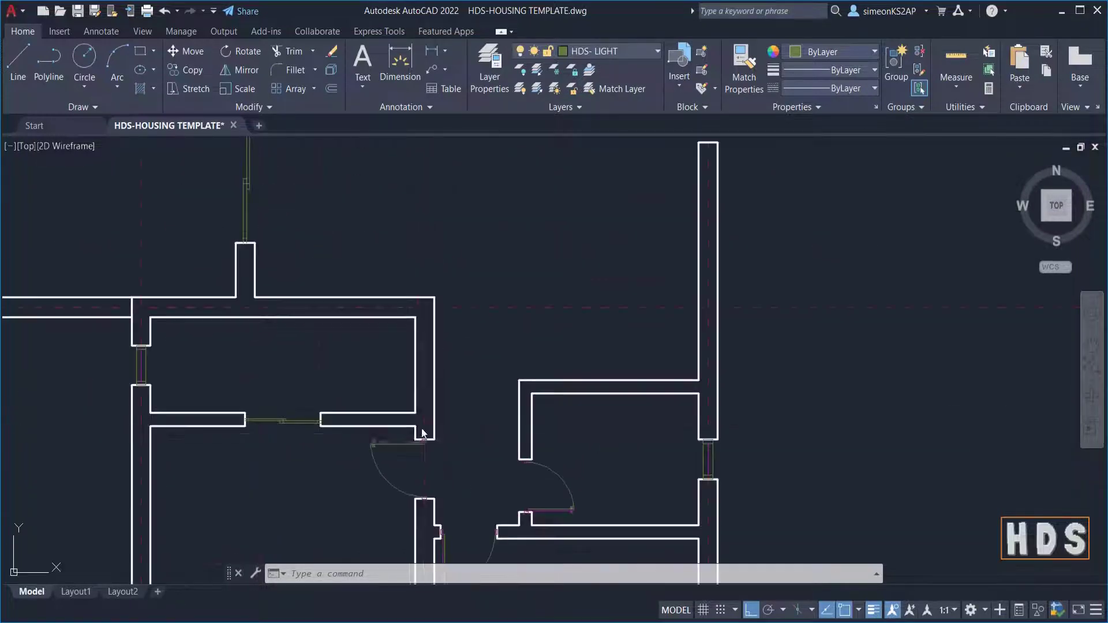
left_click(393, 444)
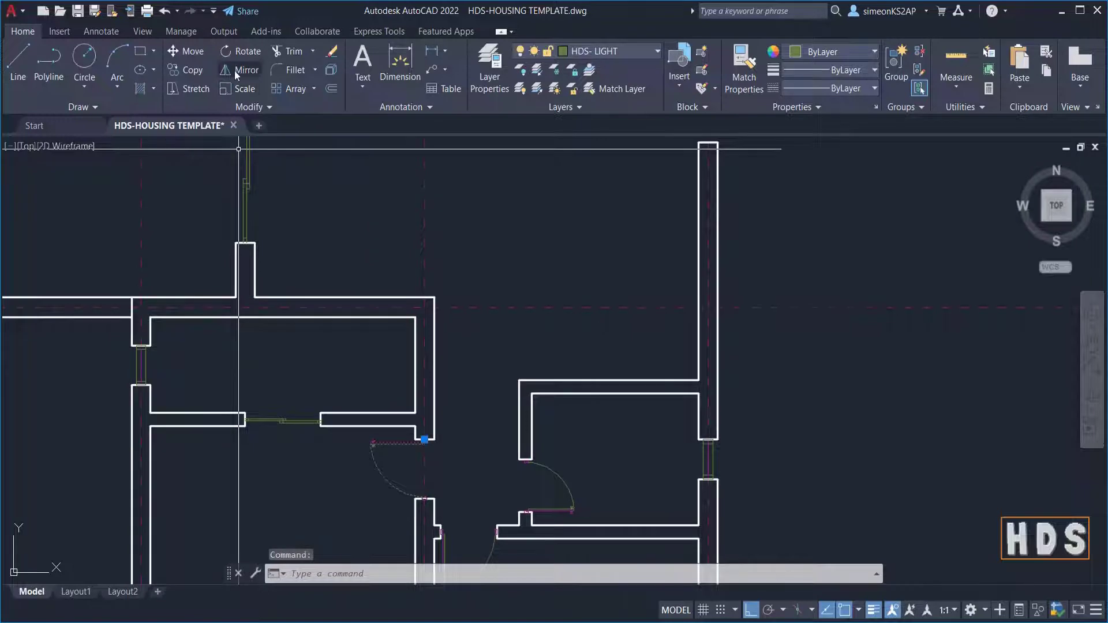
left_click(183, 70)
scroll(434, 445, "up", 6)
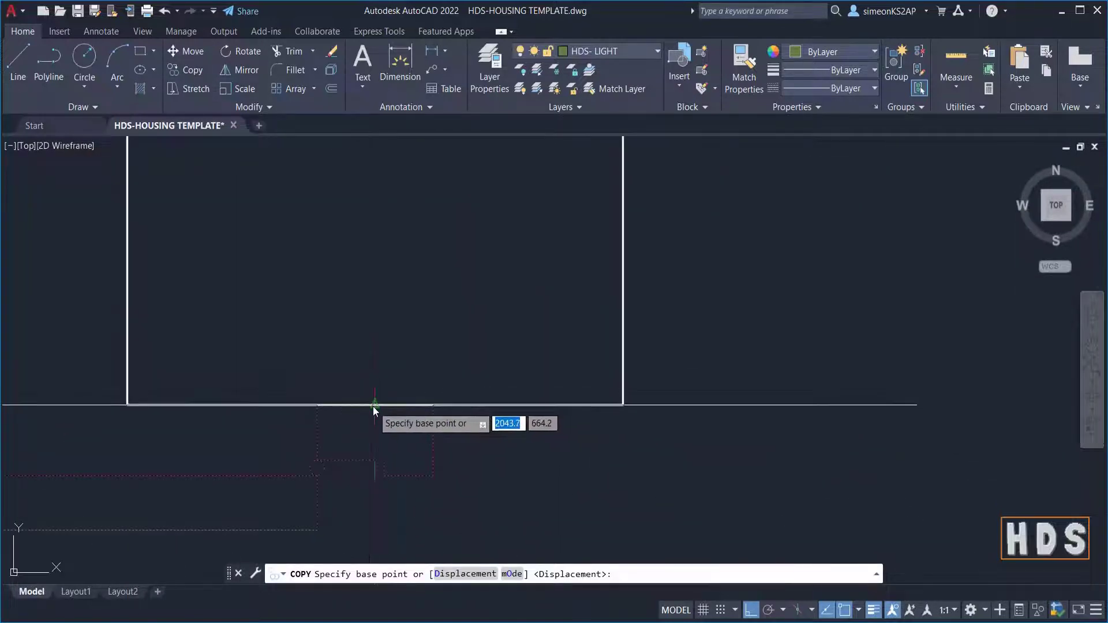
left_click(374, 406)
Place the door copy at the midpoint of the upper jamb in the top-left room's partition opening, and finish copying
scroll(430, 308, "down", 4)
scroll(429, 302, "down", 5)
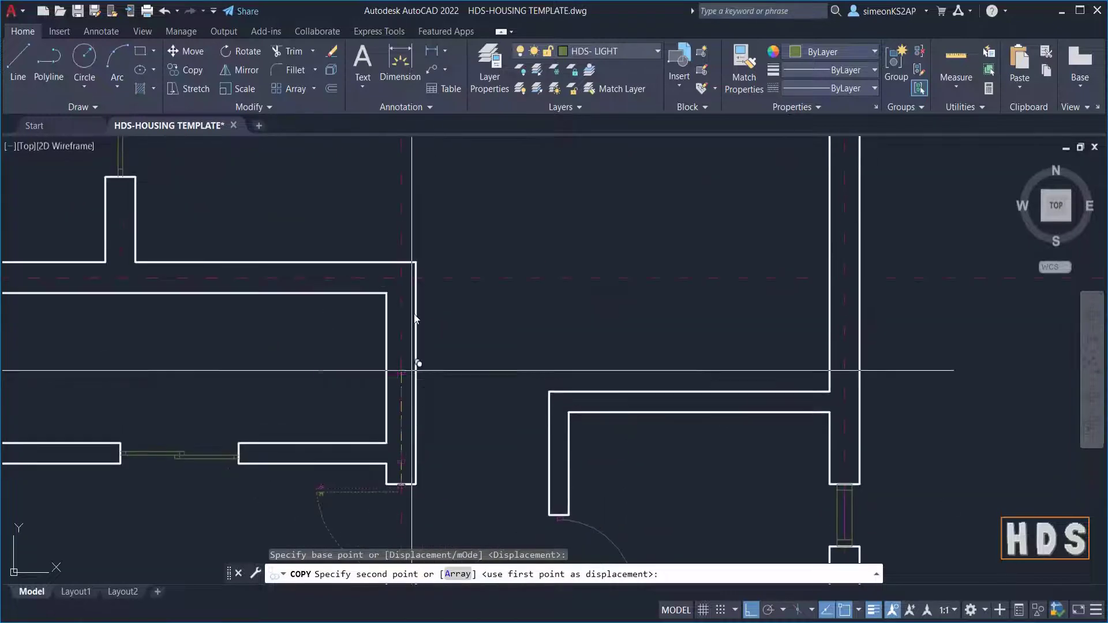
scroll(322, 306, "up", 4)
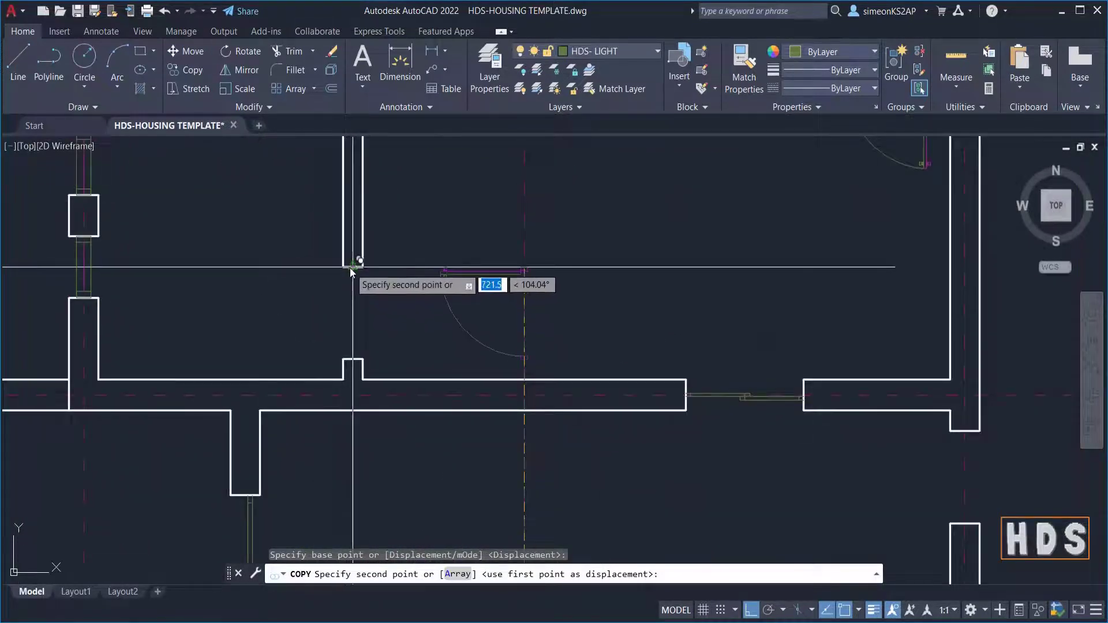
left_click(353, 265)
key("Escape")
Start mirroring the partition door, setting the mirror line's first point midway between the midpoints of the opening's two jambs
left_click_drag(301, 297, 237, 257)
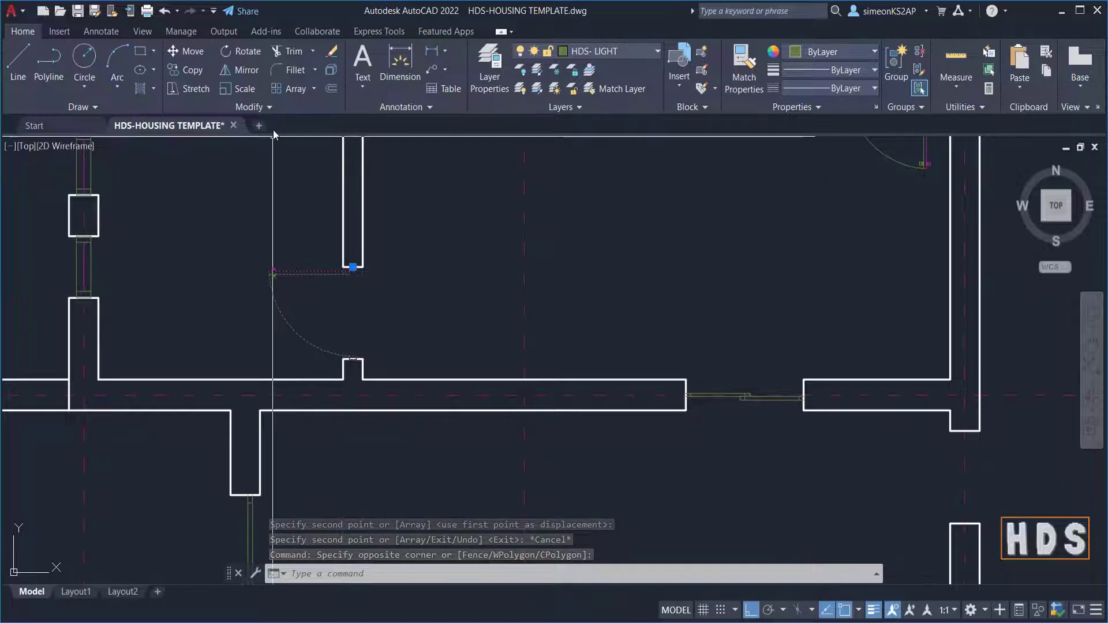
left_click(243, 71)
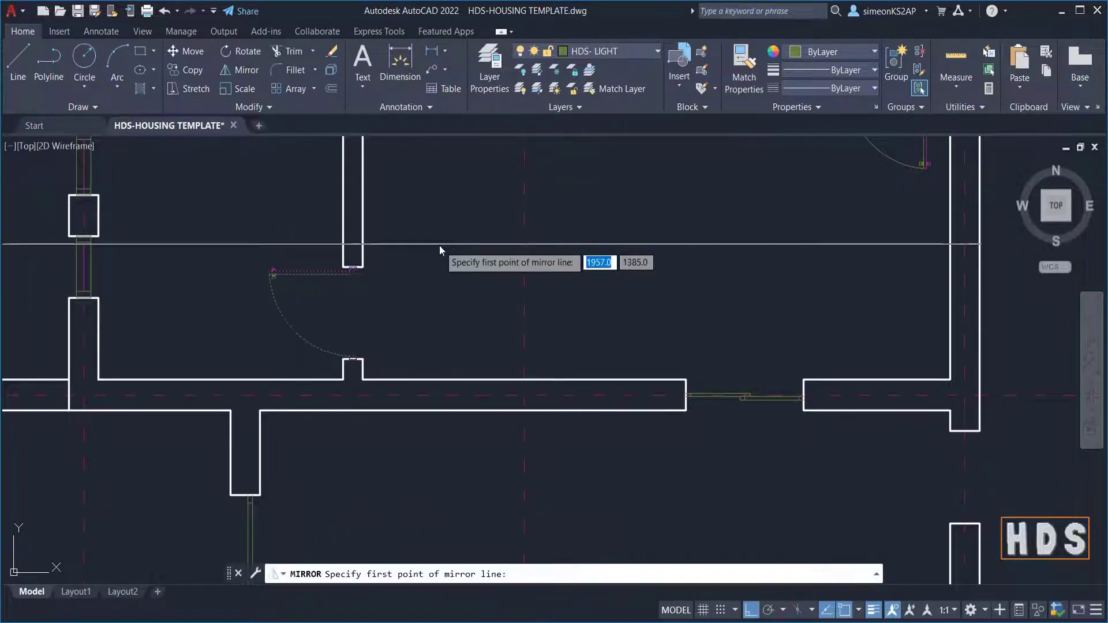
right_click(443, 220, "shift")
left_click(510, 258)
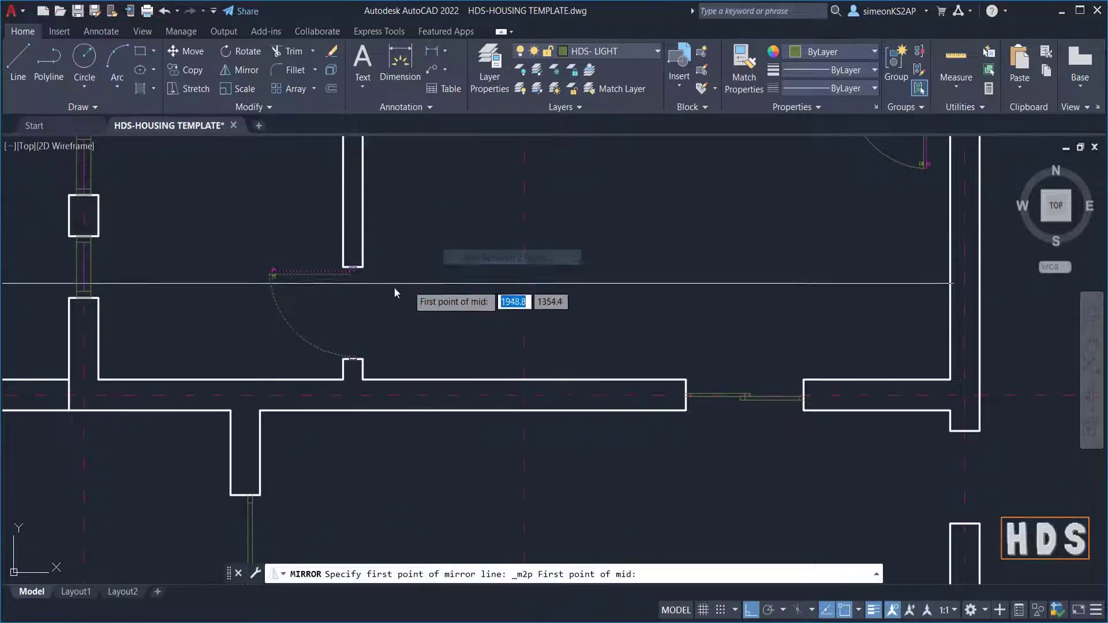
scroll(353, 277, "up", 6)
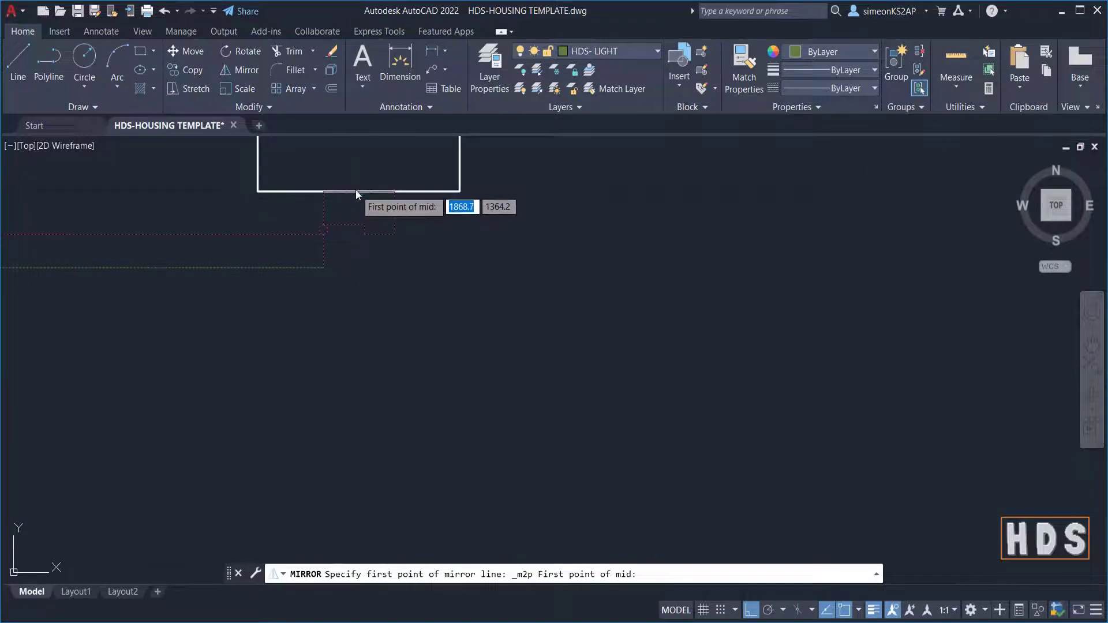
left_click(356, 191)
scroll(407, 266, "down", 5)
scroll(397, 418, "up", 4)
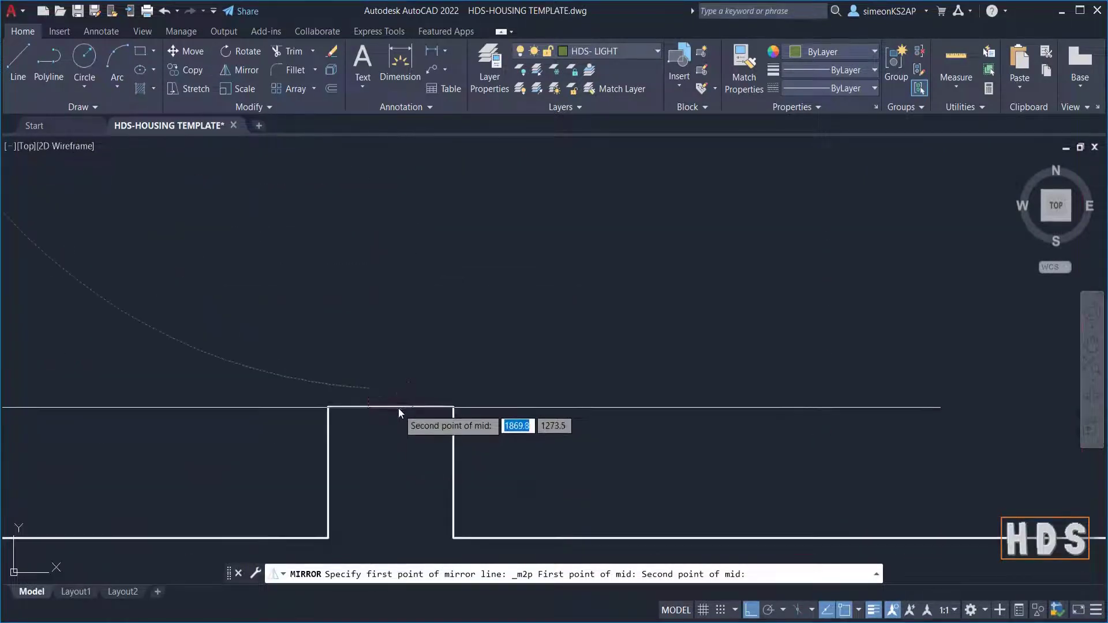
left_click(394, 409)
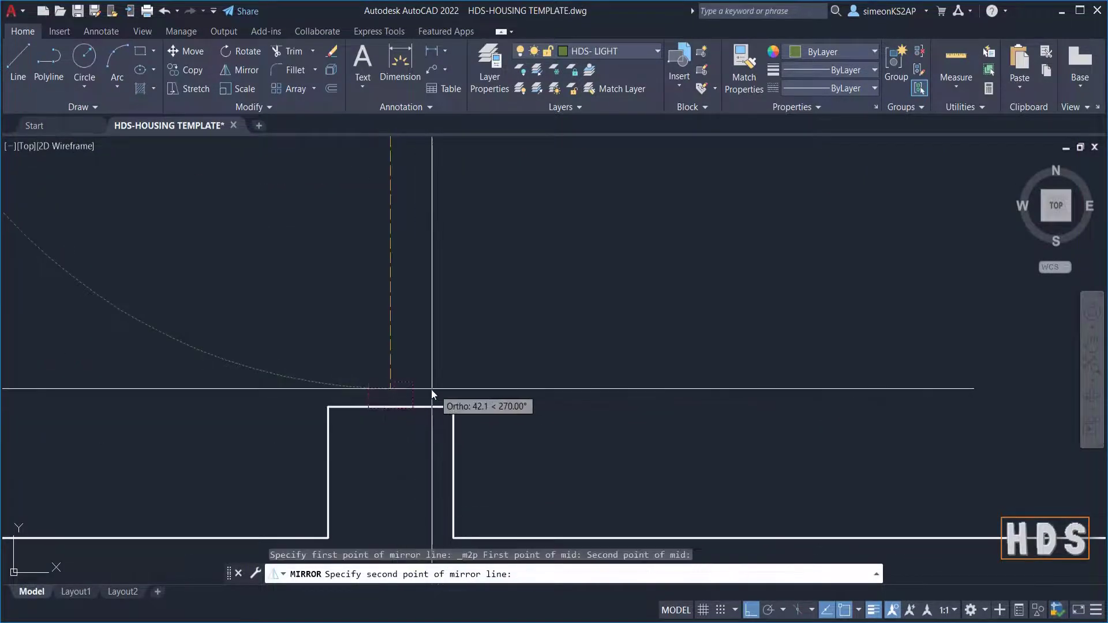
Complete the mirror across a horizontal line so the partition door hinges on the lower jamb, erasing the source door
scroll(427, 404, "down", 5)
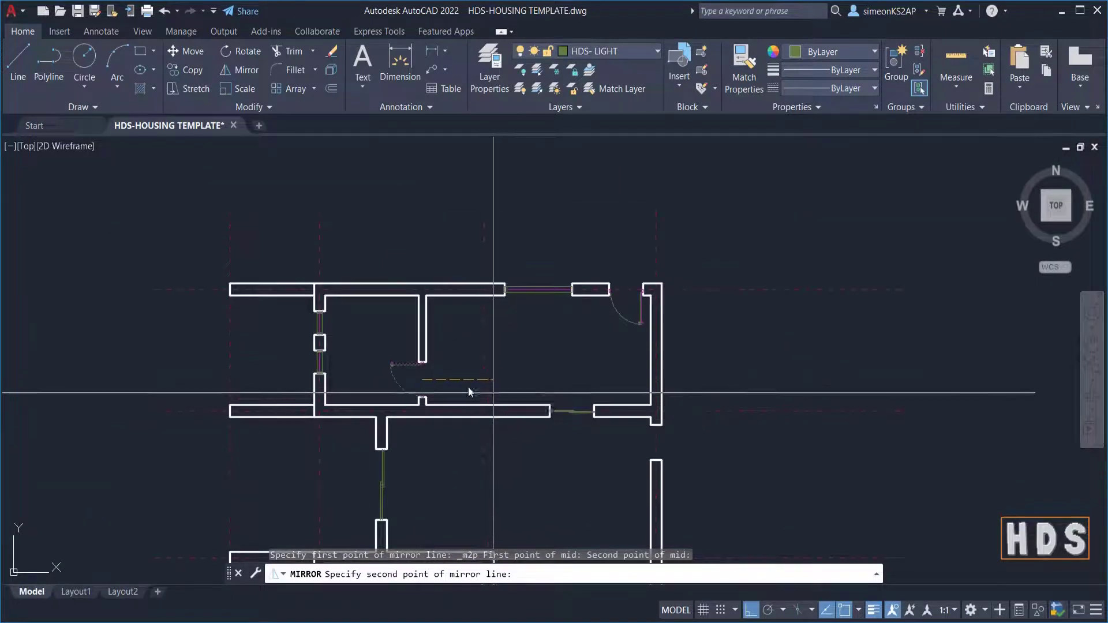
scroll(459, 386, "up", 4)
left_click(461, 386)
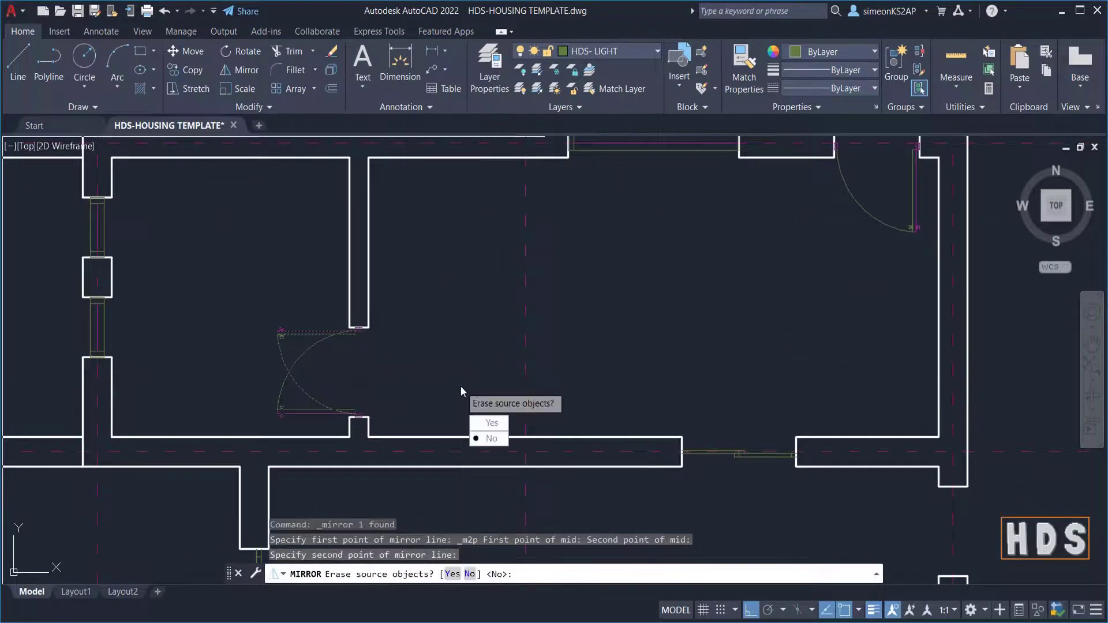
left_click(488, 426)
Check the placed doors and the remaining wall openings across the whole floor plan
scroll(338, 344, "down", 5)
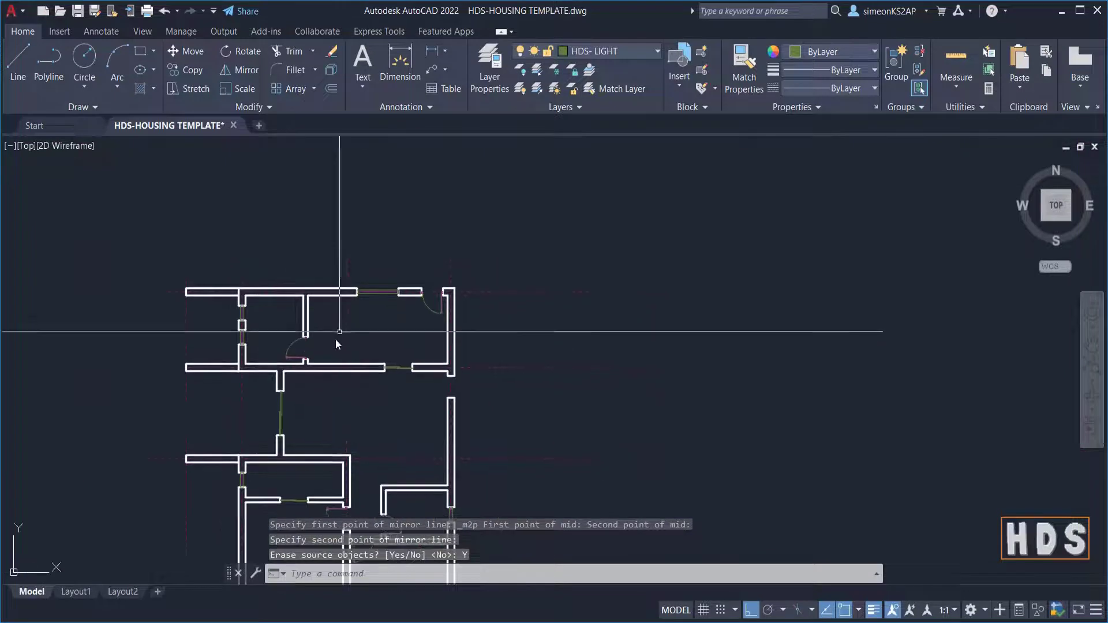
middle_click_drag(338, 344, 405, 292)
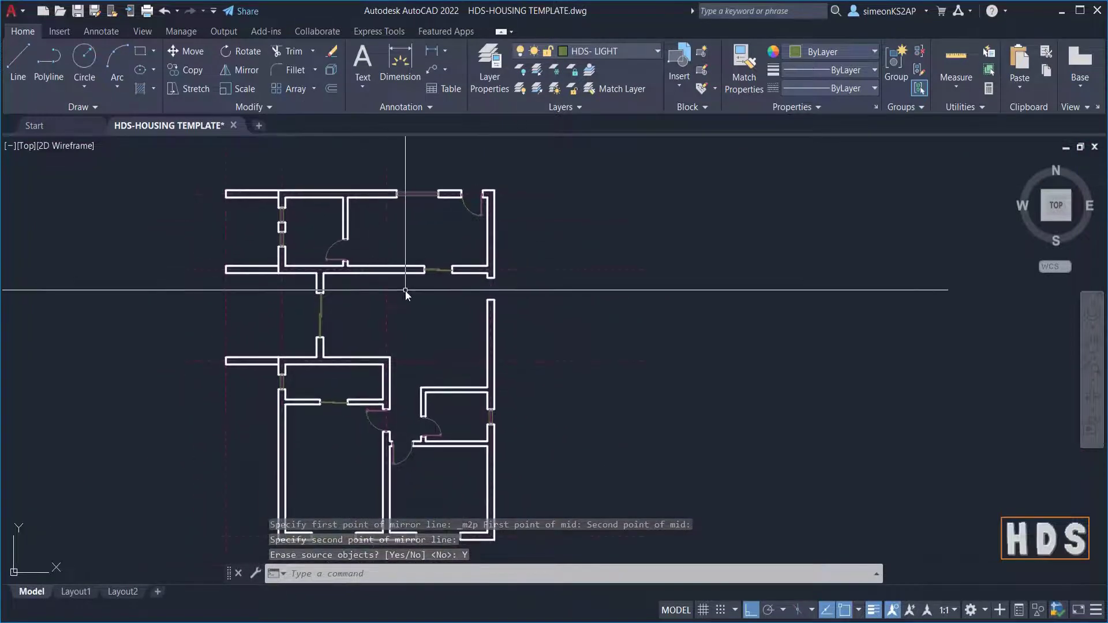
scroll(404, 285, "down", 3)
scroll(378, 283, "up", 5)
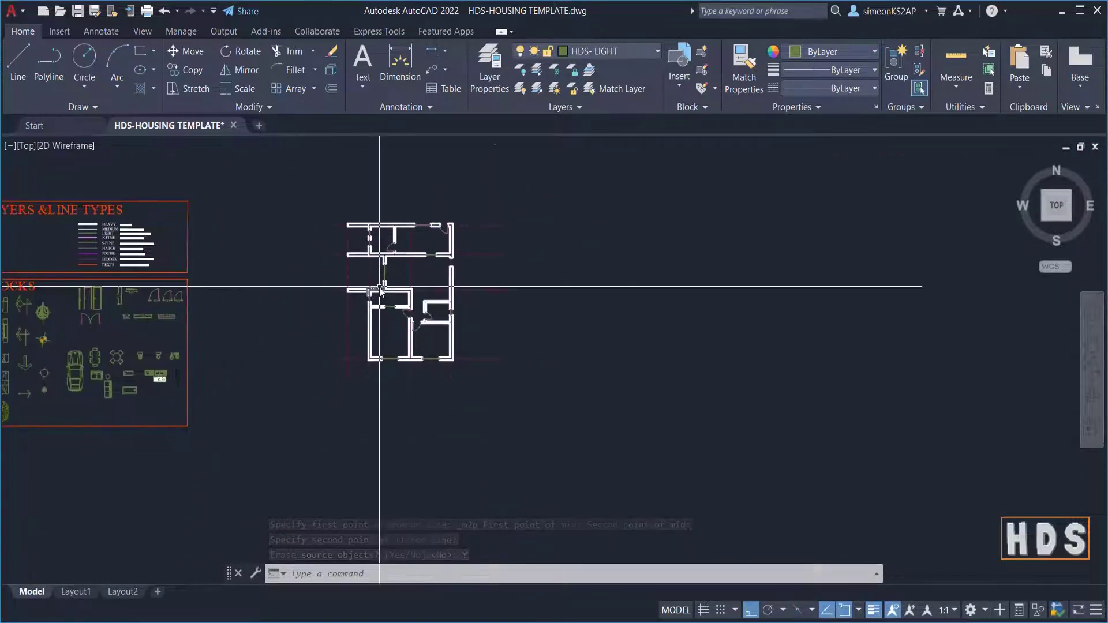
scroll(380, 288, "down", 4)
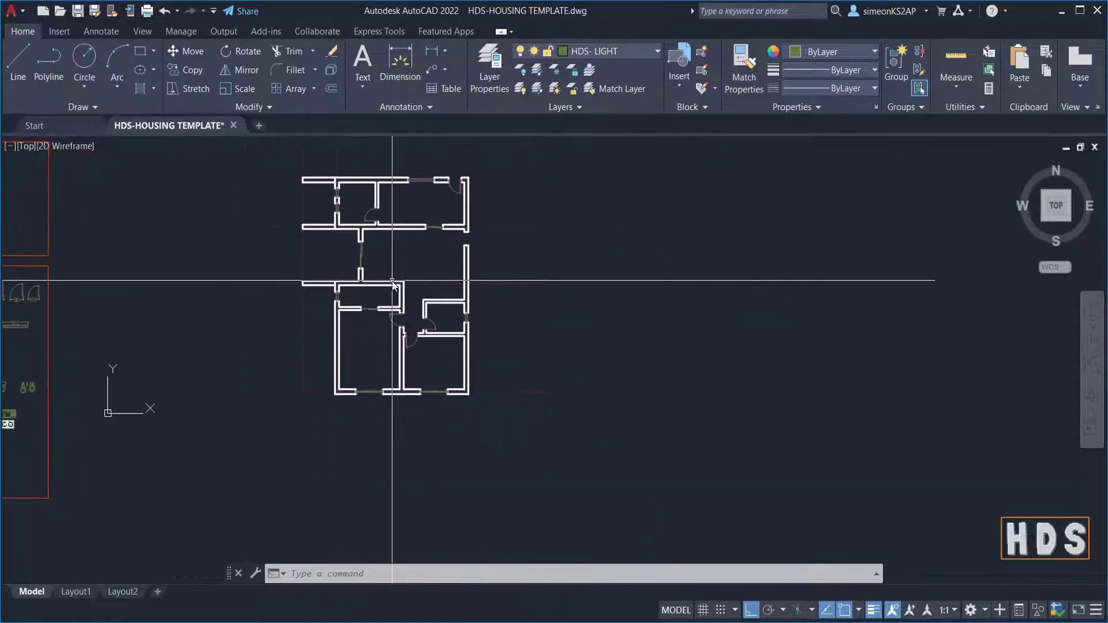
scroll(470, 241, "up", 5)
scroll(460, 251, "down", 3)
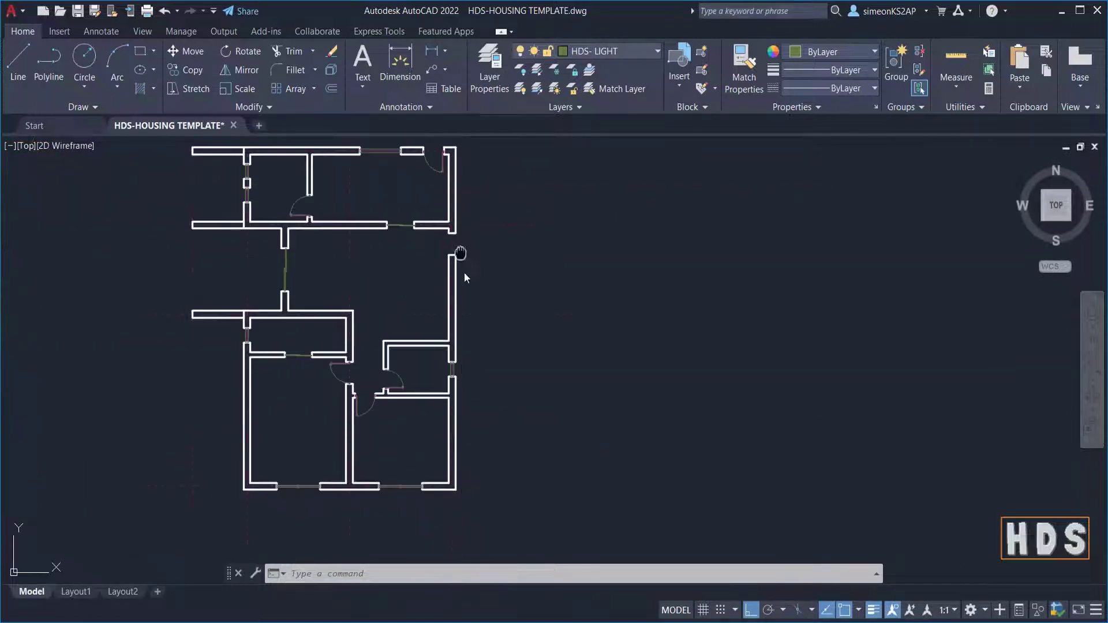
middle_click_drag(462, 255, 468, 363)
Delete the stray object inside the small room beside its swing door
scroll(437, 424, "up", 2)
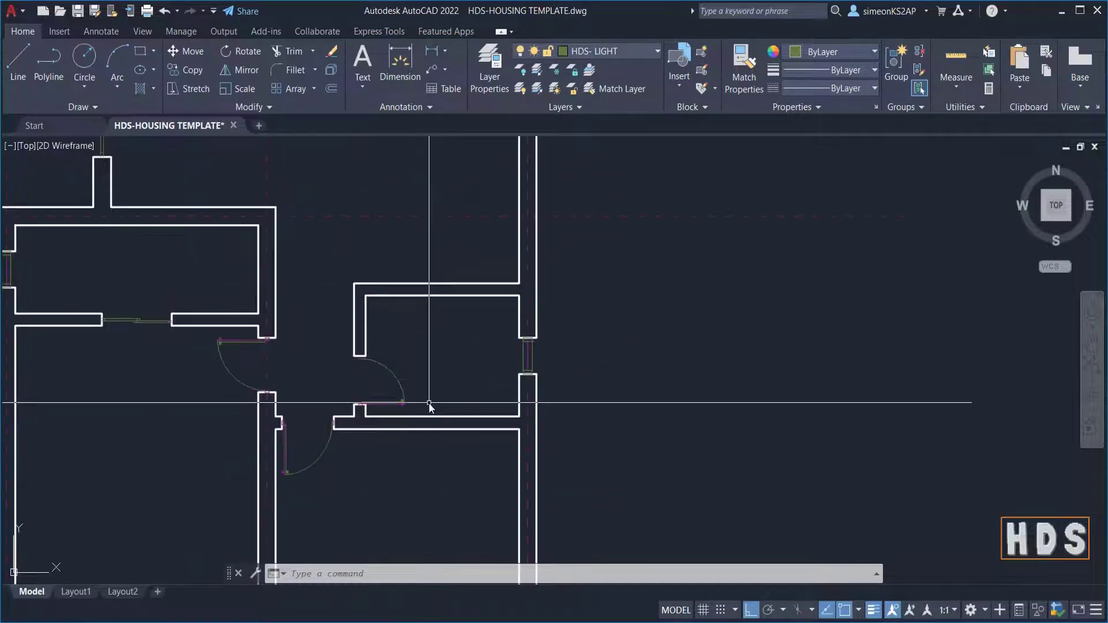
scroll(433, 403, "down", 1)
left_click(438, 396)
key("Delete")
scroll(369, 296, "down", 2)
scroll(369, 296, "up", 2)
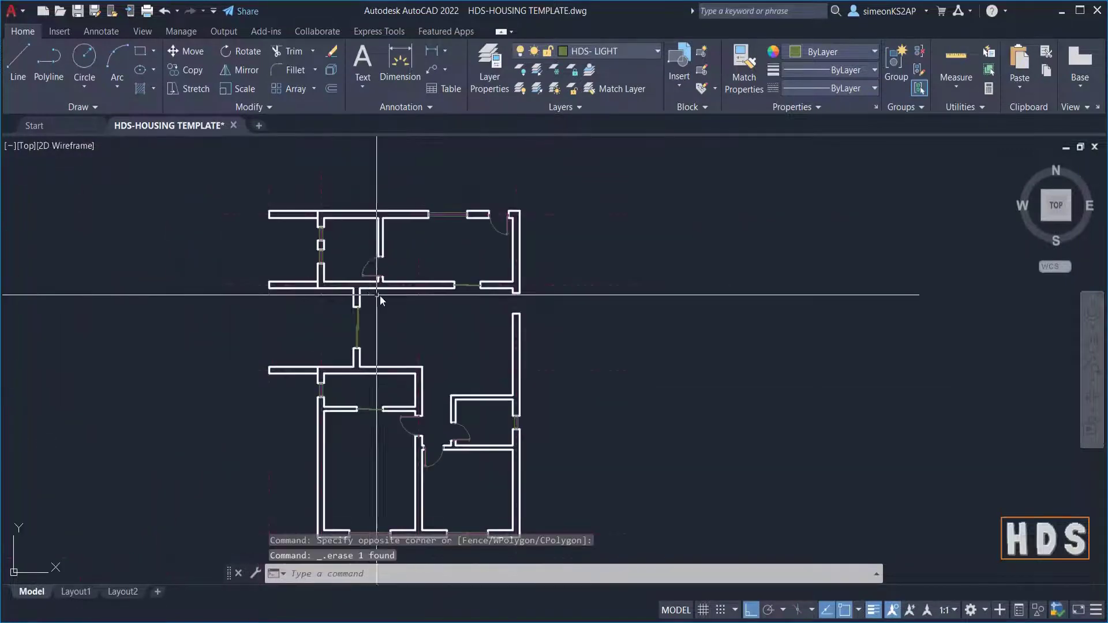
Start another copy of the lower-left room's swing door, using the upper jamb's midpoint as its base point
scroll(380, 296, "down", 4)
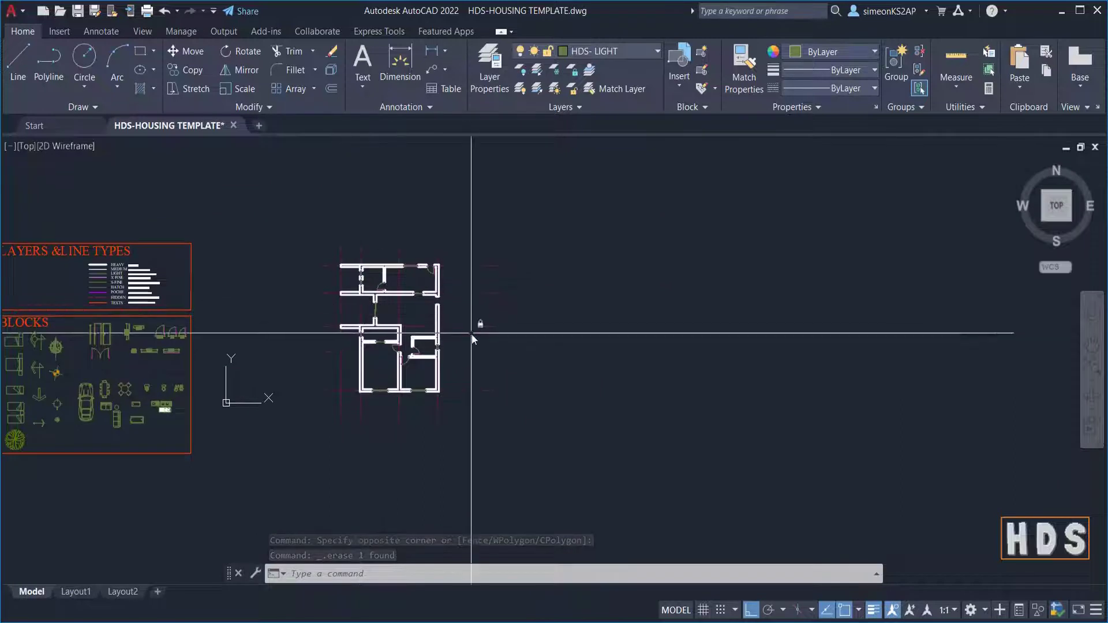
scroll(437, 310, "up", 4)
scroll(425, 217, "up", 2)
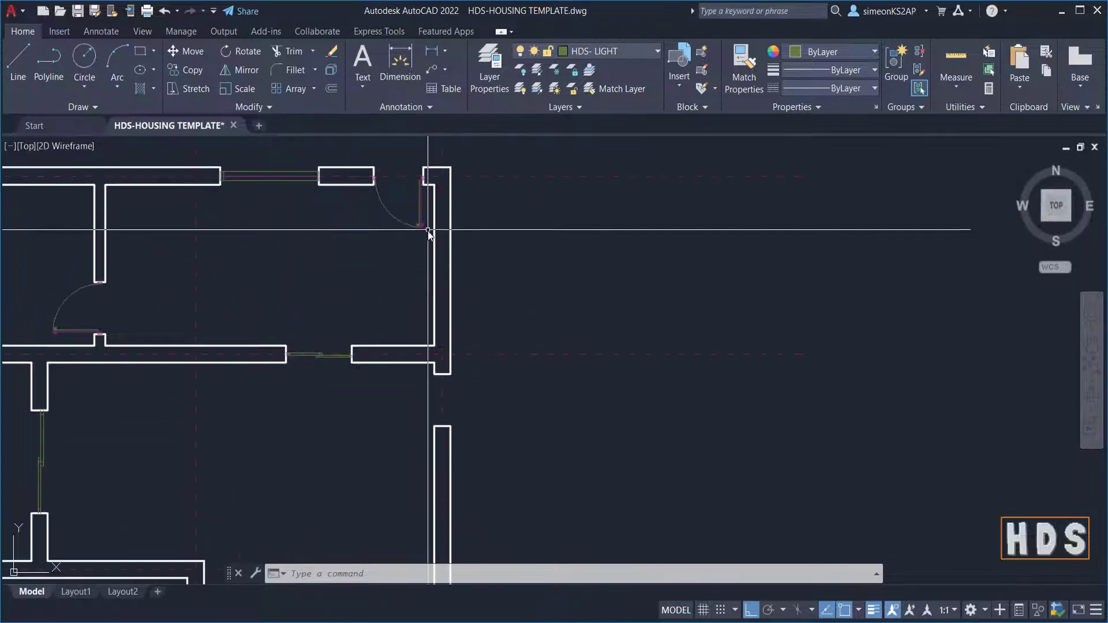
scroll(430, 230, "down", 4)
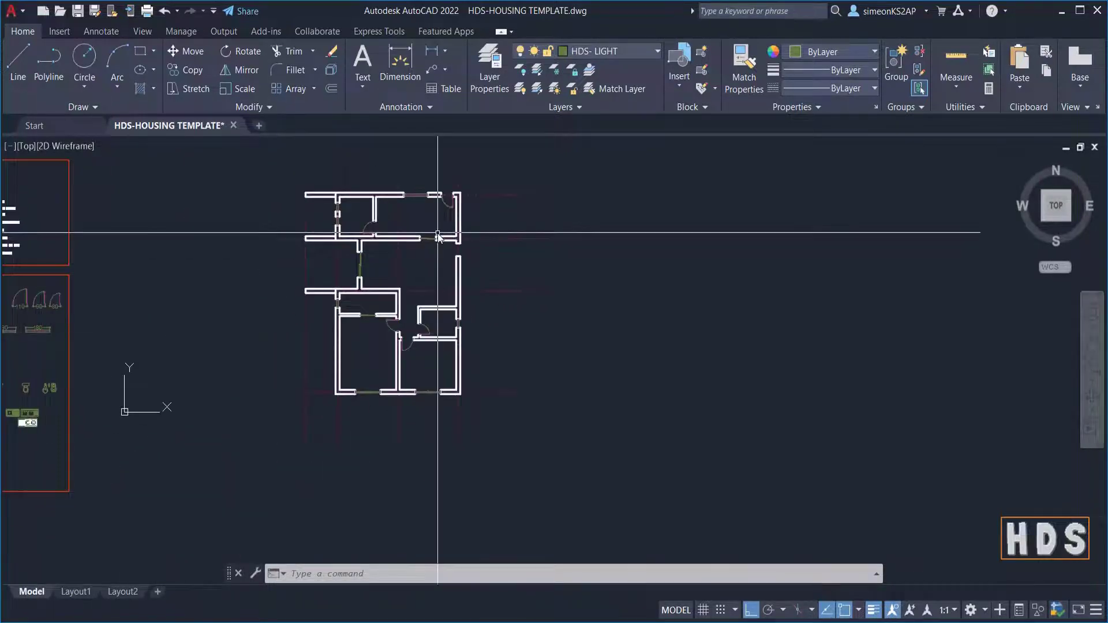
scroll(437, 235, "up", 2)
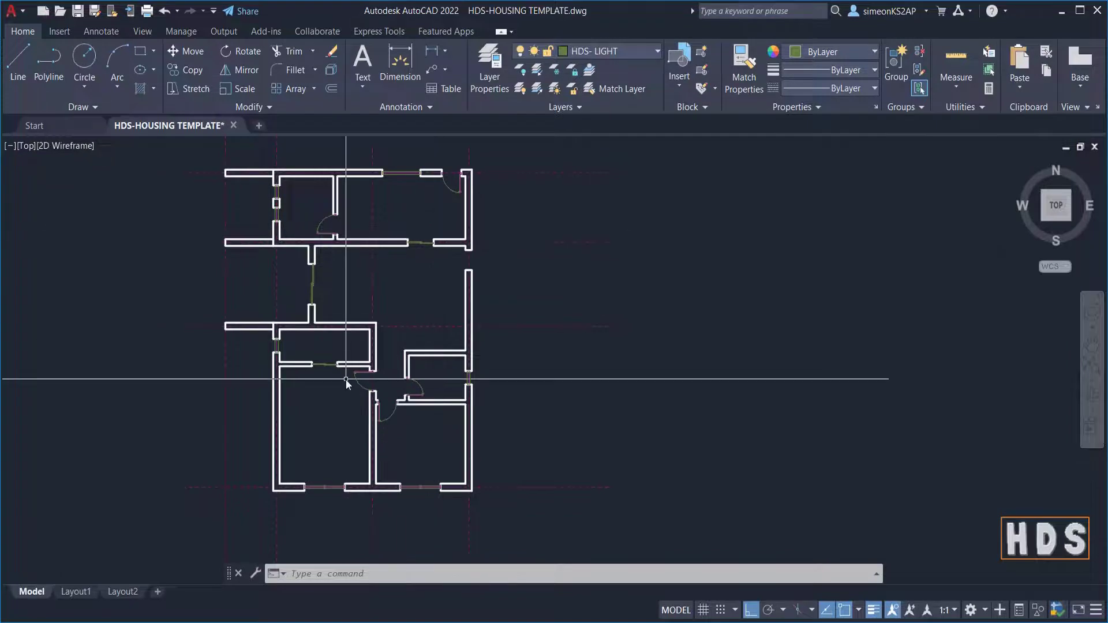
scroll(345, 380, "up", 2)
scroll(379, 363, "down", 2)
middle_click_drag(379, 365, 354, 423)
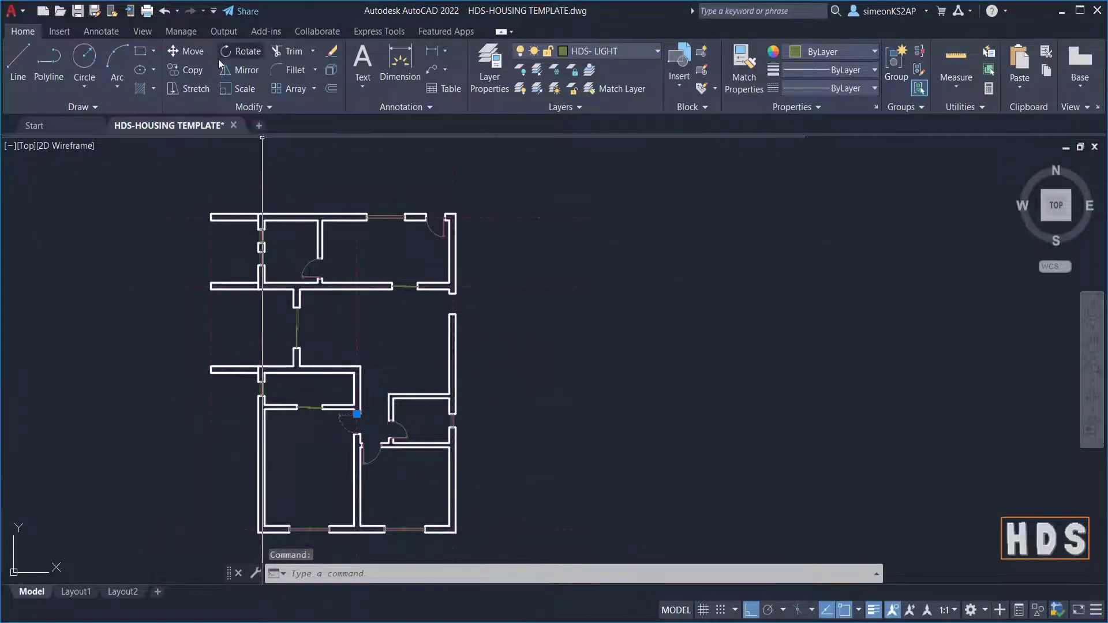
left_click(196, 75)
scroll(346, 411, "up", 10)
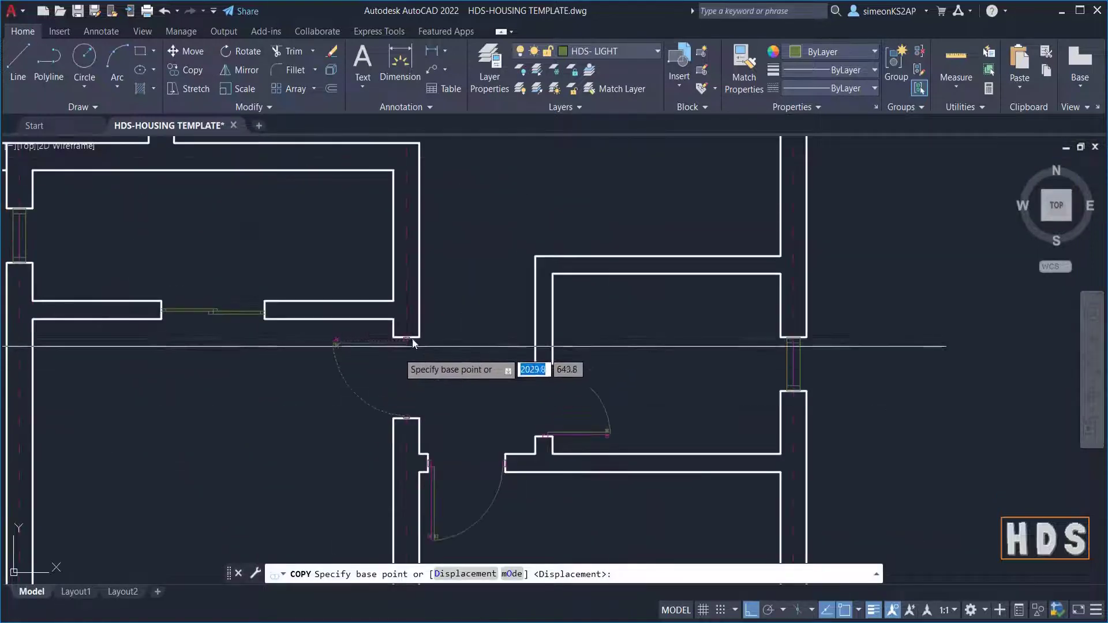
scroll(398, 345, "up", 6)
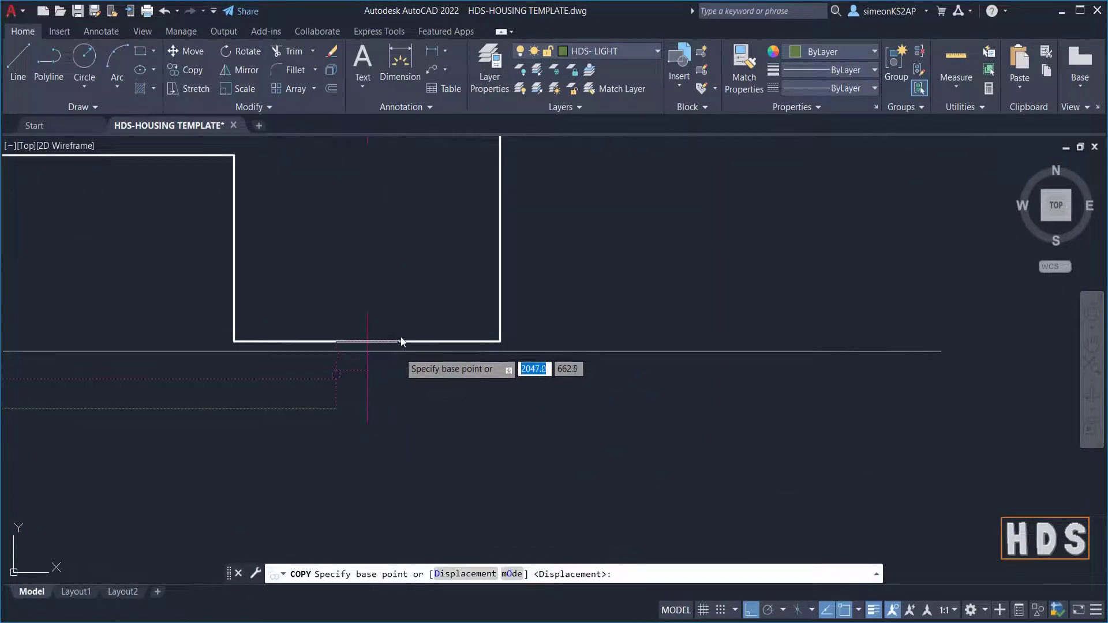
left_click(366, 341)
Place the door copy at the midpoint of the upper jamb in the right exterior wall's opening
scroll(522, 319, "down", 6)
scroll(577, 335, "up", 3)
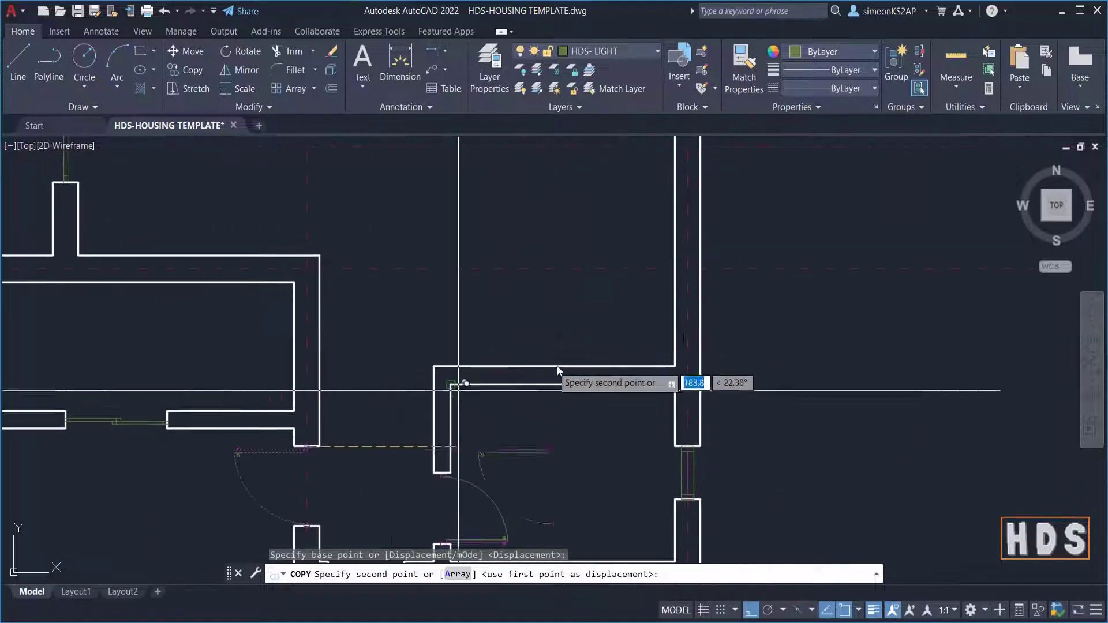
mouse_move(563, 369)
middle_mouse_down()
mouse_move(503, 391)
mouse_move(466, 258)
middle_mouse_up()
scroll(451, 266, "up", 5)
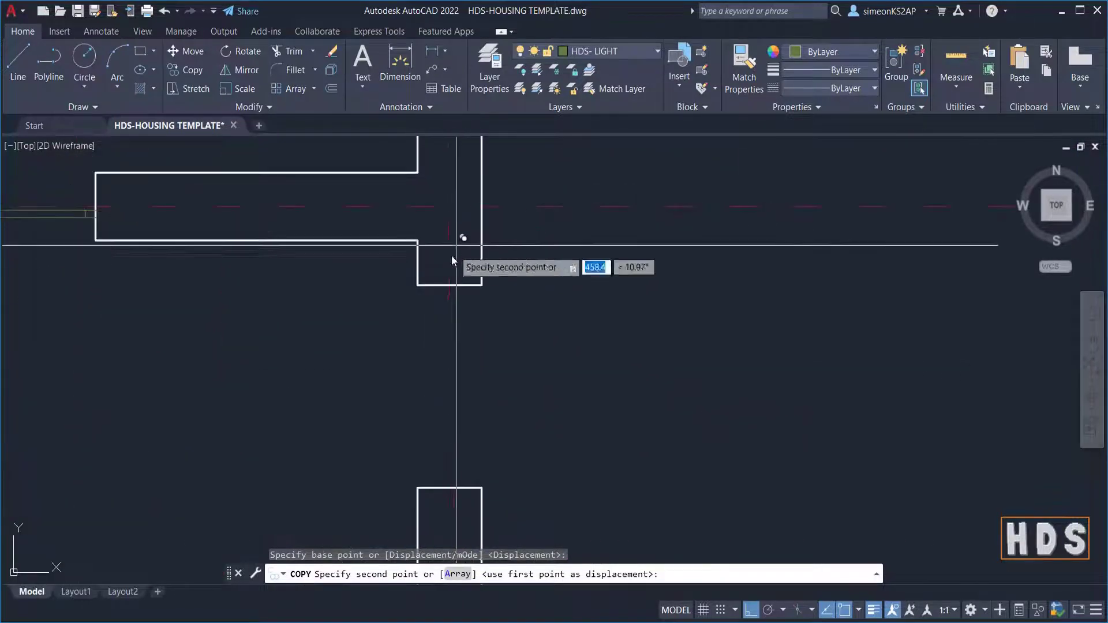
left_click(452, 293)
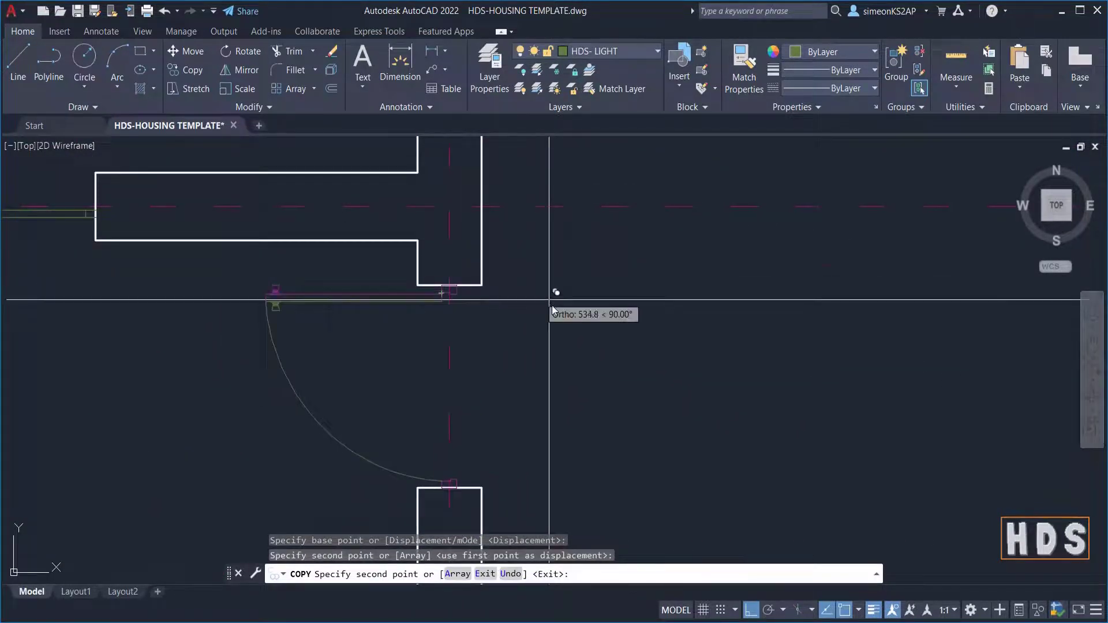
End the door copying and inspect how the new swing door fits the opening in the right exterior wall
scroll(550, 297, "down", 4)
middle_click_drag(549, 298, 469, 329)
key("Escape")
scroll(520, 338, "down", 5)
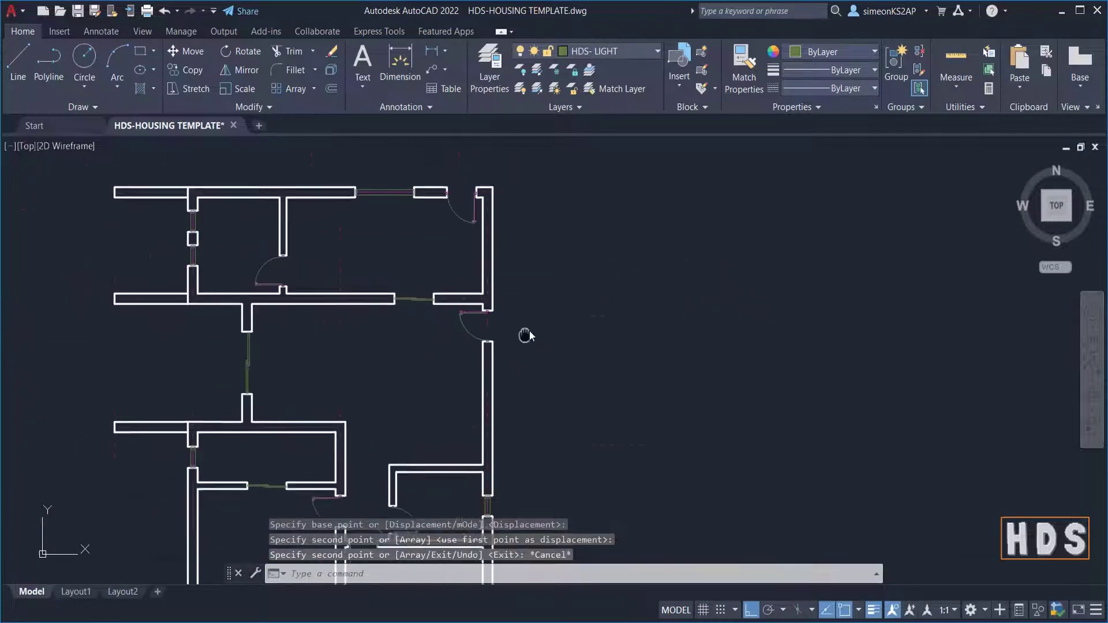
scroll(527, 321, "up", 5)
scroll(527, 321, "up", 4)
scroll(527, 321, "down", 6)
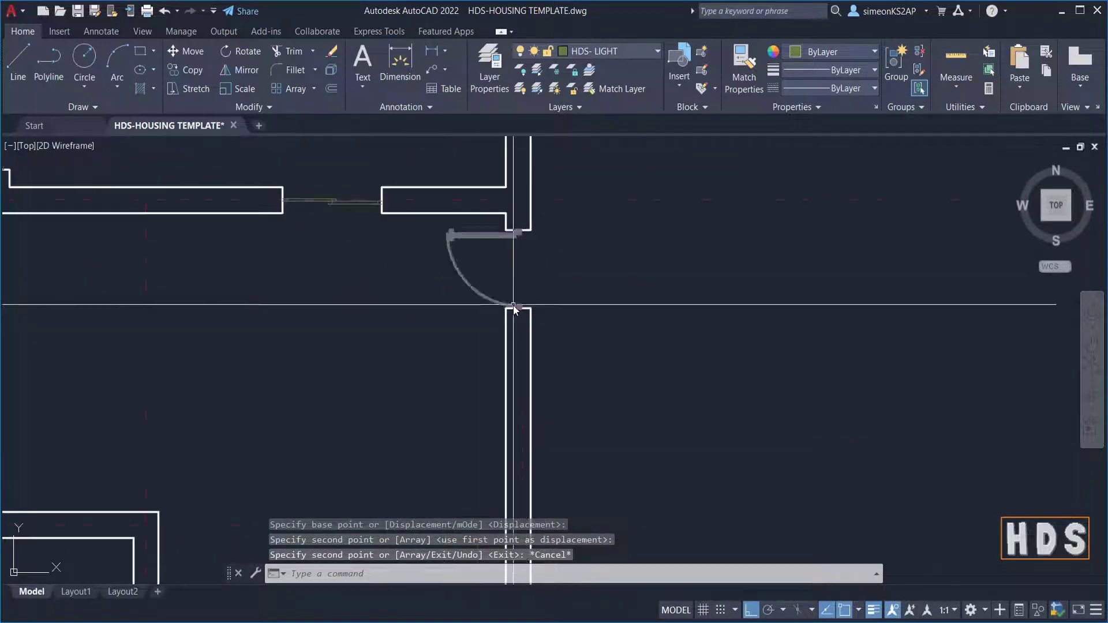
scroll(468, 345, "down", 6)
middle_click_drag(457, 323, 495, 317)
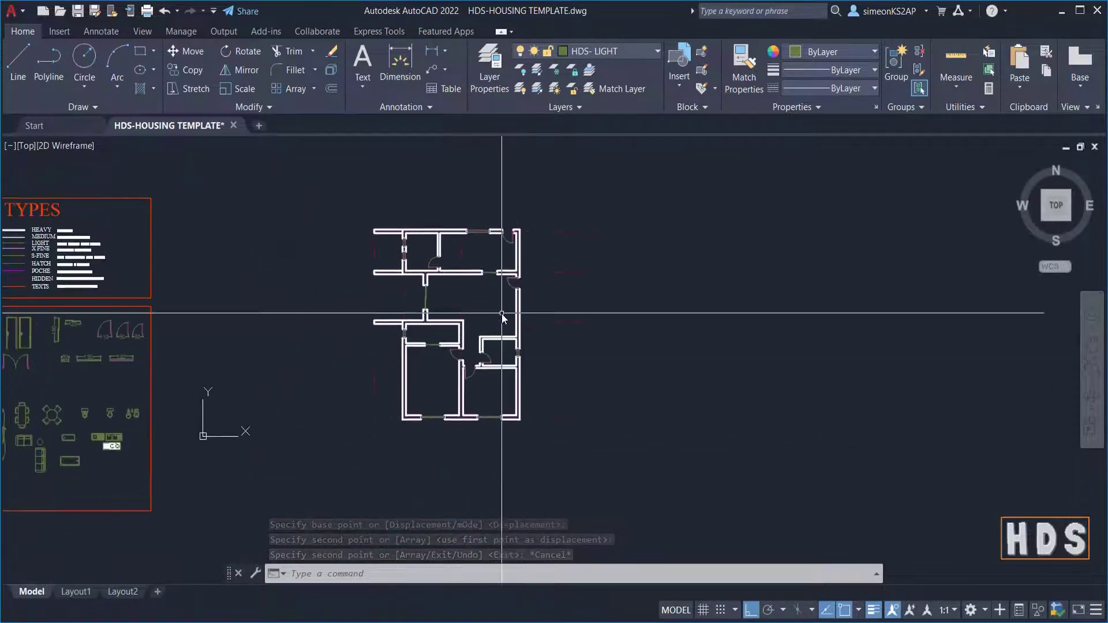
Review the doors and windows placed throughout the whole house floor plan
scroll(439, 329, "up", 1)
middle_click_drag(527, 369, 440, 358)
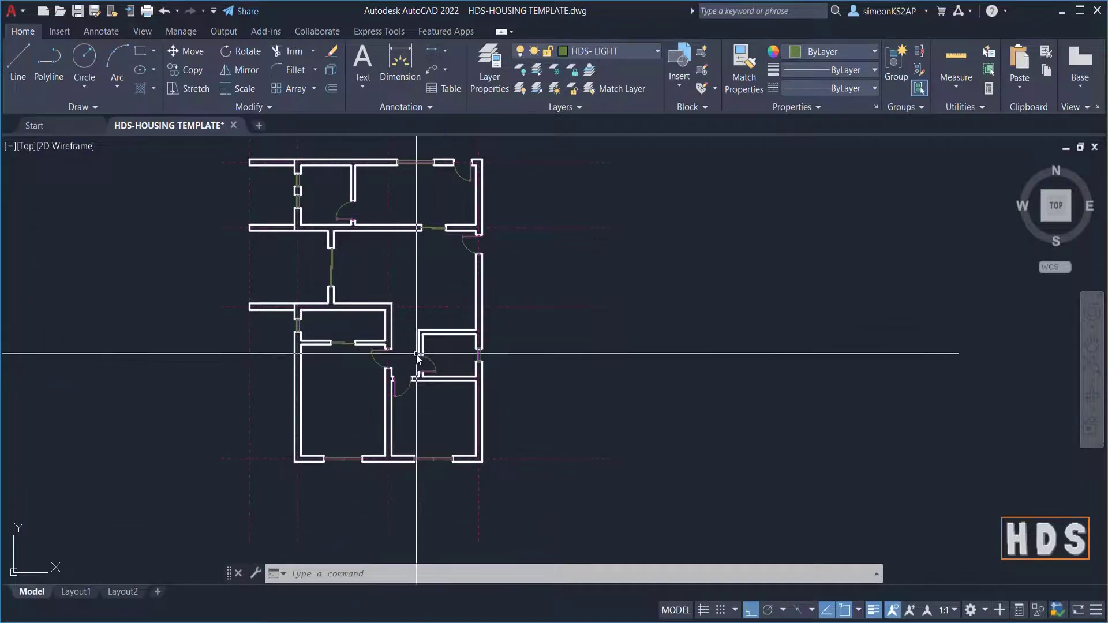
scroll(324, 327, "down", 3)
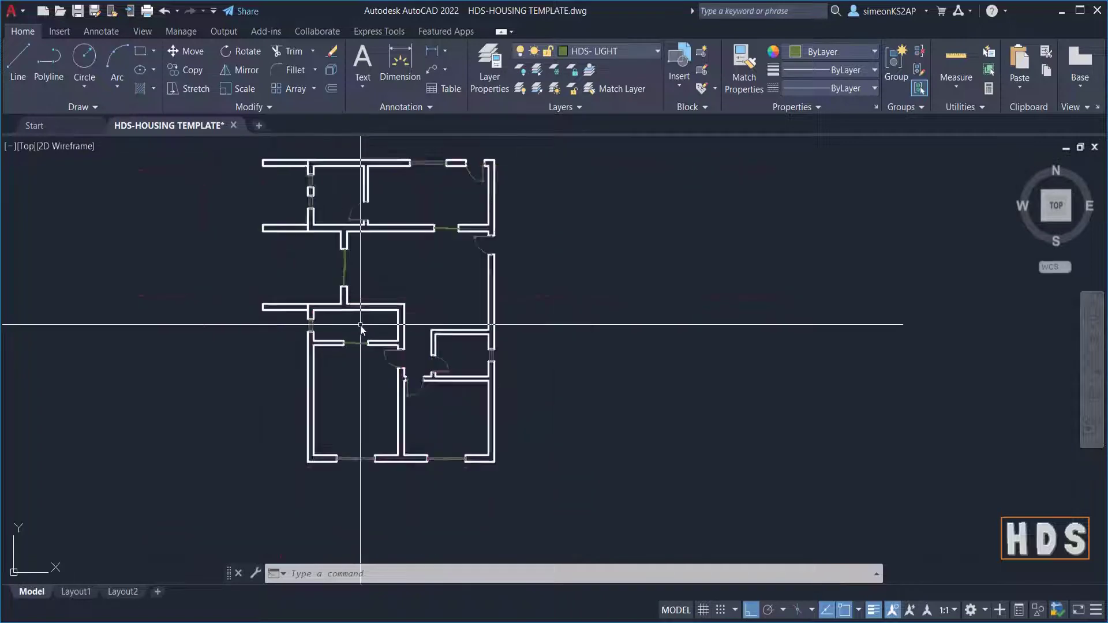
scroll(404, 325, "up", 2)
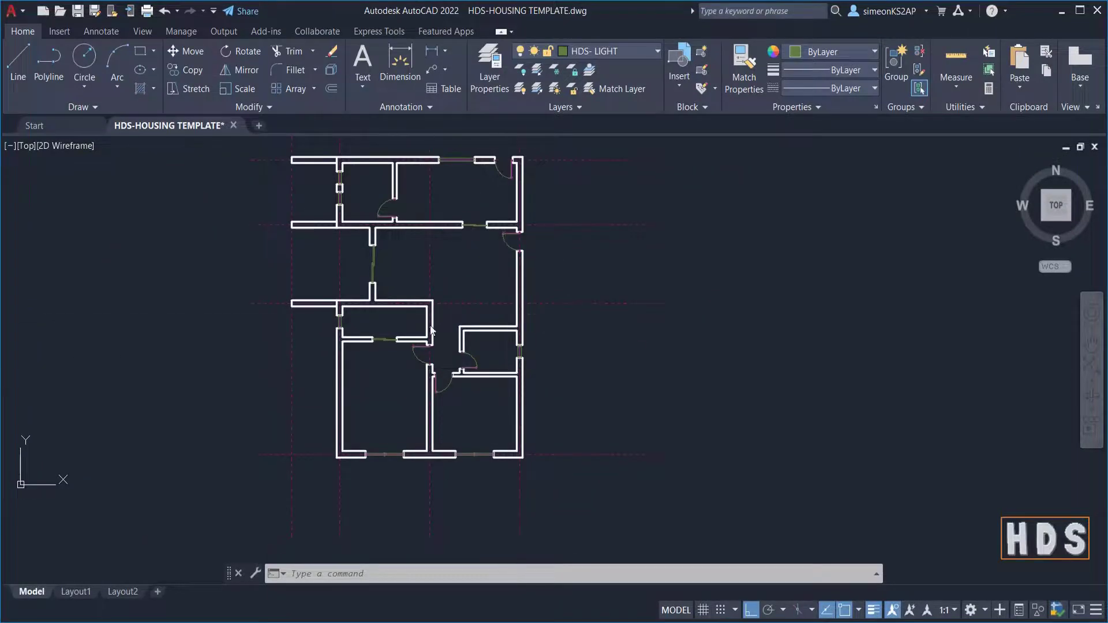
scroll(432, 330, "down", 2)
scroll(421, 231, "up", 2)
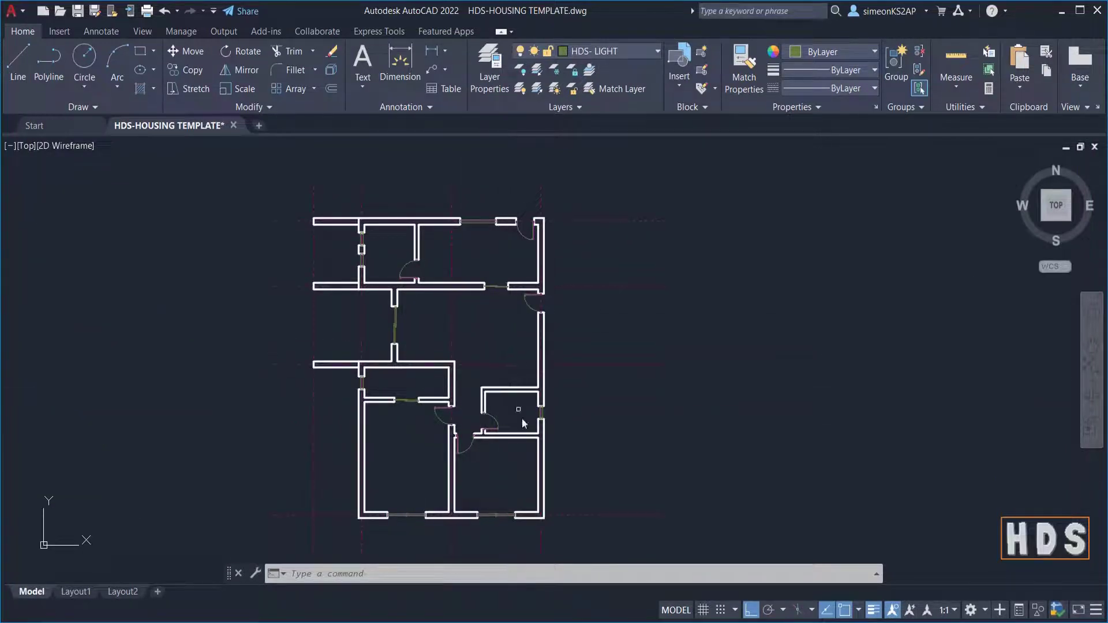
middle_click_drag(500, 418, 514, 375)
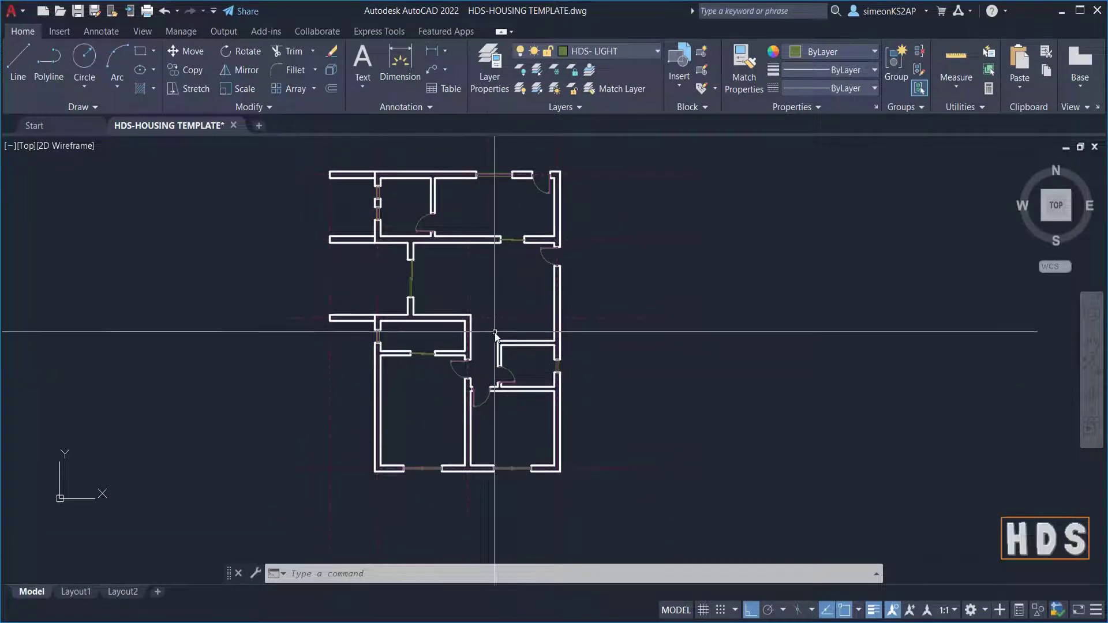
middle_click_drag(495, 332, 491, 362)
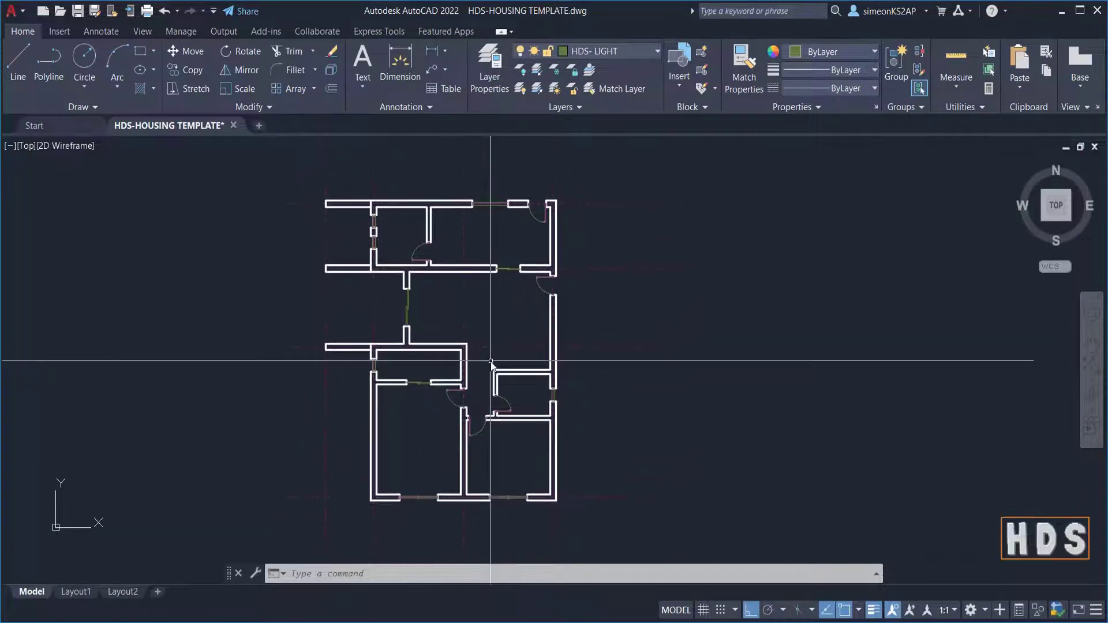
Make HDS-POCHE the current layer
left_click(600, 53)
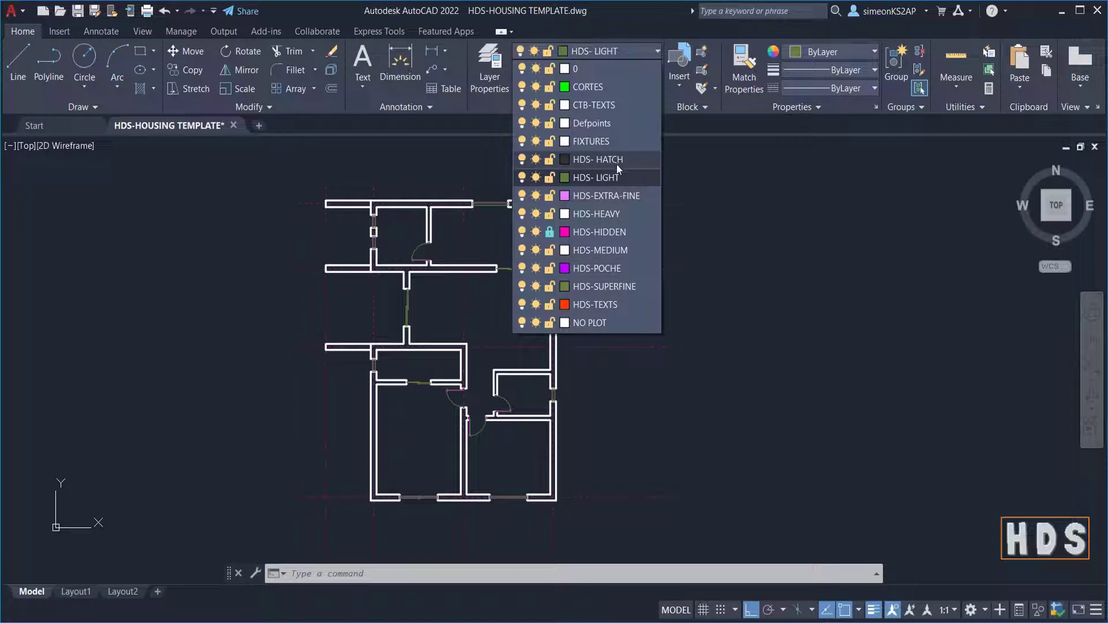
left_click(601, 269)
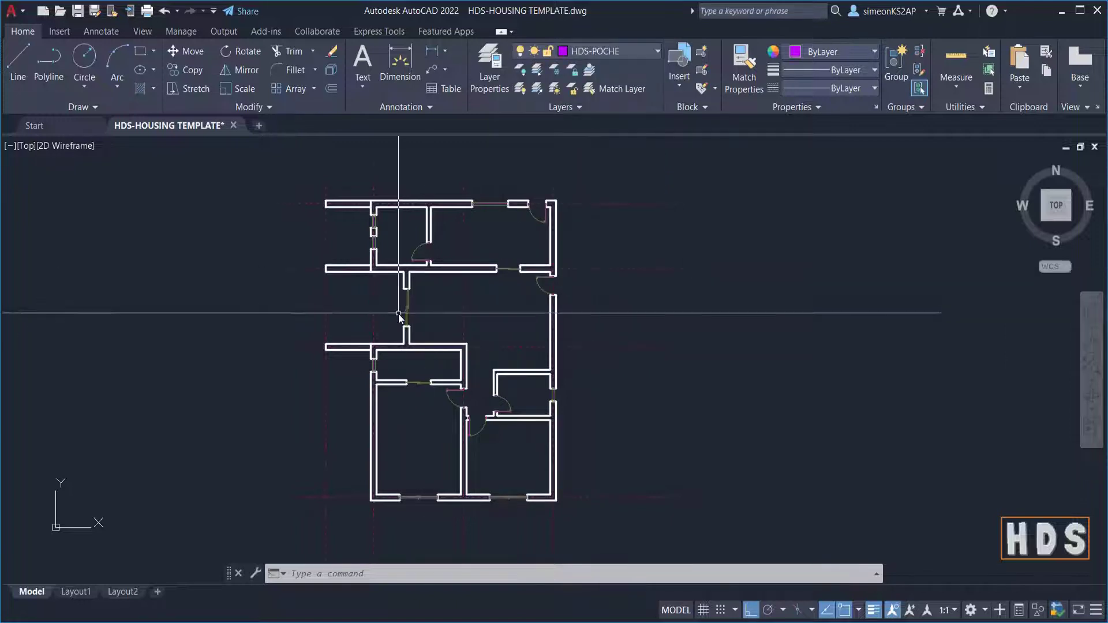
middle_click_drag(400, 306, 419, 295)
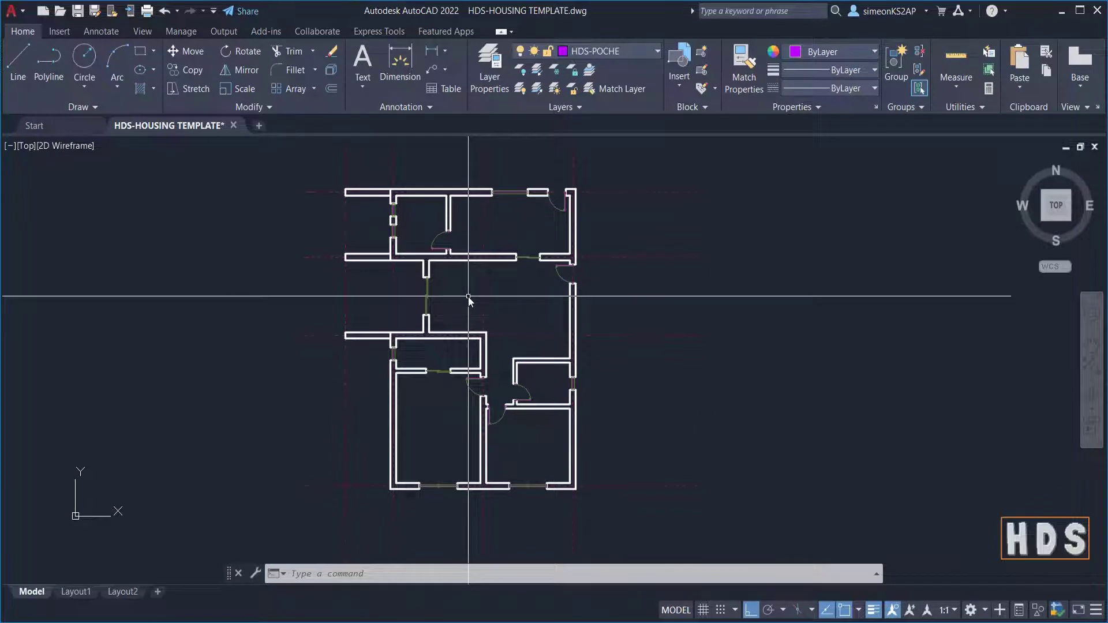
scroll(414, 201, "up", 3)
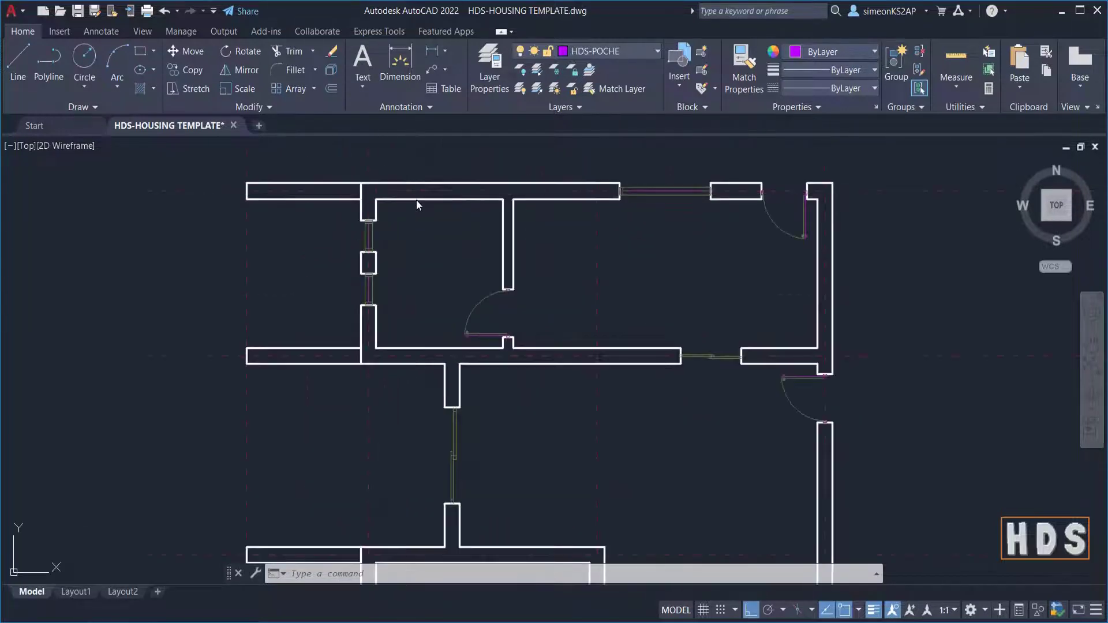
scroll(418, 204, "down", 3)
scroll(416, 226, "up", 5)
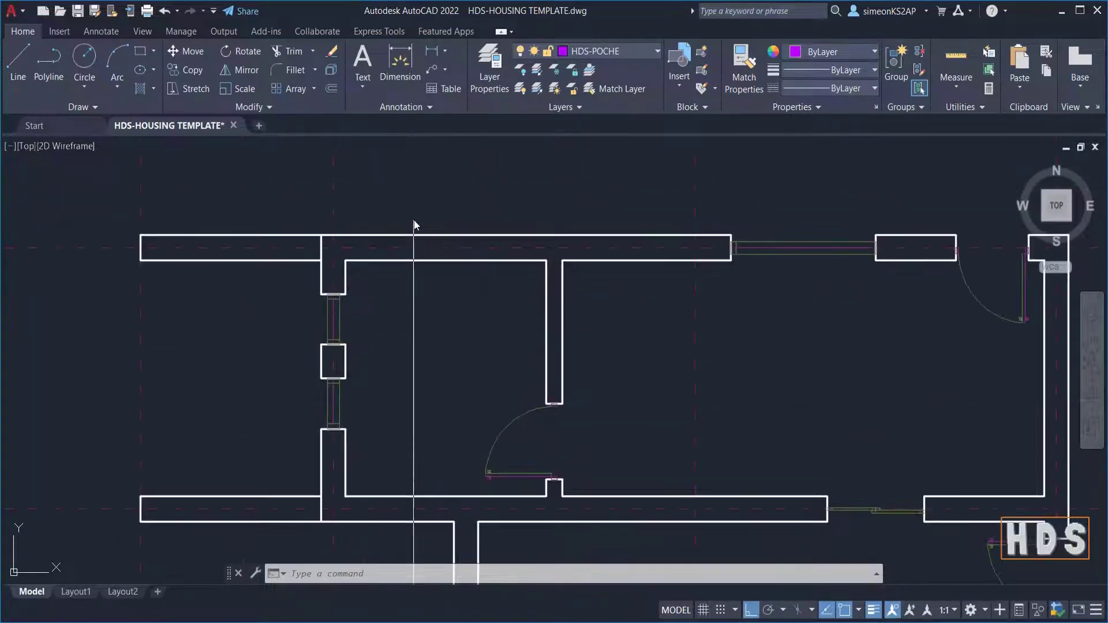
scroll(456, 228, "down", 4)
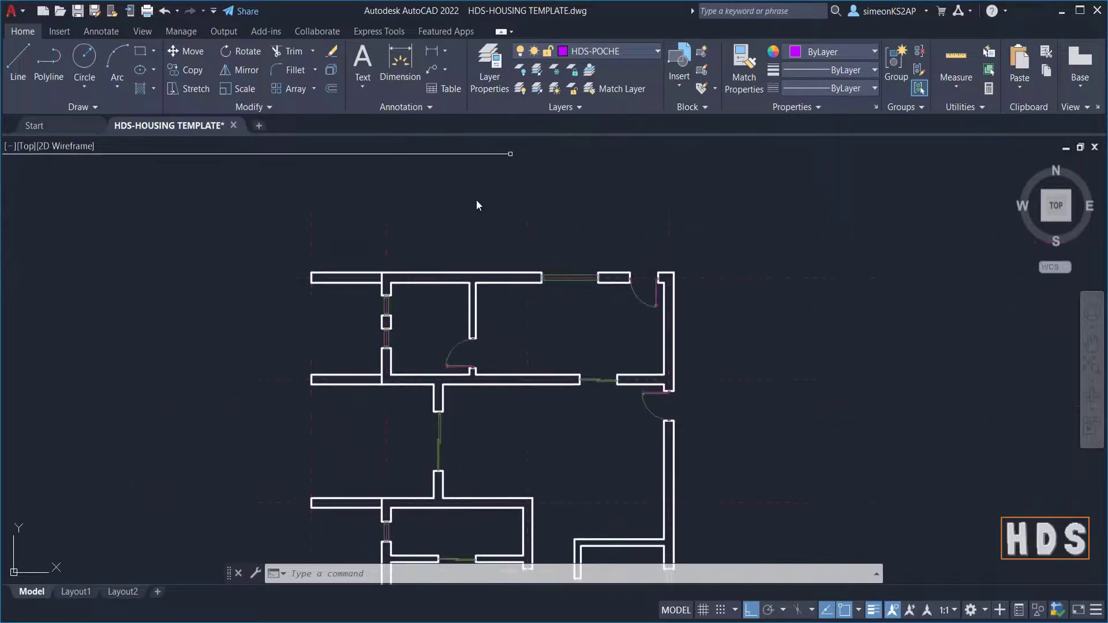
Turn off the HDS-HIDDEN layer to hide the axis lines in the floor plan
left_click(604, 50)
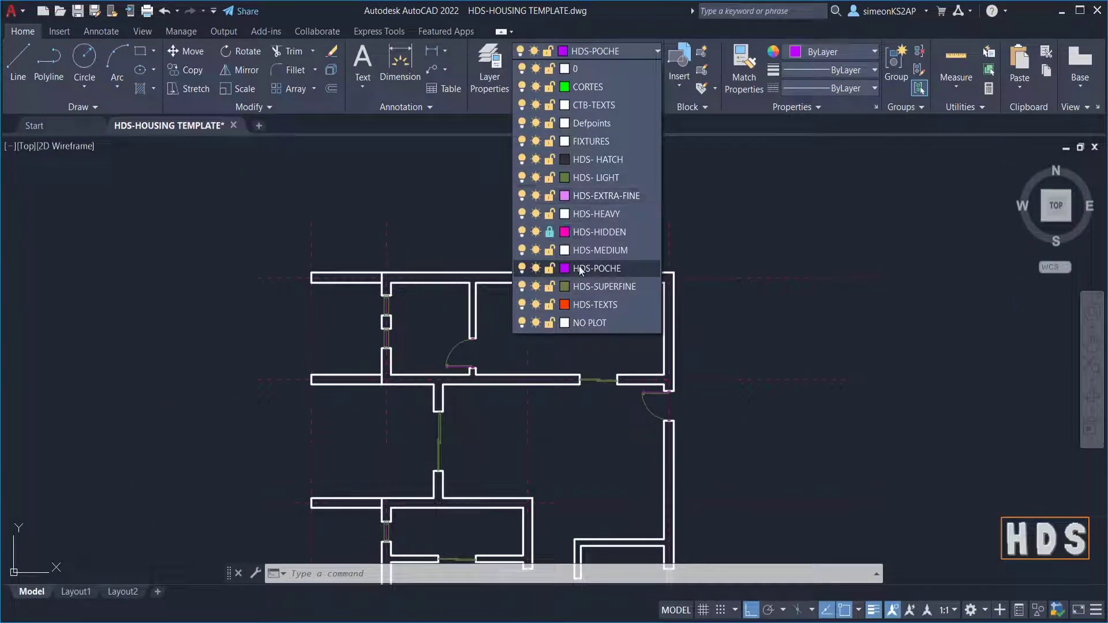
left_click(522, 232)
scroll(434, 285, "down", 2)
left_click(434, 285)
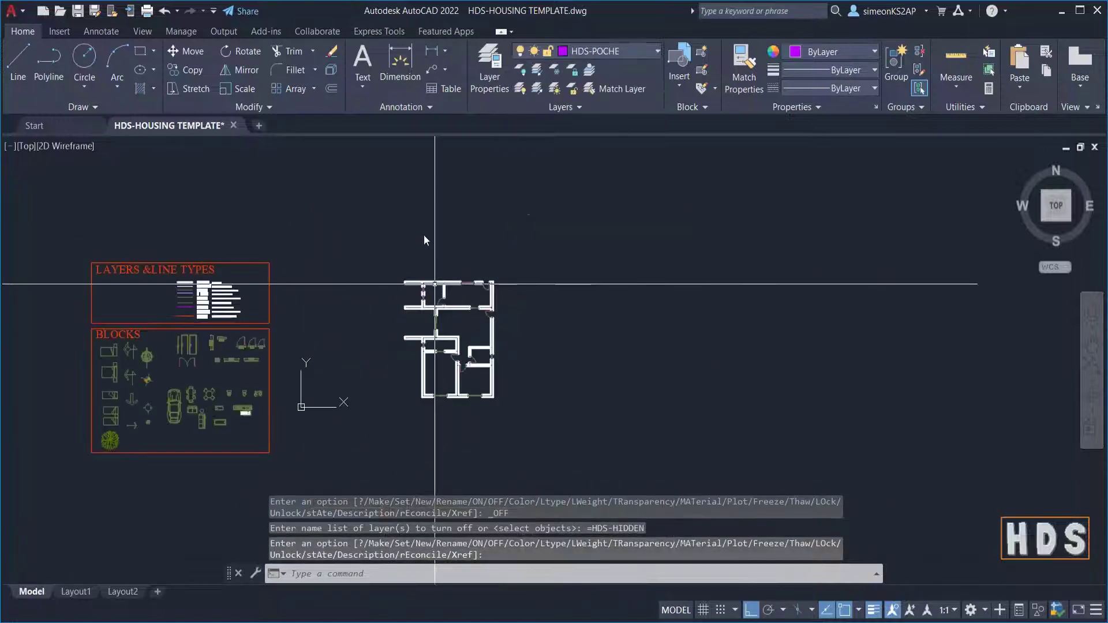
Start a SOLID hatch and fill the top exterior wall segments on both sides of the window, including the attached partition
scroll(453, 320, "up", 3)
middle_click_drag(453, 321, 498, 261)
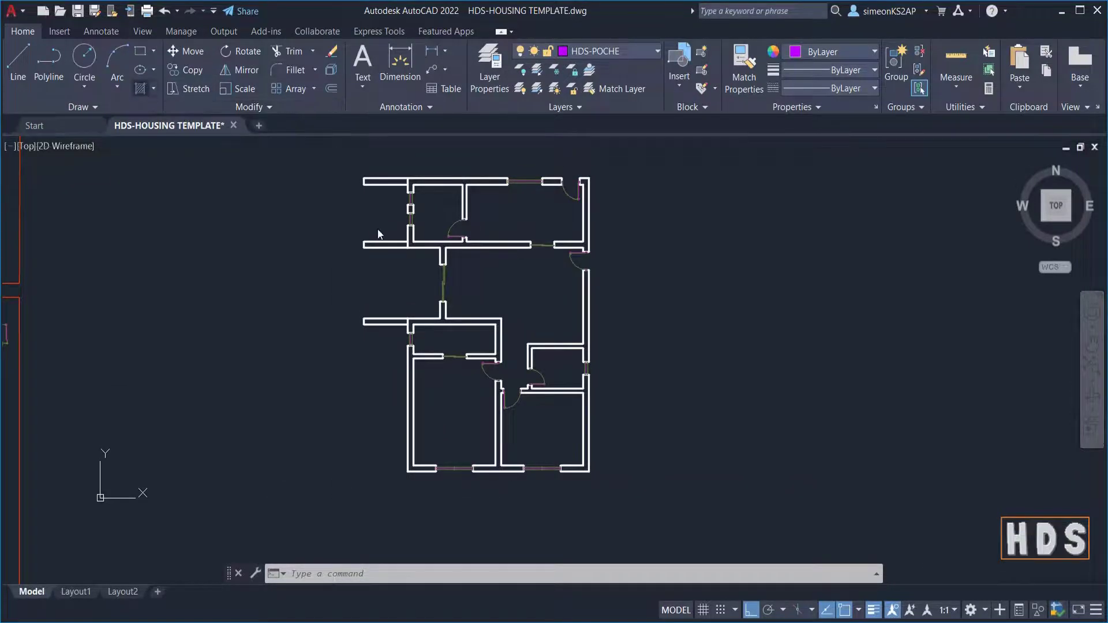
type("h")
key("Return")
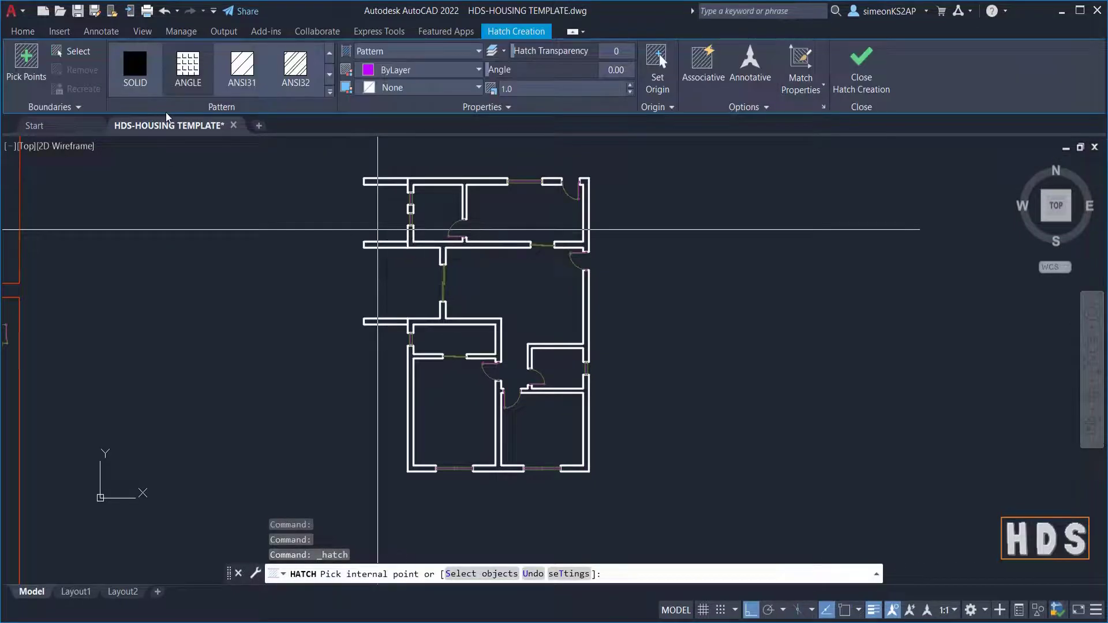
left_click(134, 65)
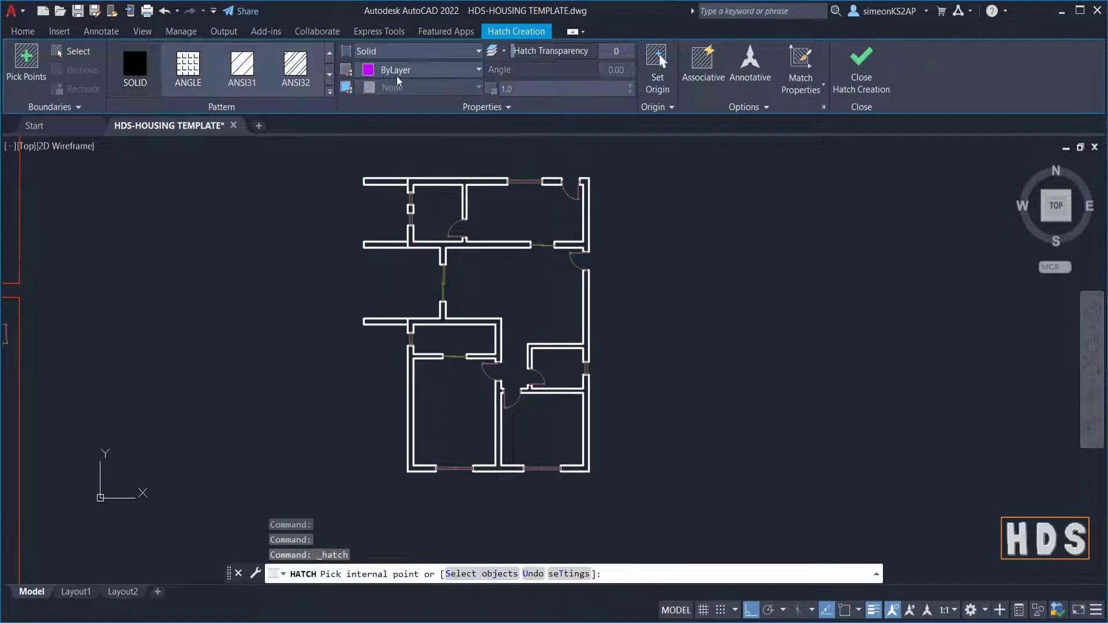
scroll(458, 164, "up", 2)
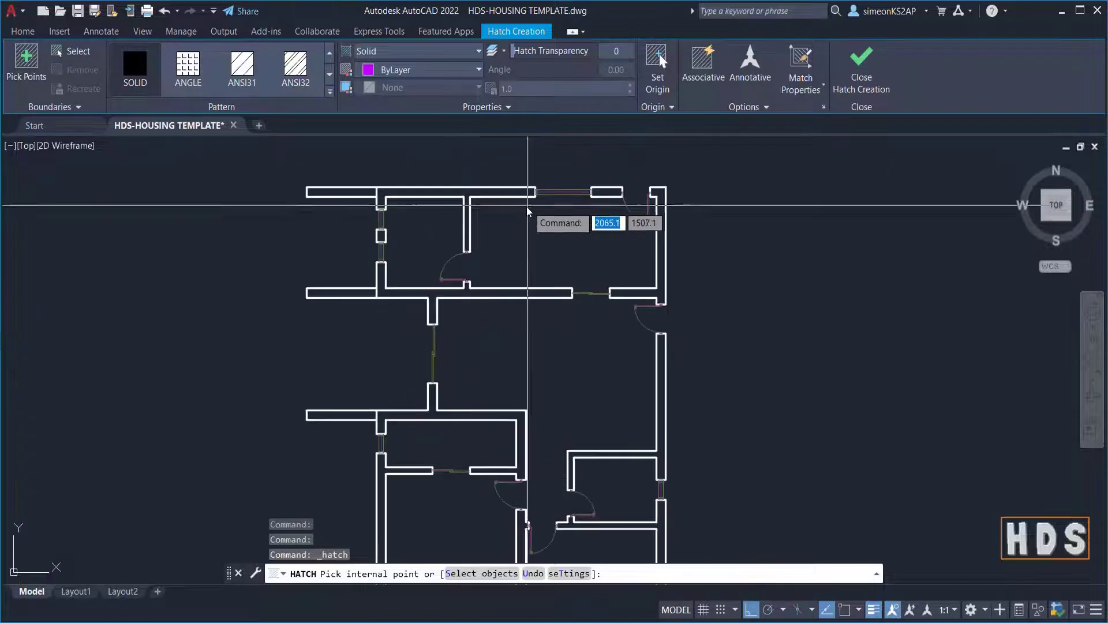
scroll(412, 194, "up", 2)
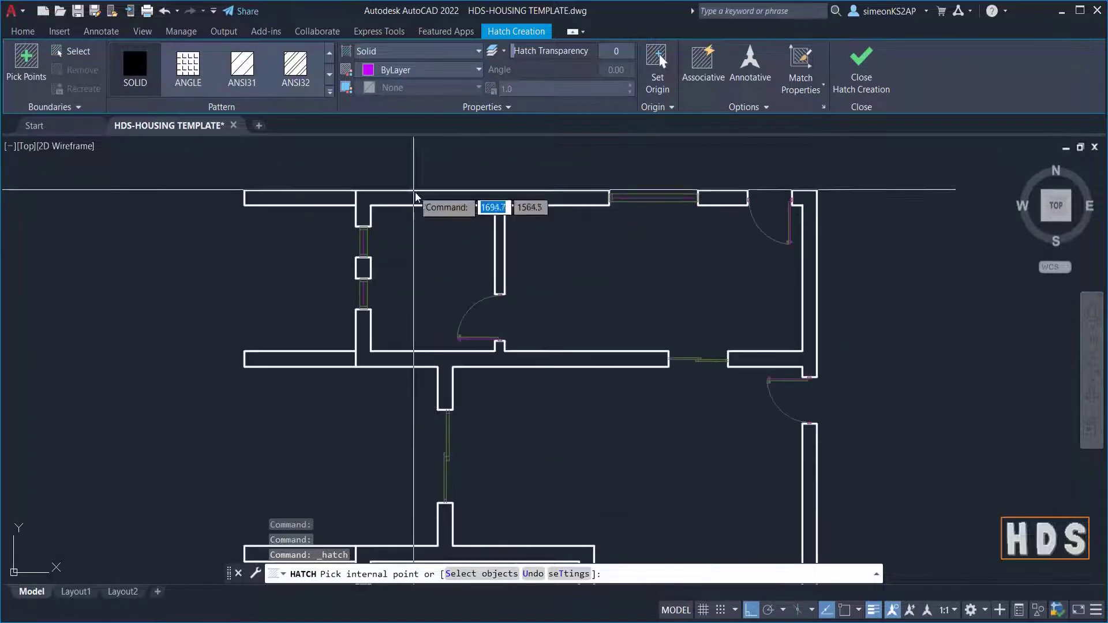
left_click(411, 201)
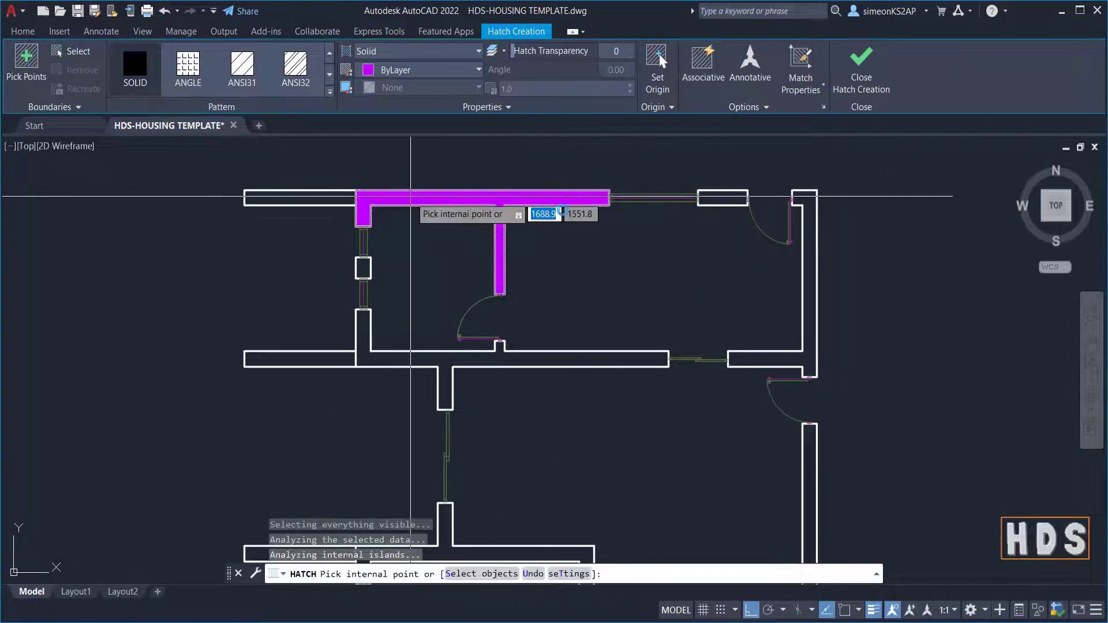
left_click(713, 198)
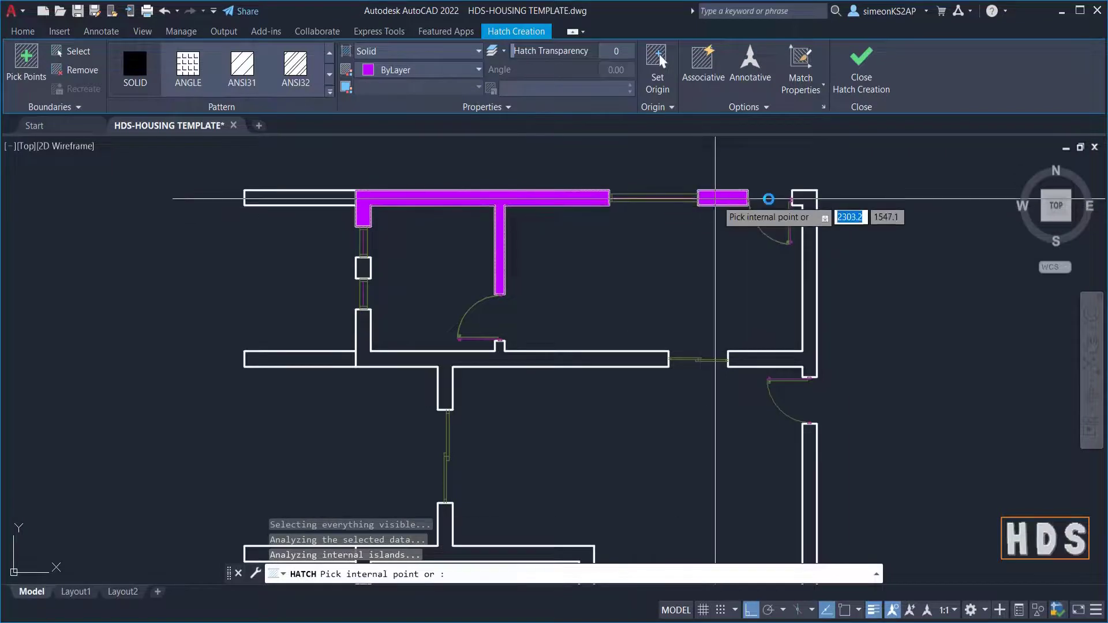
Add the upper-right corner wall and the right exterior wall section below the side door to the solid hatch
middle_click_drag(772, 196, 720, 214)
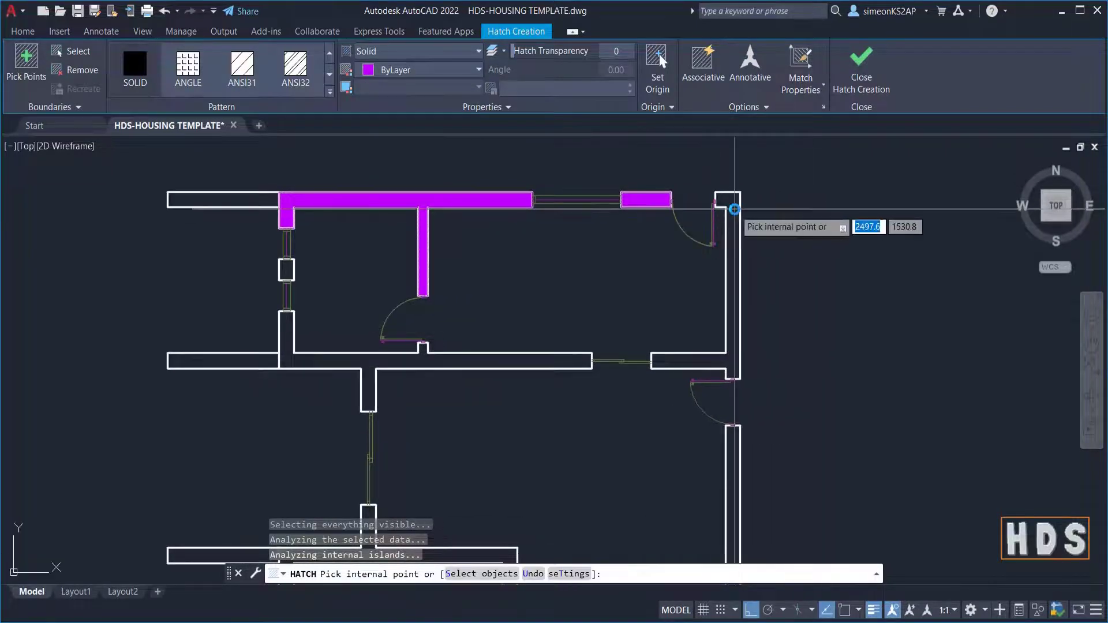
left_click(732, 199)
scroll(658, 348, "down", 3)
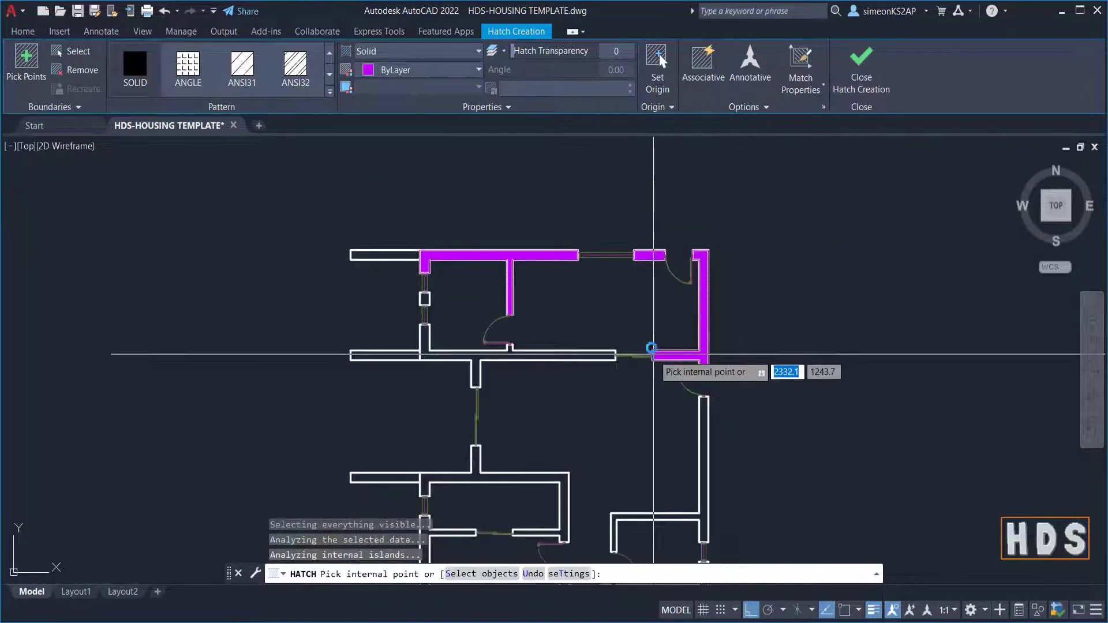
scroll(651, 355, "up", 3)
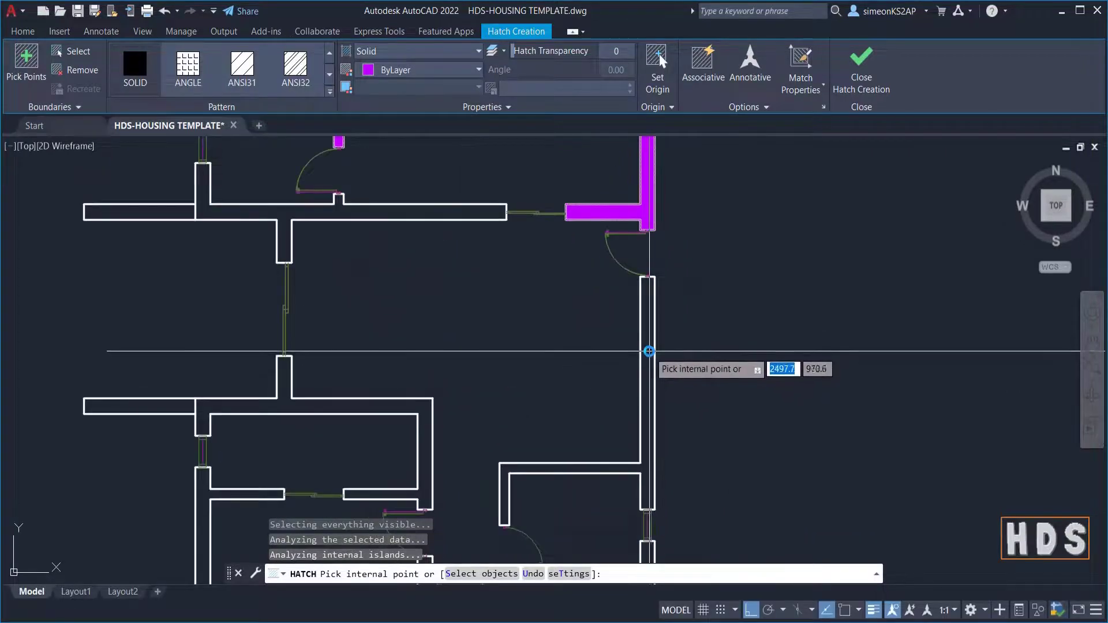
left_click(646, 350)
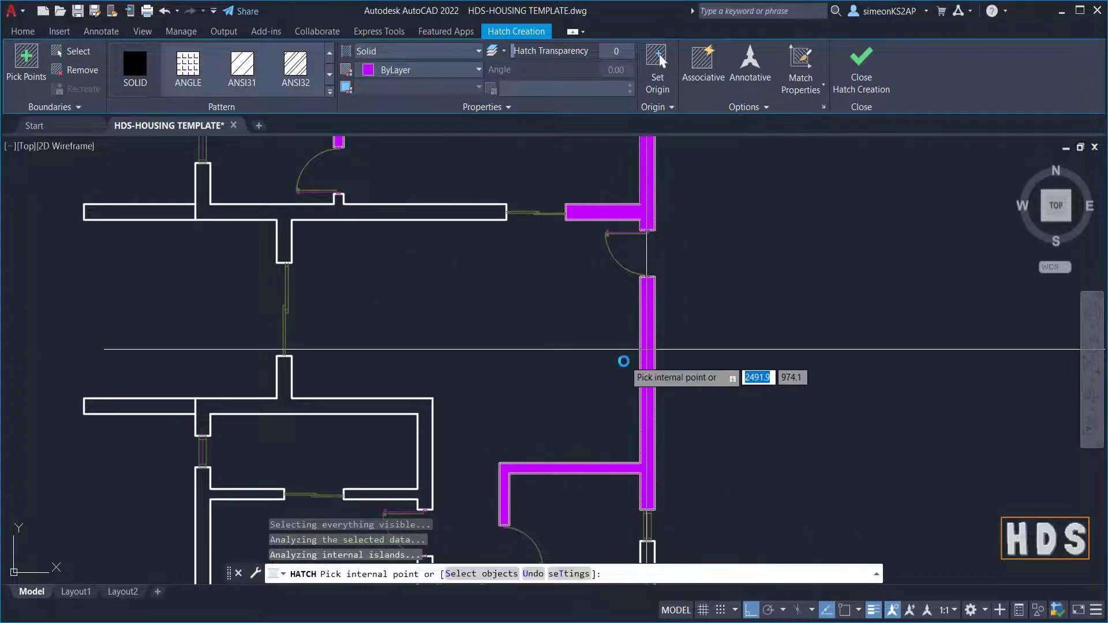
Add the lower-right exterior wall and the wall between the two bottom rooms to the solid hatch
scroll(612, 330, "down", 3)
scroll(574, 366, "up", 2)
scroll(626, 411, "up", 2)
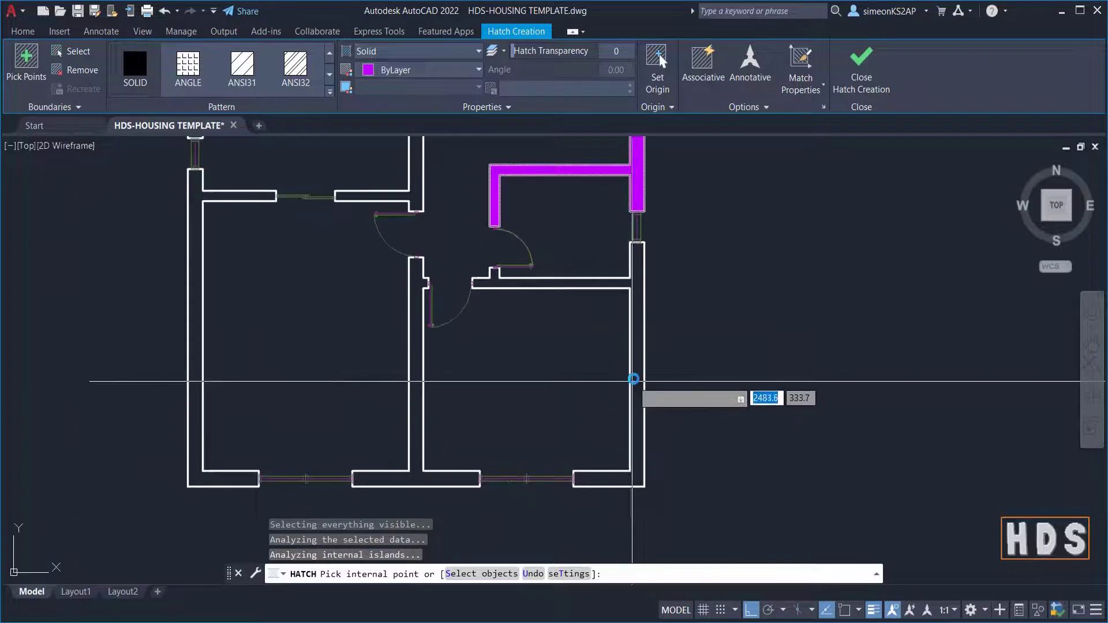
left_click(639, 375)
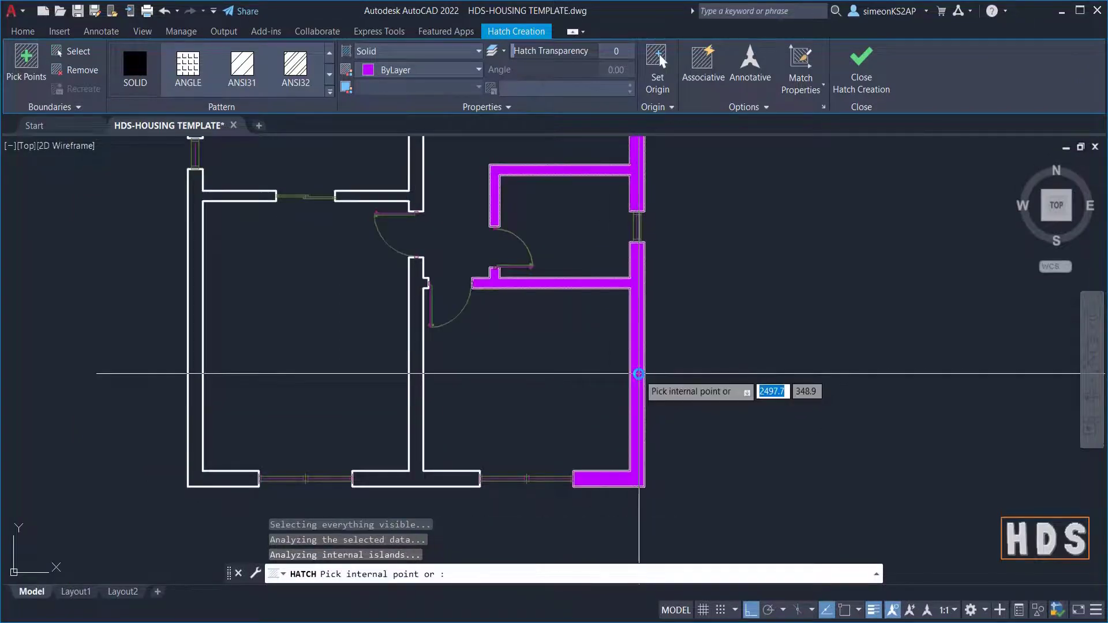
left_click(423, 471)
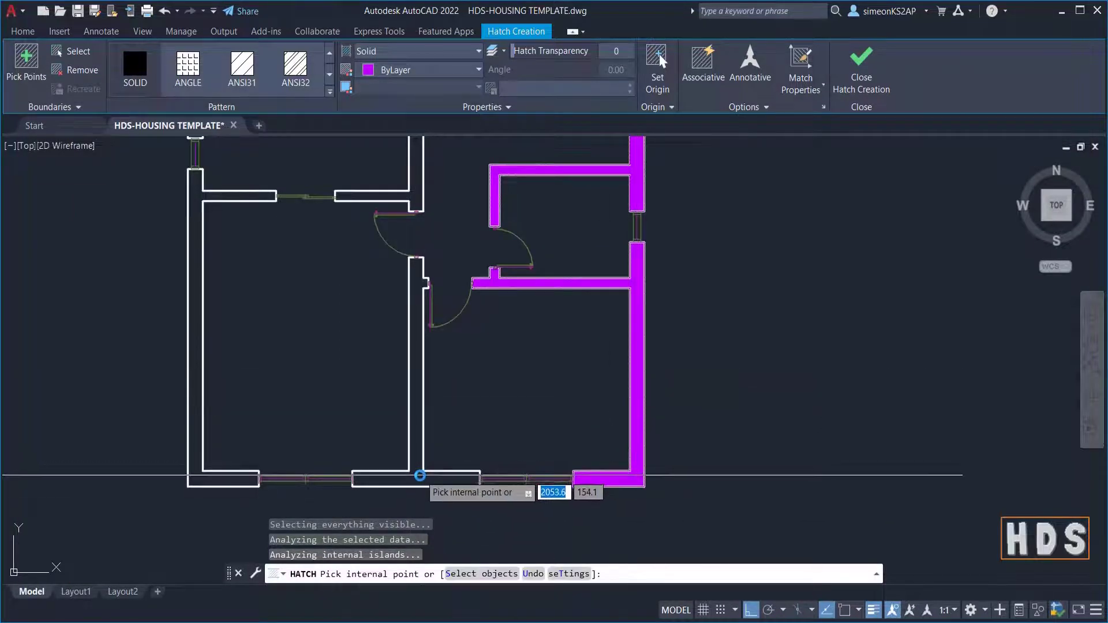
Add the lower-left room's left exterior wall and the connected walls enclosing the small room above it to the solid hatch
scroll(399, 426, "down", 3)
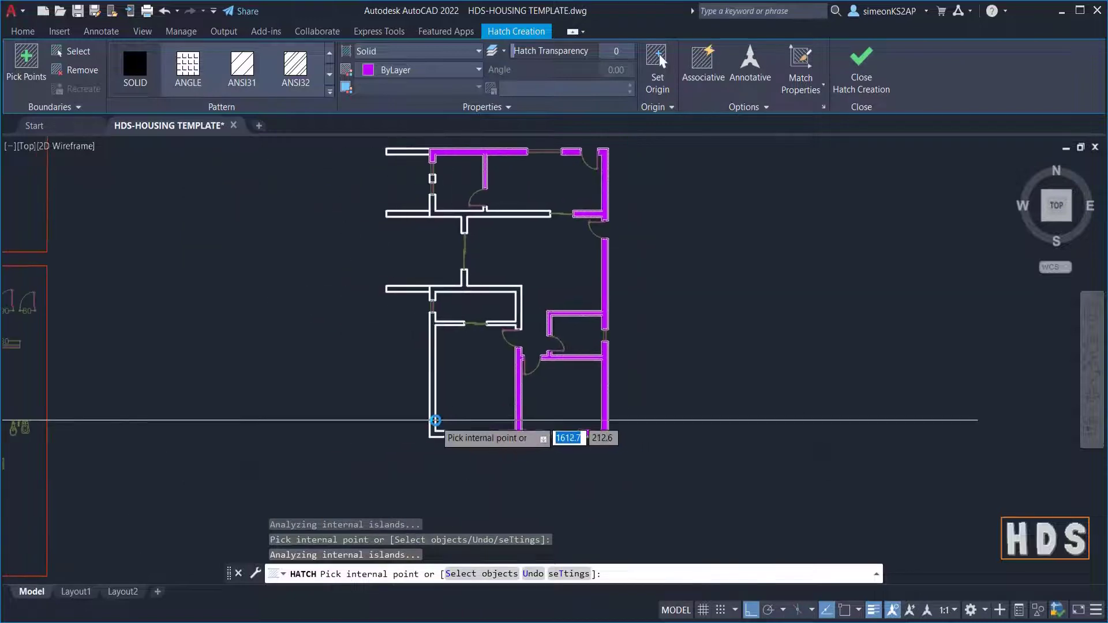
scroll(425, 413, "up", 2)
left_click(426, 395)
scroll(440, 395, "down", 4)
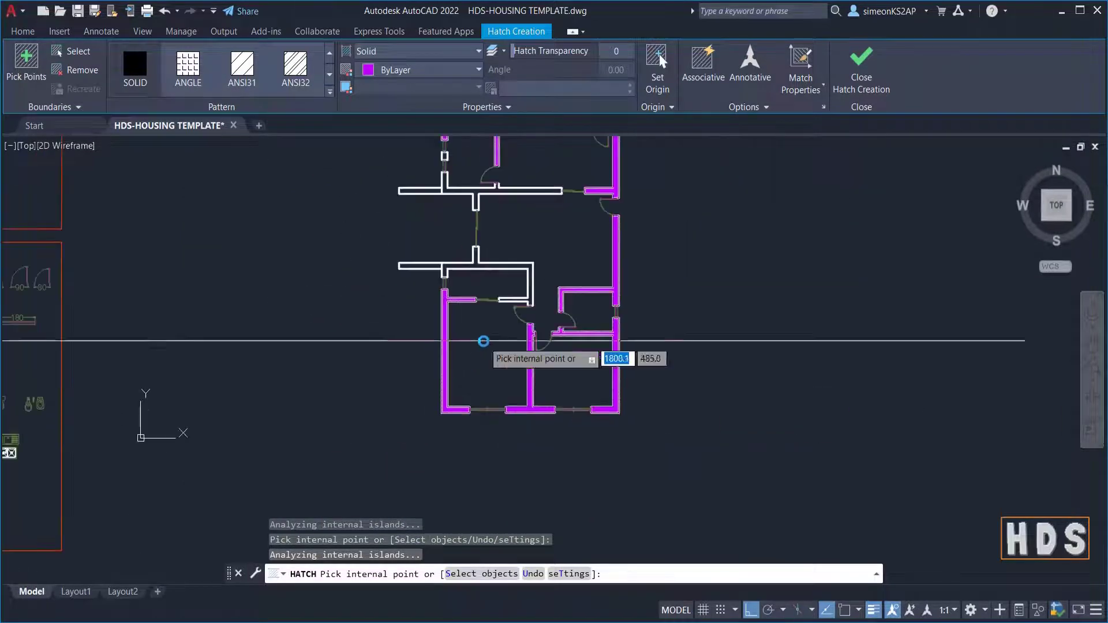
scroll(500, 326, "up", 5)
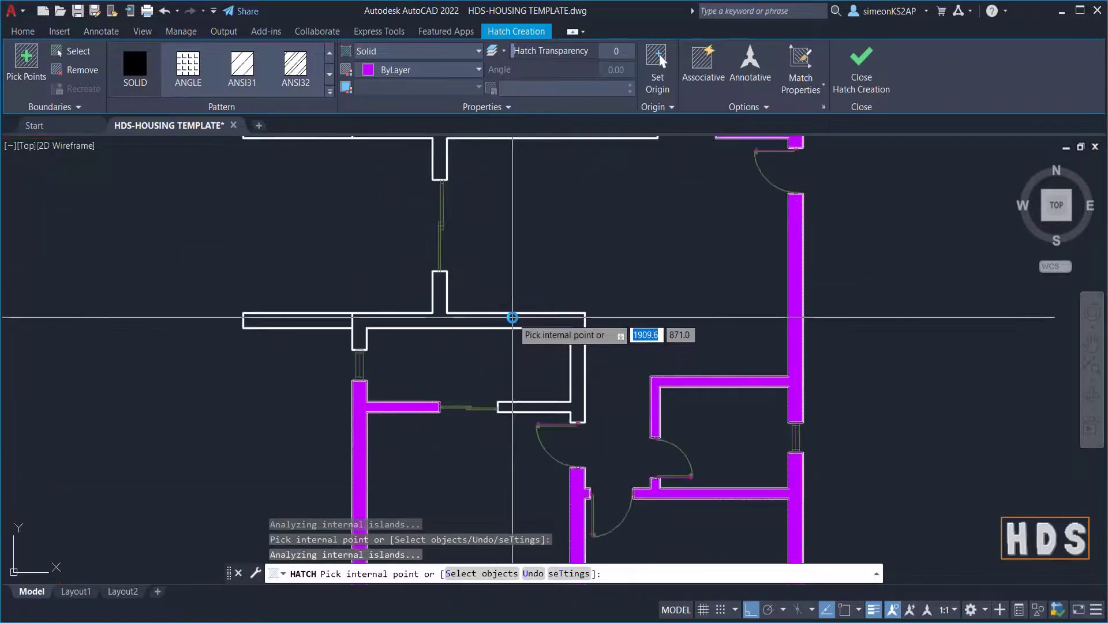
left_click(516, 321)
scroll(560, 325, "down", 4)
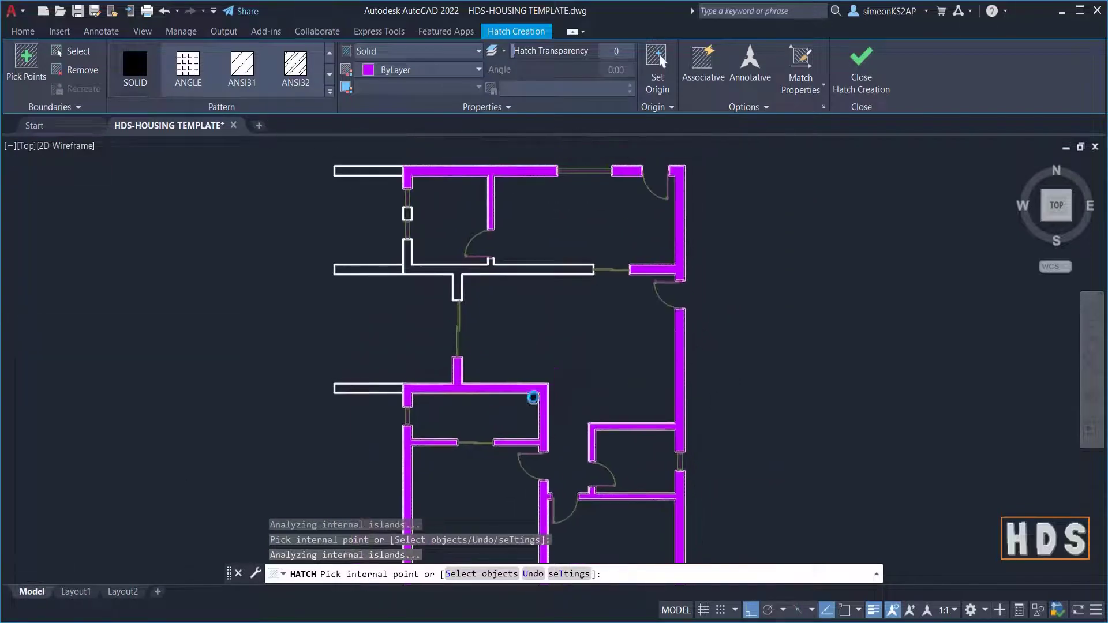
Add the long horizontal wall below the two upper rooms, with its attached stubs, to the solid hatch and finish the hatch
scroll(516, 277, "up", 4)
left_click(516, 277)
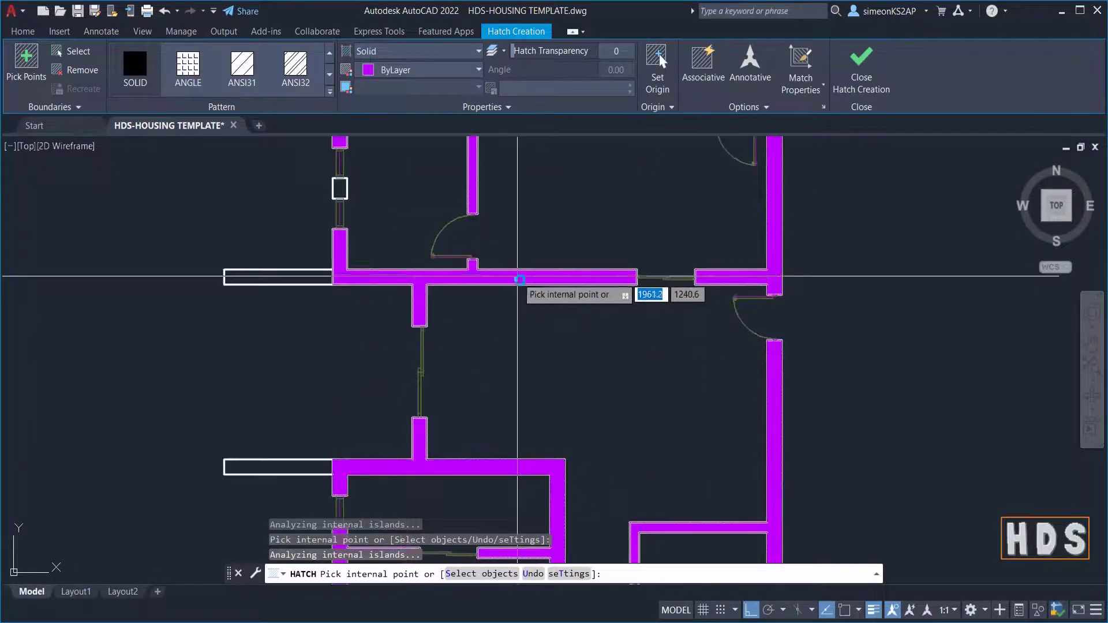
scroll(516, 285, "down", 5)
scroll(511, 323, "up", 6)
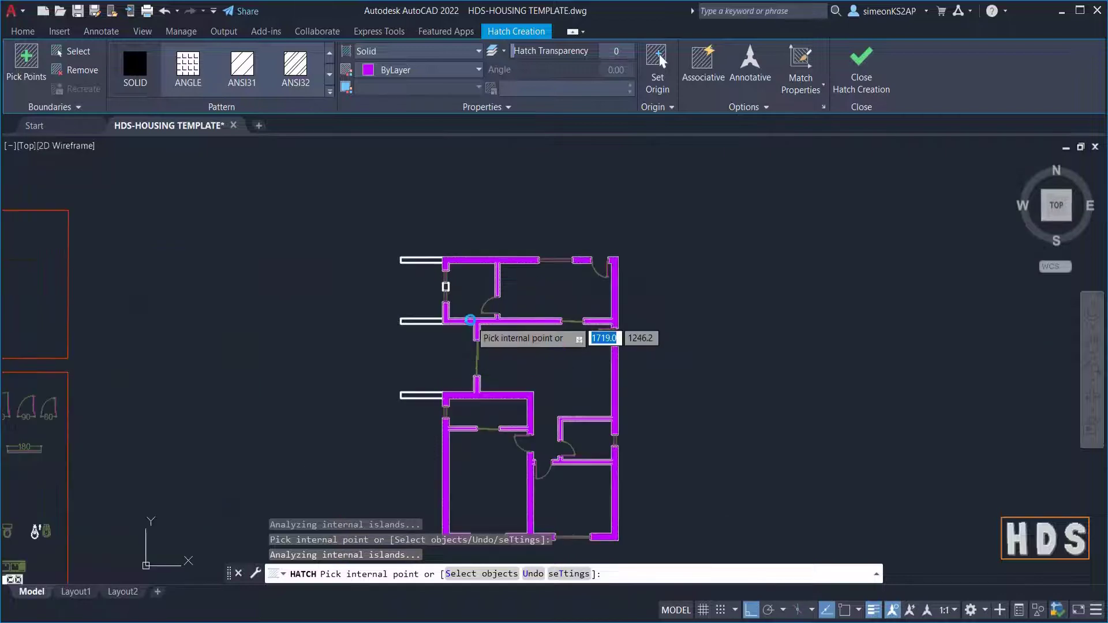
scroll(535, 334, "down", 5)
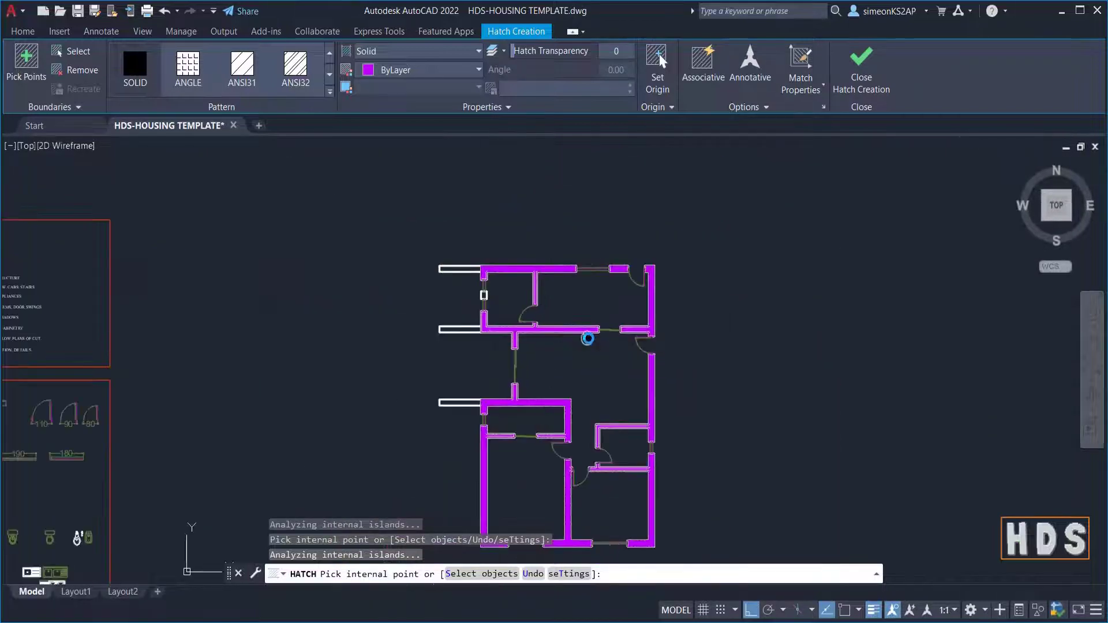
middle_click_drag(586, 339, 405, 306)
left_click(861, 65)
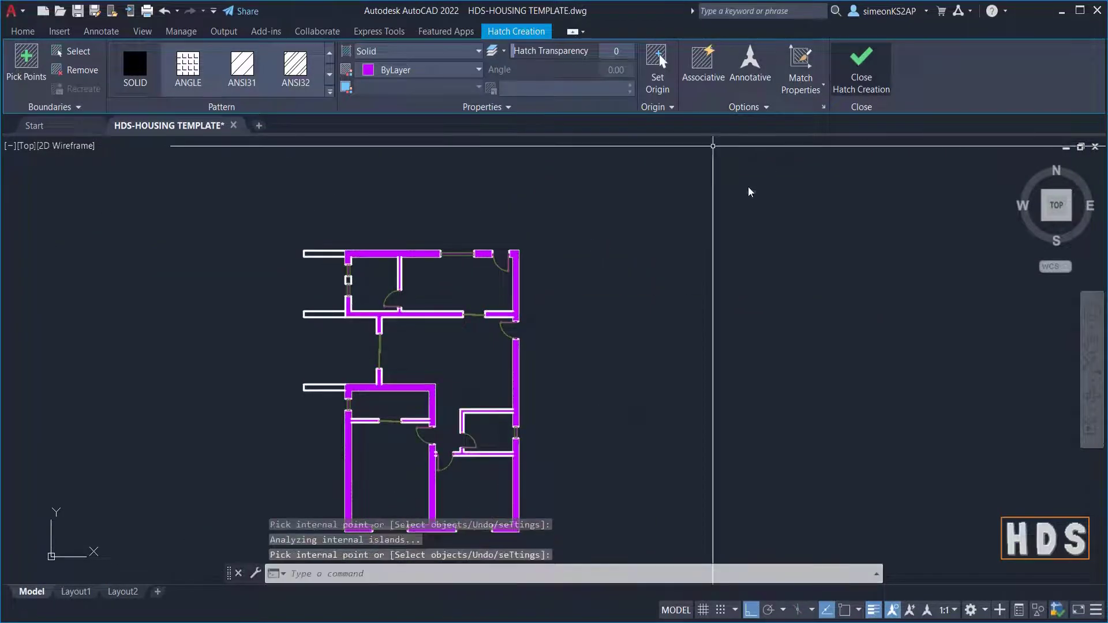
scroll(392, 283, "up", 4)
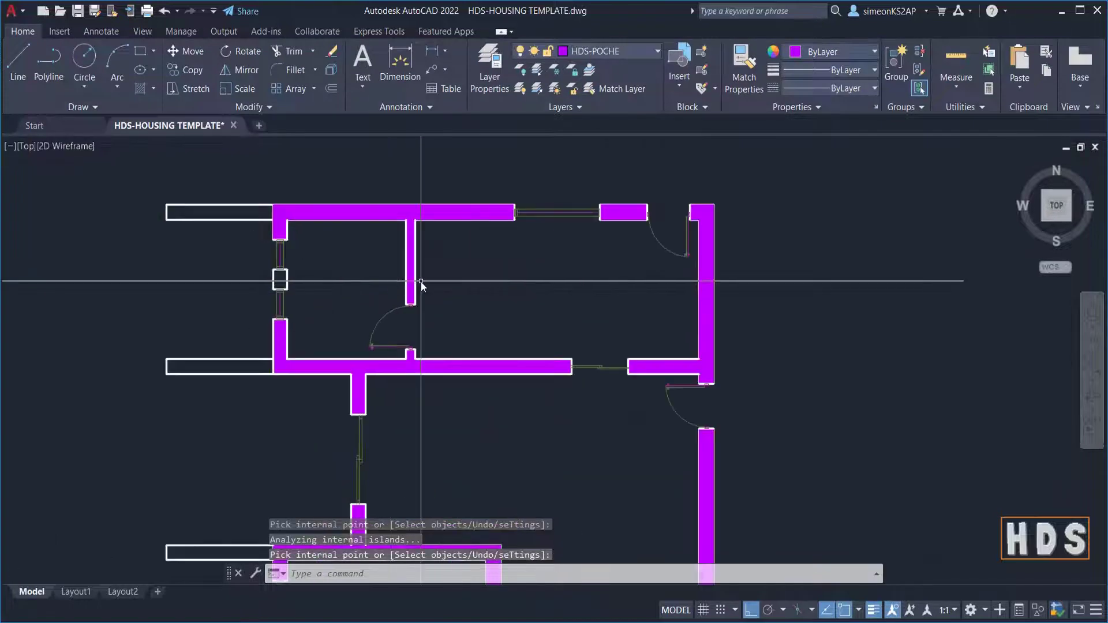
scroll(421, 282, "down", 4)
middle_click_drag(576, 374, 538, 326)
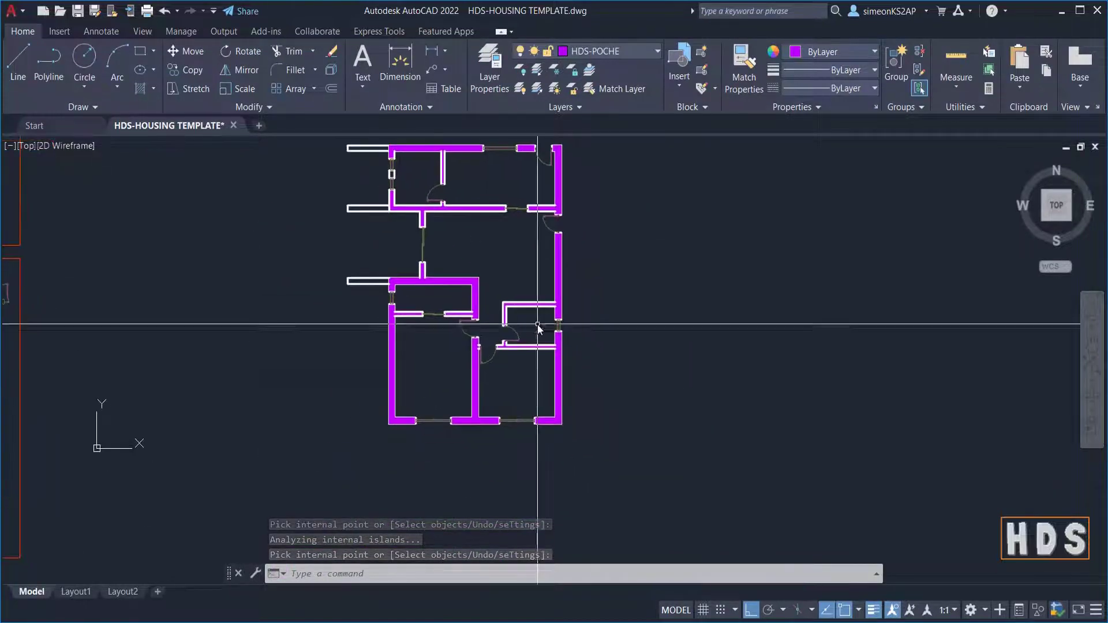
scroll(449, 279, "up", 2)
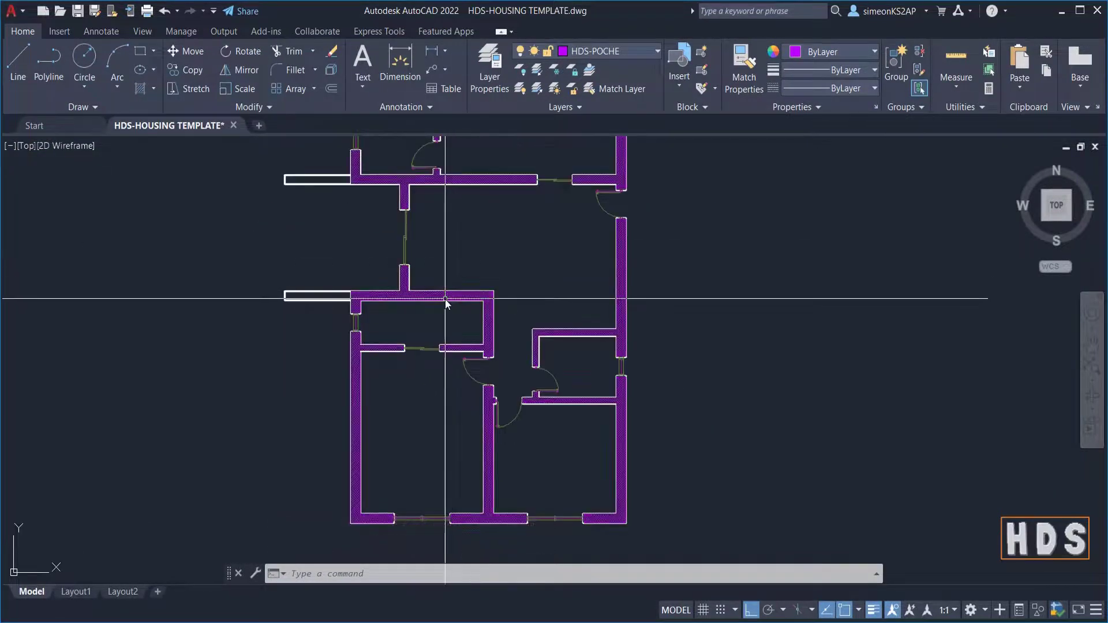
left_click(445, 299)
left_click(563, 396)
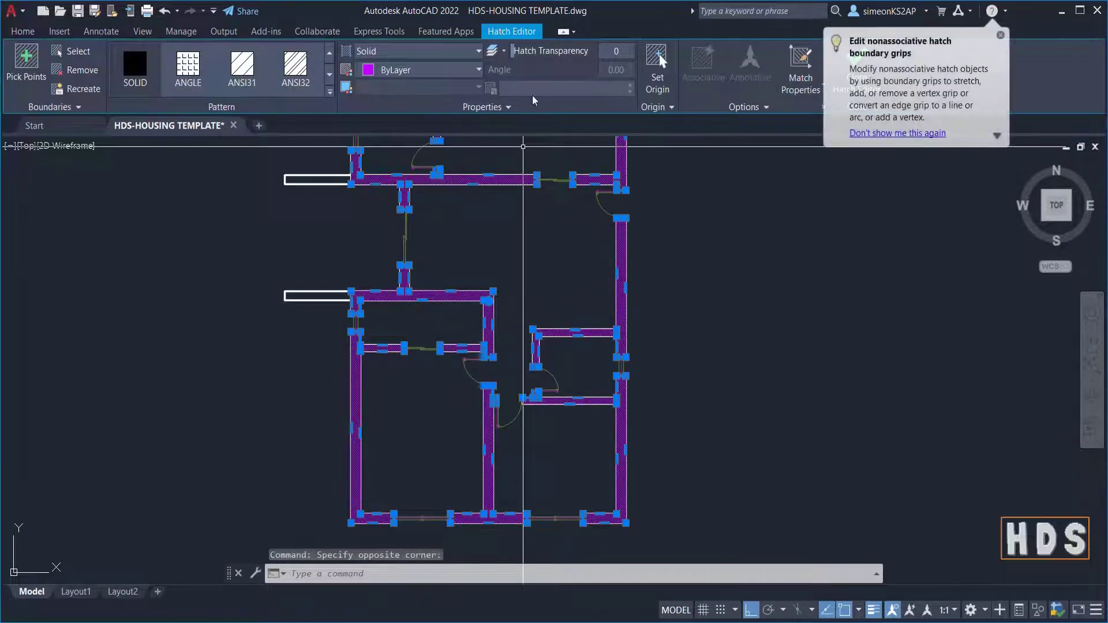
left_click(438, 71)
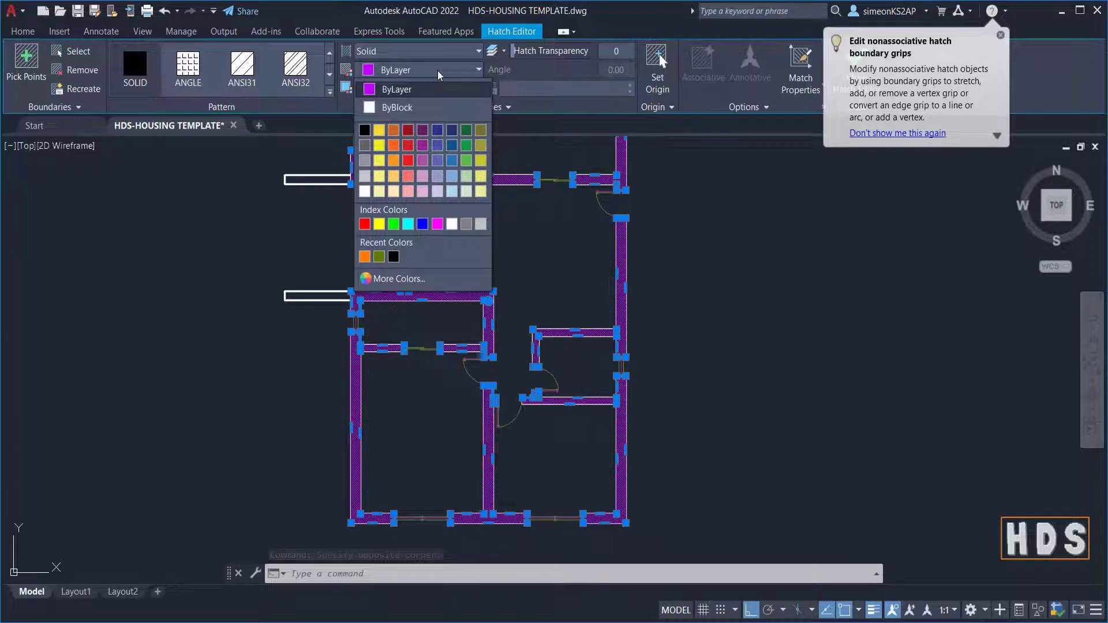
left_click(467, 75)
key("Escape")
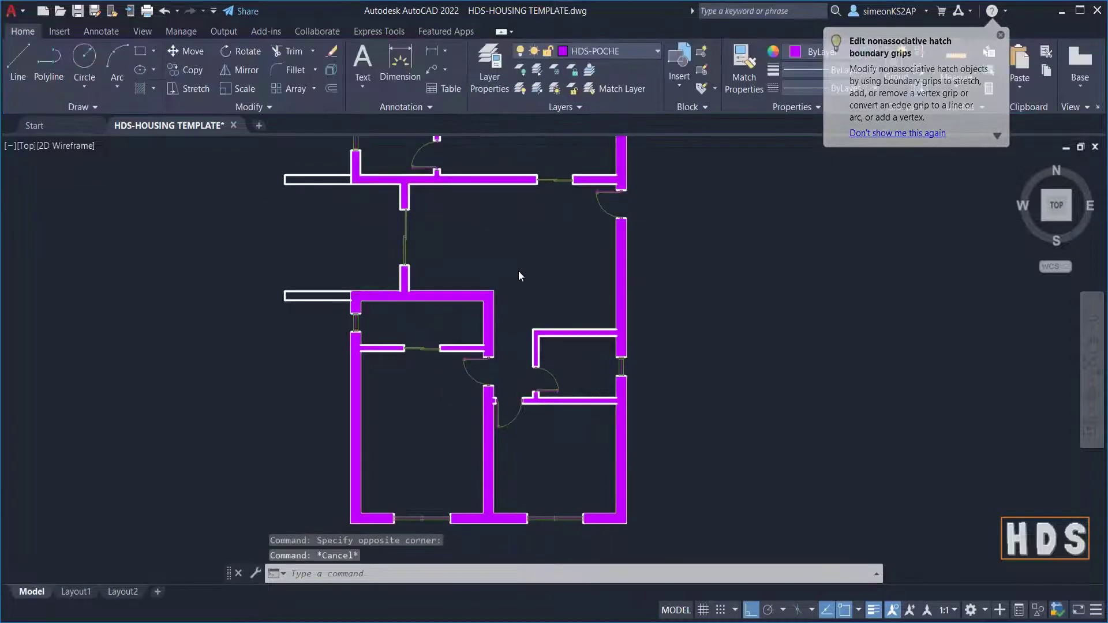
Set the HDS-POCHE layer's color to index color 203 in the layer properties
scroll(516, 299, "down", 4)
left_click(498, 82)
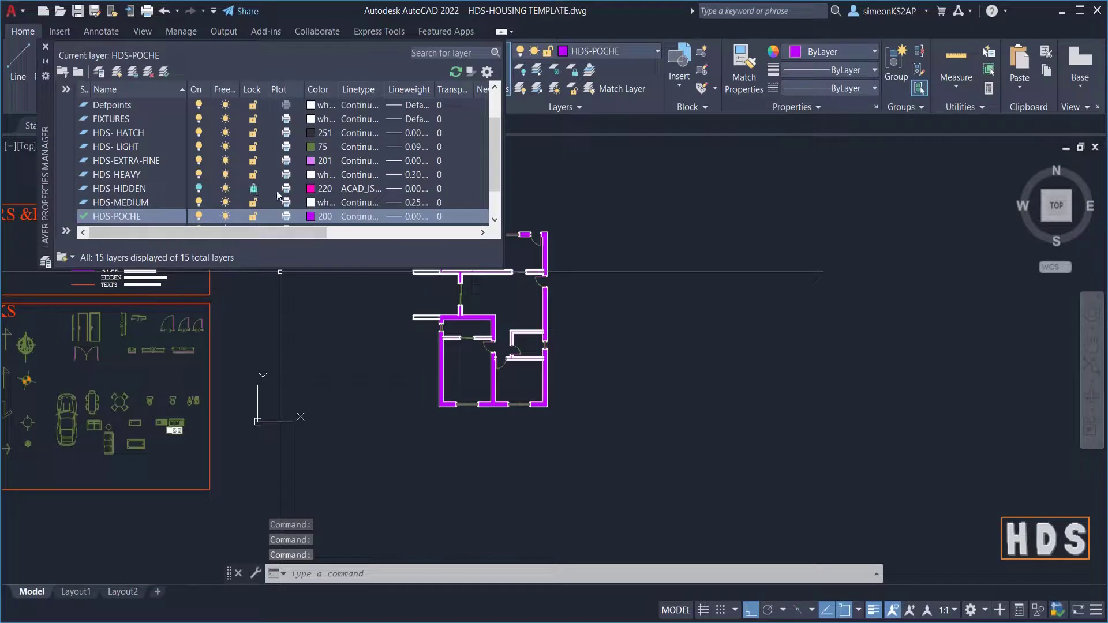
scroll(311, 205, "down", 1)
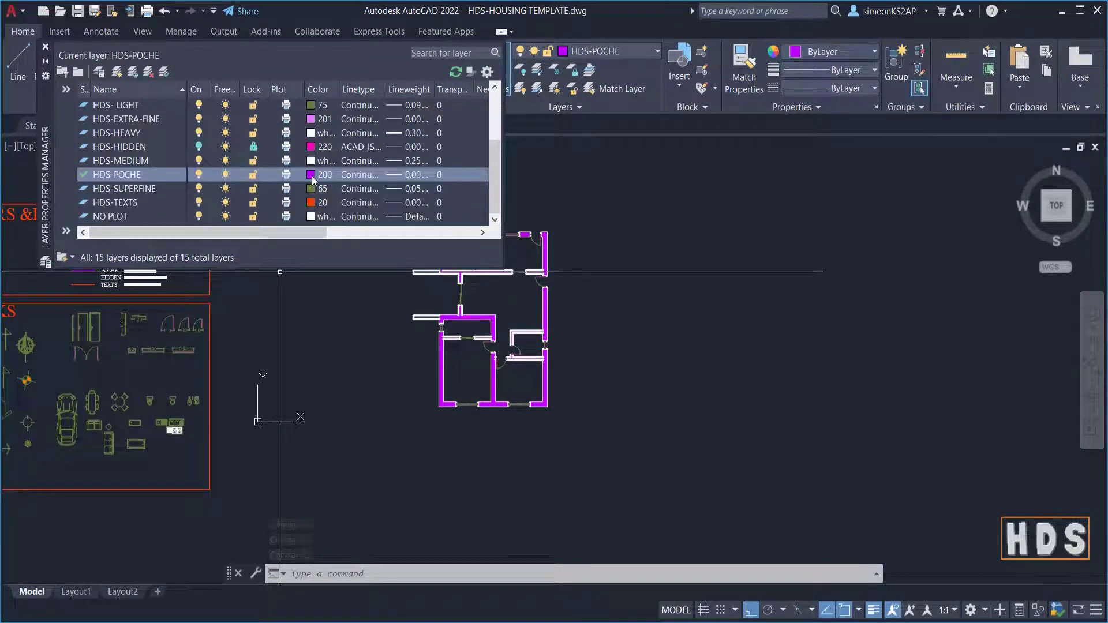
left_click(312, 176)
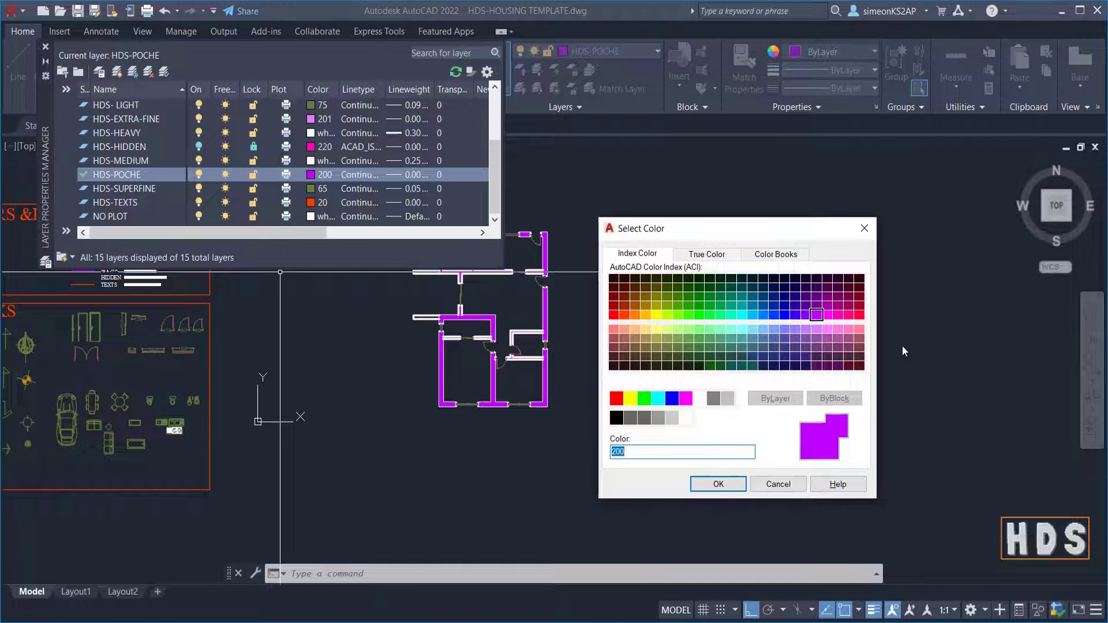
left_click(819, 338)
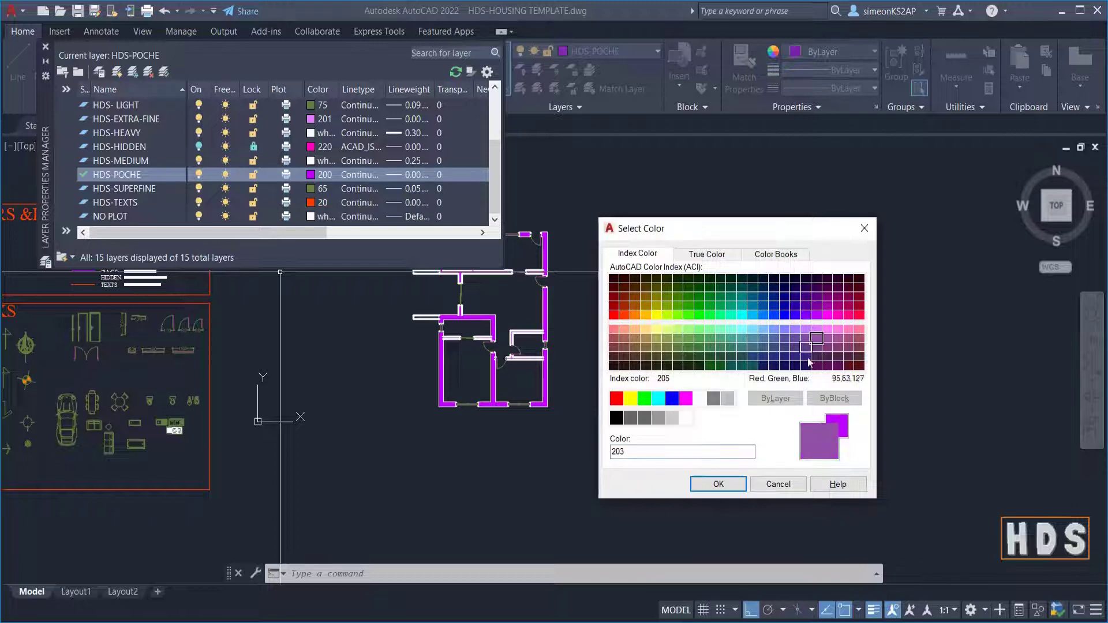
left_click(718, 483)
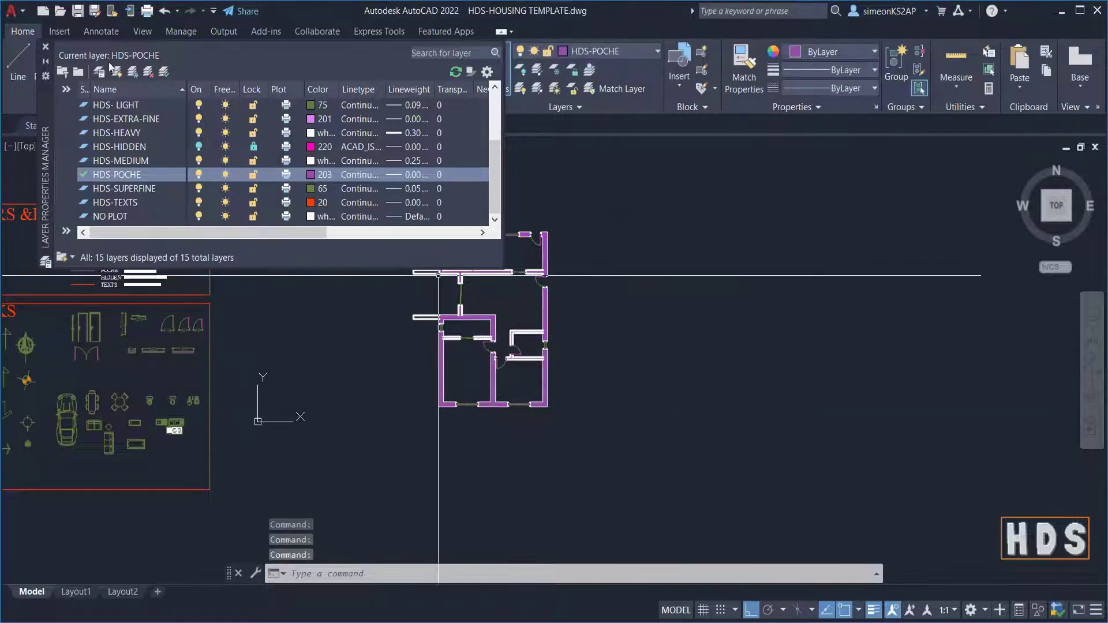
left_click(47, 49)
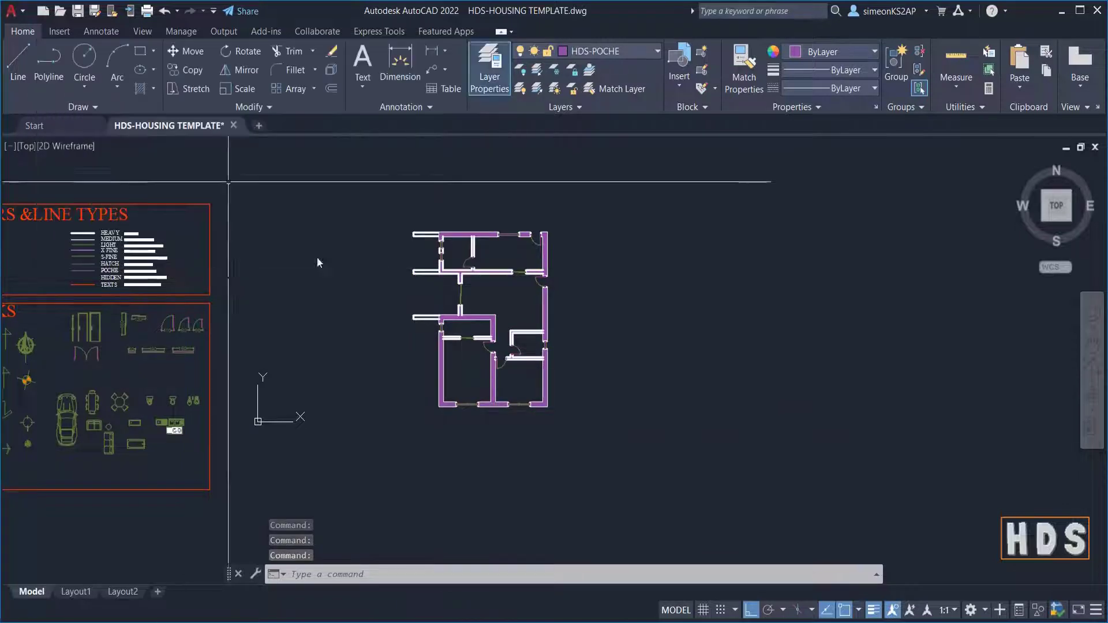
Examine the recolored wall fills and outlines up close and across the whole floor plan
scroll(486, 322, "up", 8)
scroll(540, 330, "down", 3)
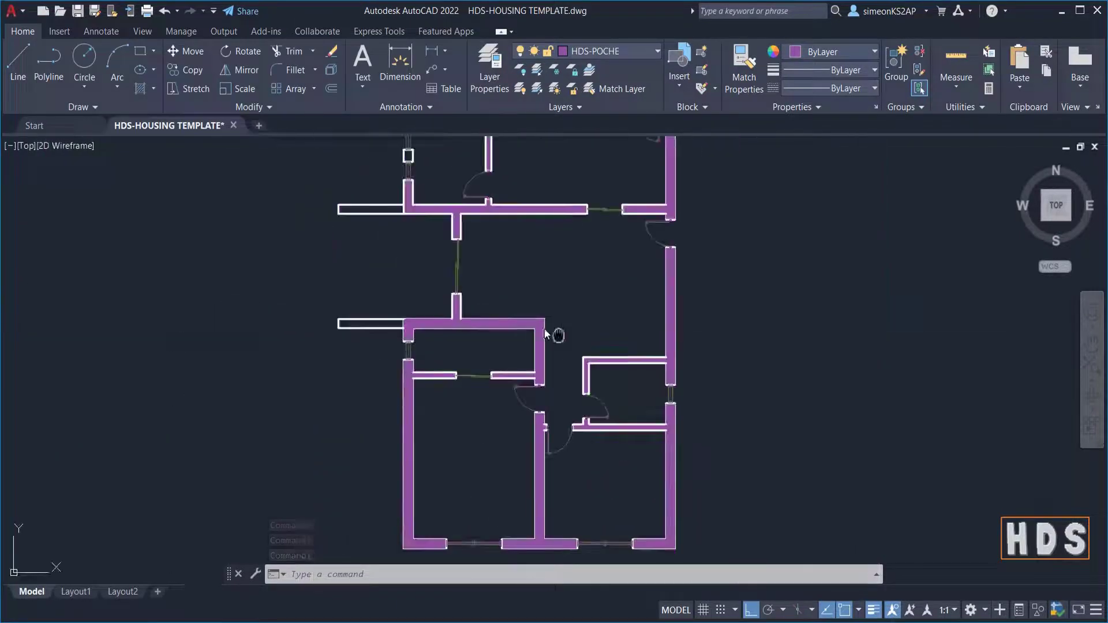
scroll(482, 317, "up", 8)
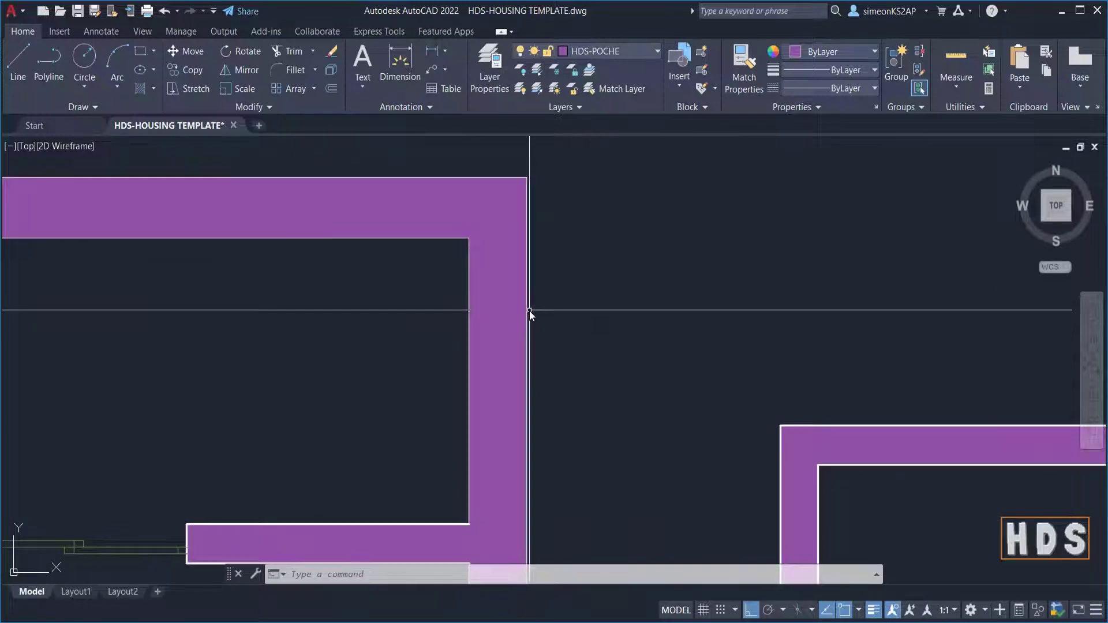
scroll(540, 314, "down", 10)
middle_click_drag(600, 336, 610, 345)
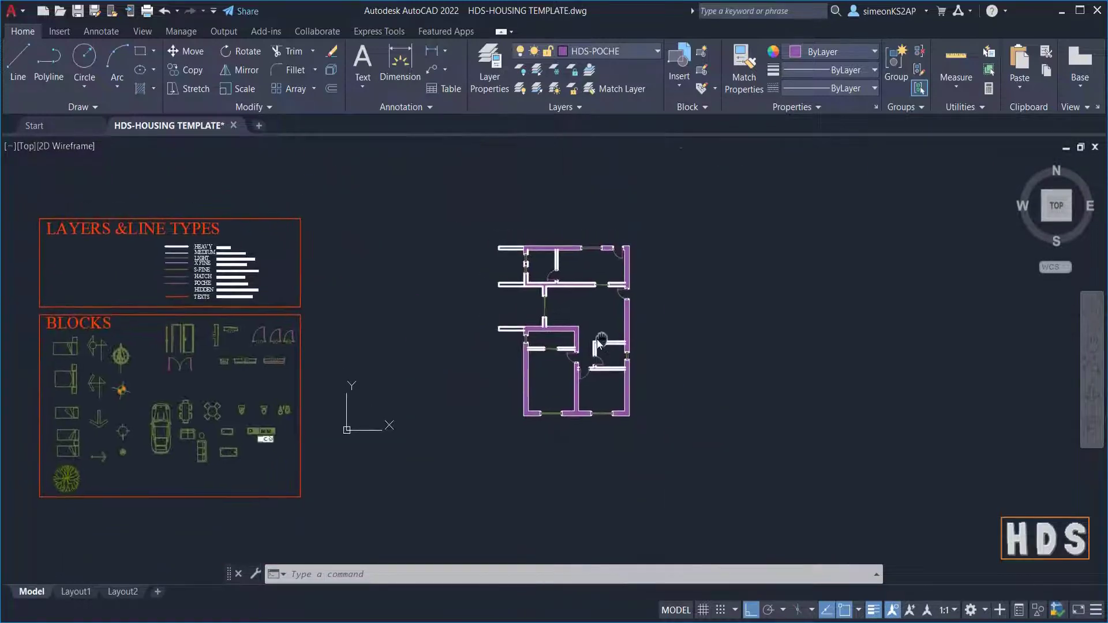
right_click(597, 339)
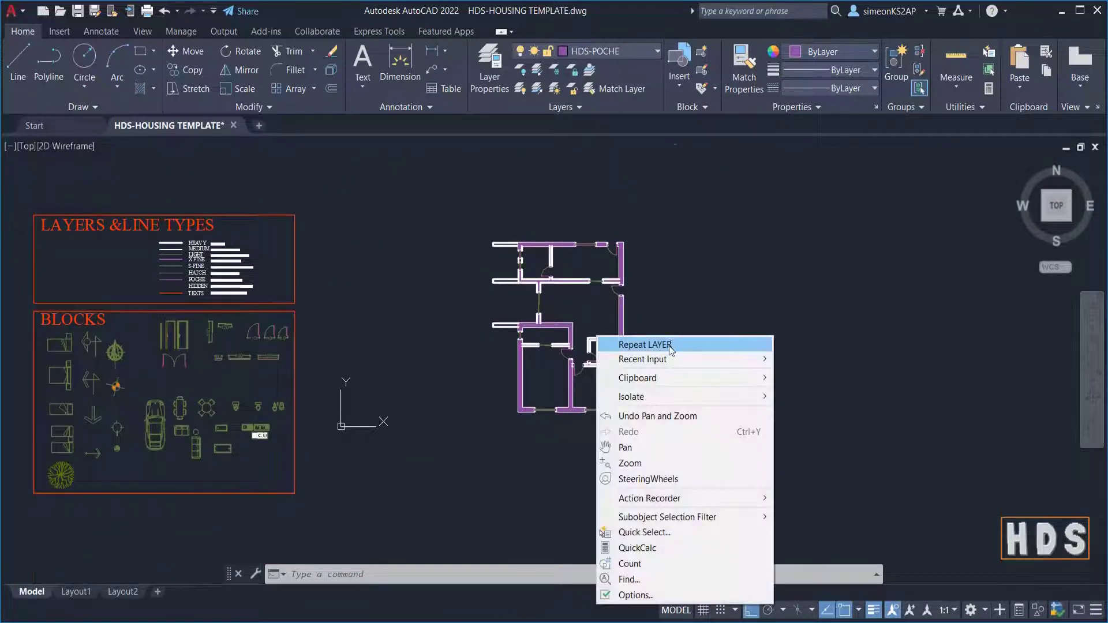
key("Escape")
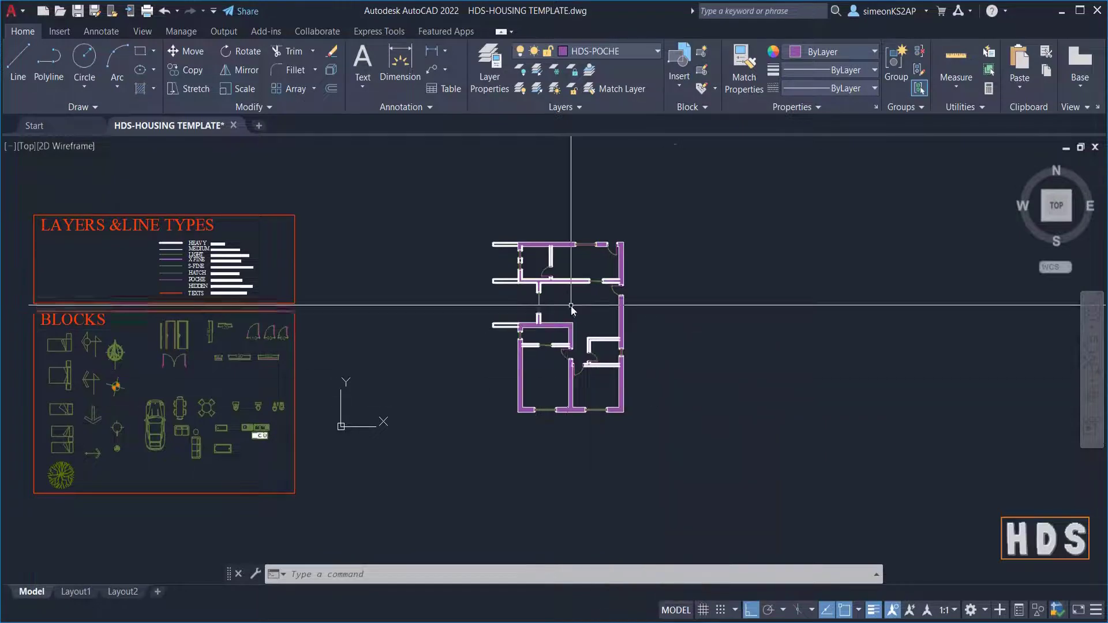
scroll(570, 306, "up", 4)
scroll(612, 320, "down", 4)
middle_click_drag(633, 321, 544, 322)
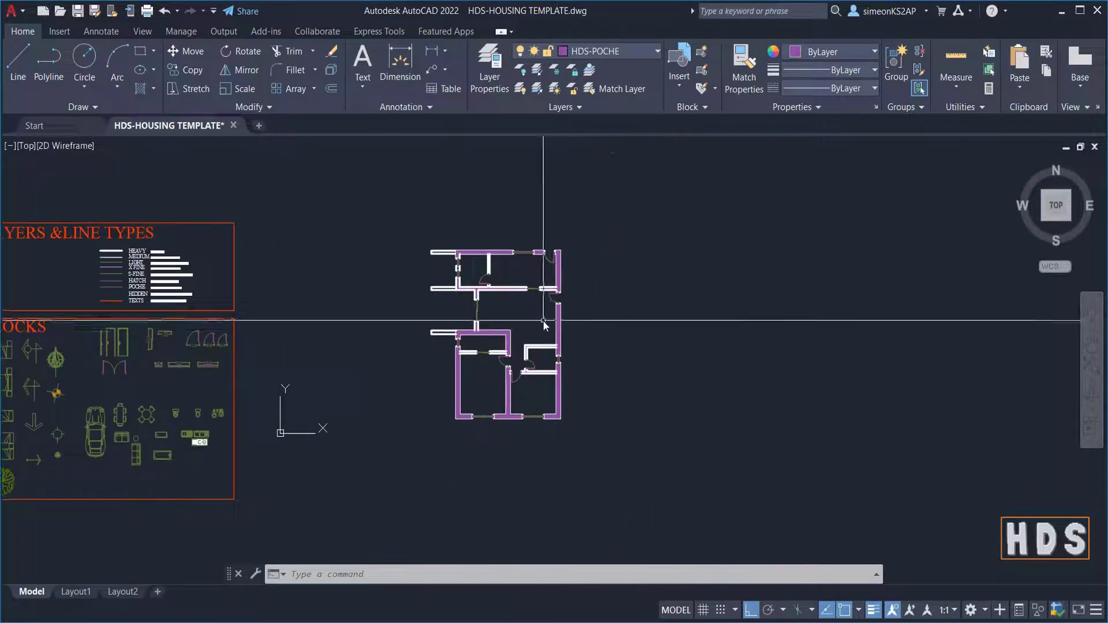
scroll(465, 304, "up", 4)
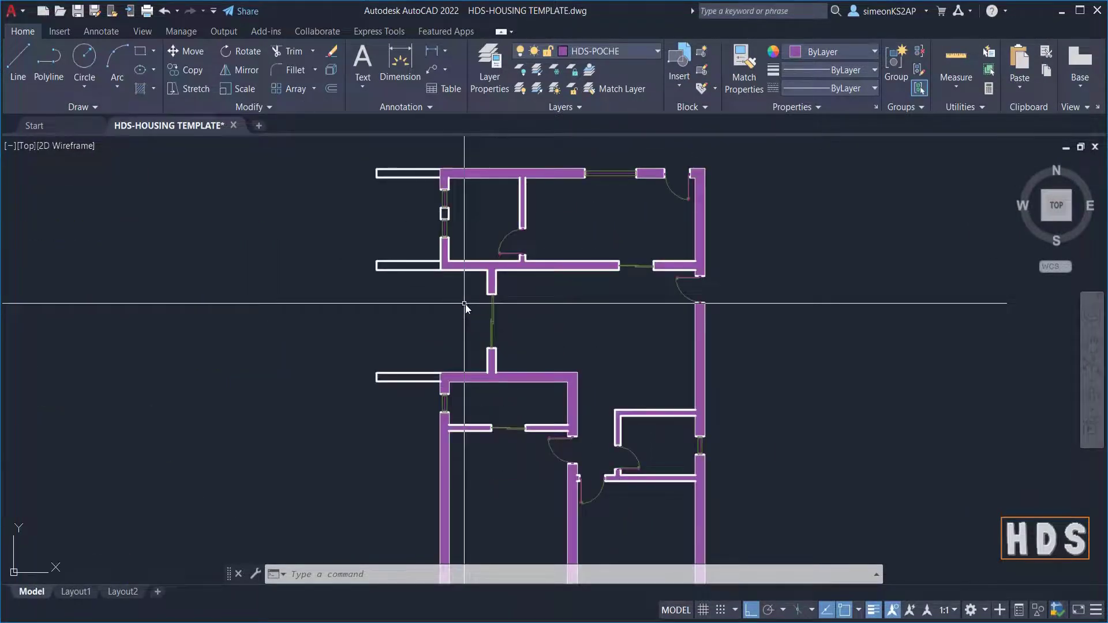